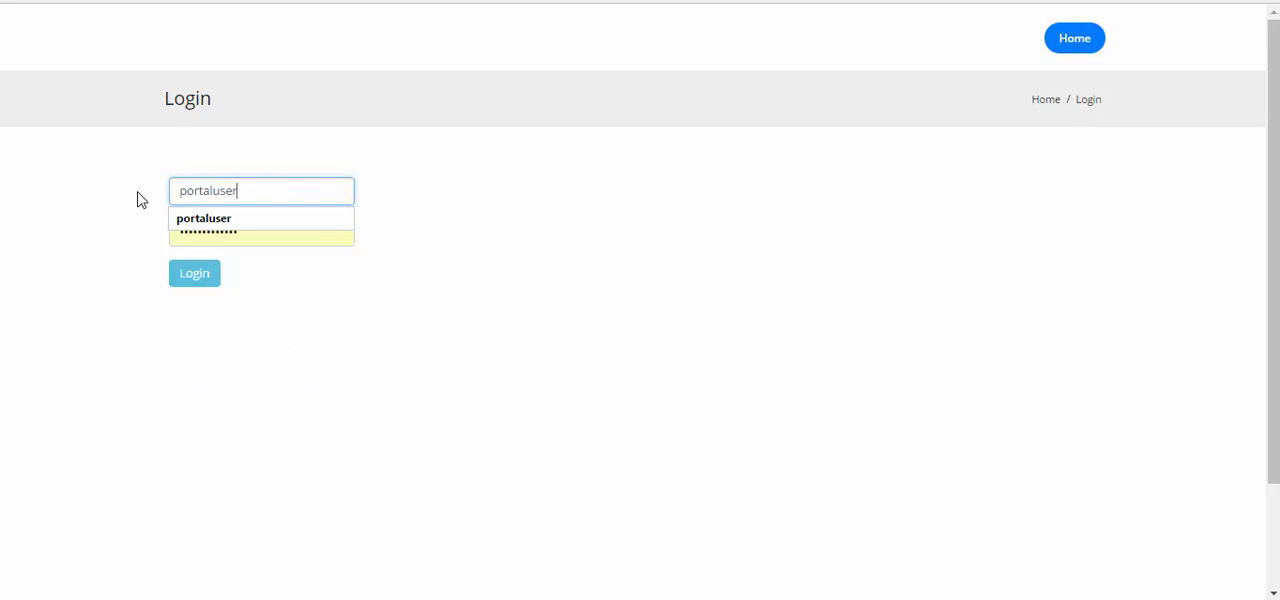
Log in with the filled-in credentials and open the list of project jobs.
click(440, 277)
click(197, 277)
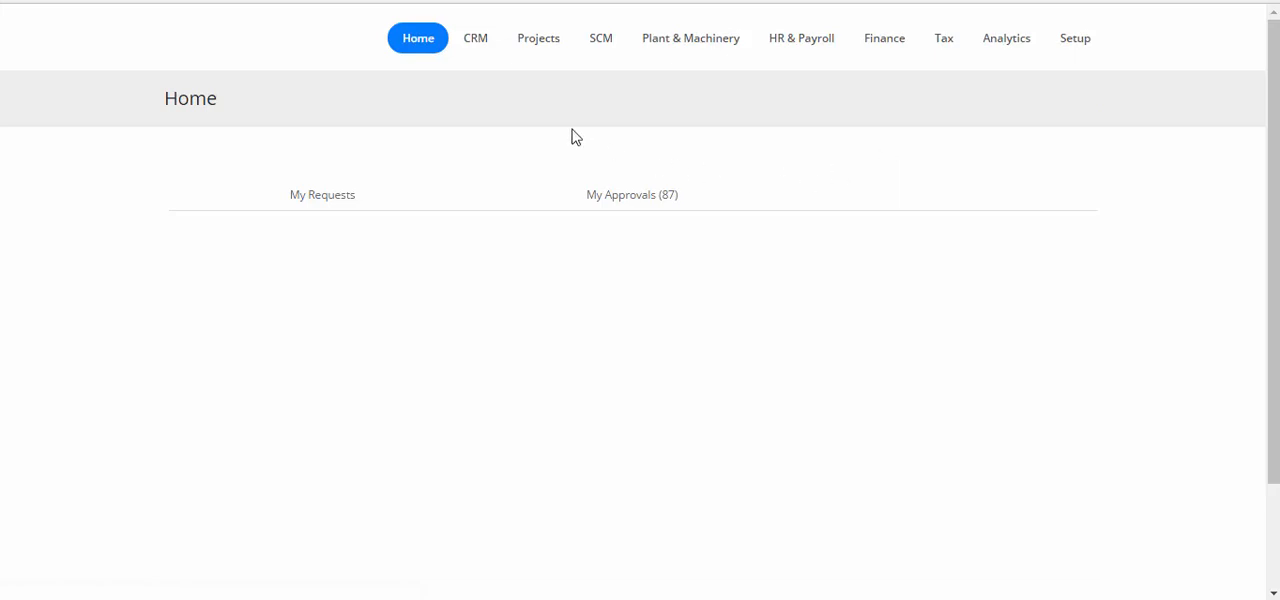
click(526, 48)
click(532, 94)
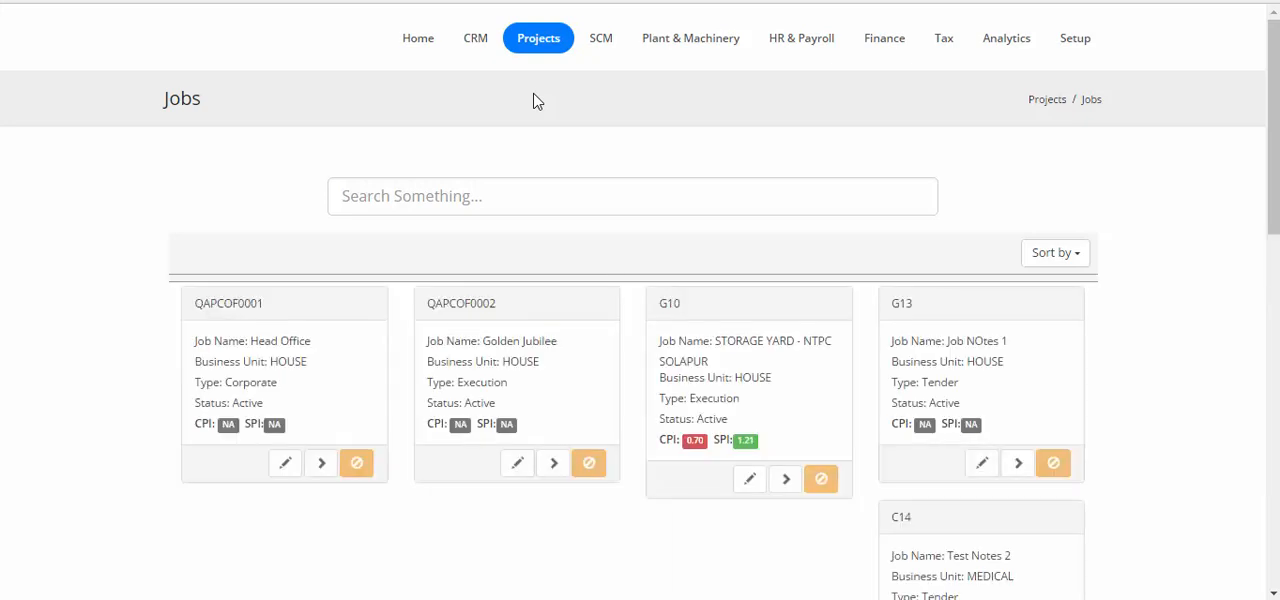
Open the job G15 (Test JOb A) and go to its estimates.
scroll(533, 100, down, 3)
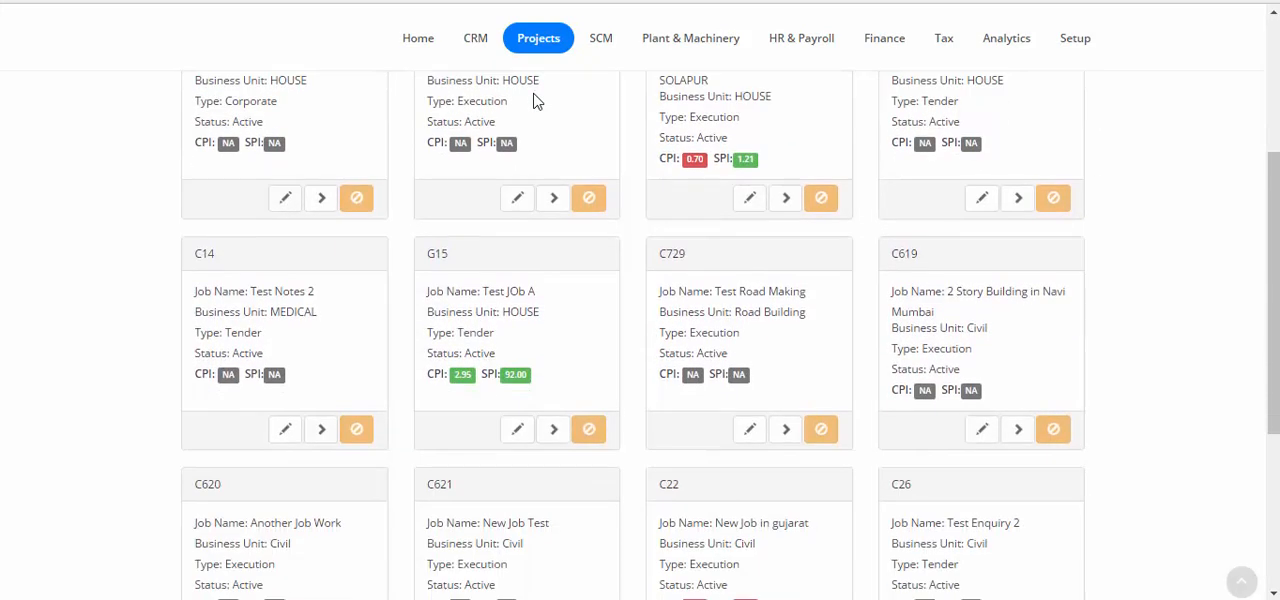
click(556, 429)
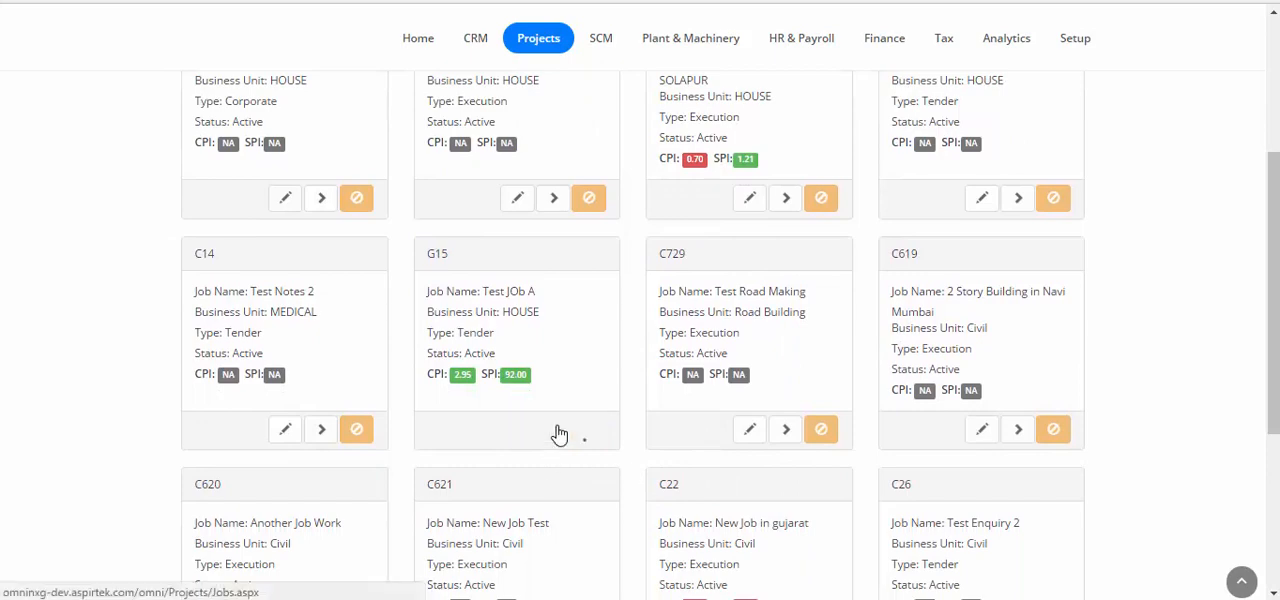
click(556, 429)
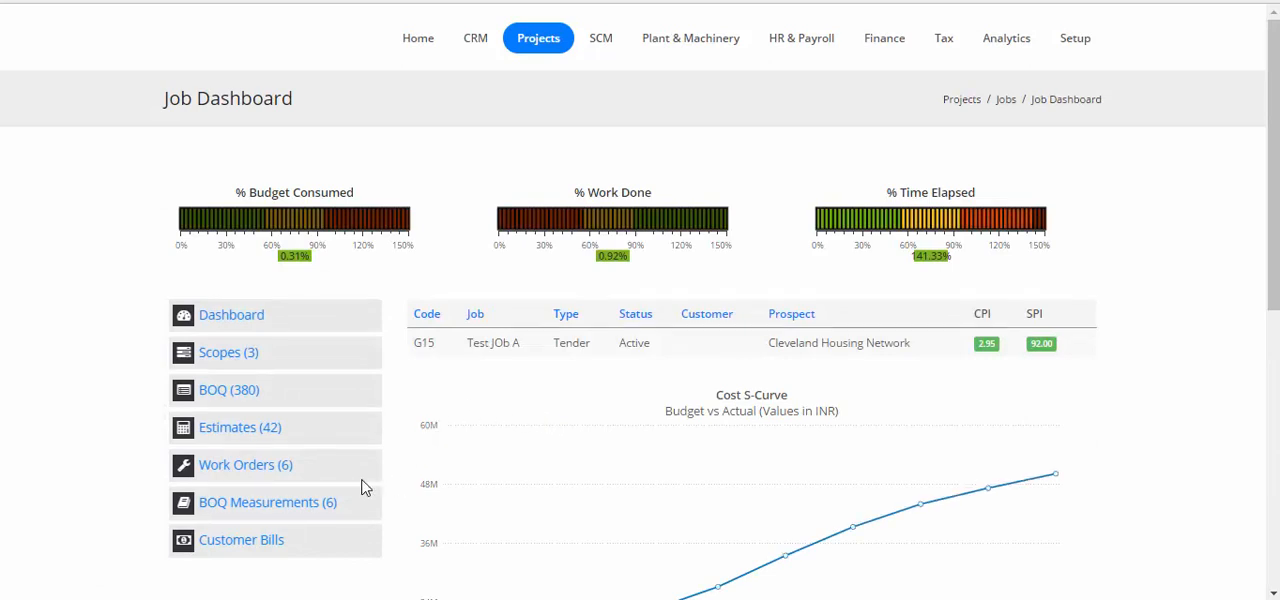
click(228, 437)
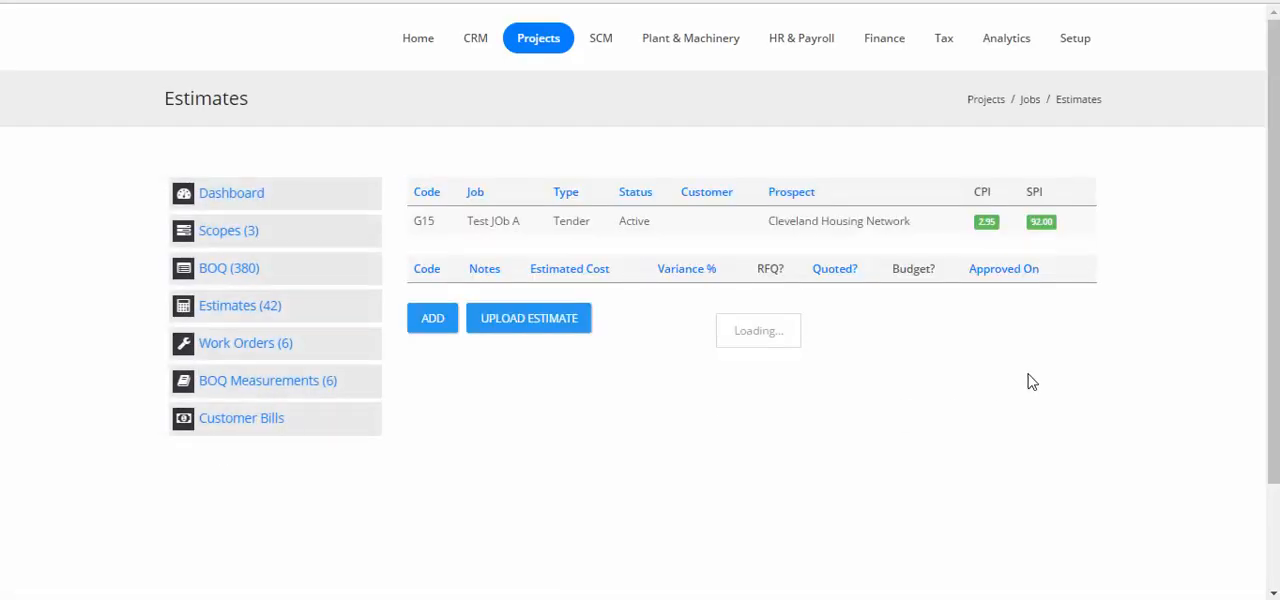
Add an estimate with the notes "This is a machine budget # 2", mark it as a budget and save it.
scroll(889, 349, down, 5)
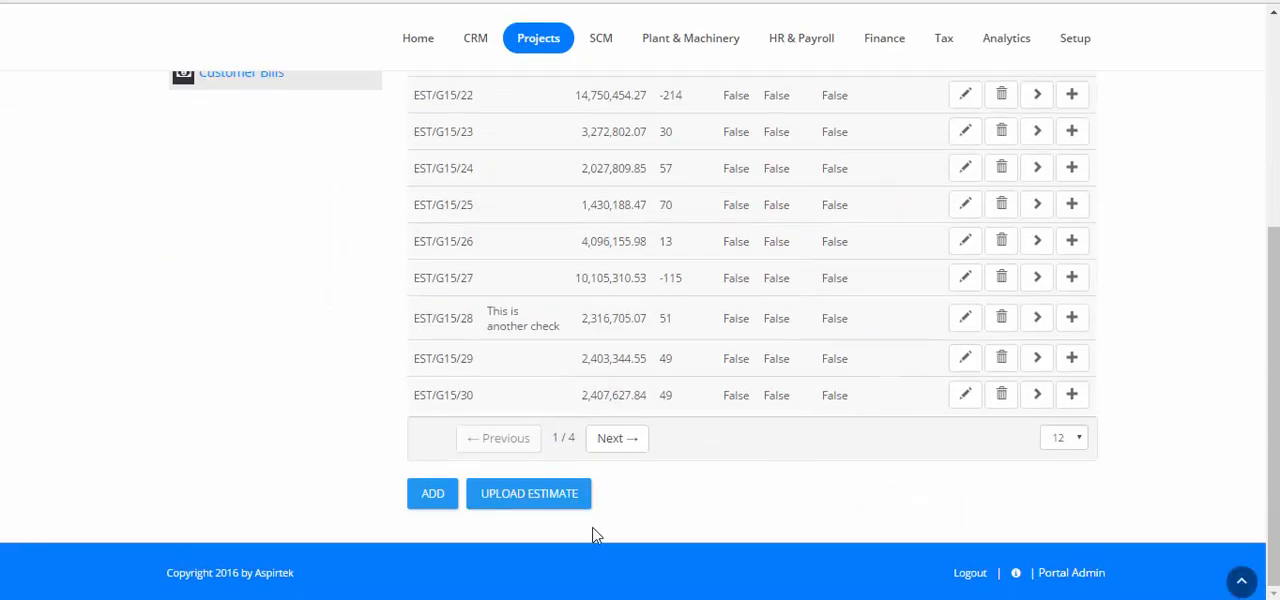
click(425, 500)
click(674, 207)
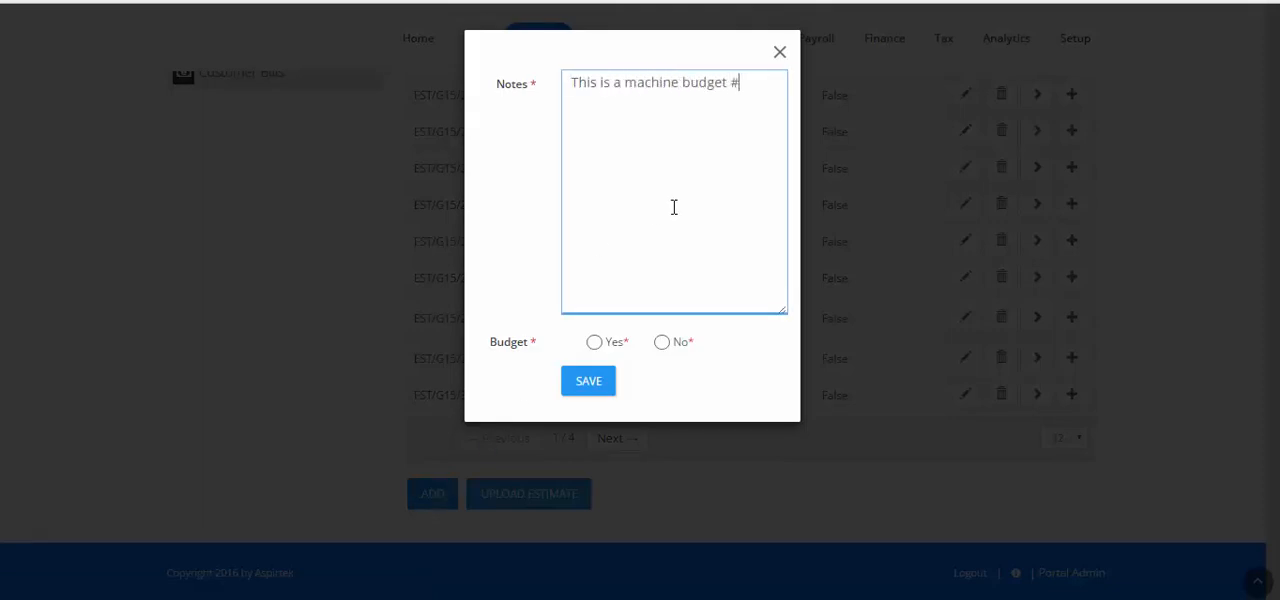
click(594, 342)
click(584, 385)
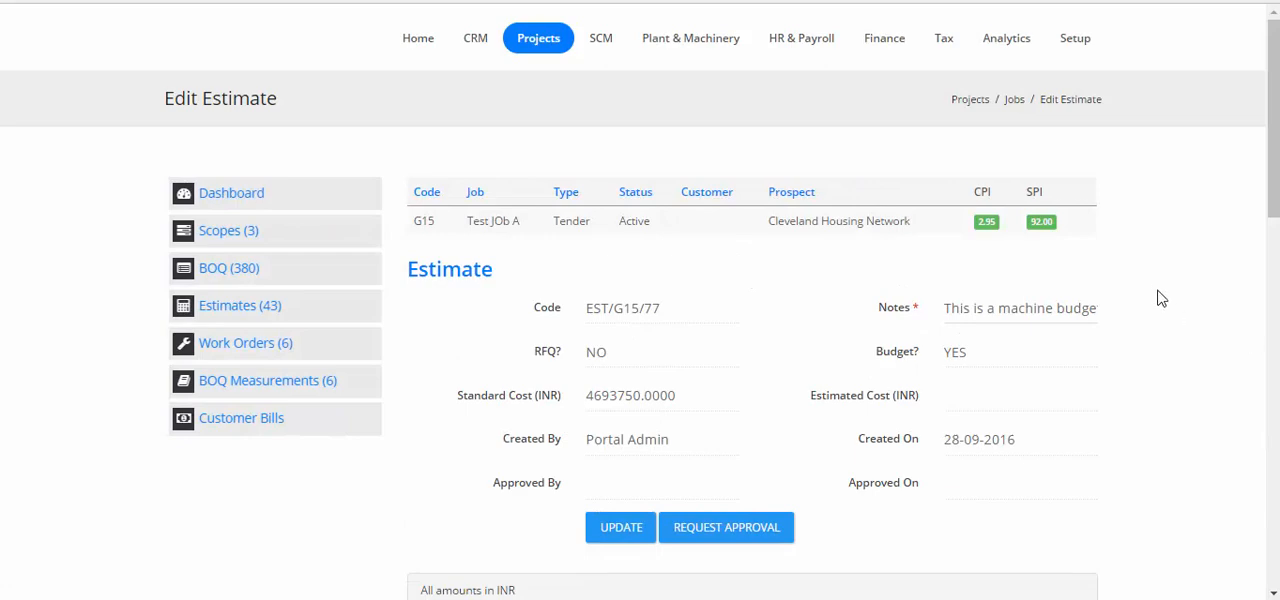
Expand BOQ item 2.3.3 (200mm thick hollow block wall) and open the rate analysis for Scope 3.
scroll(1160, 298, down, 4)
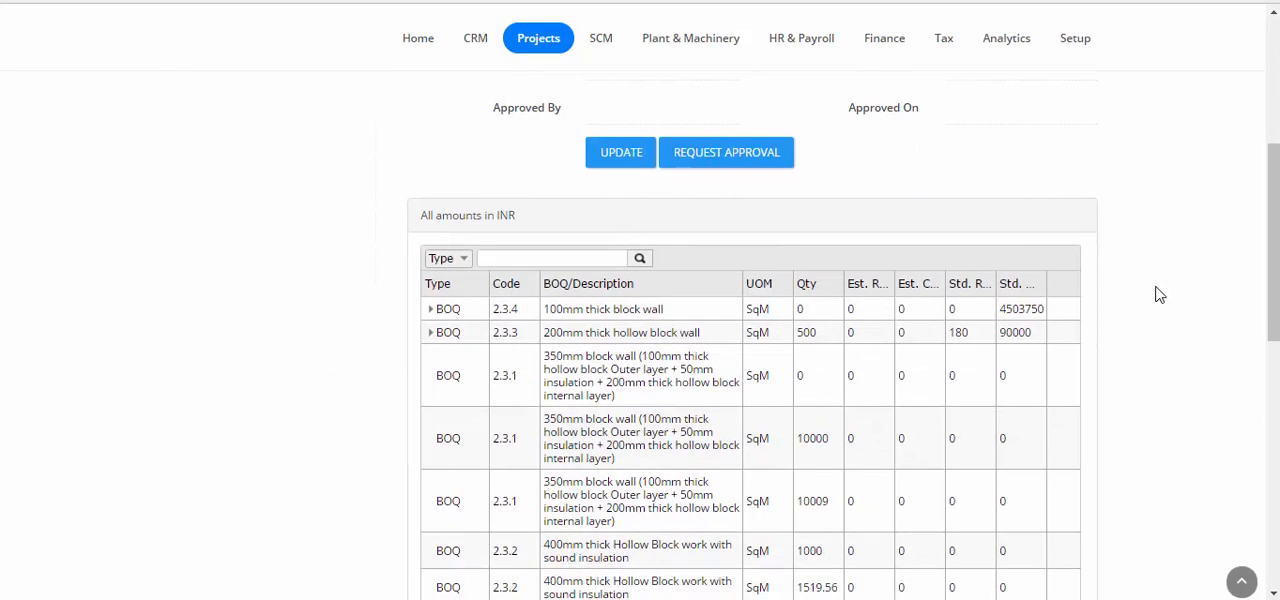
click(431, 334)
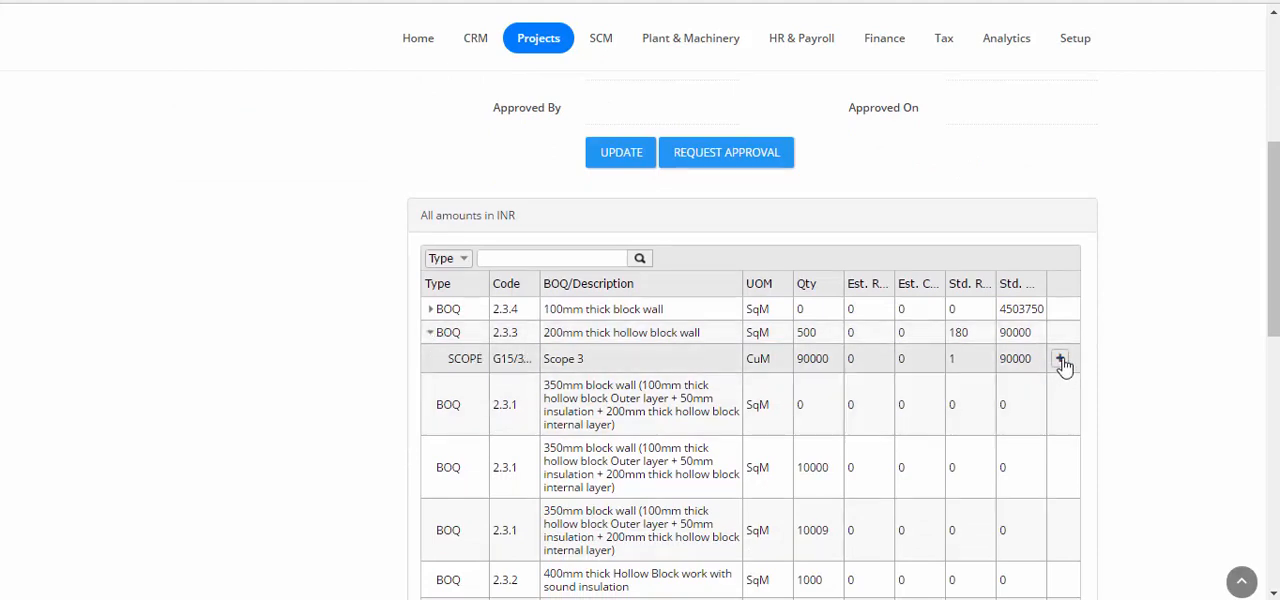
scroll(1063, 366, down, 2)
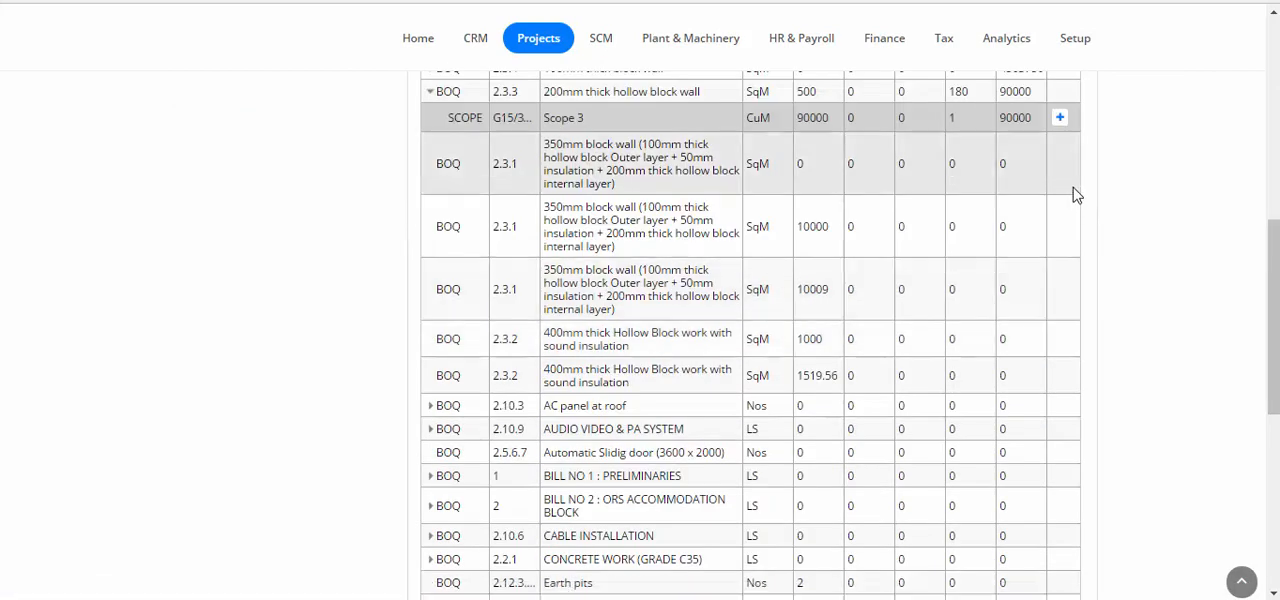
click(1061, 120)
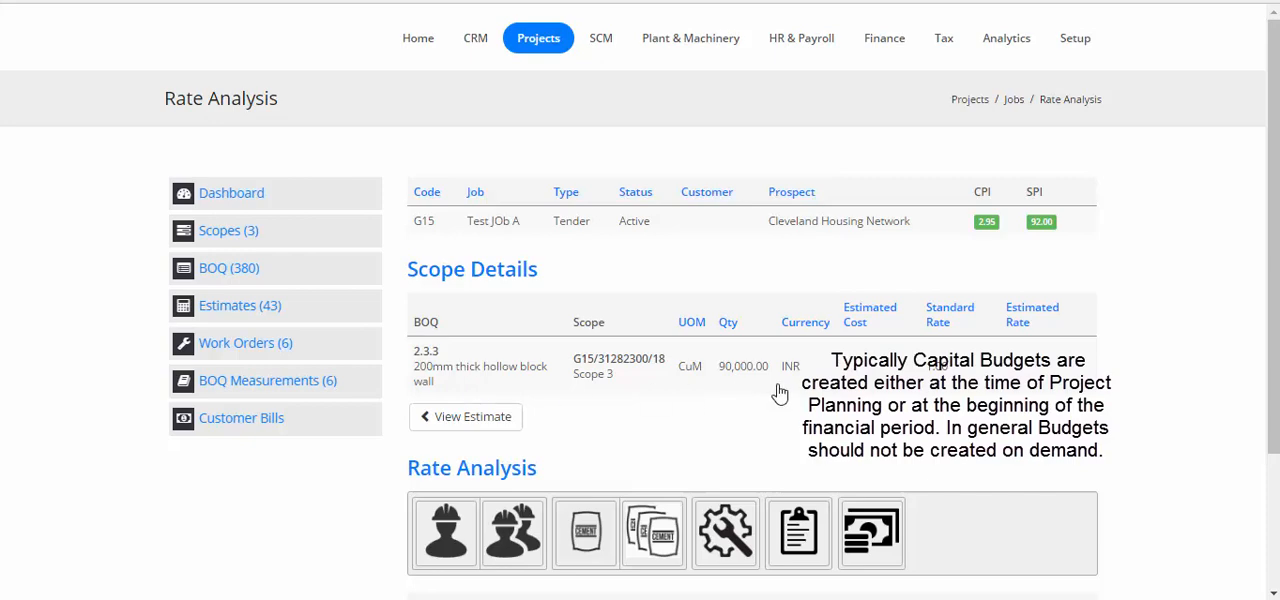
Add a machine resource of type Machine, group C003--CONSTRUCTION EQUIPMENT, sub-group 0024--COMPACTOR and sub-subgroup 0198--ROLLER COMPACTOR-NO CAPACITY.
scroll(777, 391, down, 1)
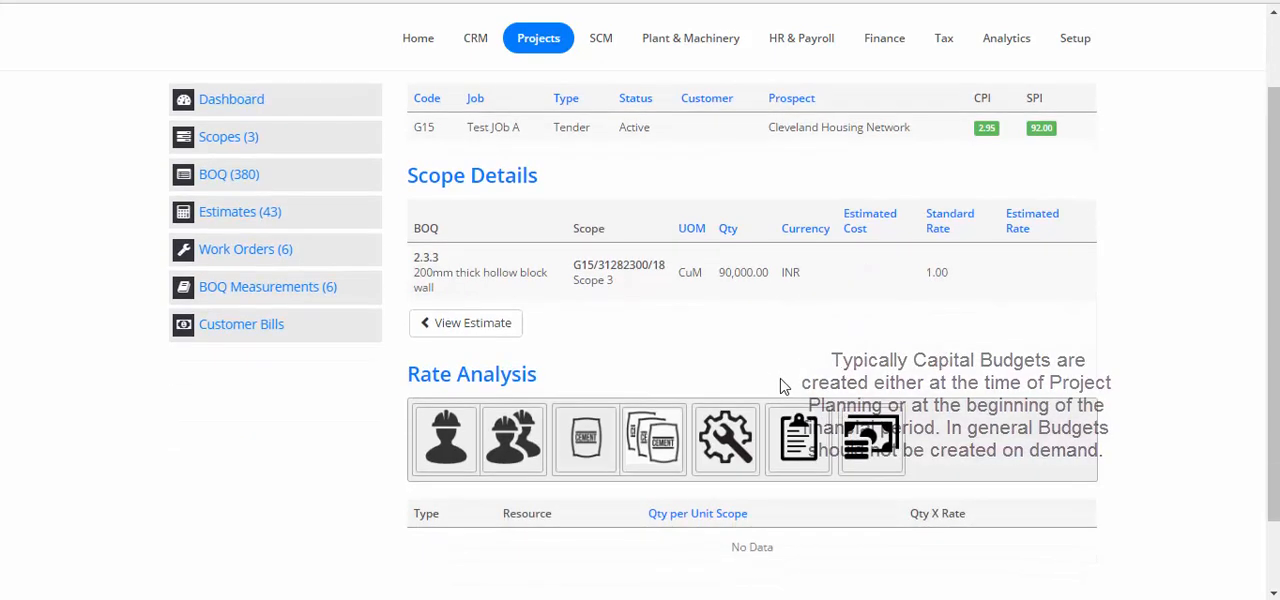
click(726, 444)
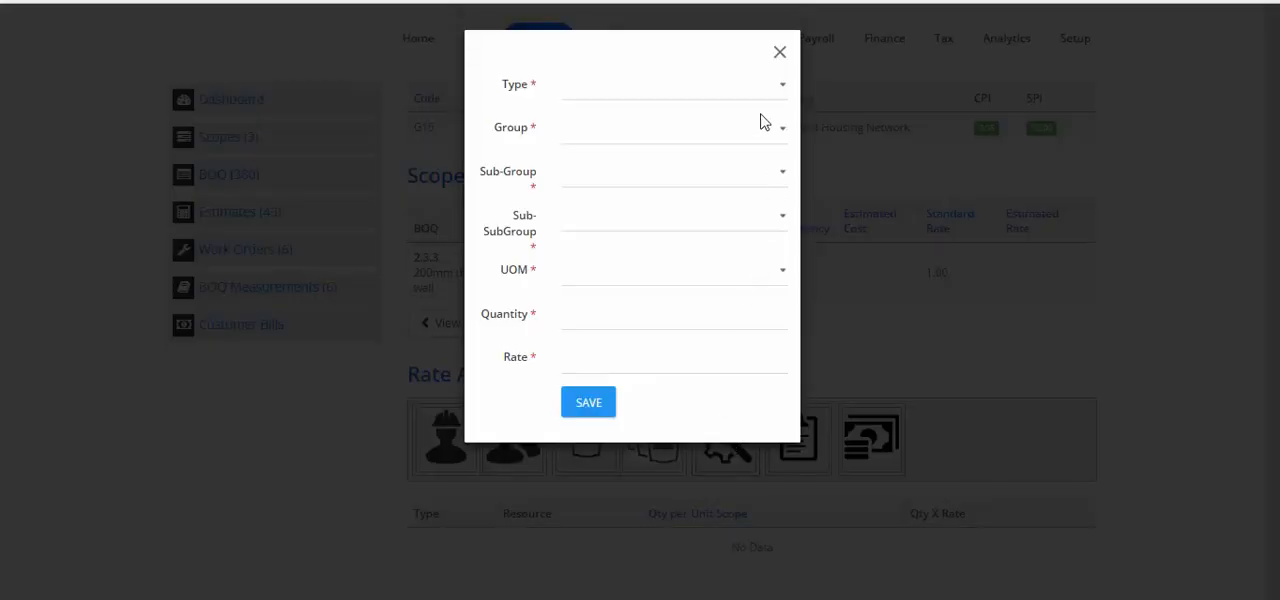
click(754, 92)
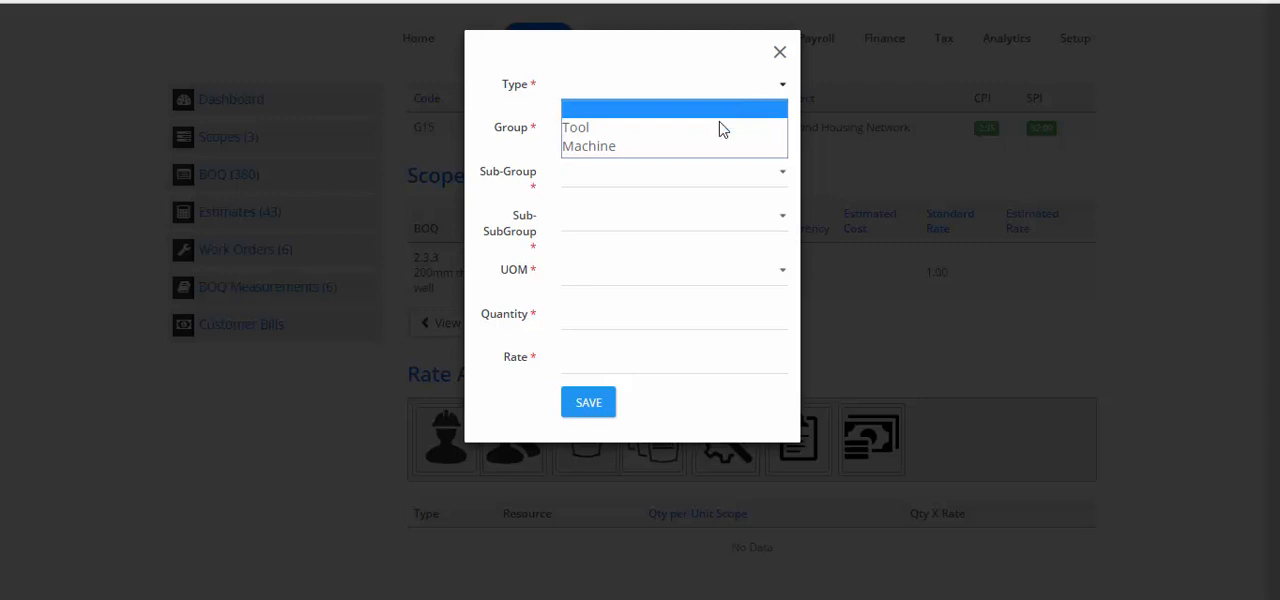
click(689, 147)
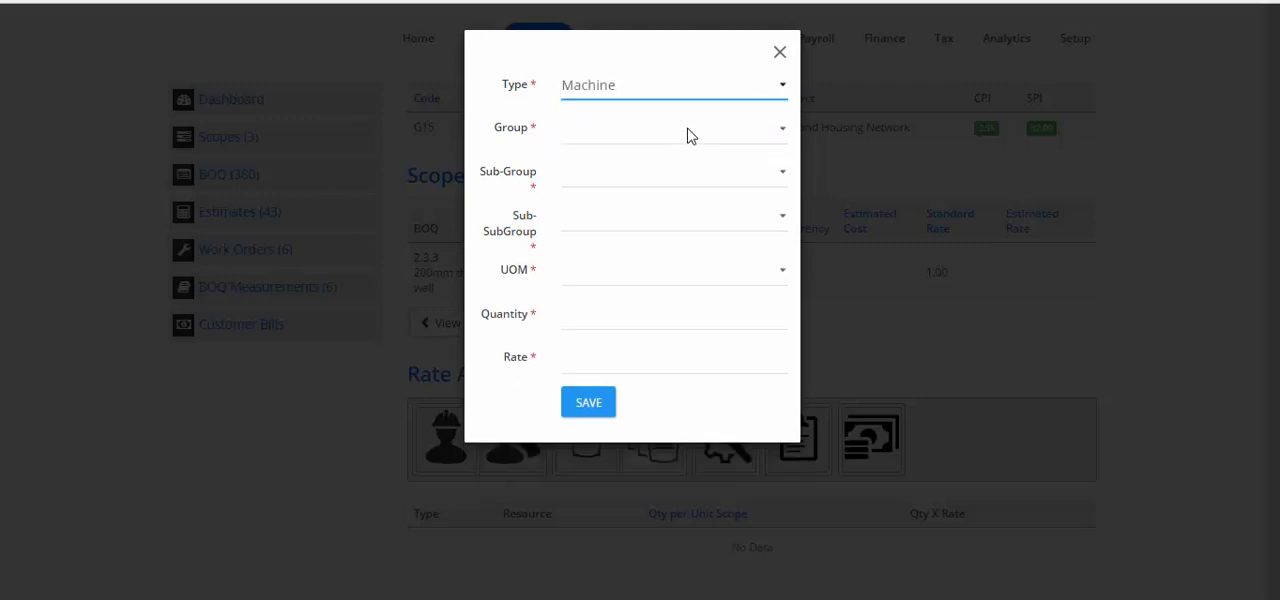
click(688, 136)
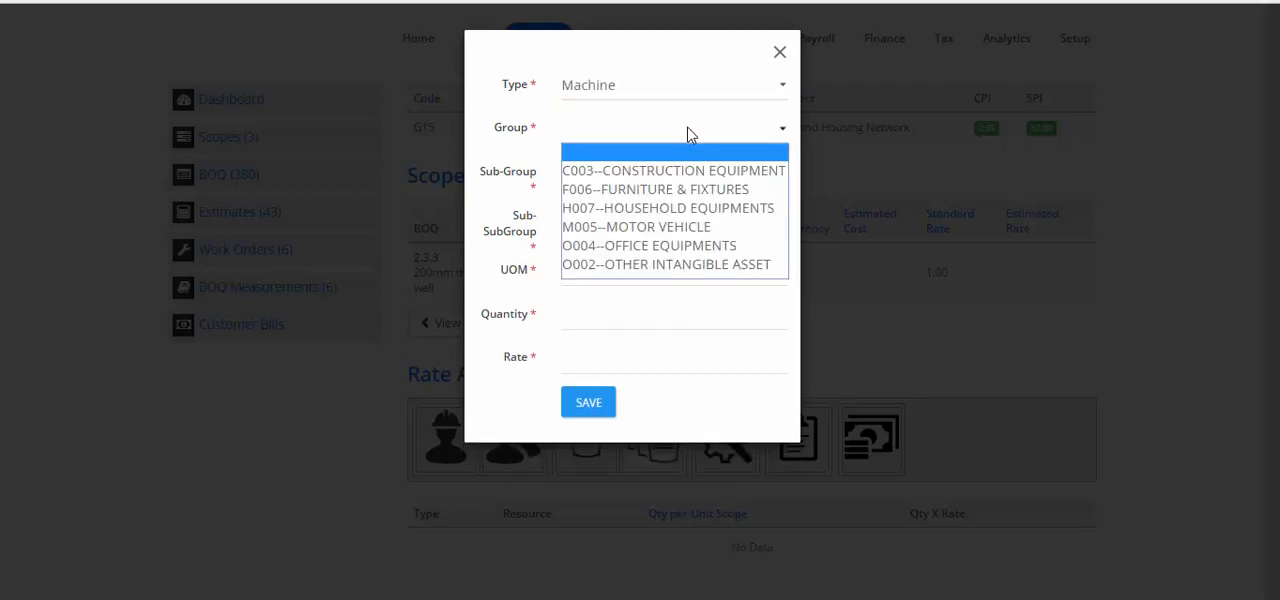
click(667, 172)
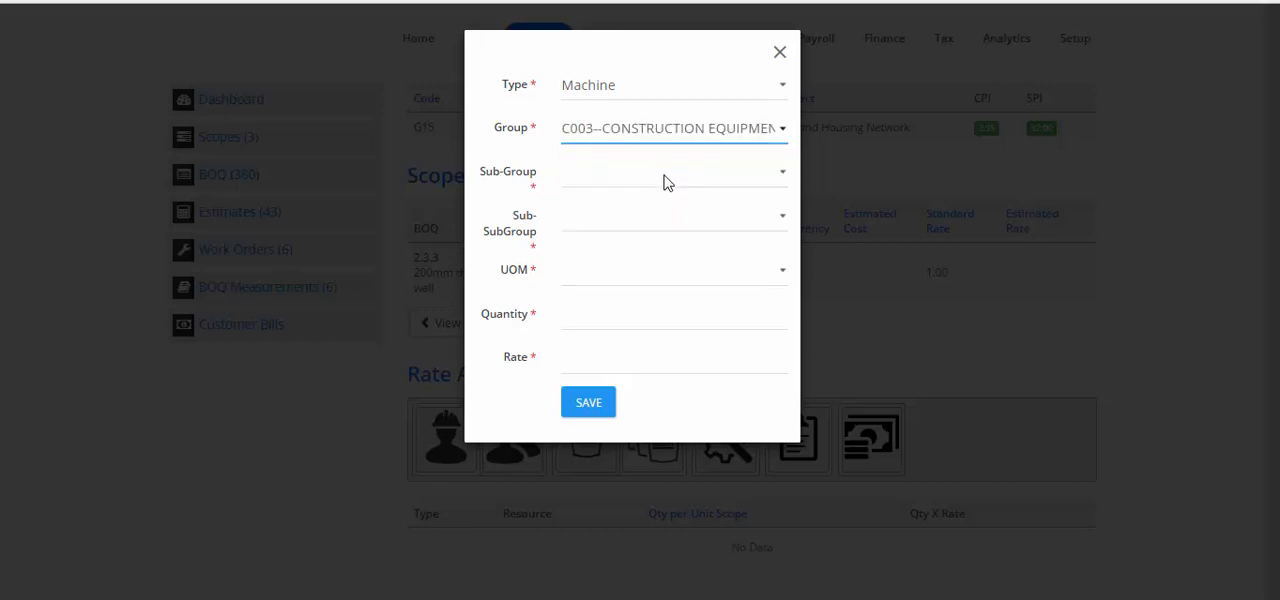
click(648, 183)
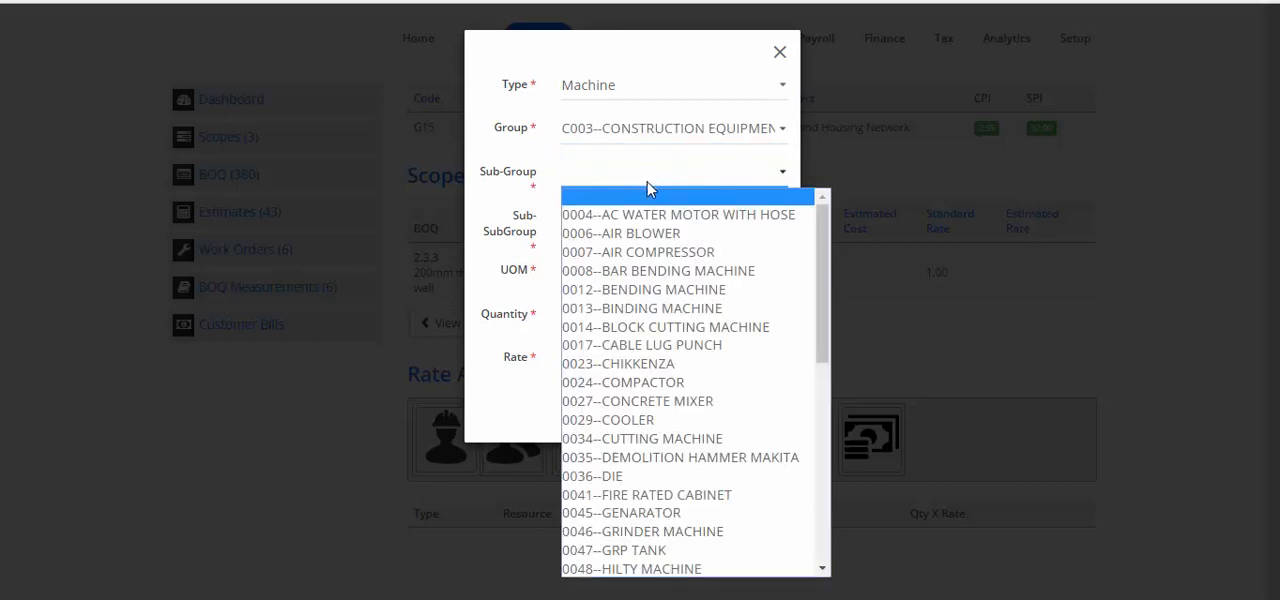
click(638, 383)
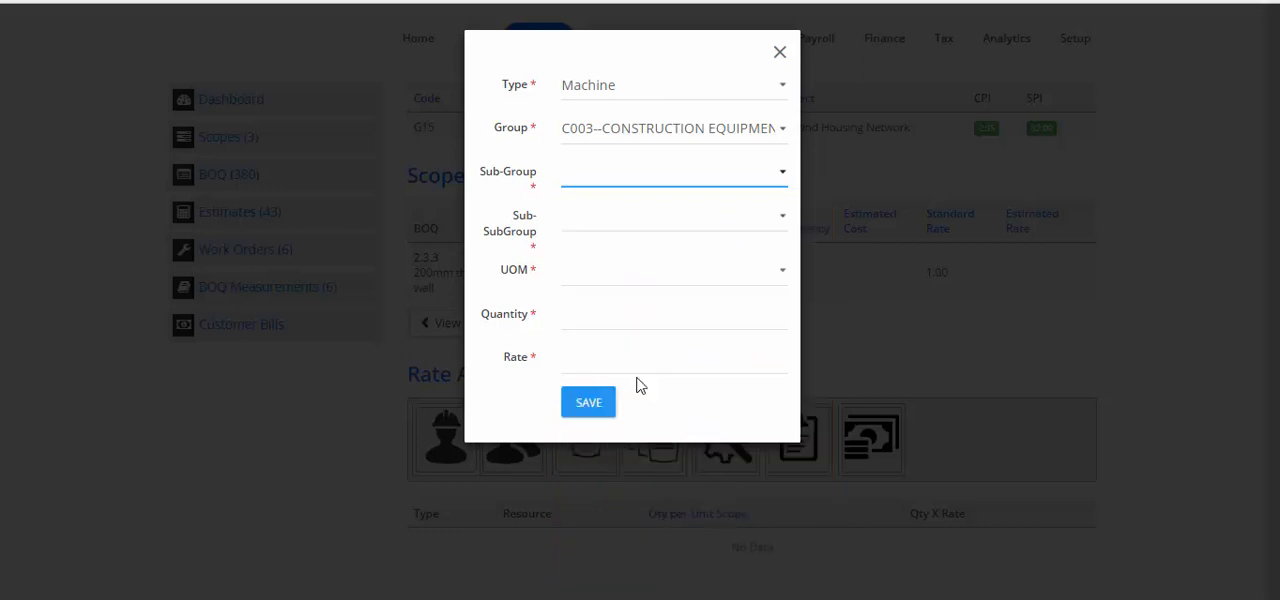
click(646, 222)
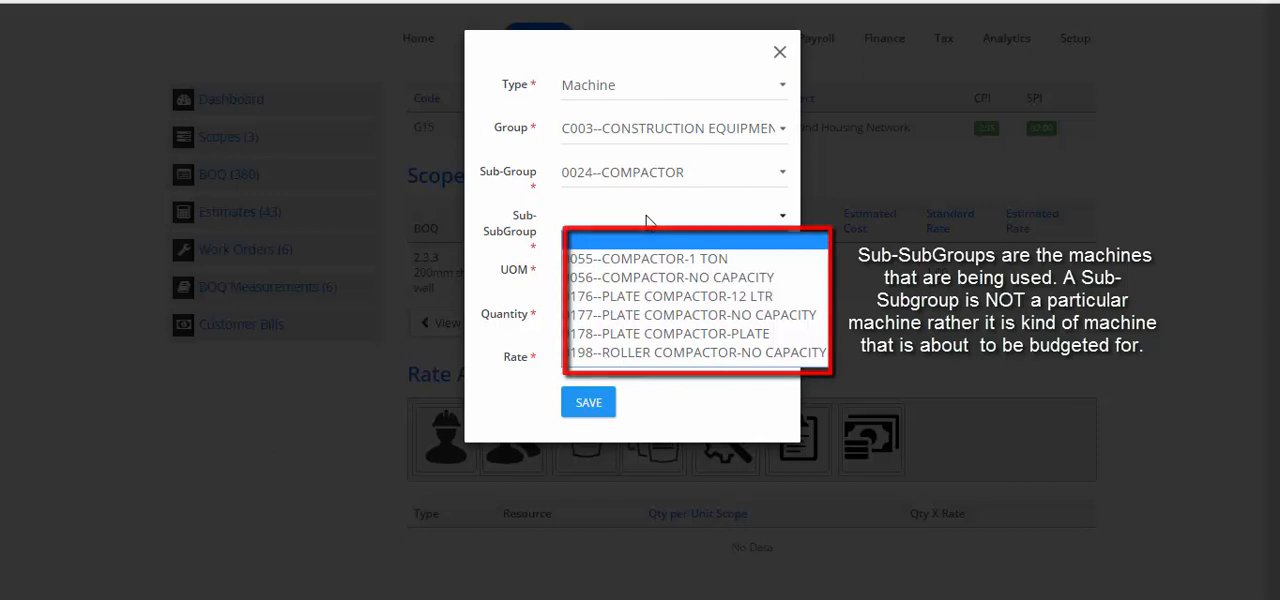
click(636, 355)
Set the roller compactor's UOM to Dys:Days, quantity to 50 and rate to 2000, and save the resource.
click(643, 271)
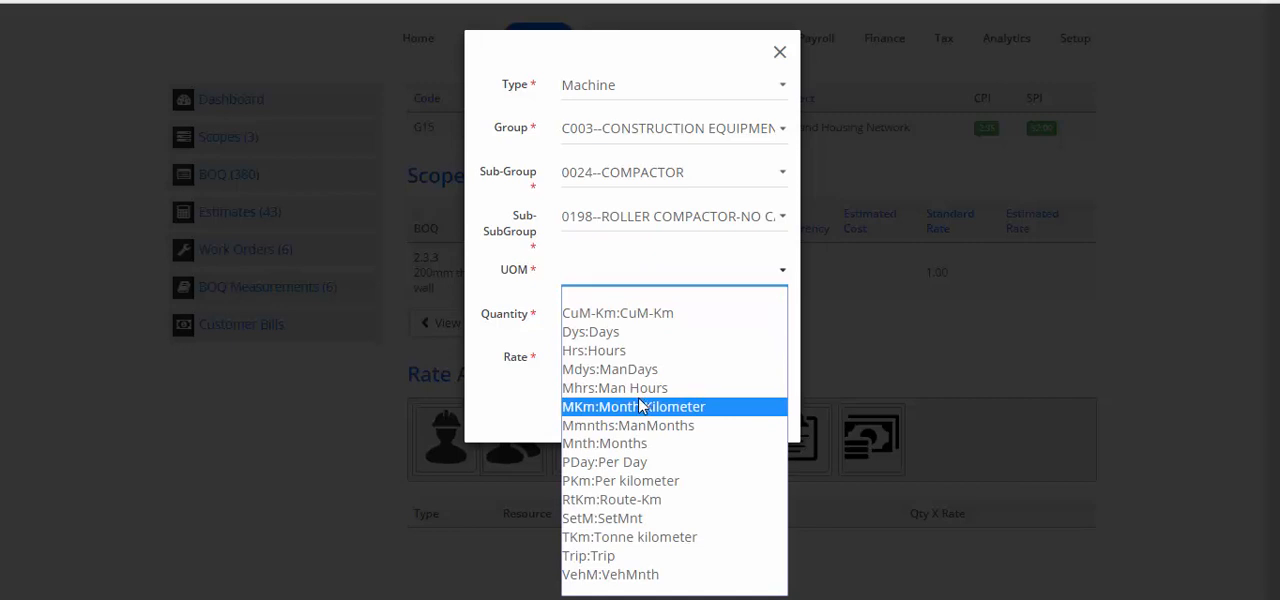
click(621, 332)
click(622, 322)
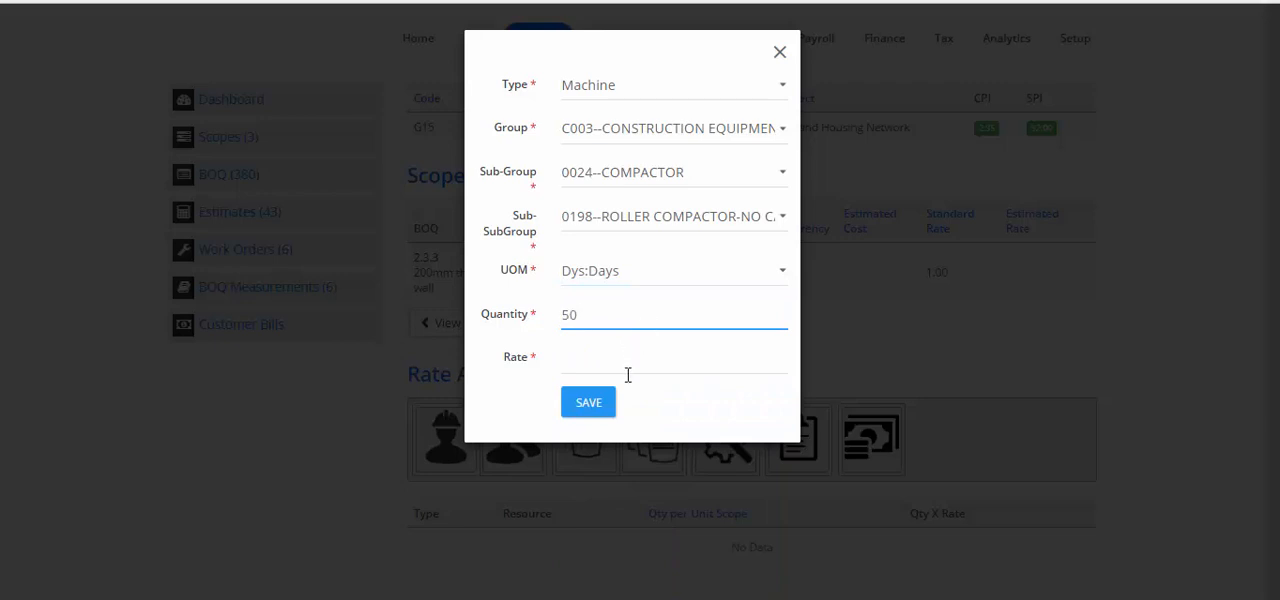
click(632, 366)
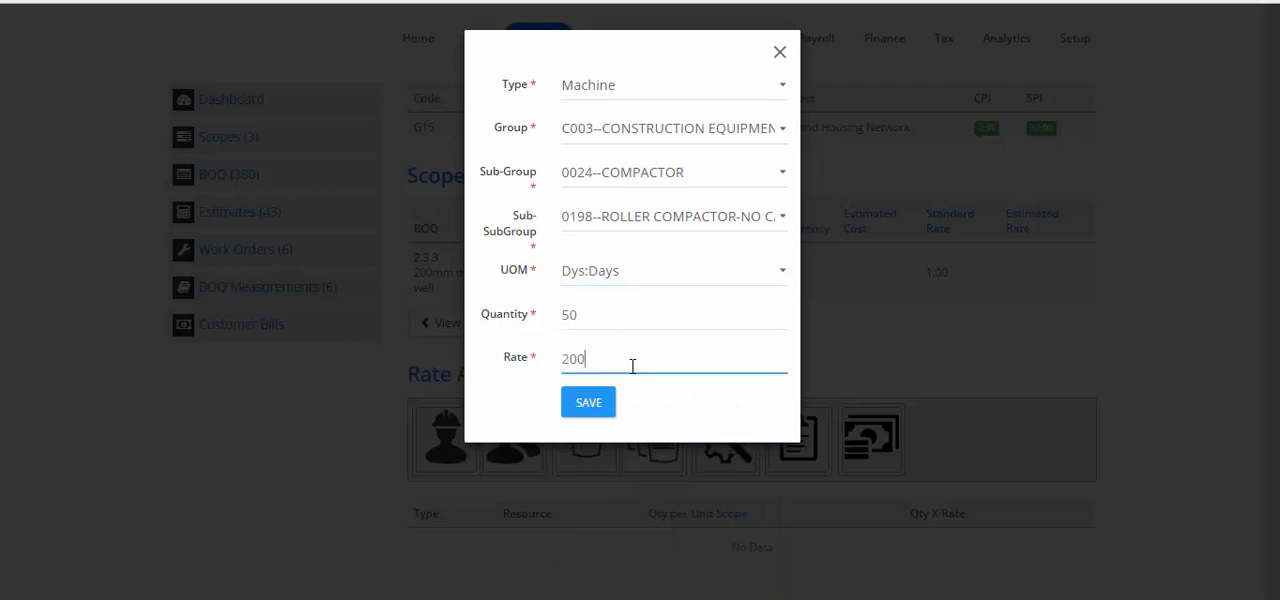
click(604, 403)
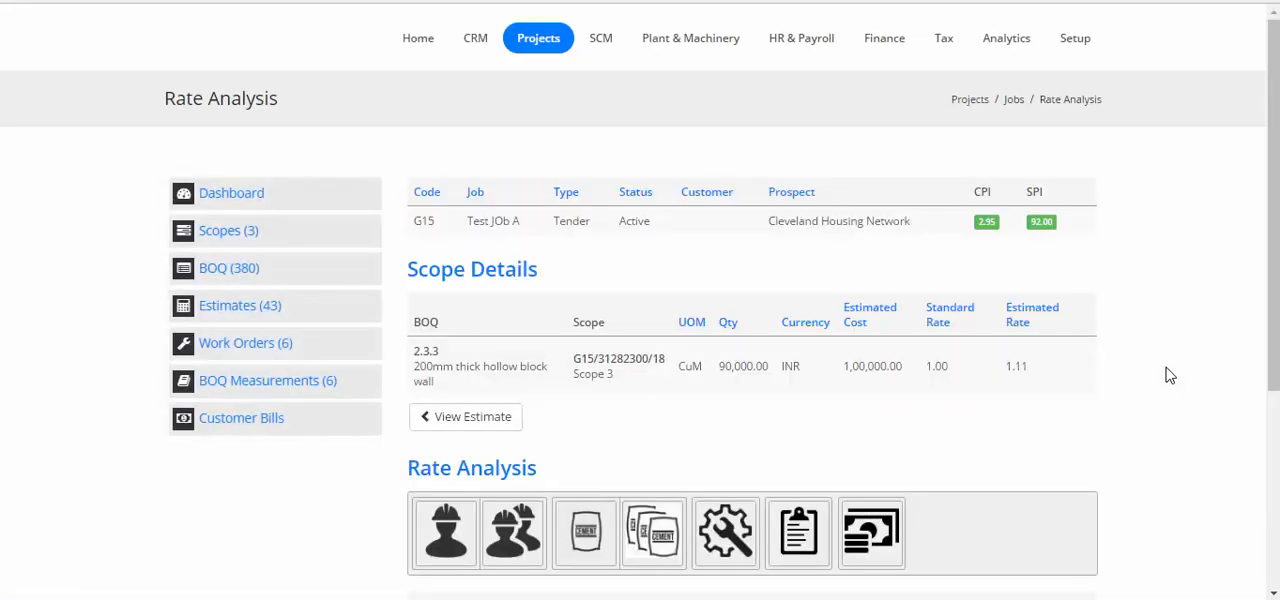
Check the roller compactor entry in the rate analysis, return to the estimate and request its approval.
scroll(1120, 313, down, 3)
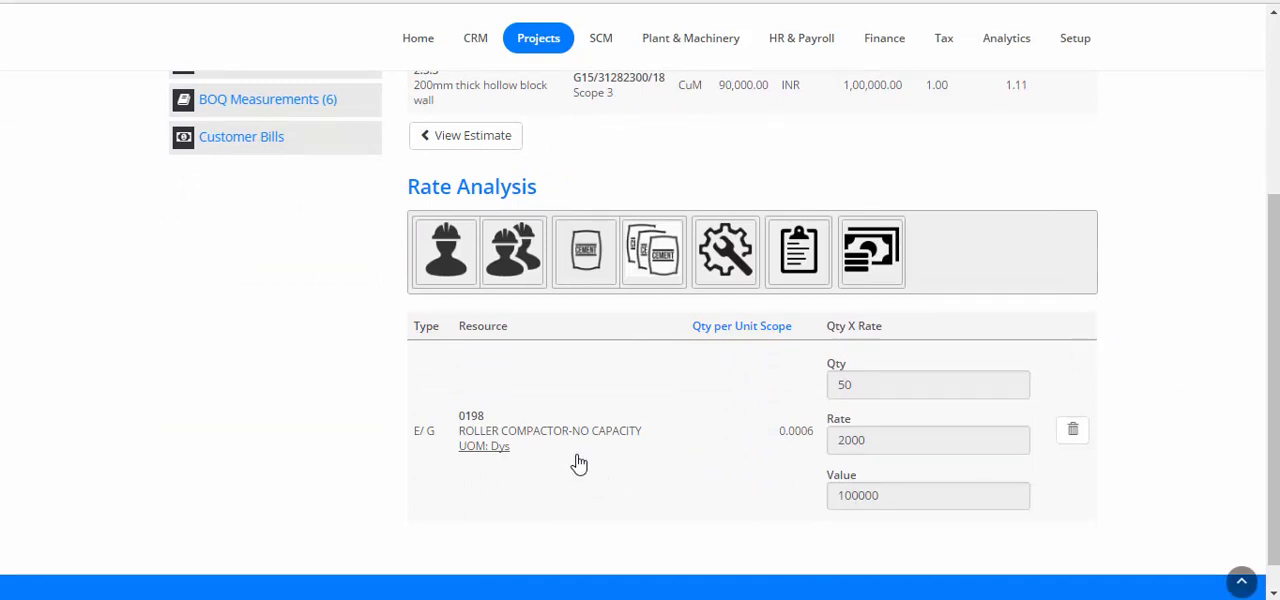
scroll(609, 457, up, 2)
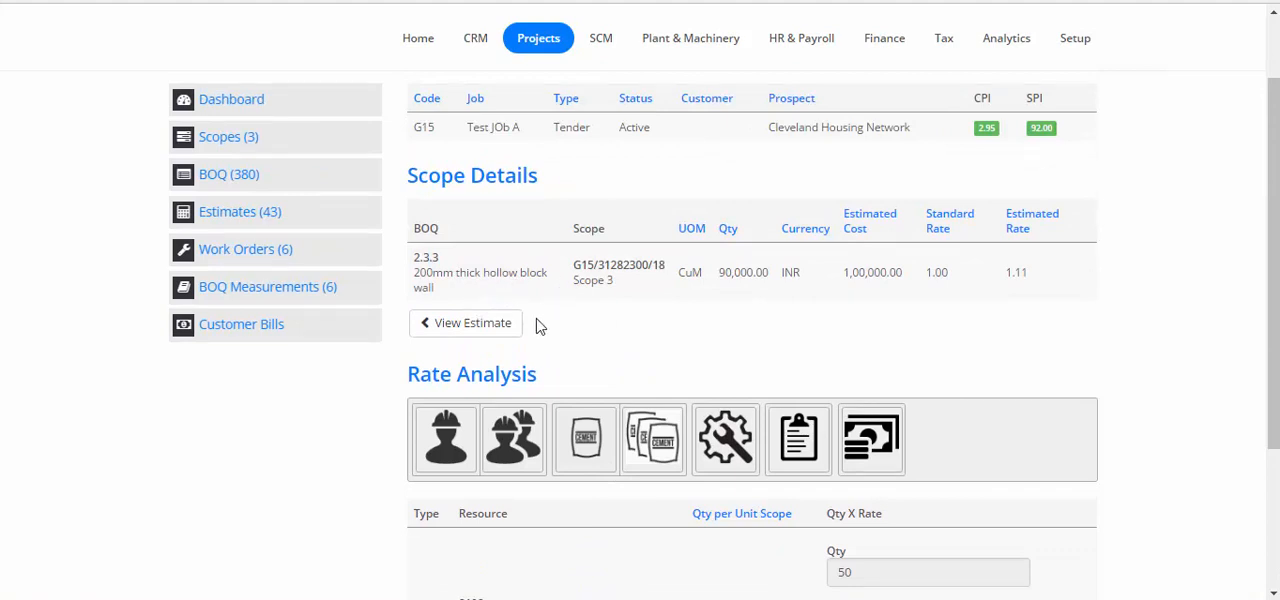
click(493, 333)
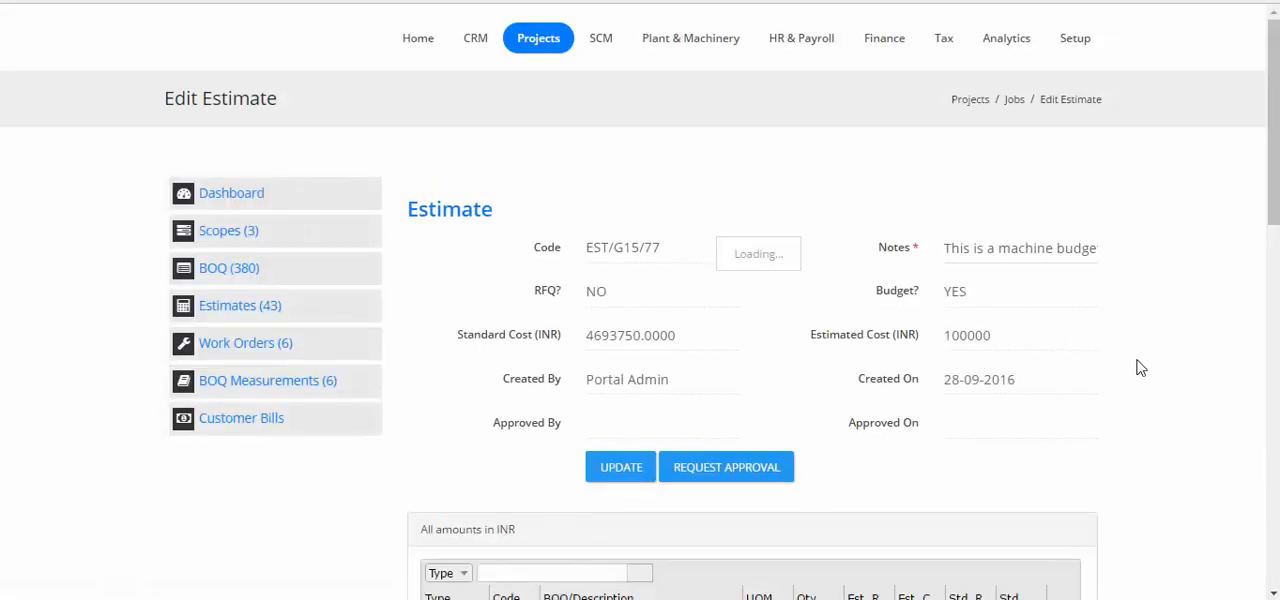
click(766, 537)
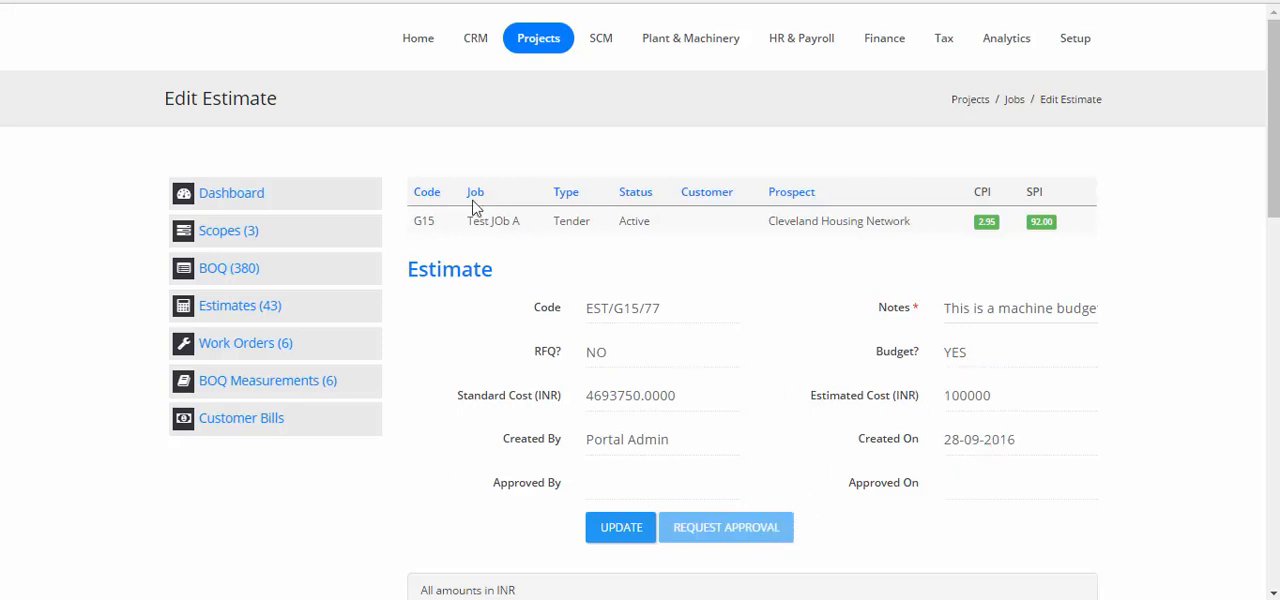
View the estimate EST/G15/77 from the pending approvals and expand BOQ item 2.3.3 and its scope down to the resource.
click(413, 57)
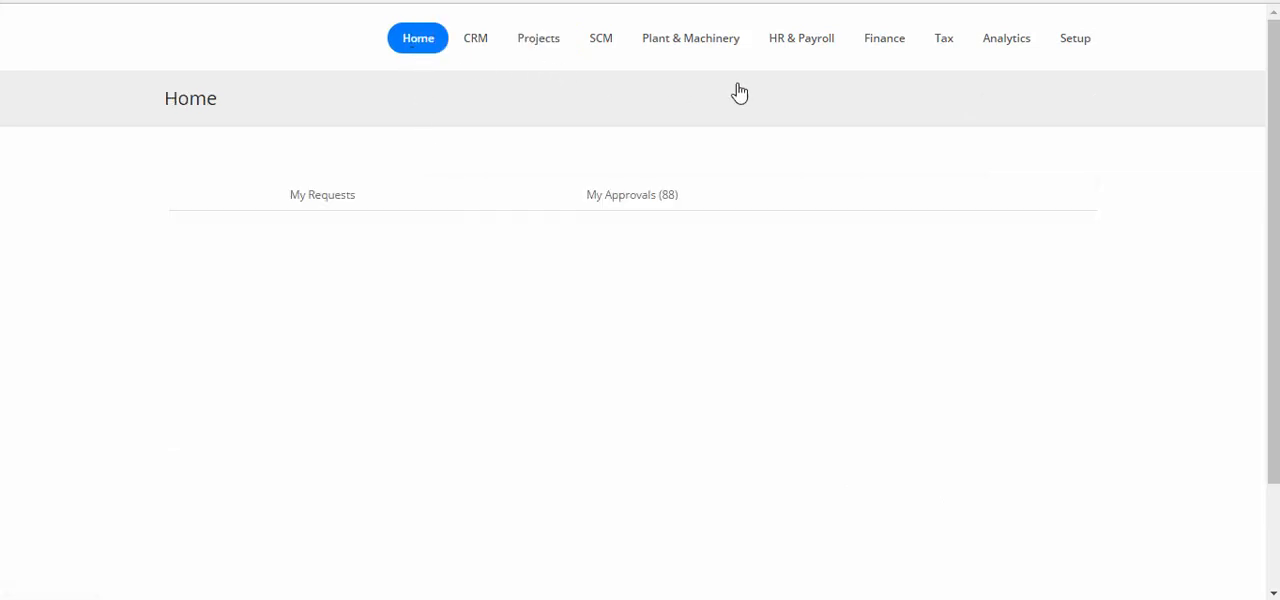
click(647, 202)
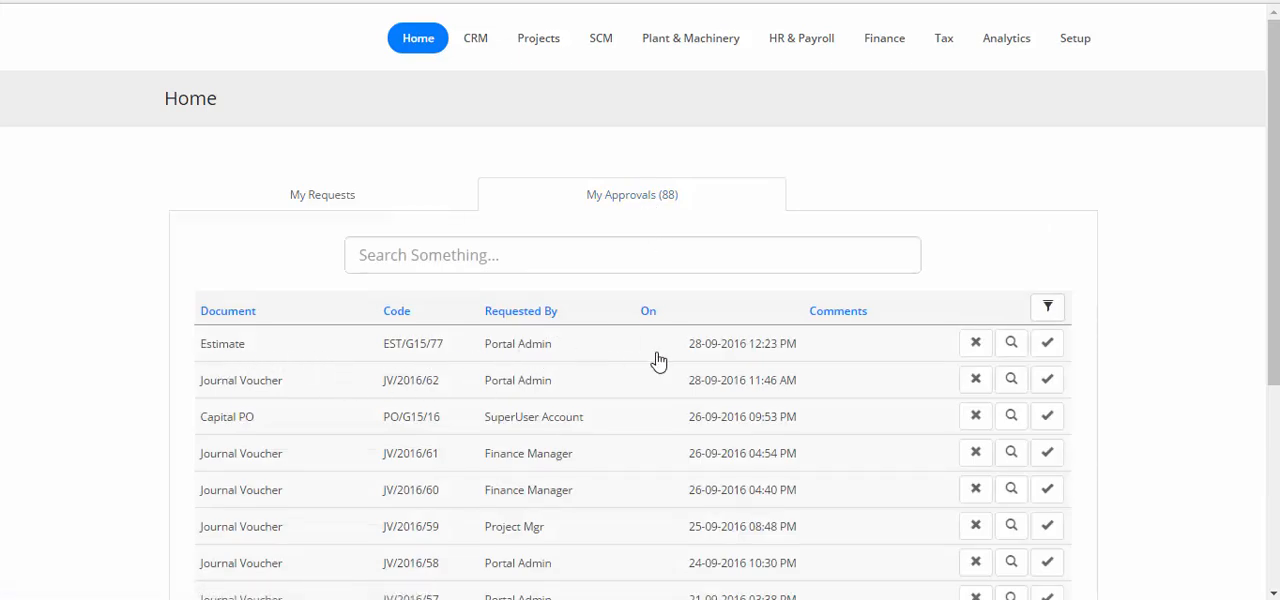
click(1012, 344)
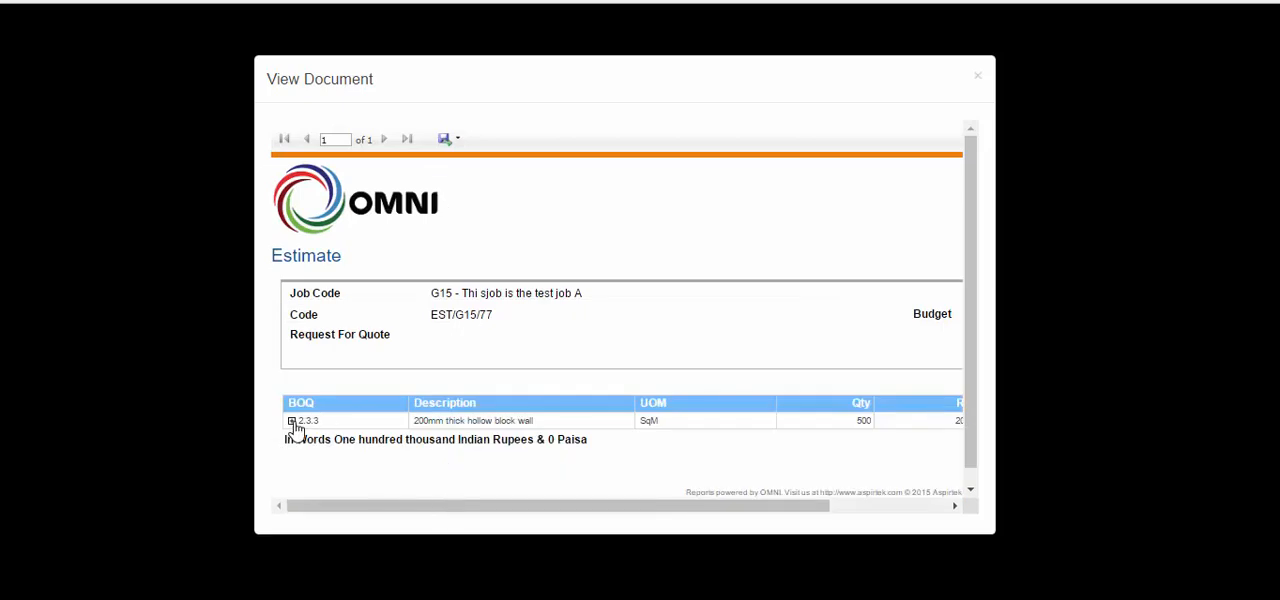
click(291, 422)
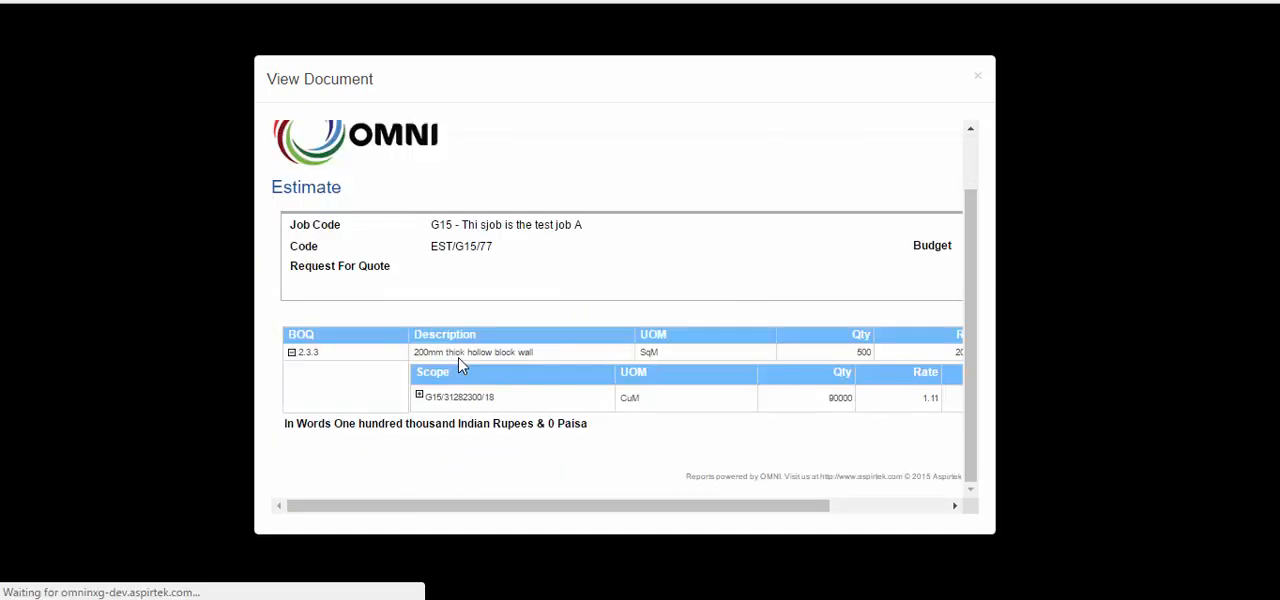
click(420, 413)
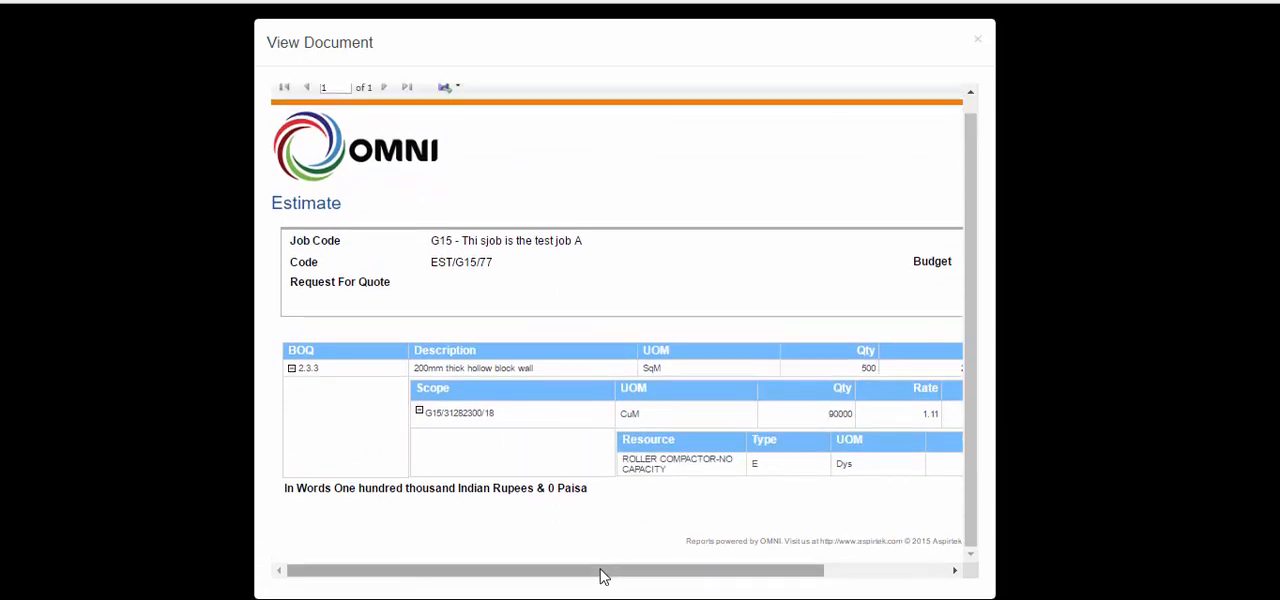
Finish reviewing the estimate's quantities, rates and values, and approve EST/G15/77 with the comment "This is fine".
drag(603, 572, 862, 567)
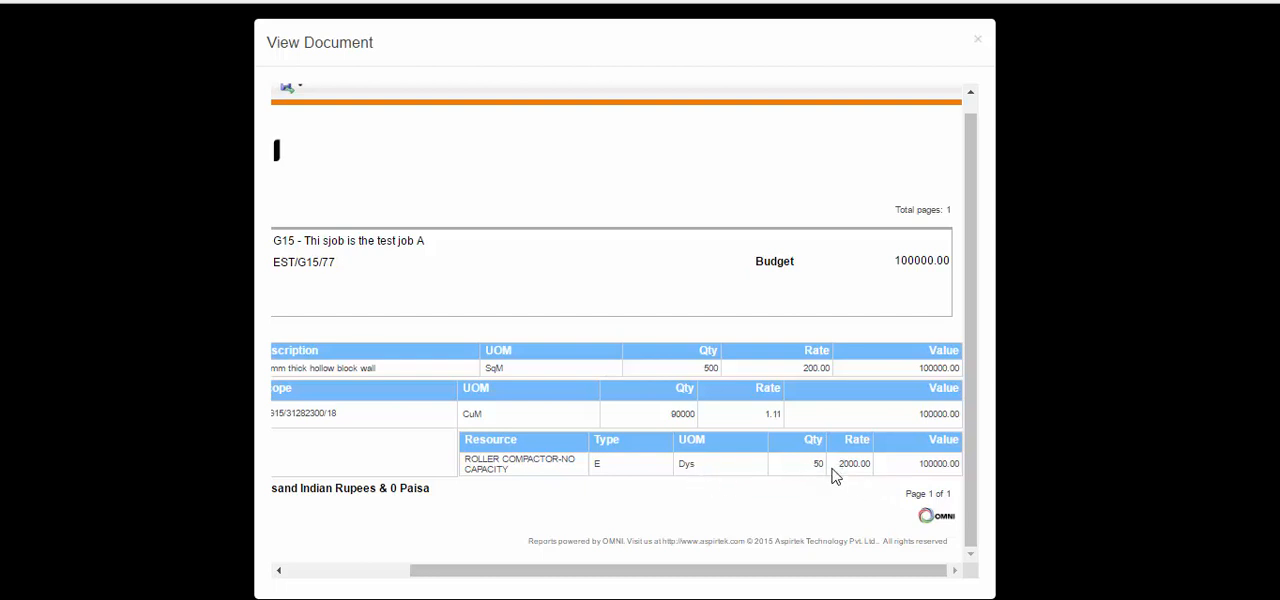
click(978, 44)
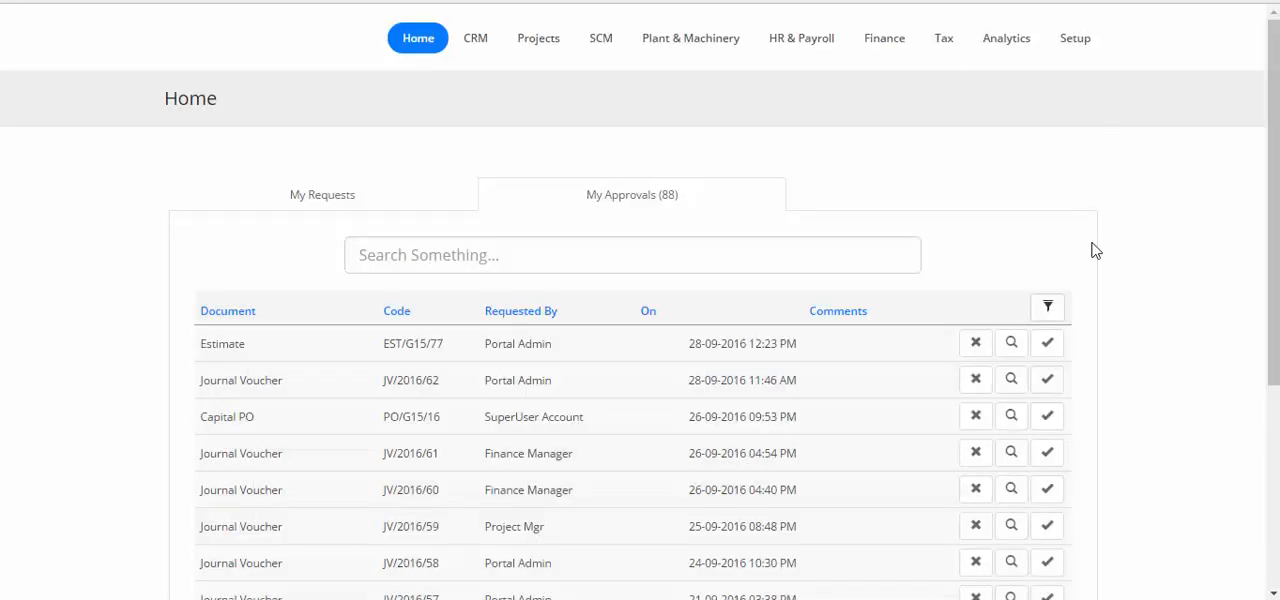
click(1046, 344)
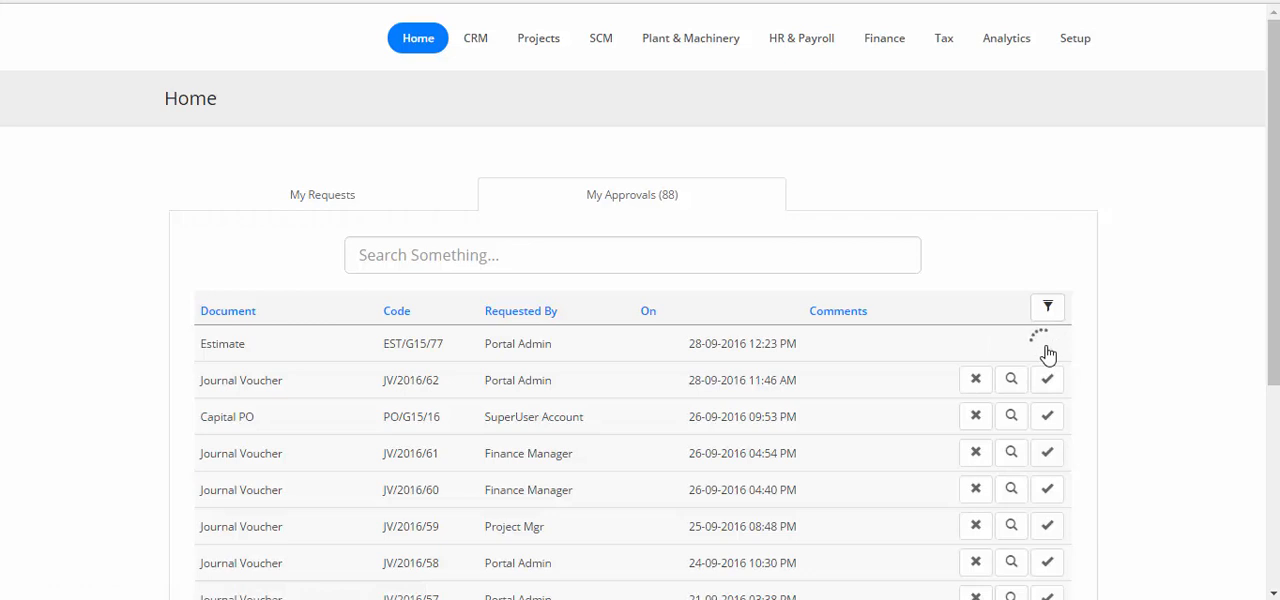
click(850, 350)
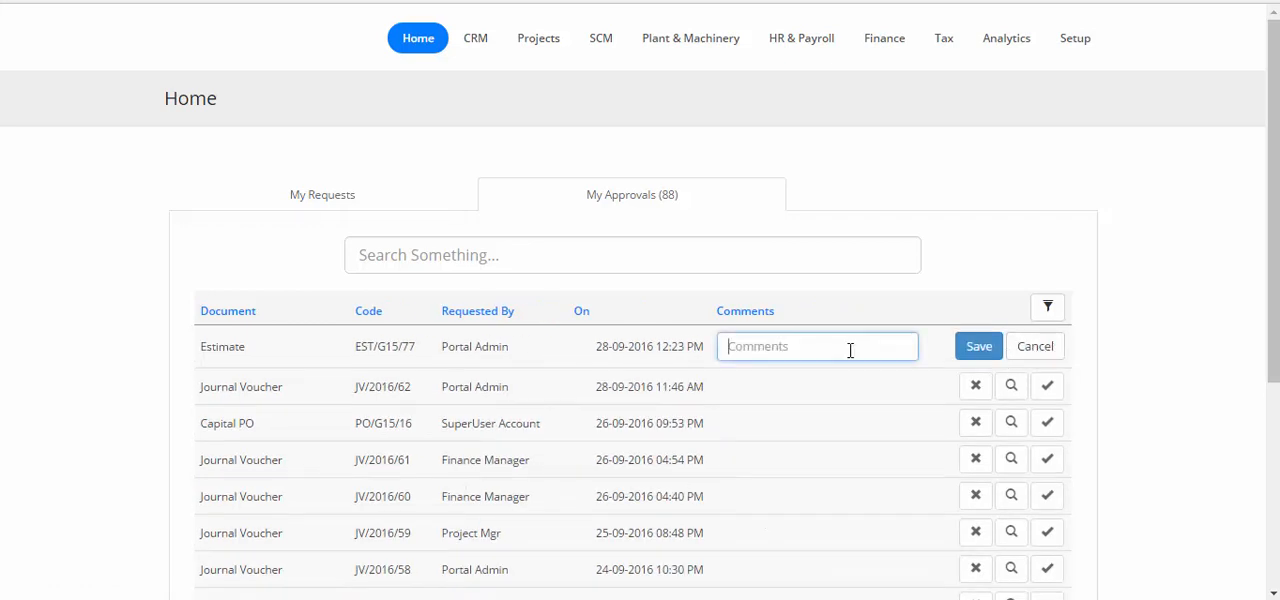
text(This is fine)
click(985, 348)
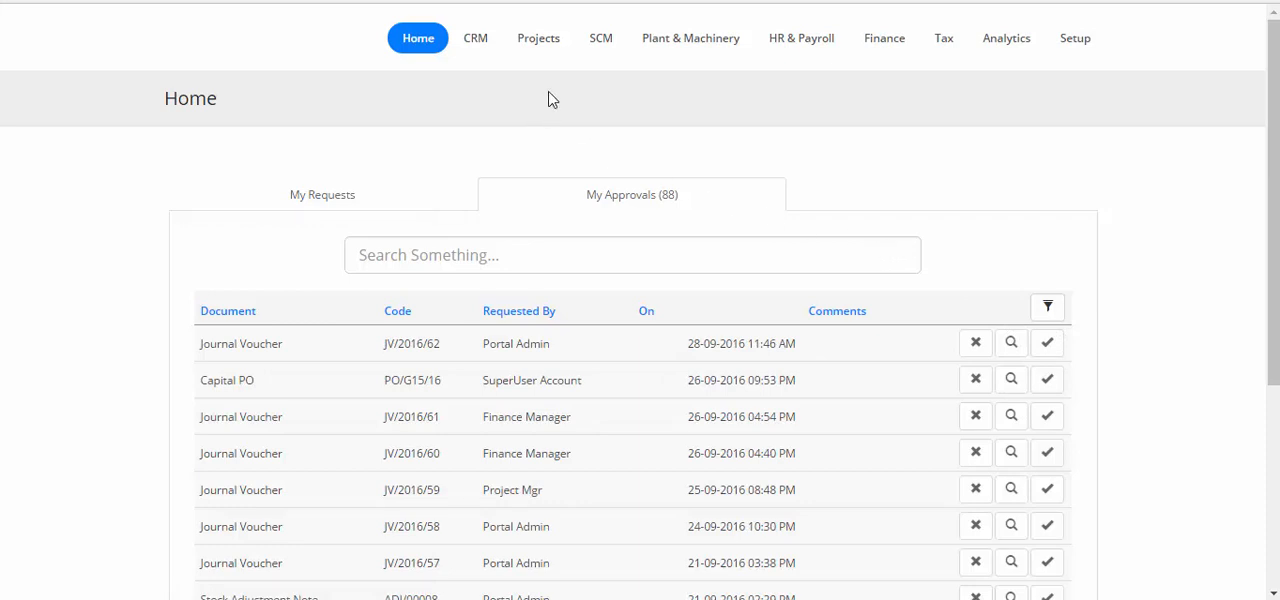
View the estimates of job G15 sorted by code in descending order to check the approval of EST/G15/77.
mouse_move(545, 50)
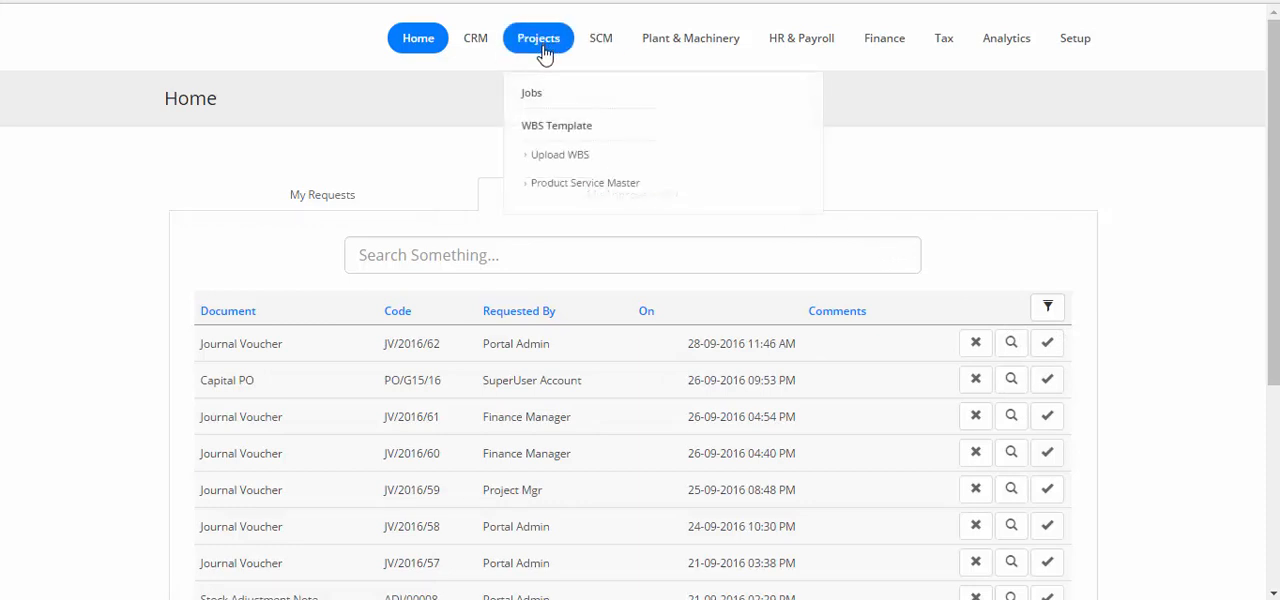
click(533, 95)
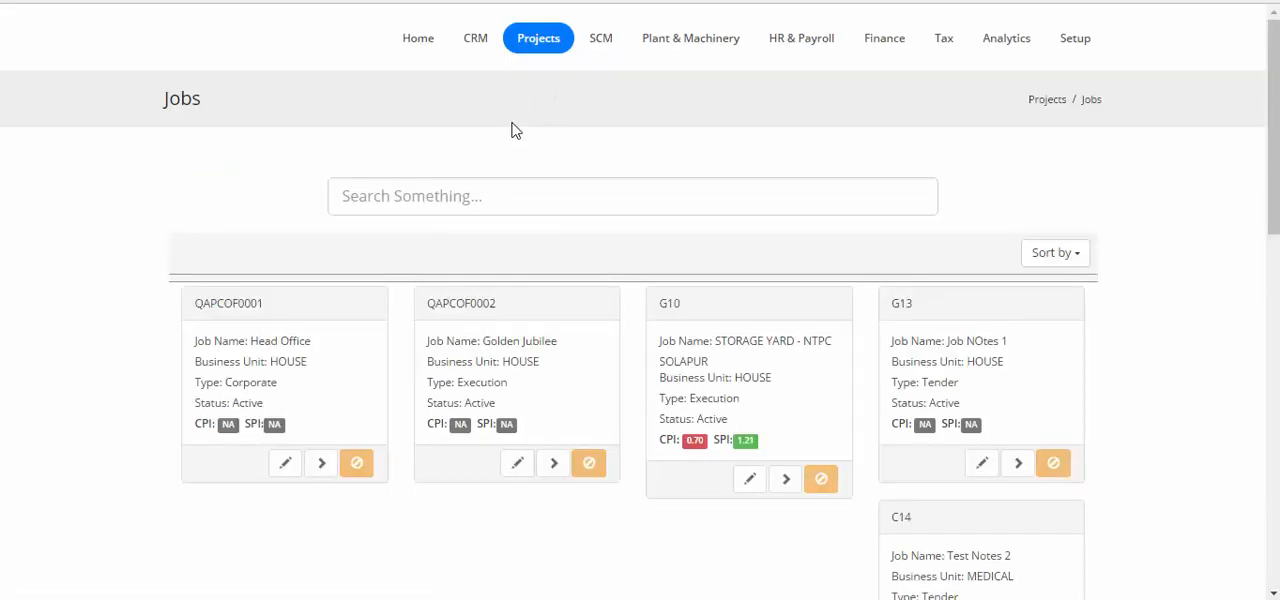
scroll(254, 246, down, 3)
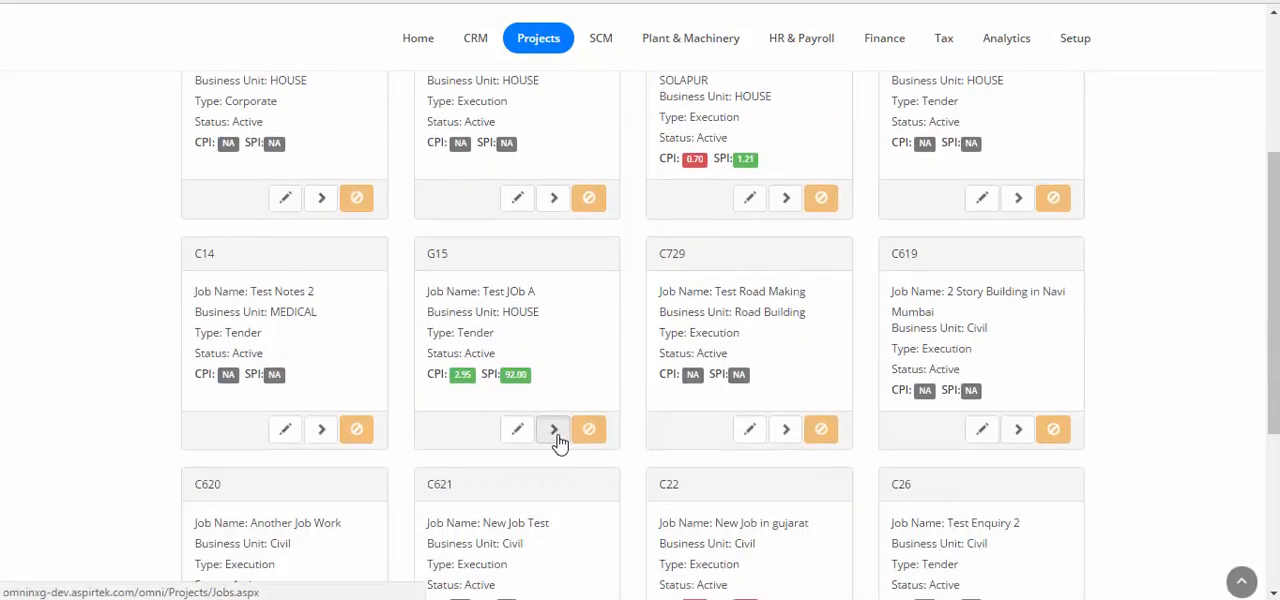
click(556, 433)
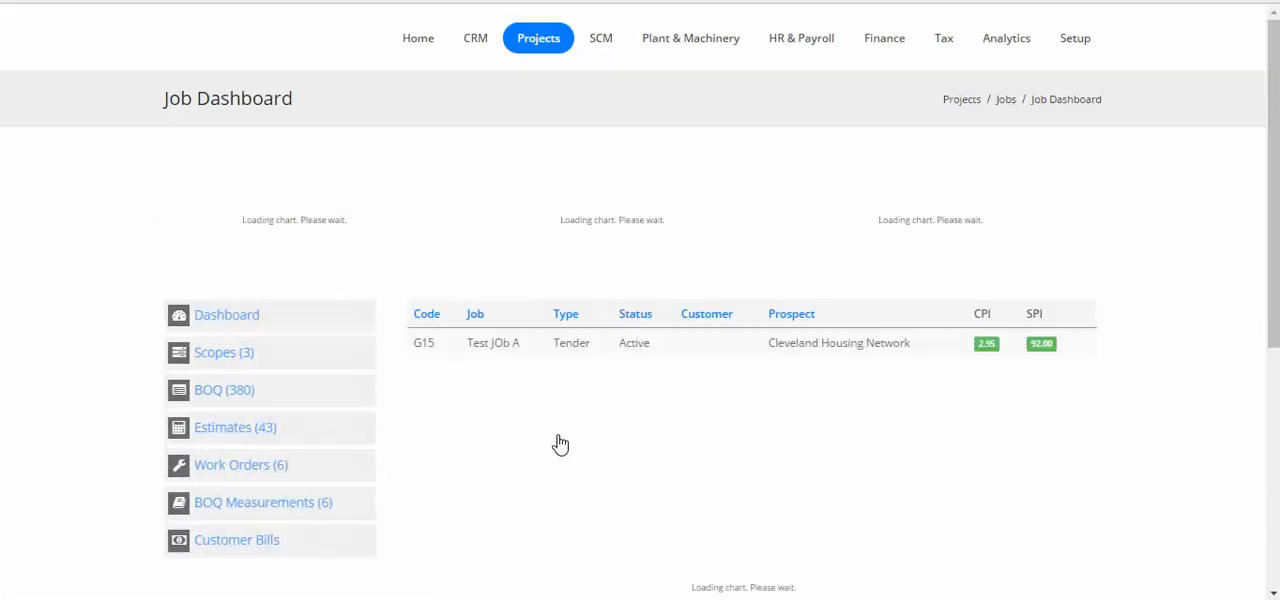
click(262, 437)
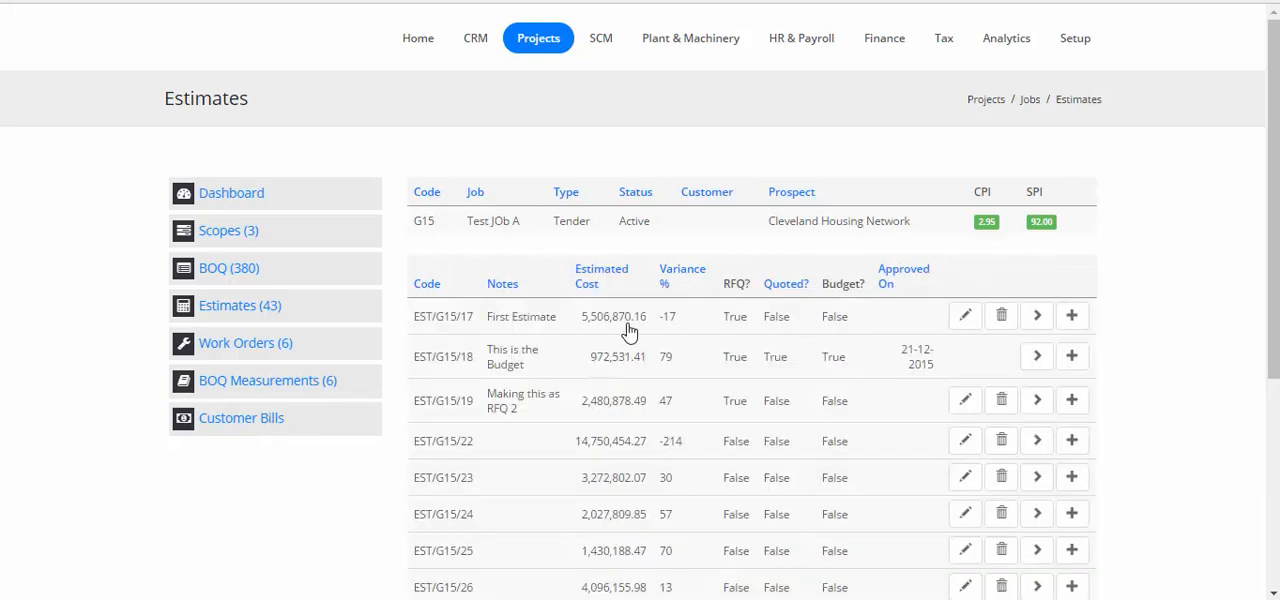
click(420, 287)
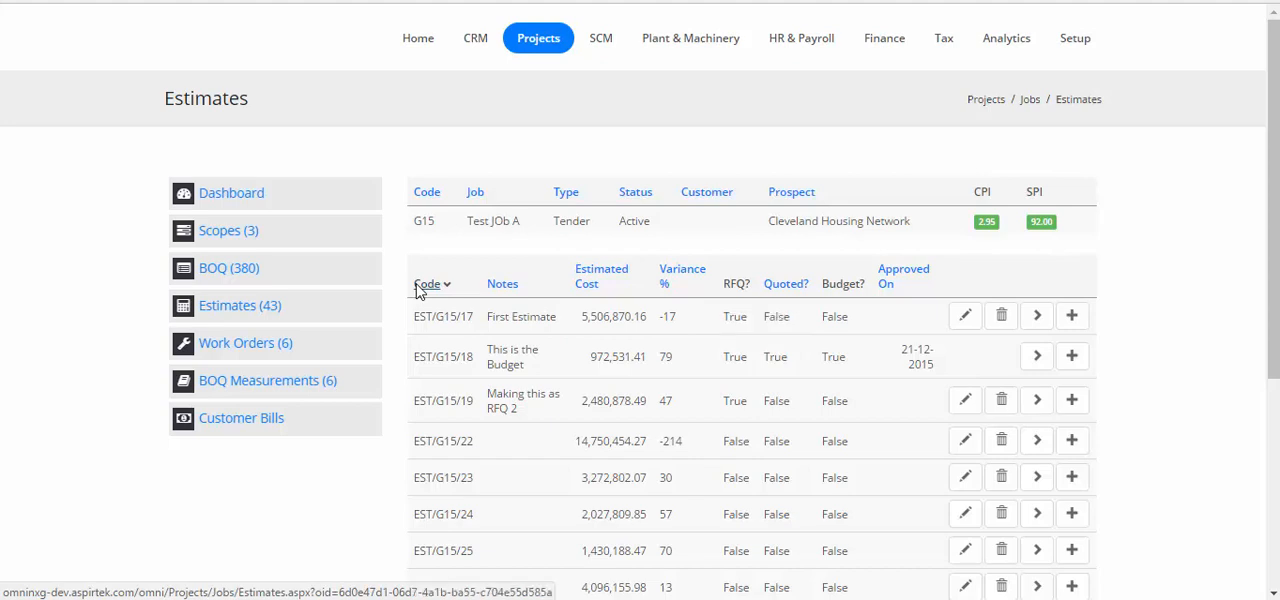
click(420, 287)
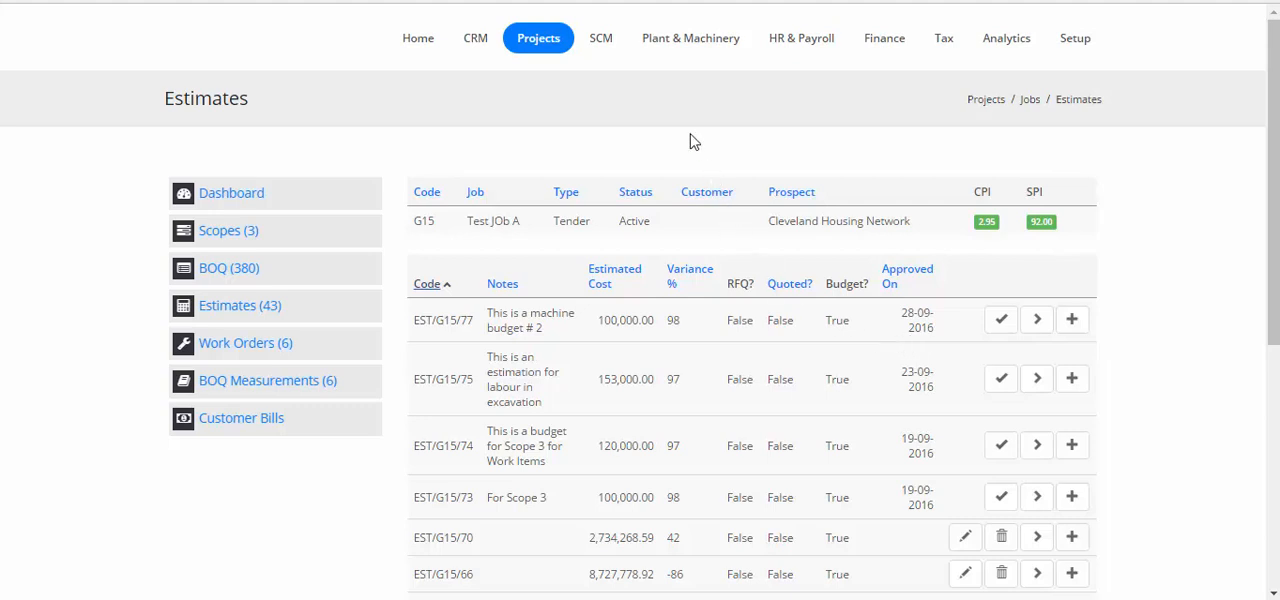
Create a new capital purchase requisition (CPR) for job G15--Test JOb A.
click(682, 50)
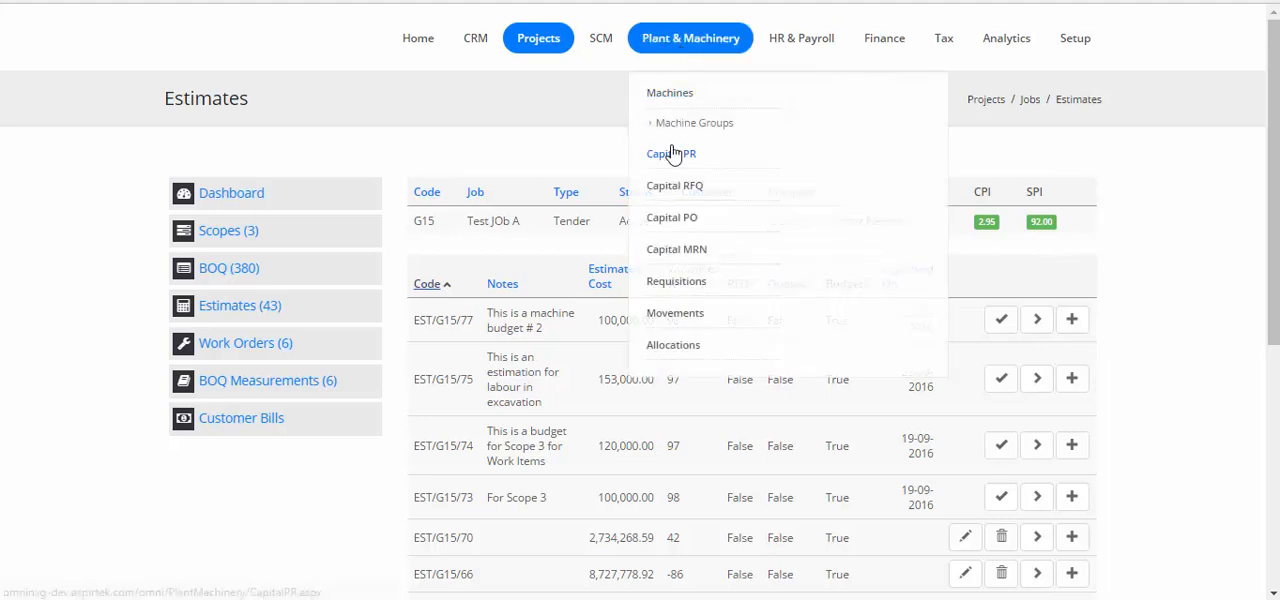
click(669, 156)
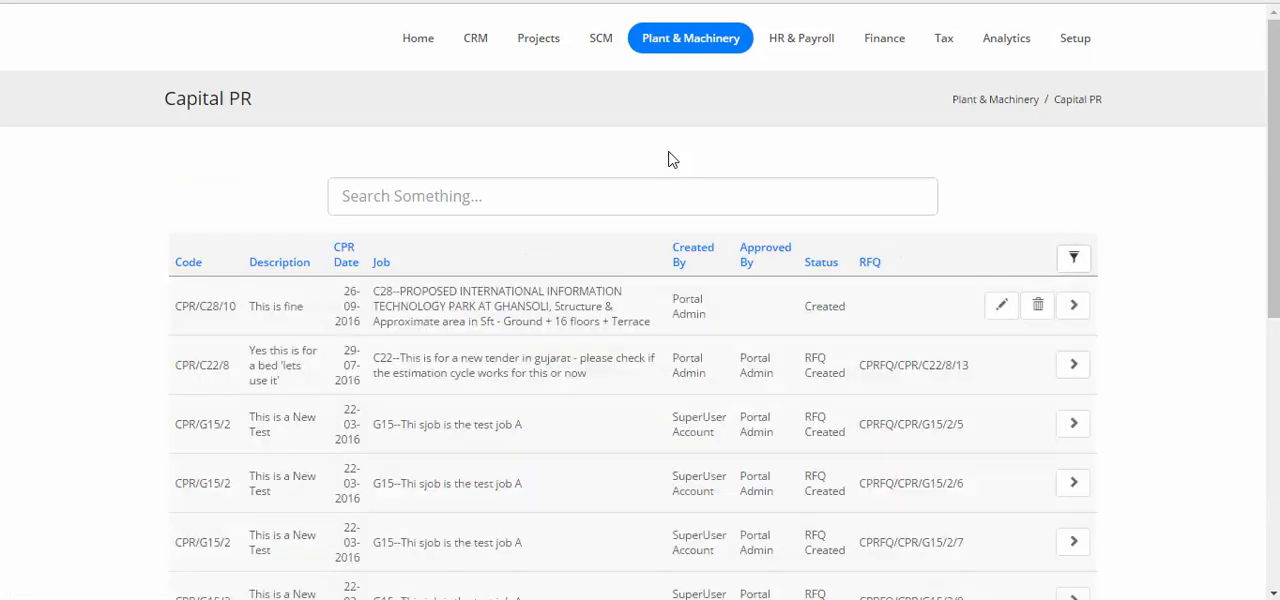
scroll(669, 156, down, 5)
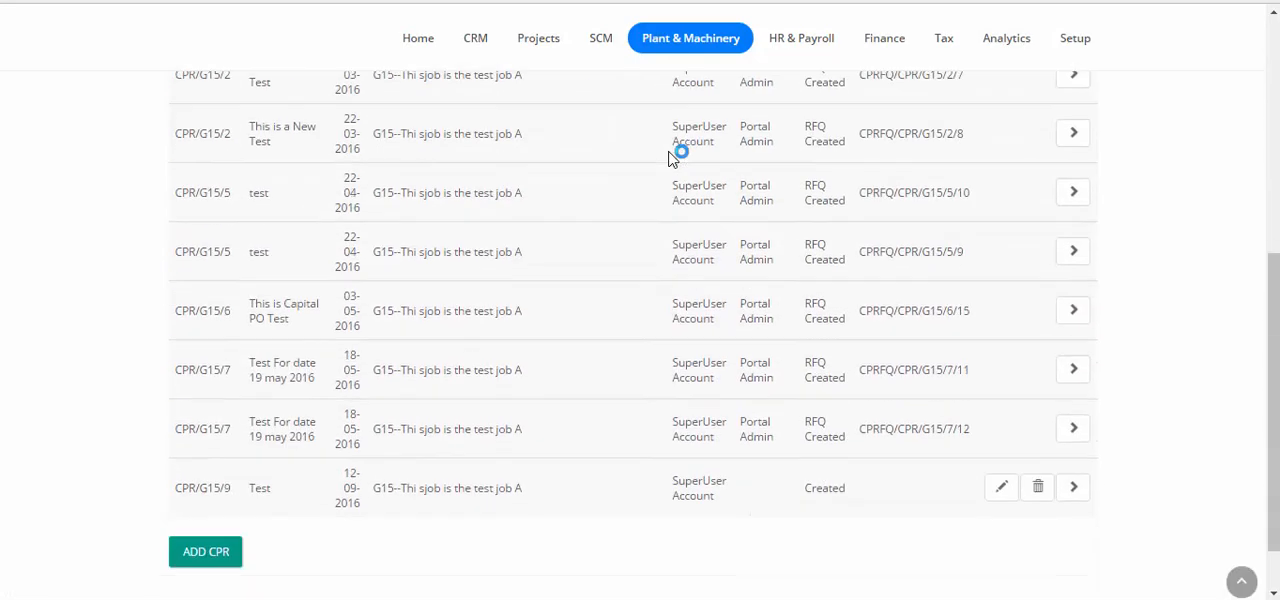
click(208, 558)
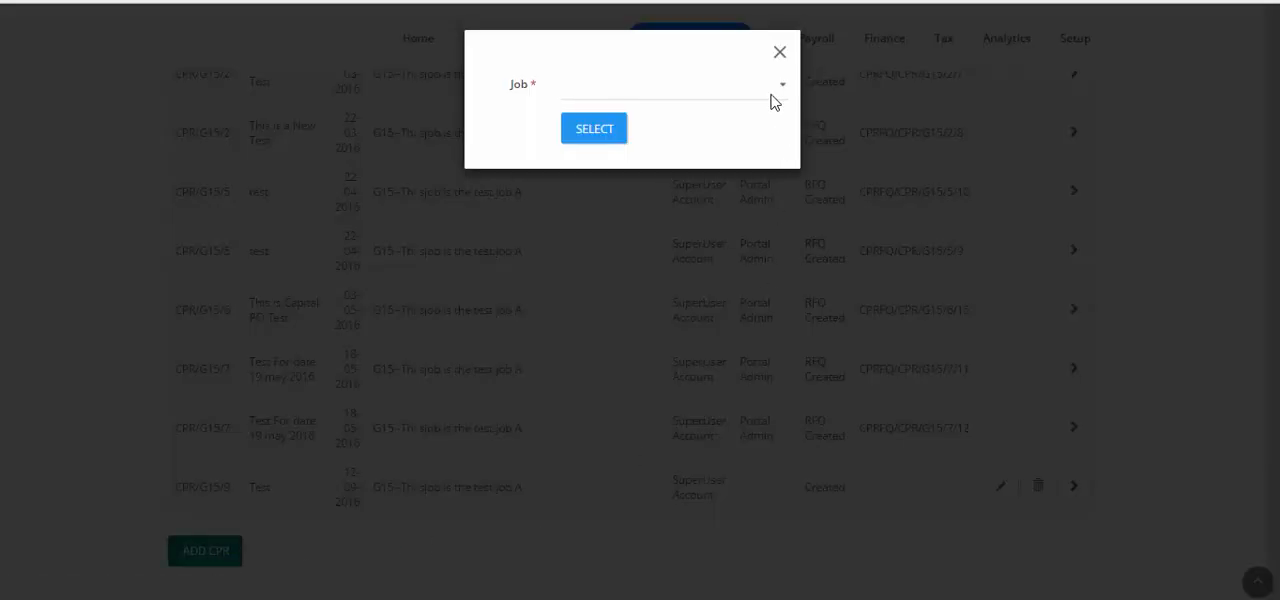
click(742, 91)
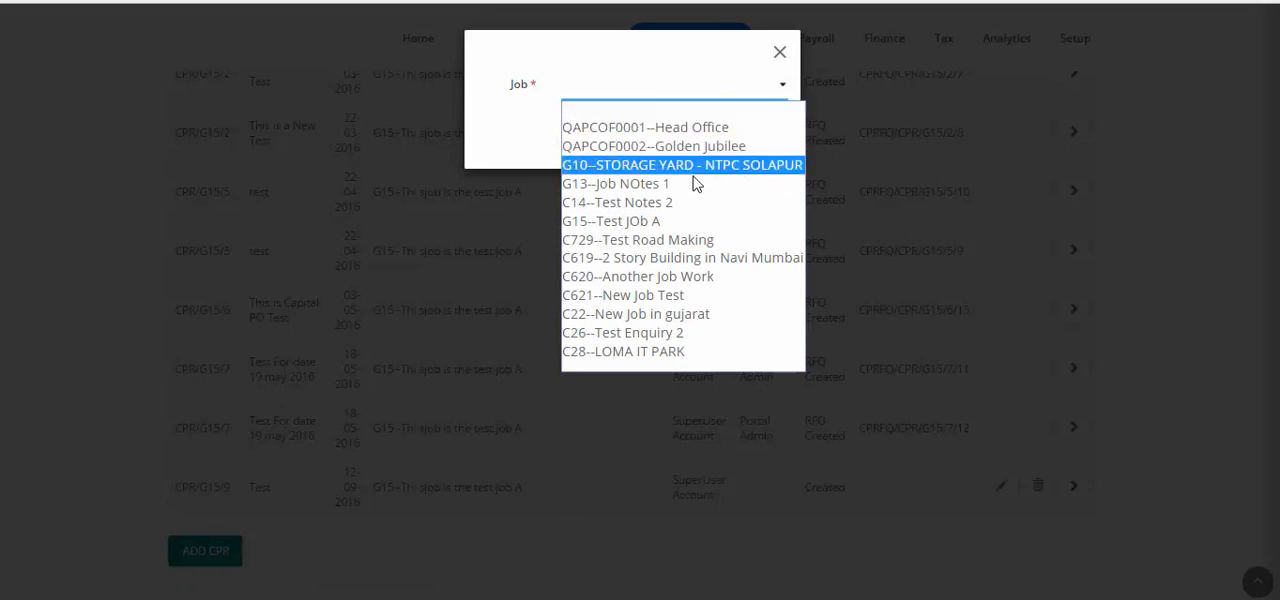
click(663, 224)
click(604, 135)
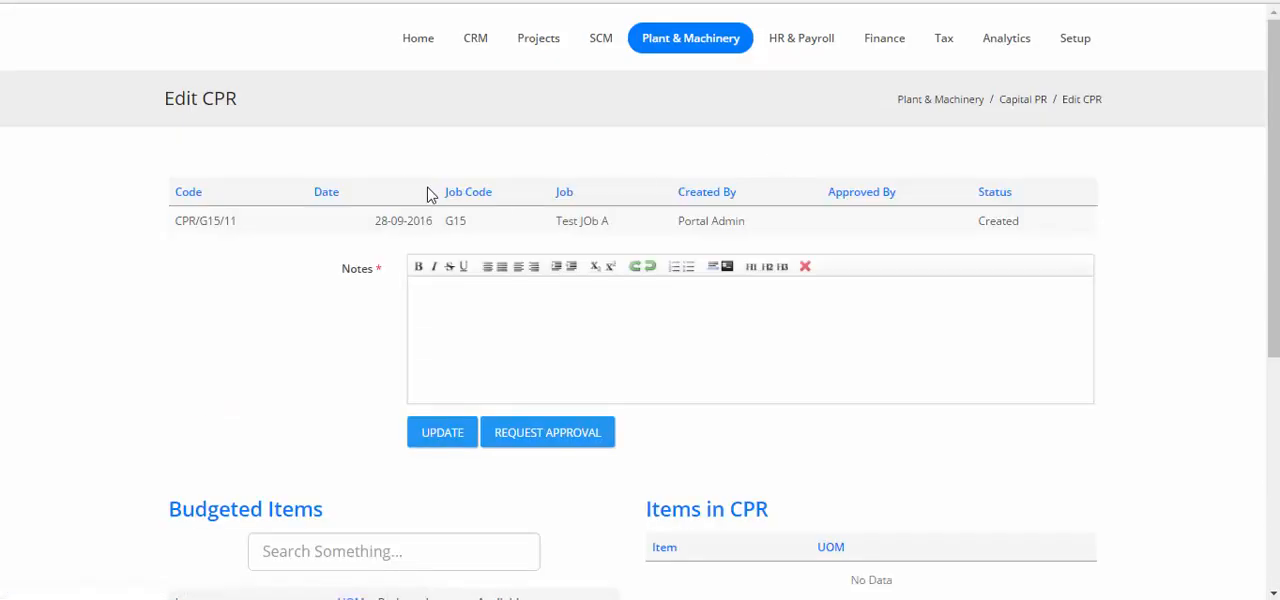
Add the budgeted item ROLLER COMPACTOR-NO CAPACITY to the CPR, set its rate to 50000 and save the item.
scroll(425, 195, down, 5)
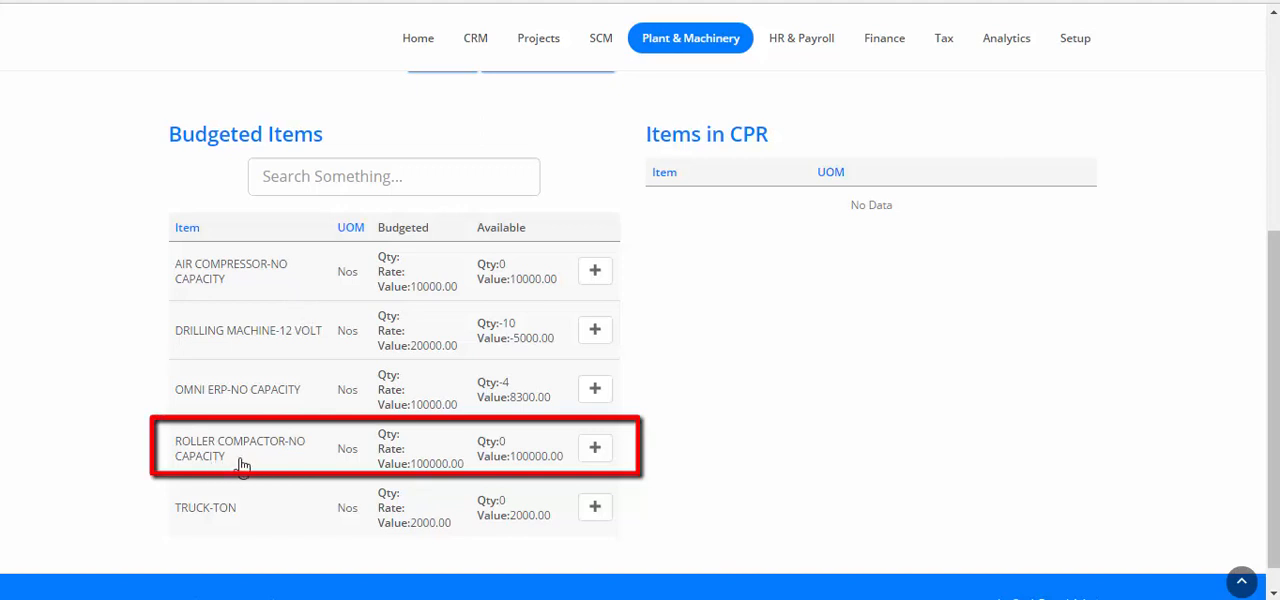
click(598, 452)
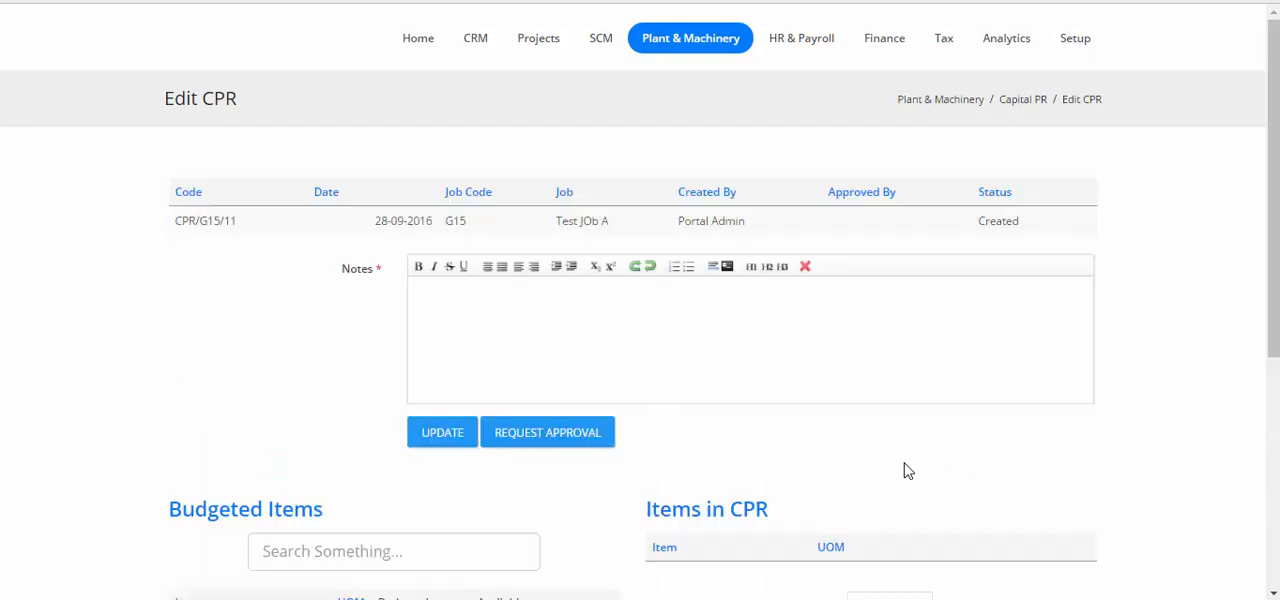
scroll(905, 466, down, 2)
scroll(903, 462, down, 1)
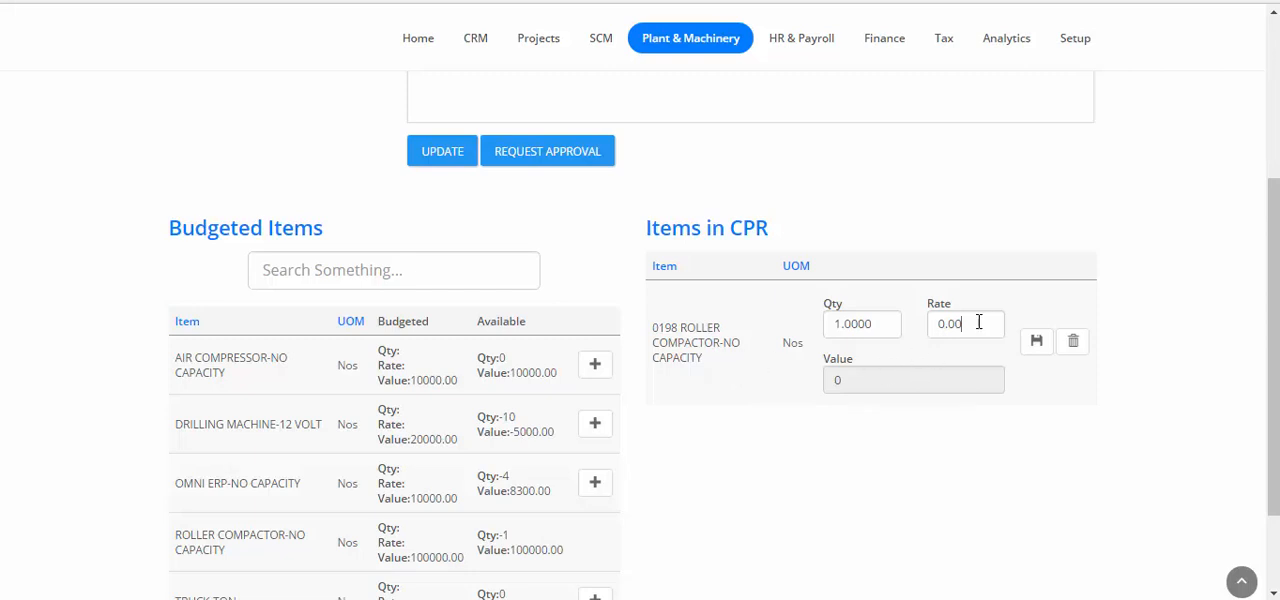
click(946, 324)
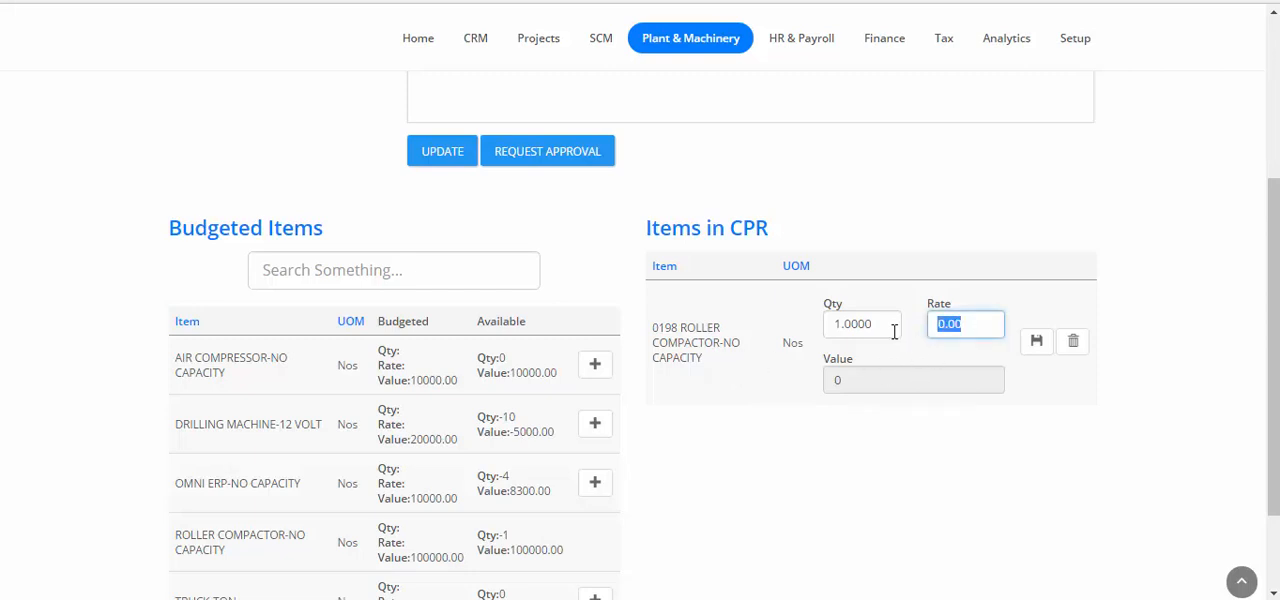
text(50000)
click(1036, 341)
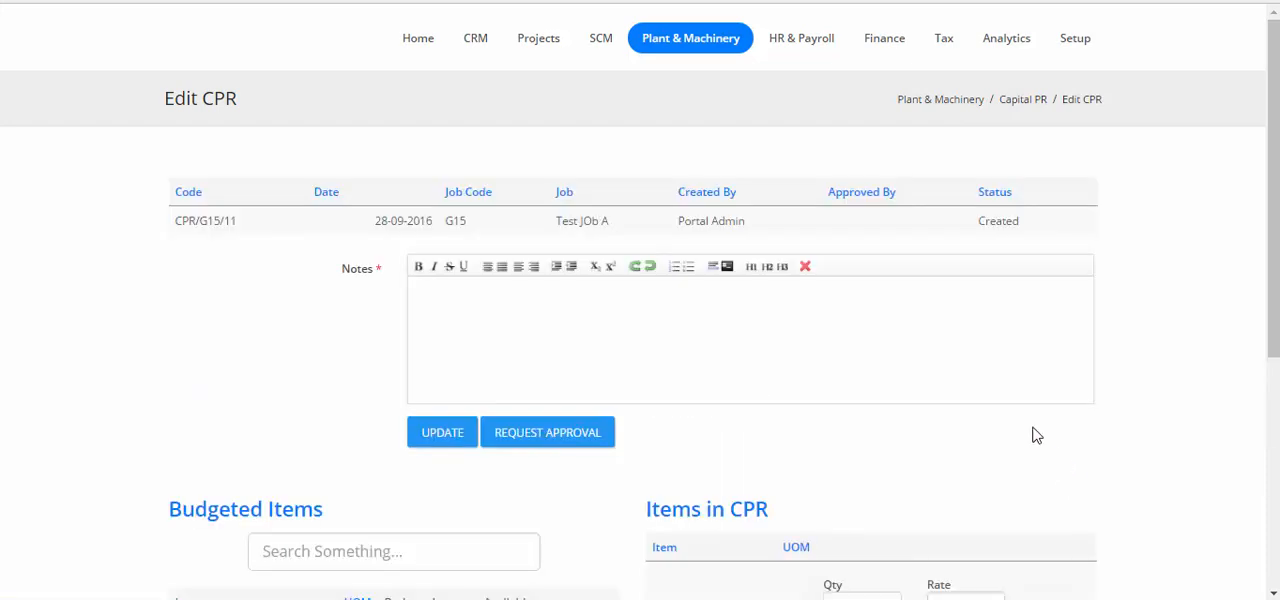
Enter the notes "This is a cpr for a roller compactor", update the CPR and request its approval.
scroll(1037, 434, down, 3)
scroll(1034, 432, up, 3)
click(859, 329)
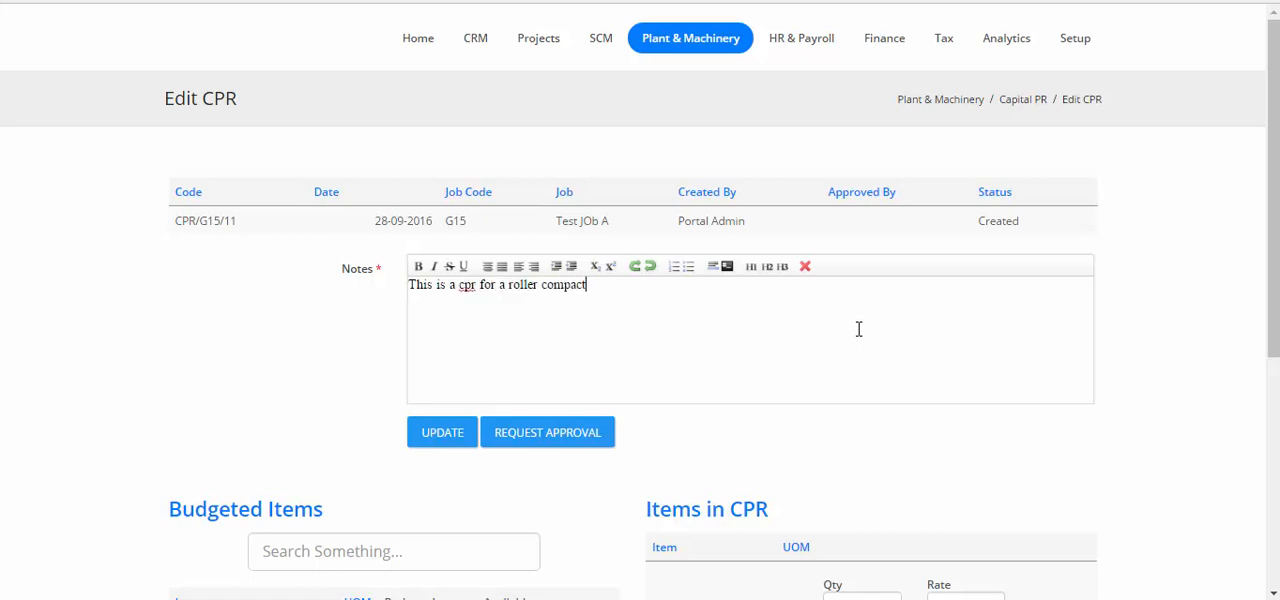
click(451, 437)
click(583, 440)
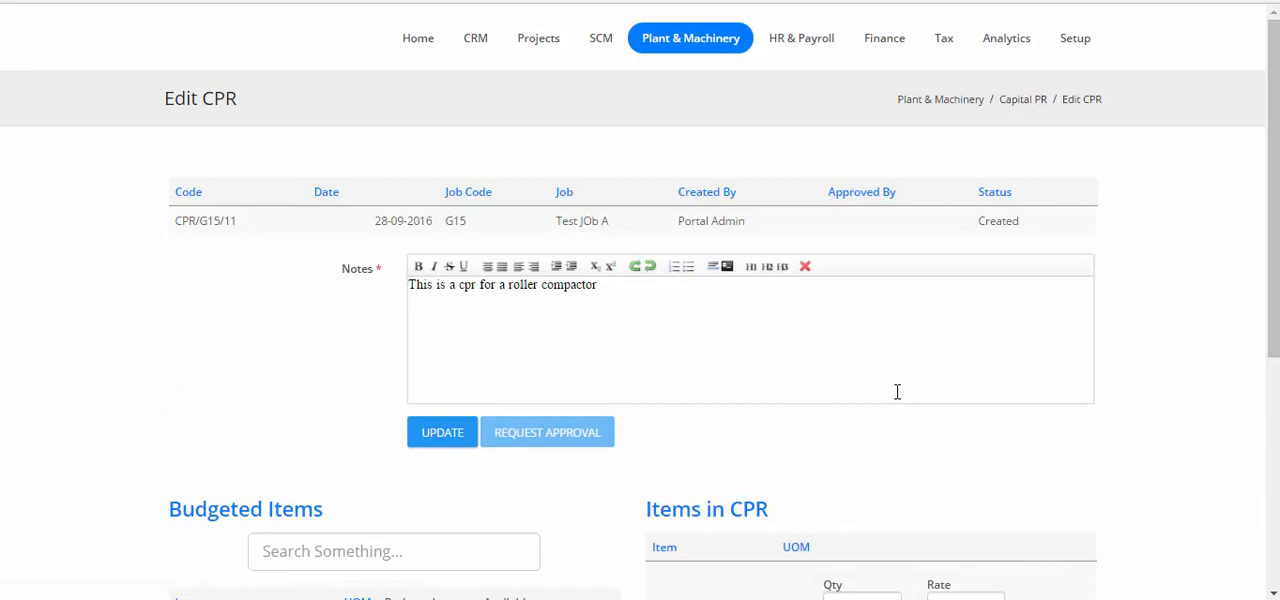
View requisition CPR/G15/11 from the pending approvals and check its item, quantity, suggested rate and net value.
click(418, 55)
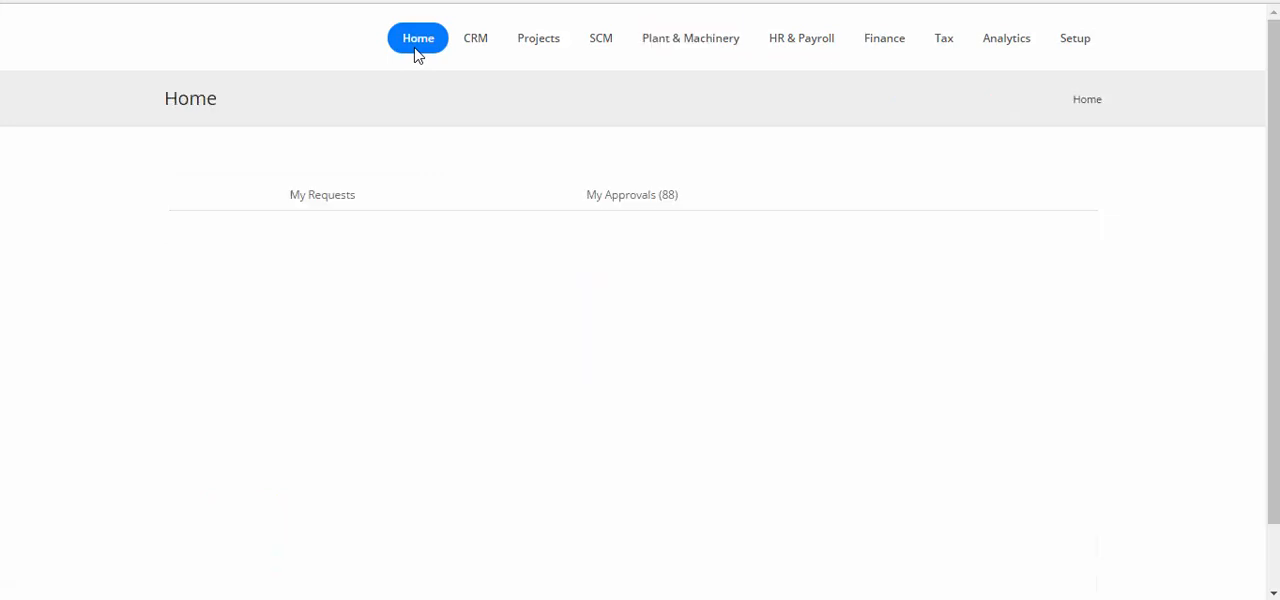
click(625, 205)
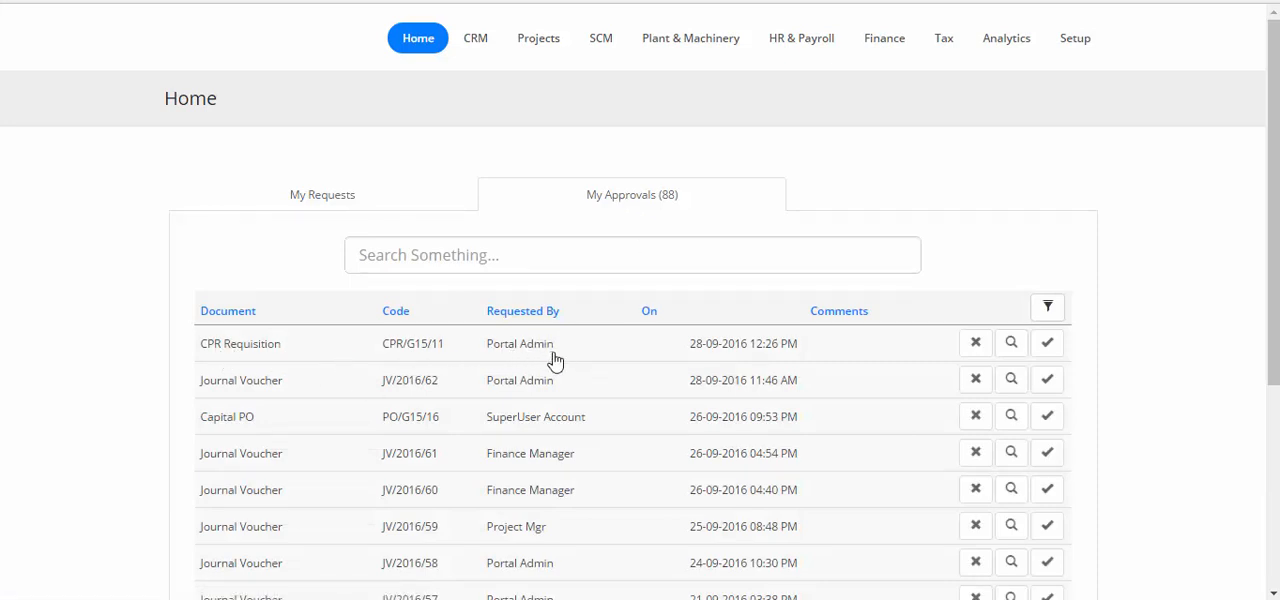
click(1012, 344)
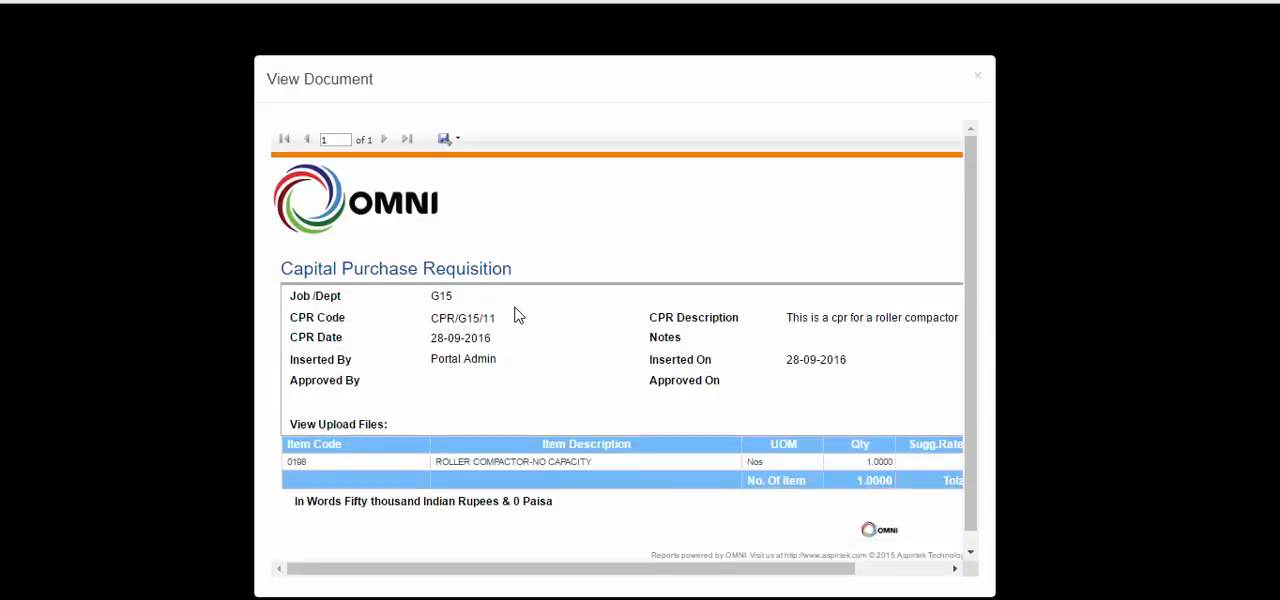
triple_click(581, 62)
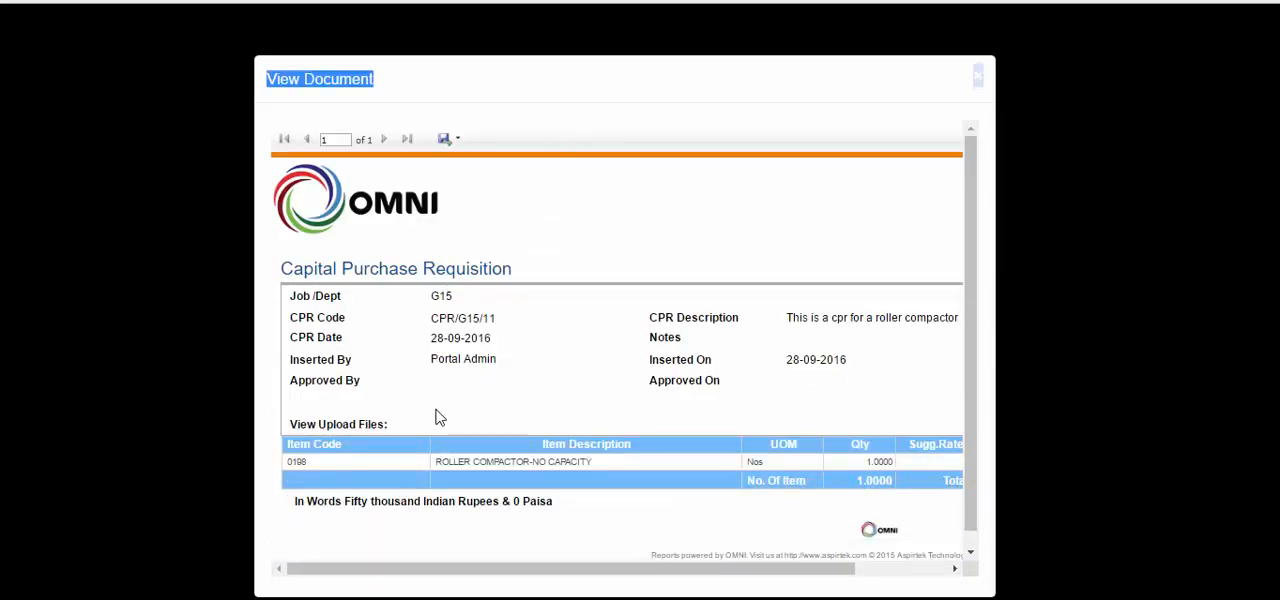
drag(505, 570, 734, 569)
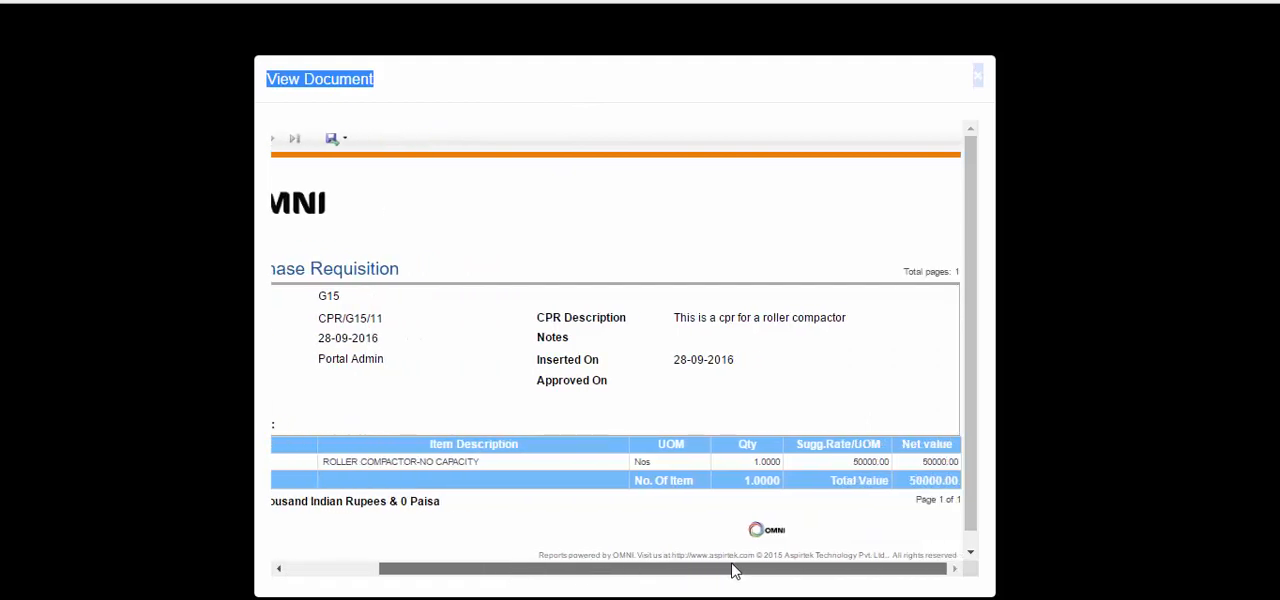
click(979, 77)
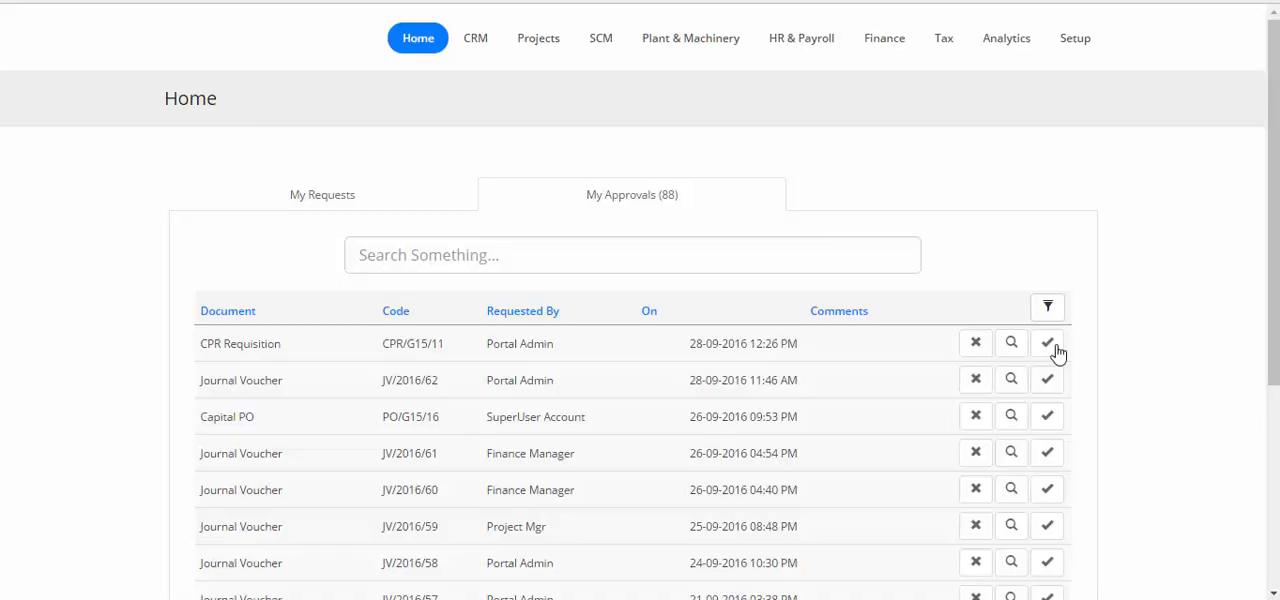
Approve requisition CPR/G15/11 with a short comment and check its status among the submitted requests.
click(1058, 348)
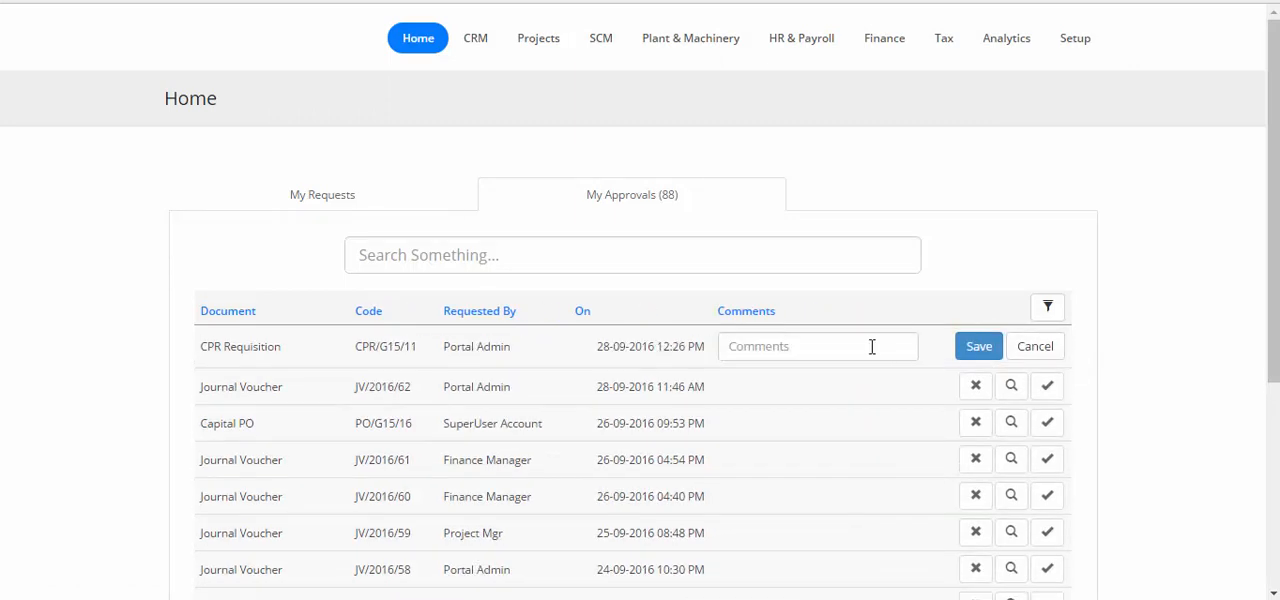
click(871, 346)
text(This is fine)
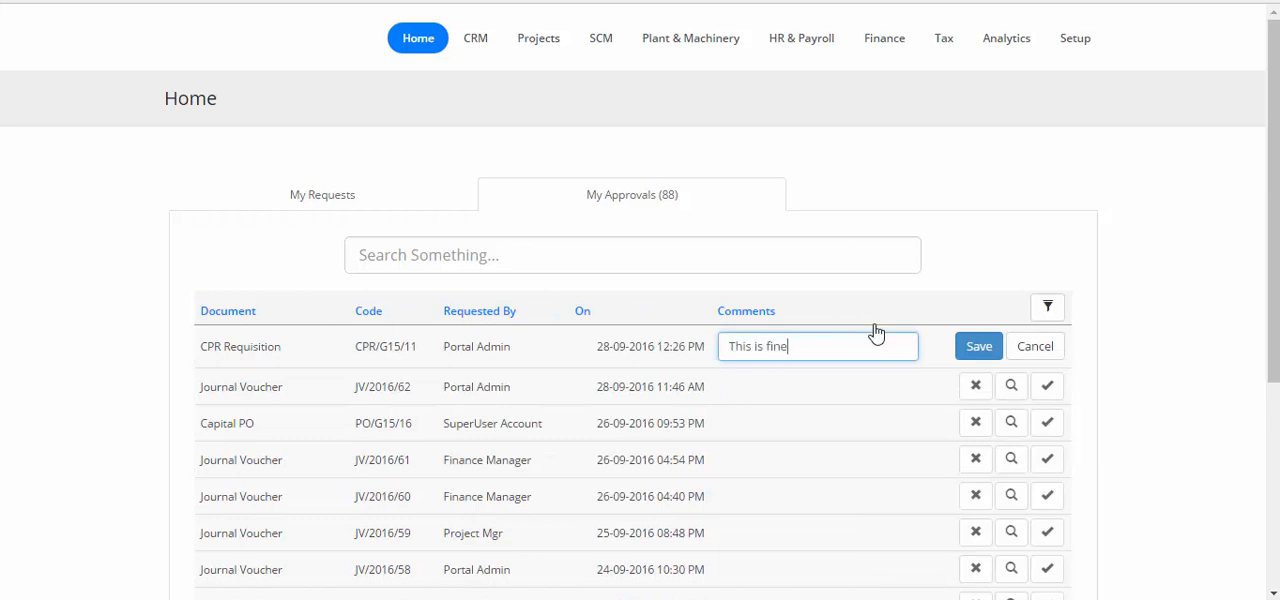
click(989, 347)
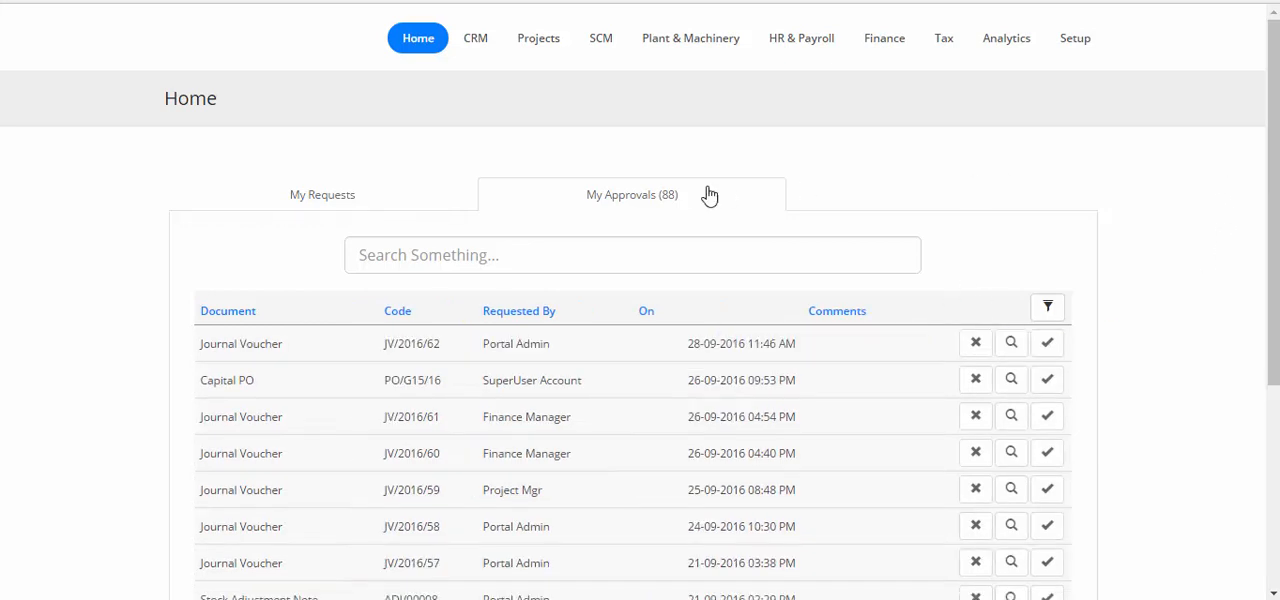
click(369, 201)
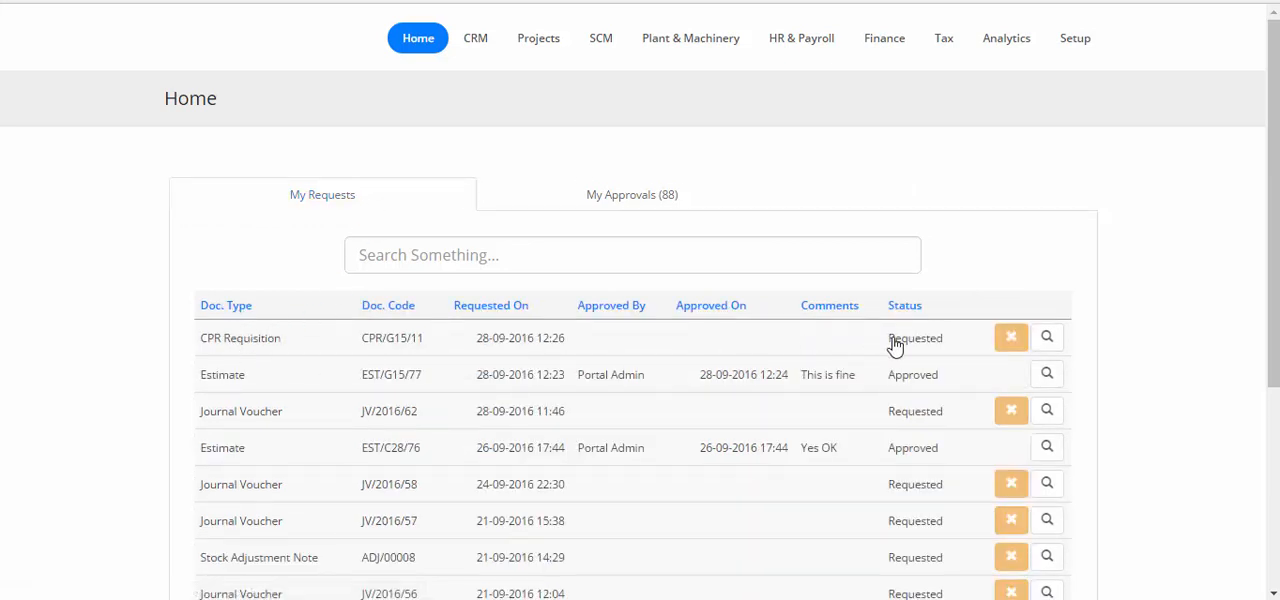
View the document of requisition CPR/G15/11 and check its approval details, item quantity, suggested rate and net value.
click(1047, 338)
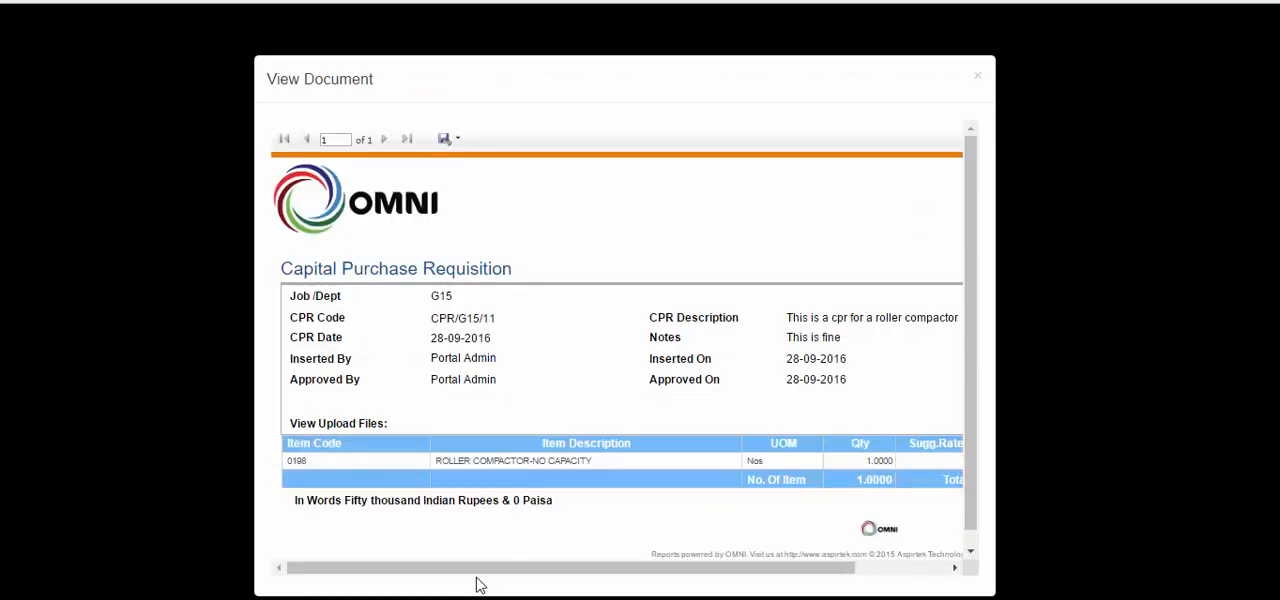
drag(477, 571, 711, 571)
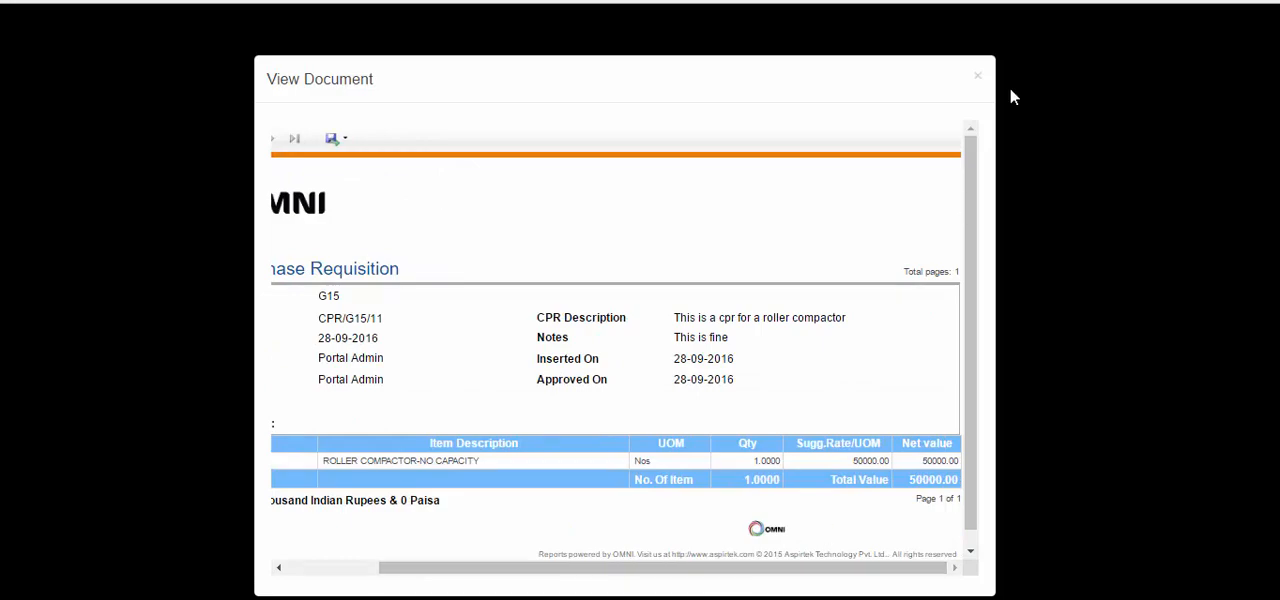
click(976, 74)
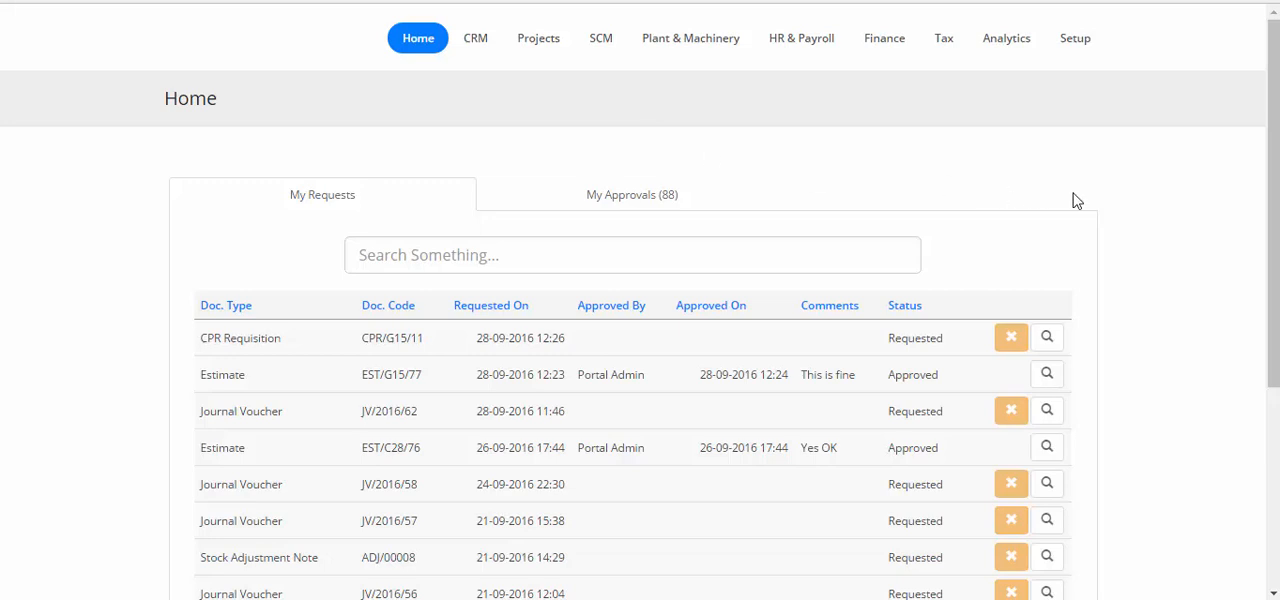
Log out of the admin account and log back in with the username purchase.
scroll(1075, 200, down, 3)
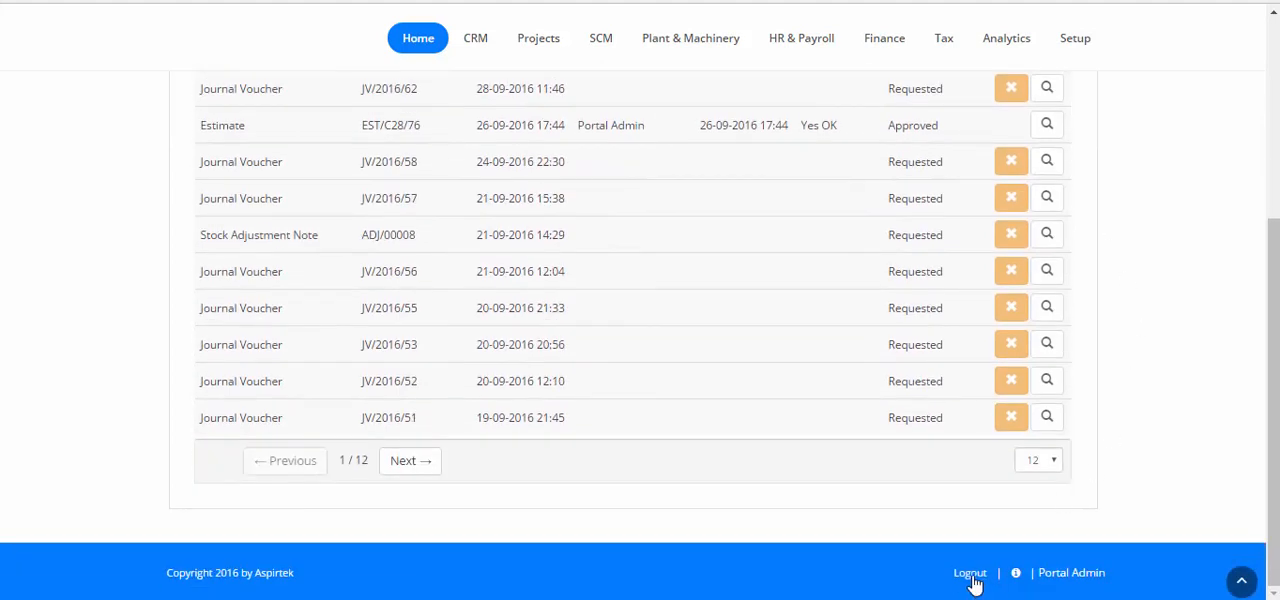
click(966, 574)
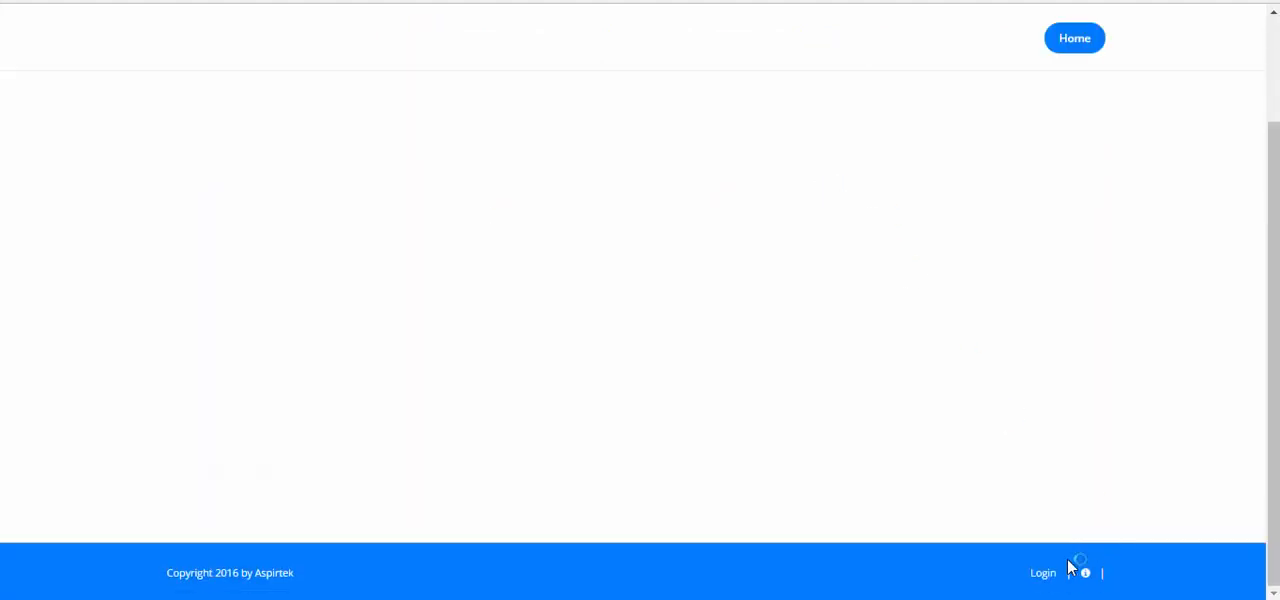
click(1045, 576)
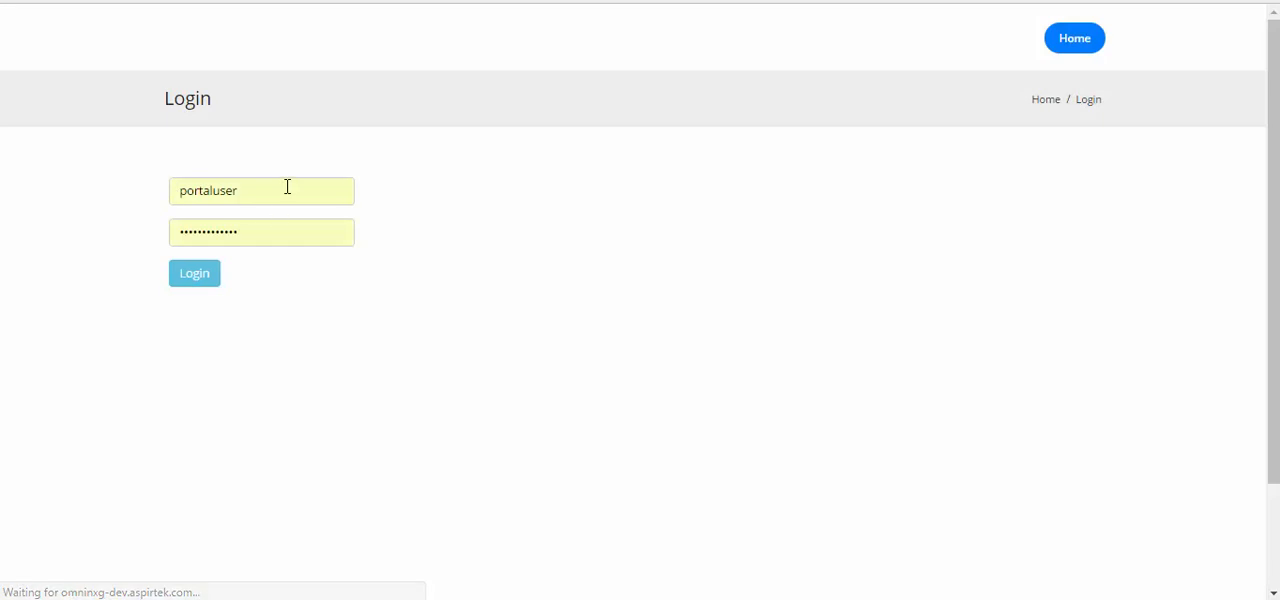
double_click(286, 186)
text(purch)
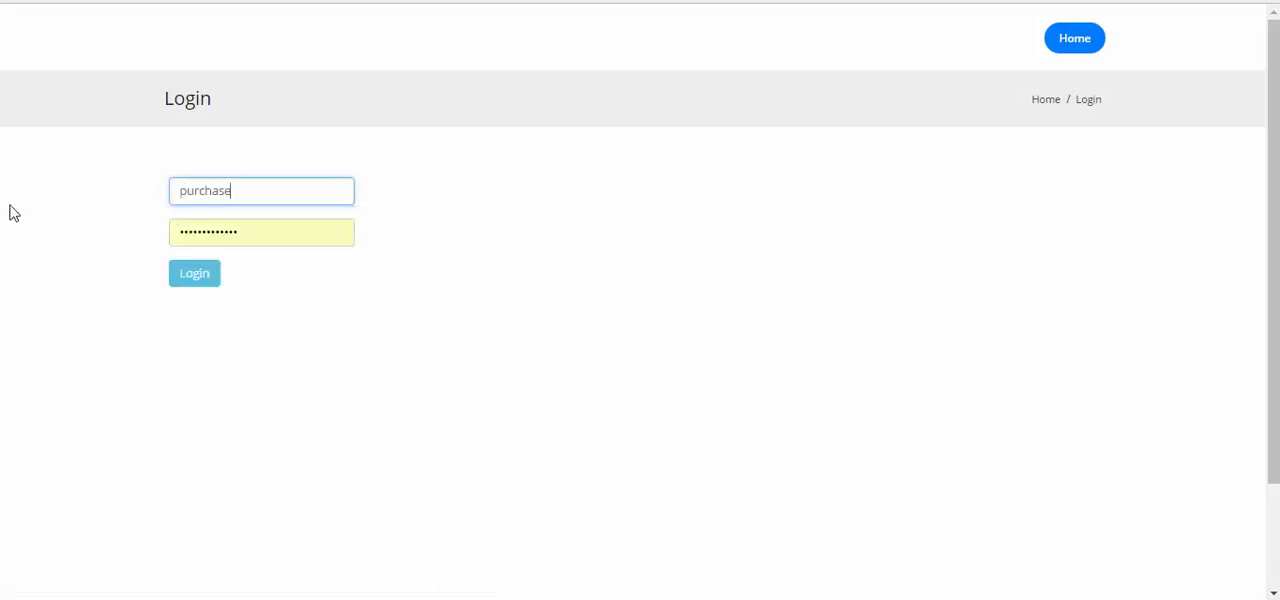
click(218, 281)
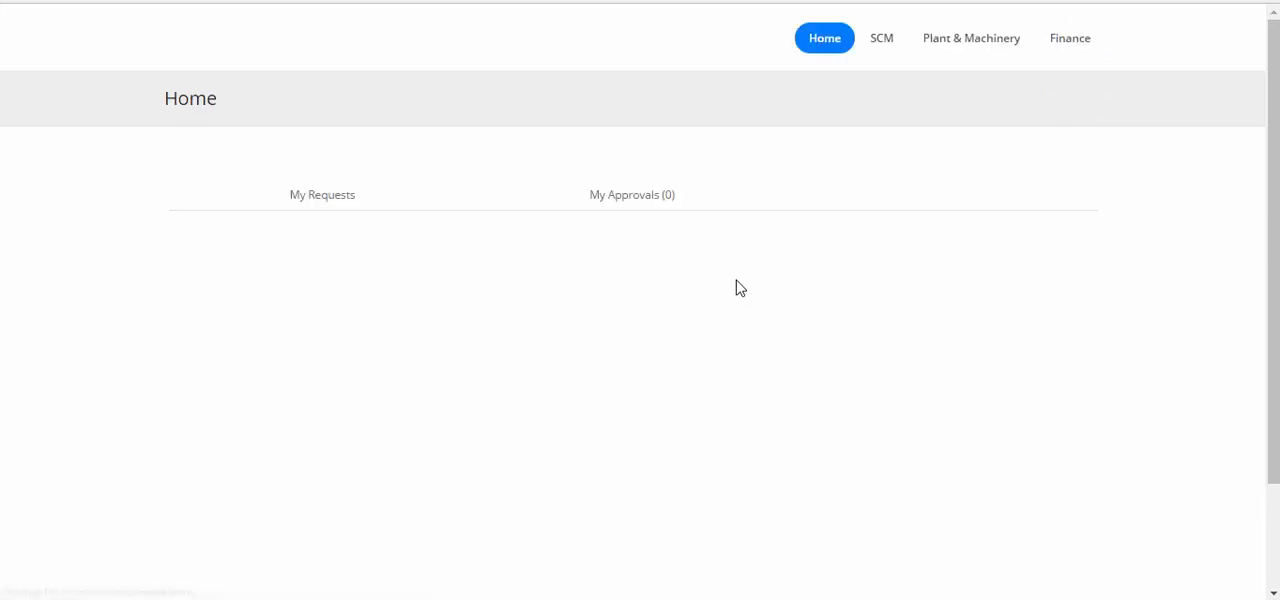
Find the capital purchase requisition with the search "roller c" and start creating an RFQ from CPR/G15/11.
mouse_move(955, 48)
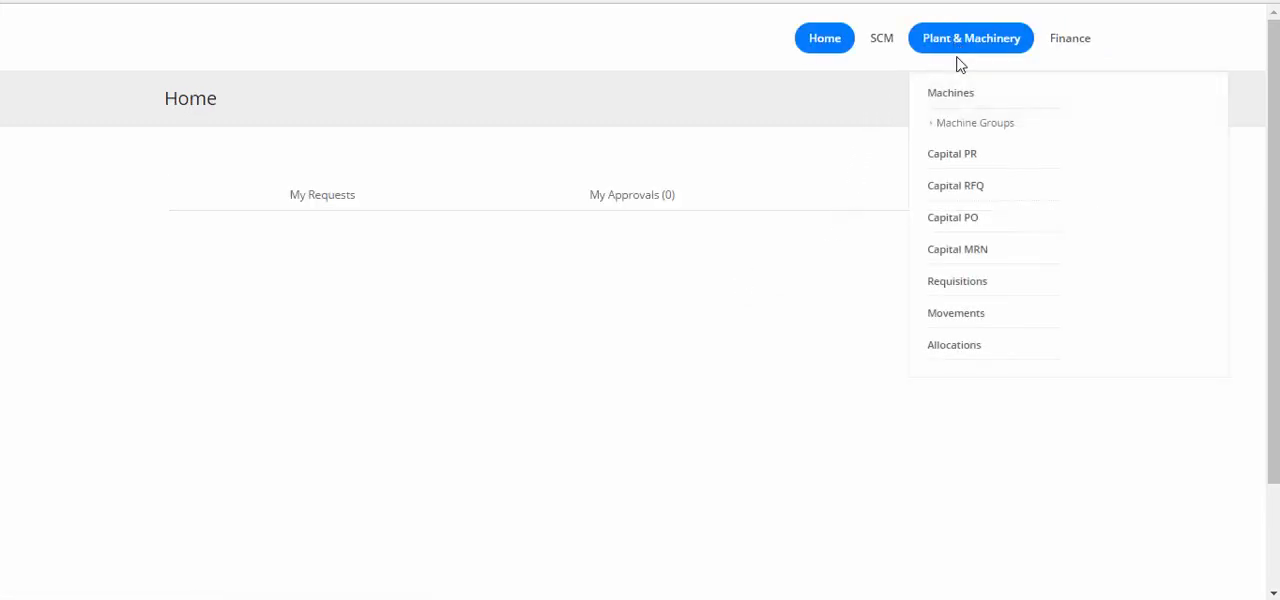
click(955, 155)
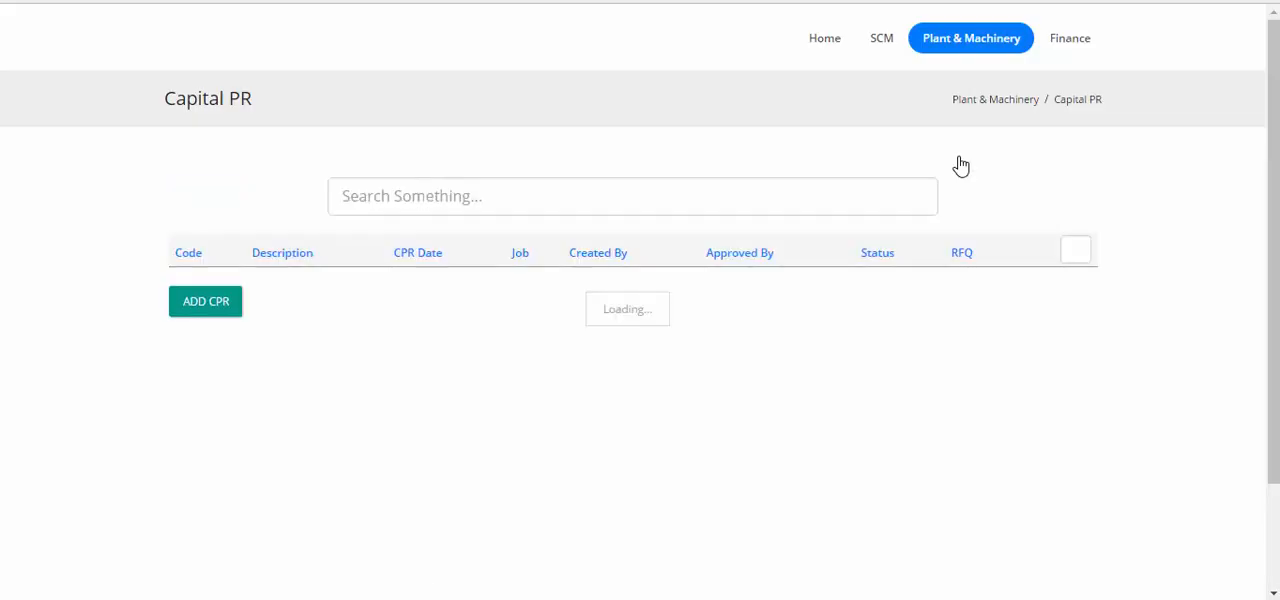
click(661, 208)
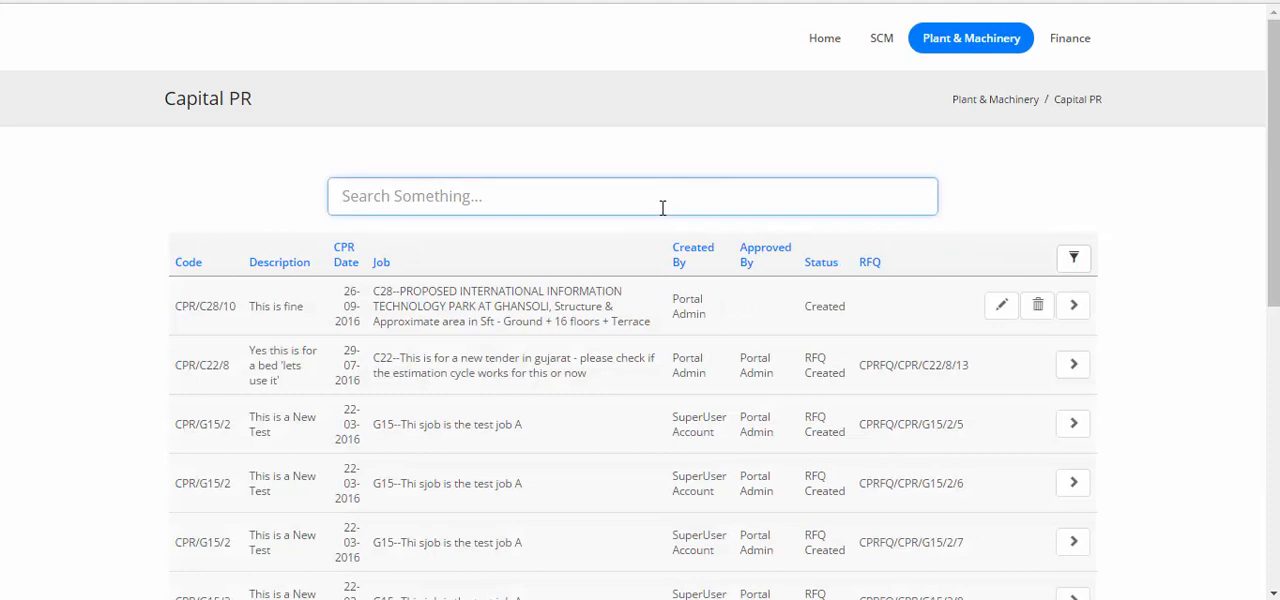
text(rol)
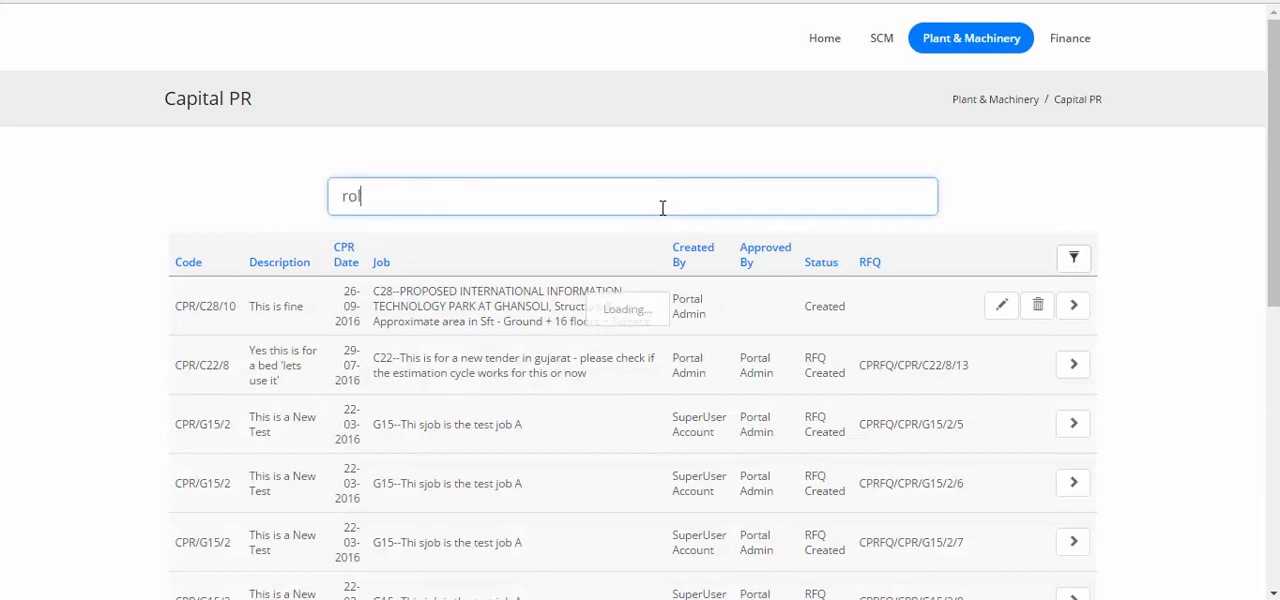
text(ler c)
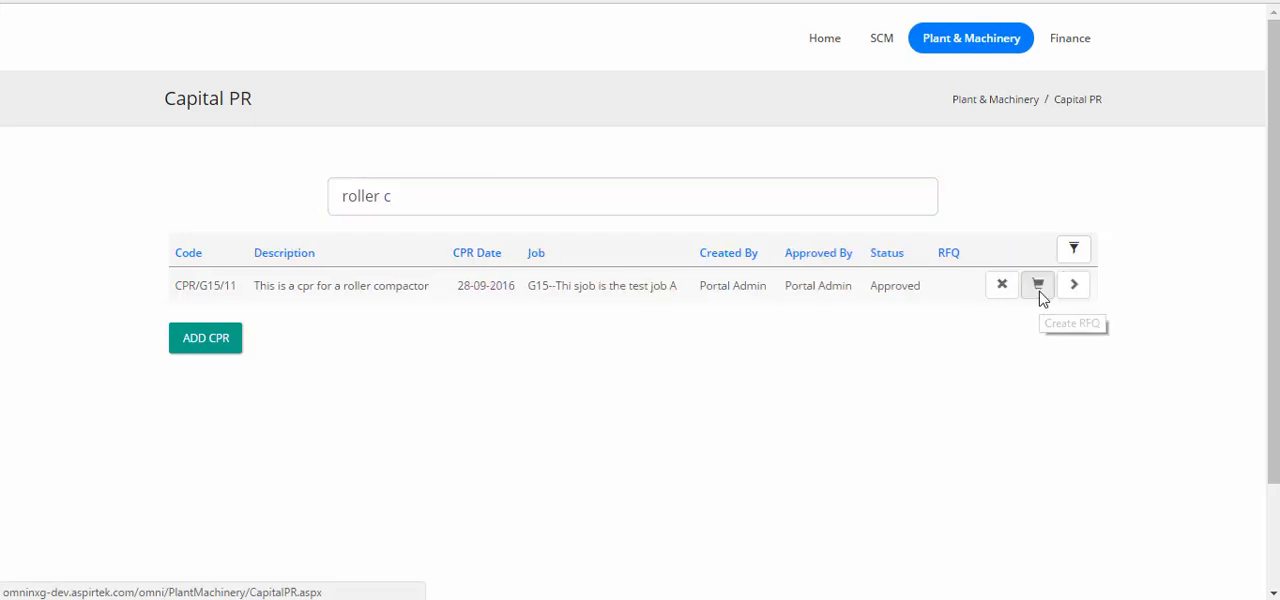
click(1040, 295)
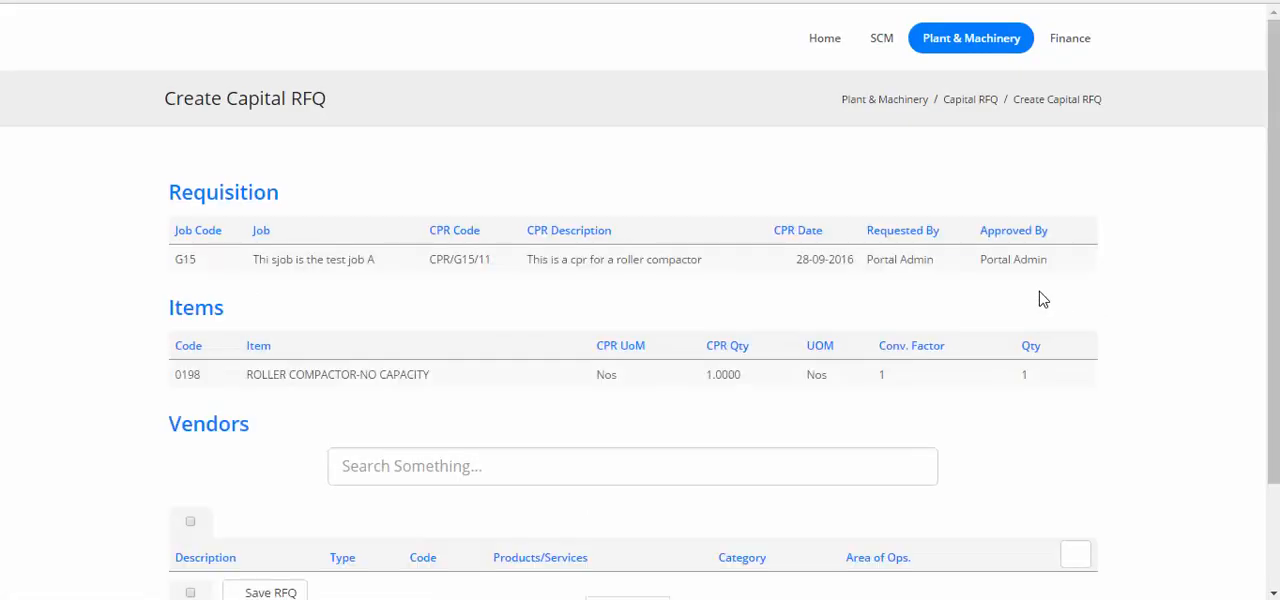
Select the vendors BHAVIN TRADING CO. and RELCON INFRAPROJECTS LTD. for the capital RFQ and save it.
scroll(1041, 298, down, 4)
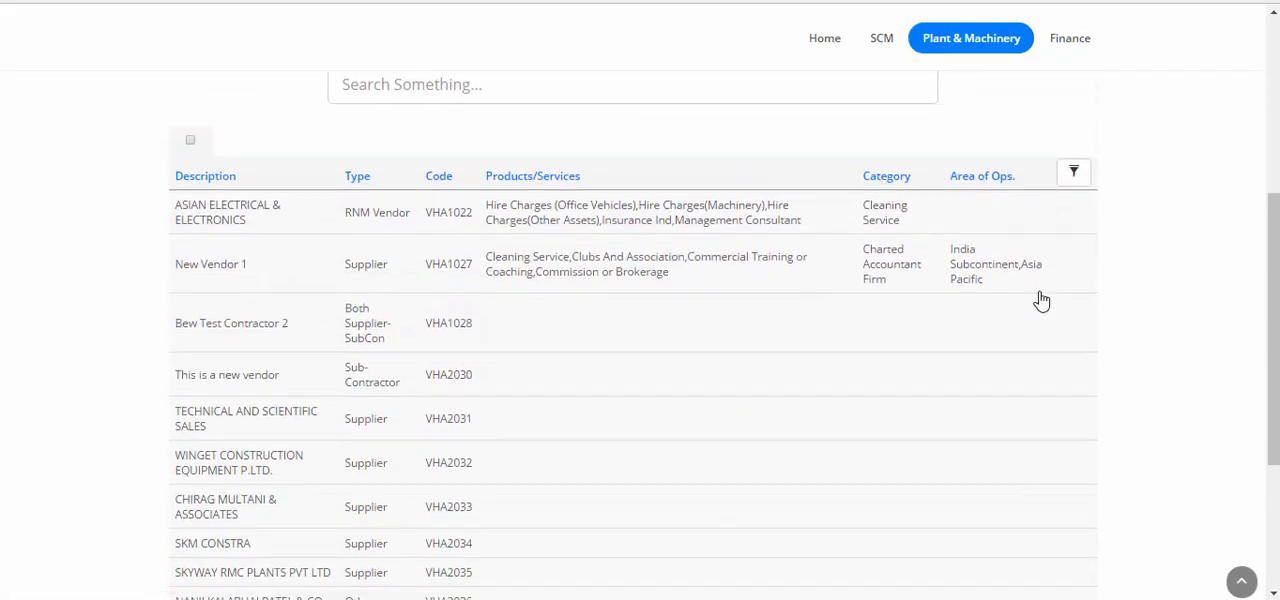
scroll(1041, 298, down, 2)
click(394, 531)
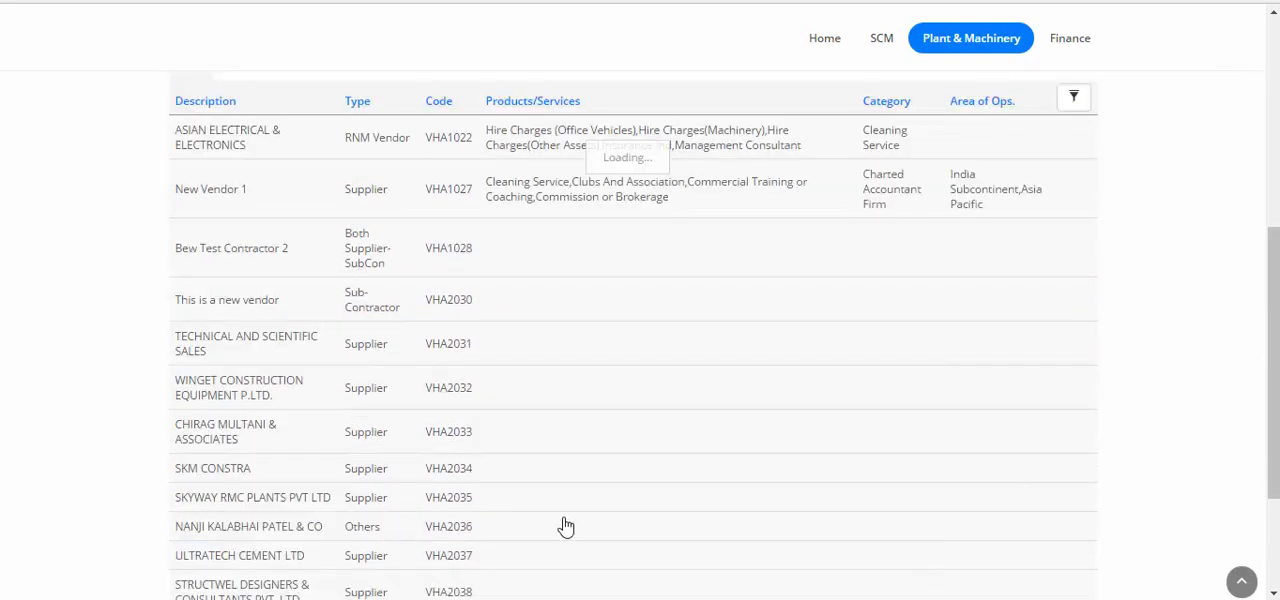
scroll(967, 420, down, 3)
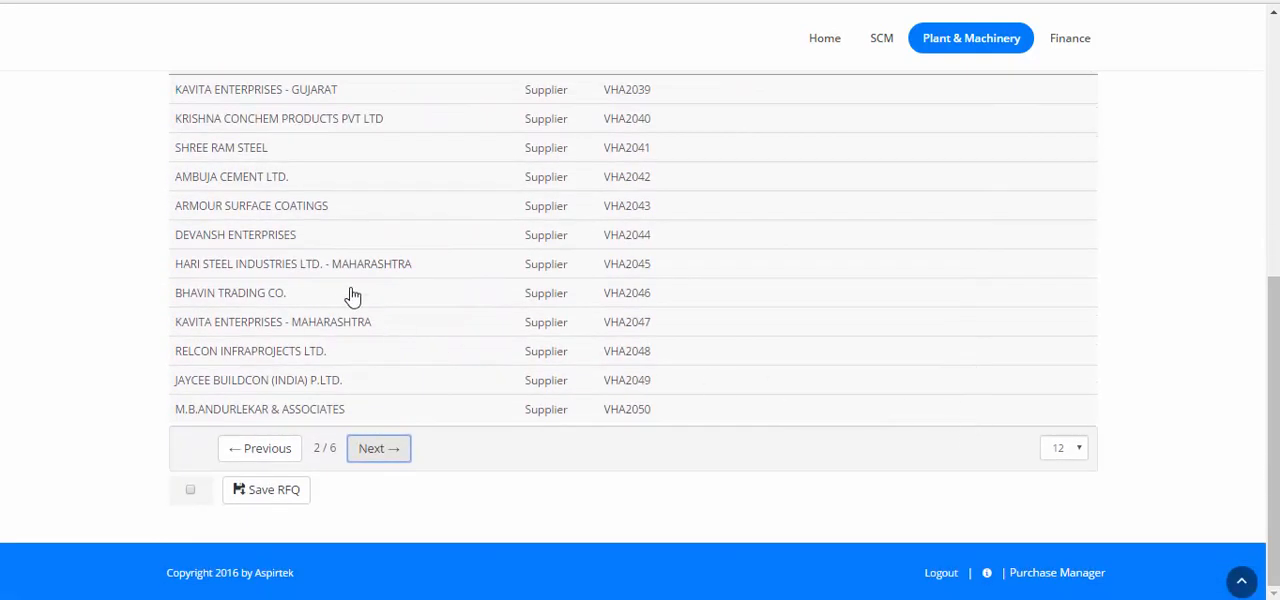
click(340, 294)
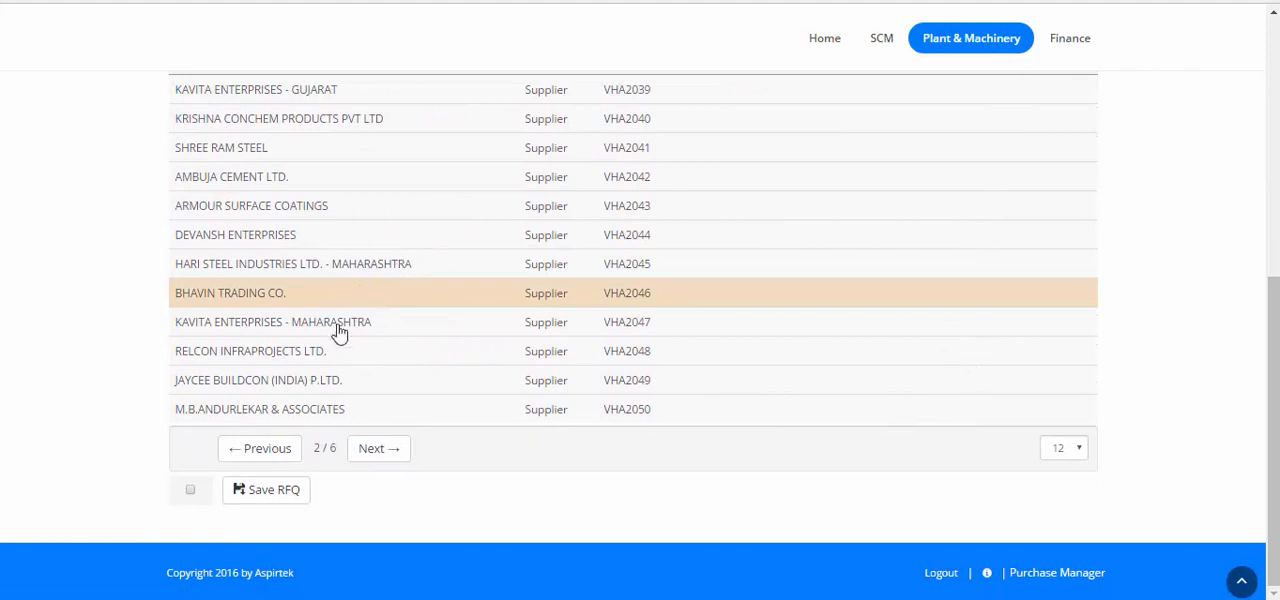
click(318, 356)
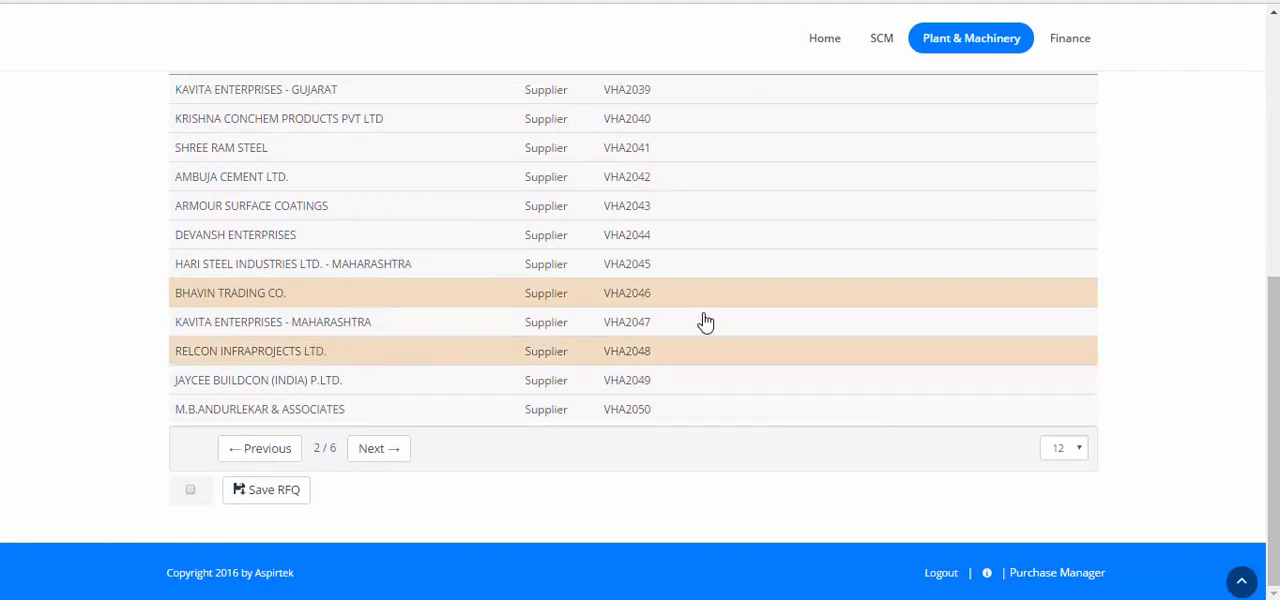
click(256, 492)
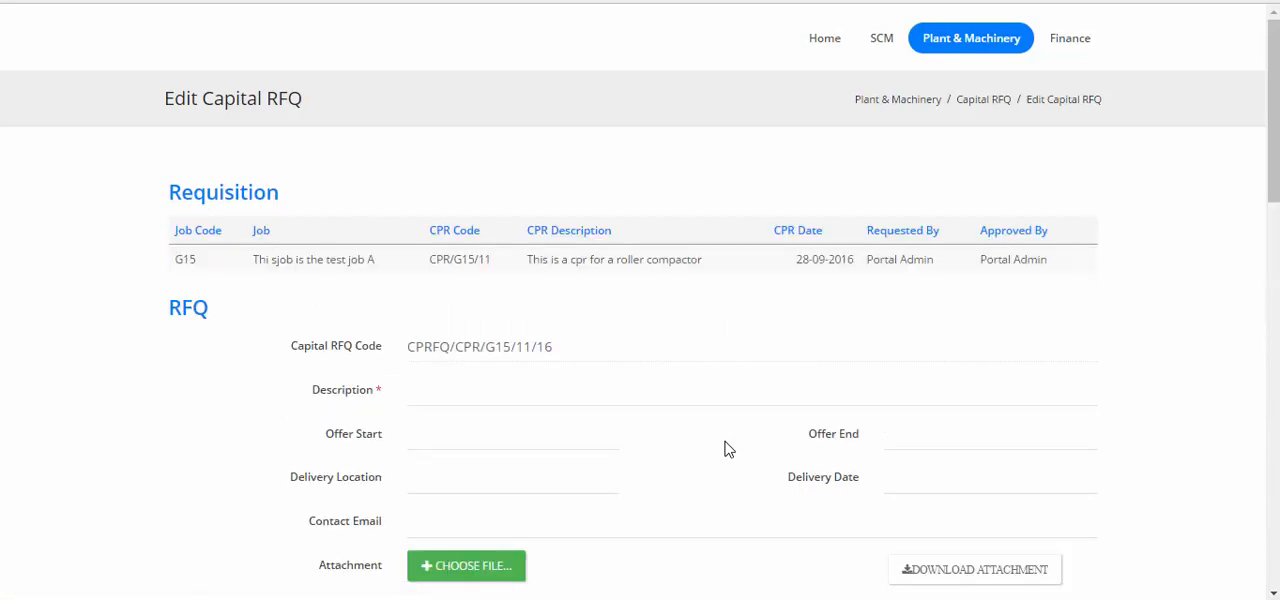
Check the participants of the saved RFQ and enter the description "RFQ for roller compactor".
scroll(727, 450, down, 6)
scroll(727, 450, down, 5)
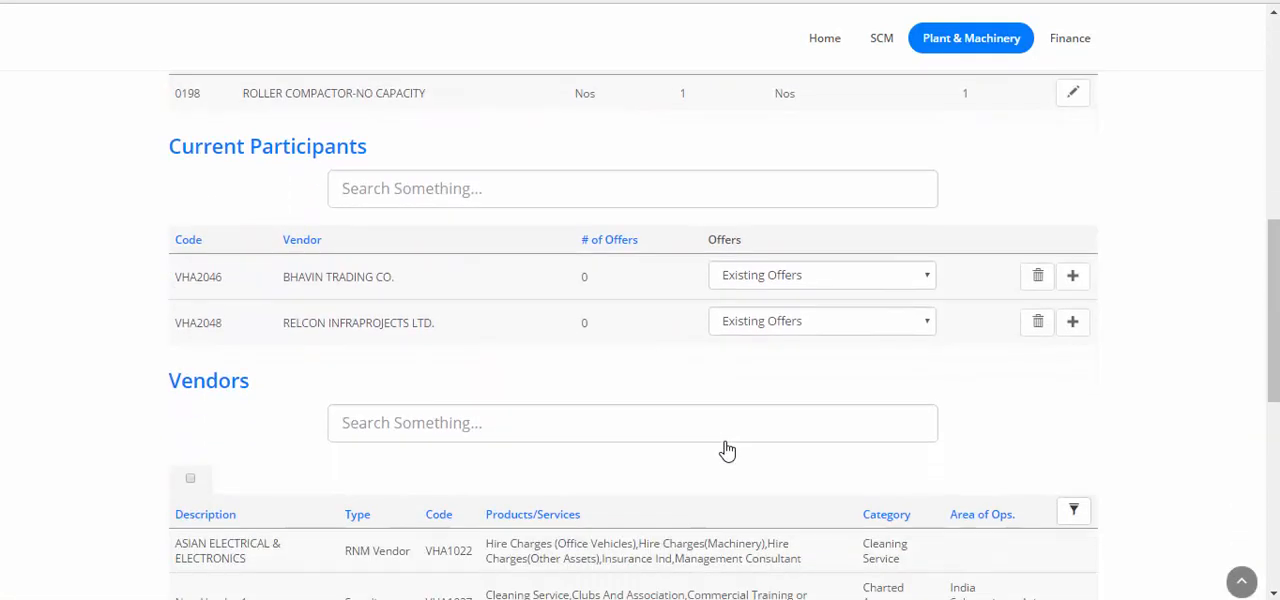
scroll(727, 450, up, 7)
scroll(727, 450, up, 4)
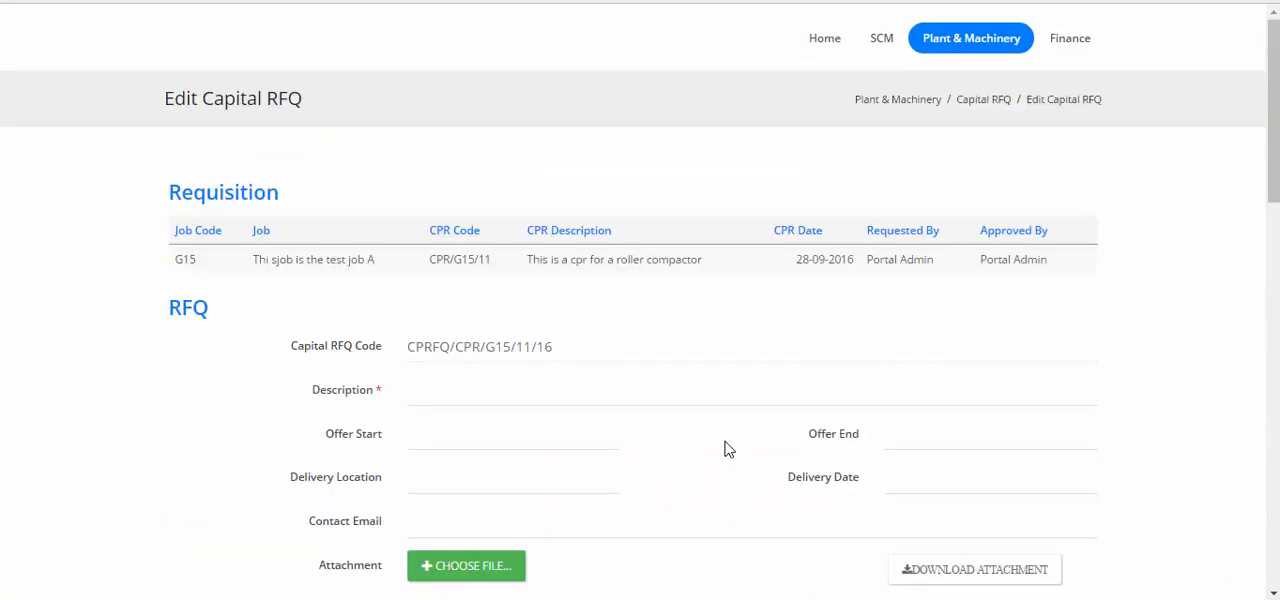
click(494, 388)
text(RFQ for roller compacto)
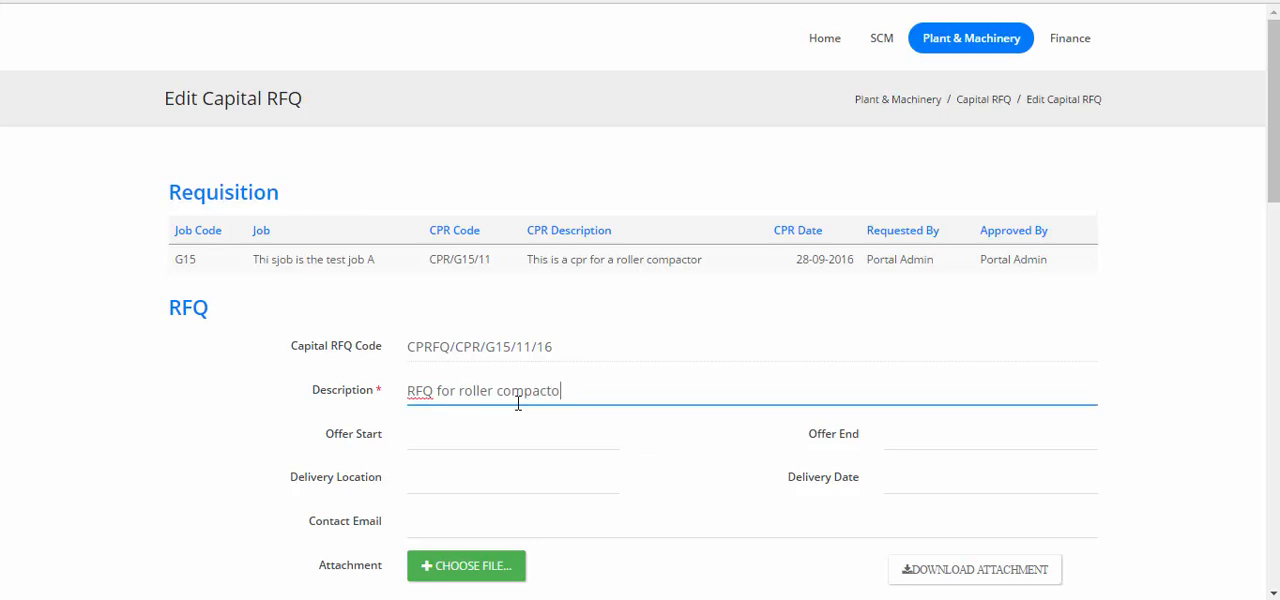
text(r)
Set the RFQ's offer start to 01-09-2016 and its offer end to 30-09-2016.
scroll(518, 403, down, 2)
click(494, 252)
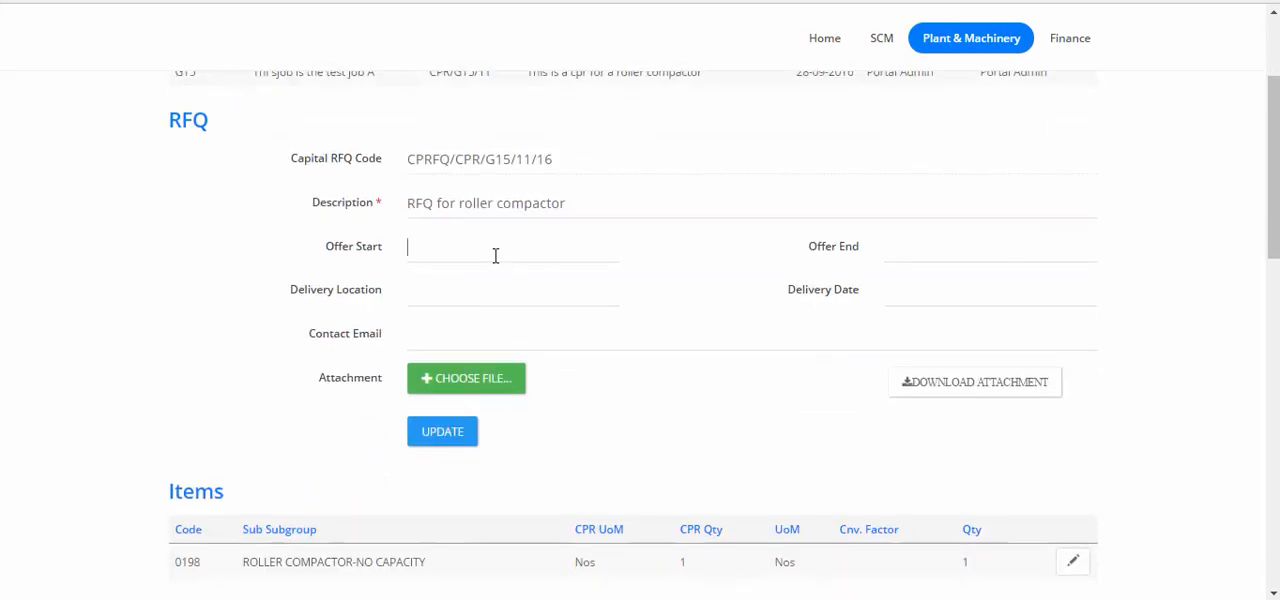
click(547, 336)
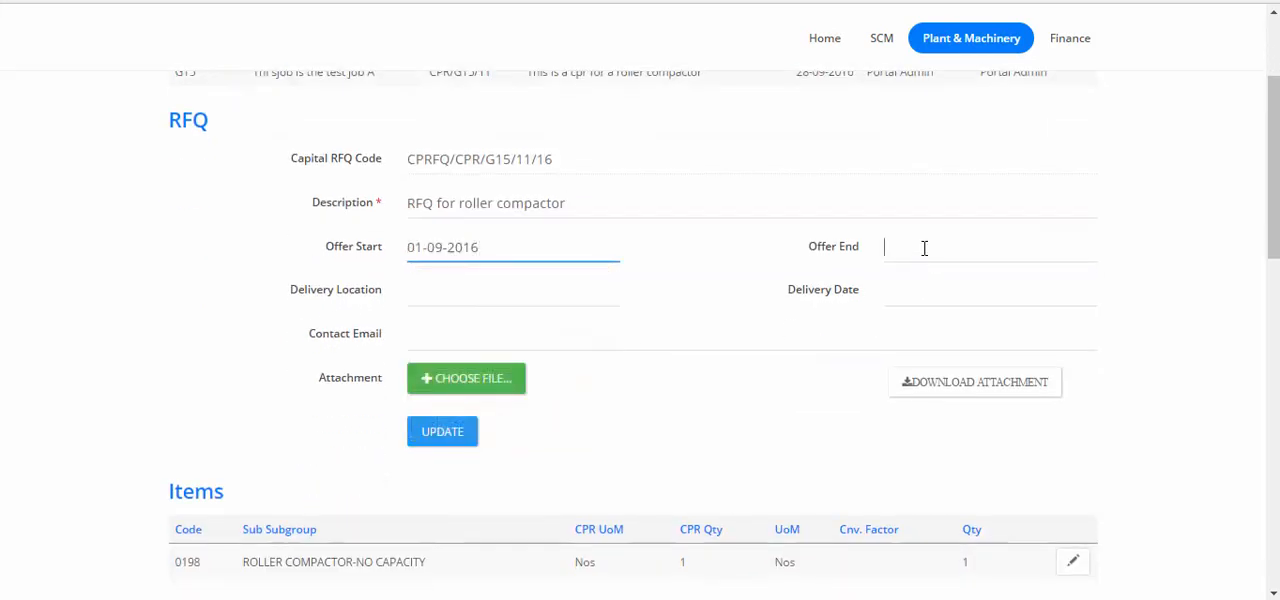
click(924, 248)
click(1049, 427)
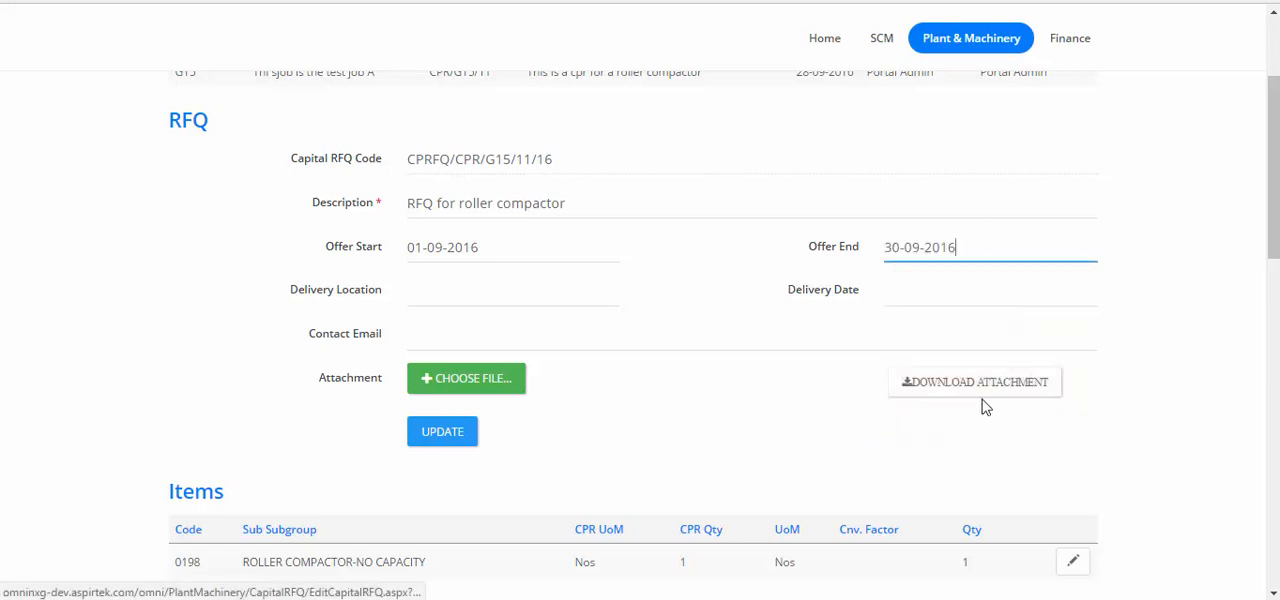
Set the delivery location to "At Site" and the delivery date to 30-09-2016, and update the RFQ.
click(542, 291)
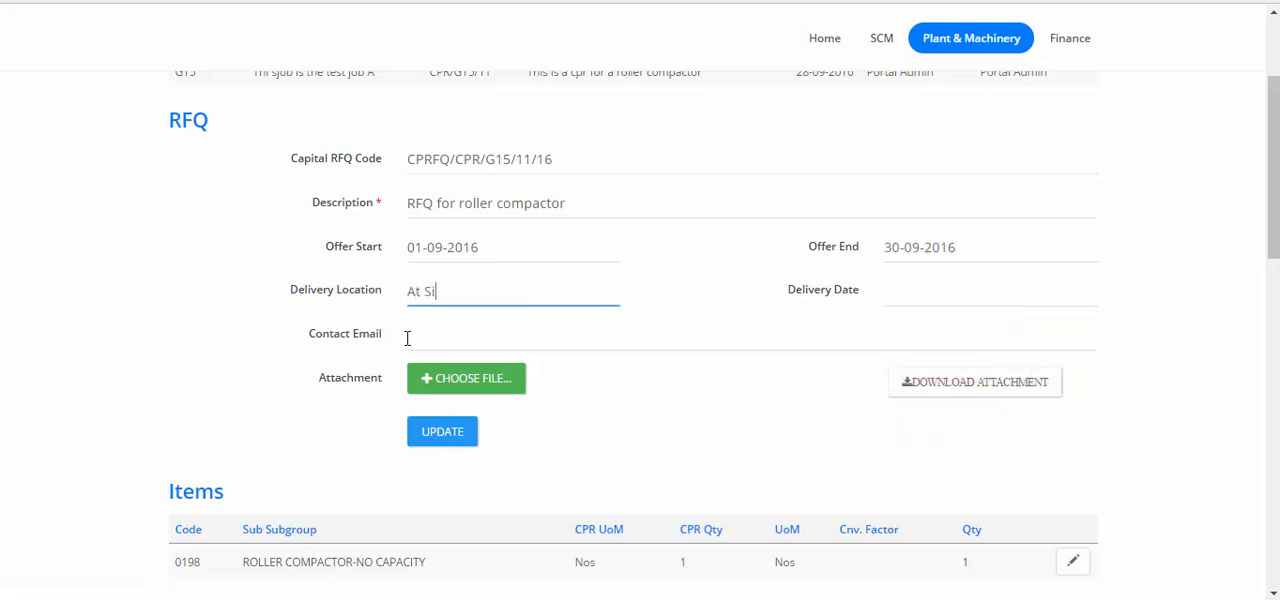
click(996, 301)
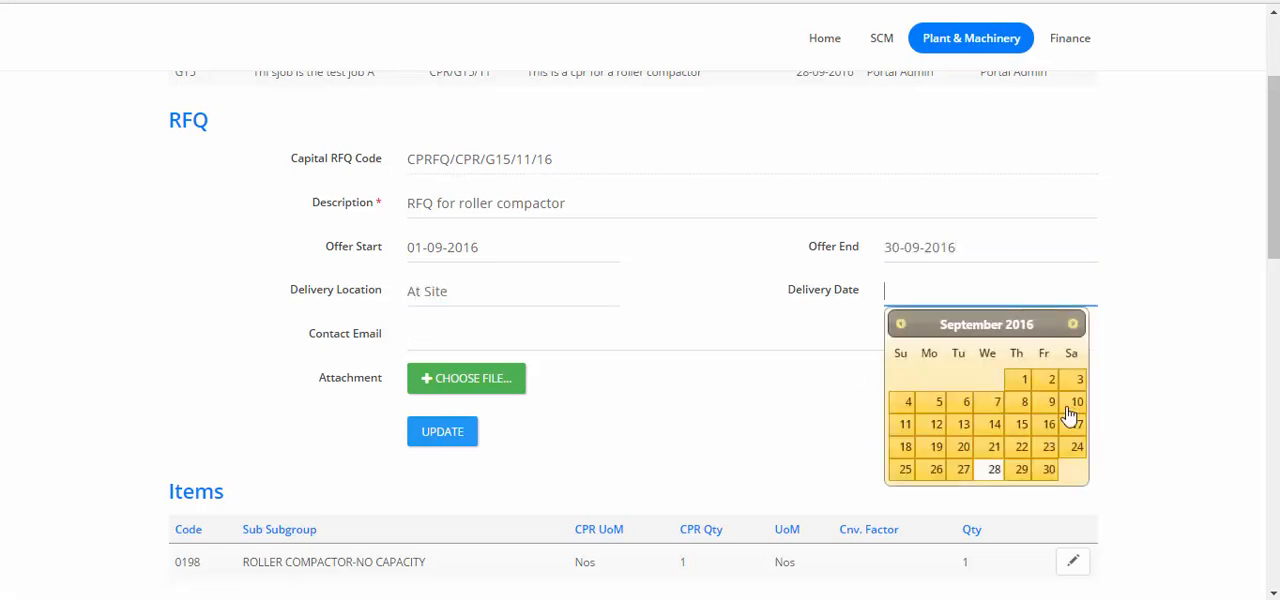
click(1049, 470)
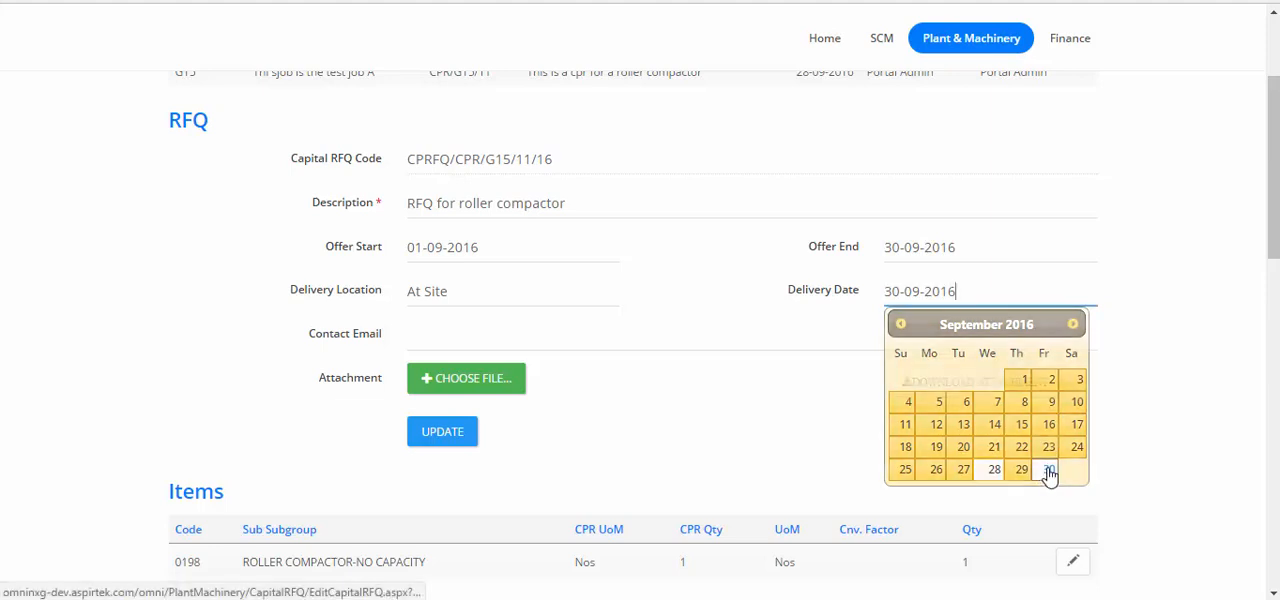
click(457, 442)
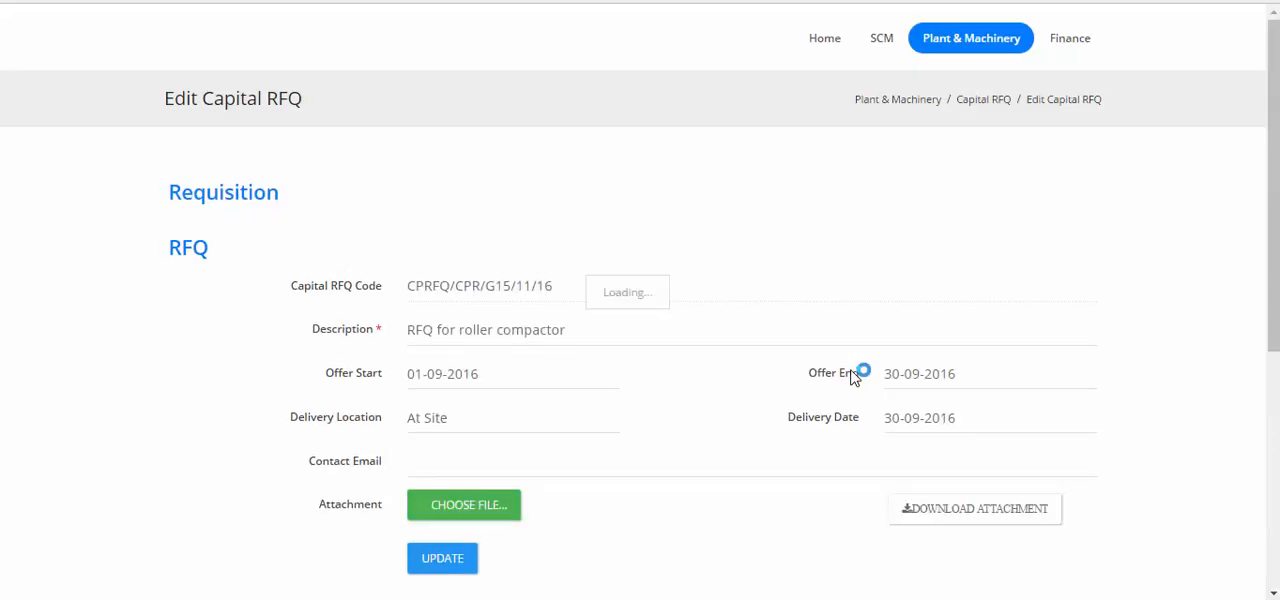
Review the updated RFQ's details, items and current participants, and open the list of capital RFQs.
scroll(853, 378, down, 3)
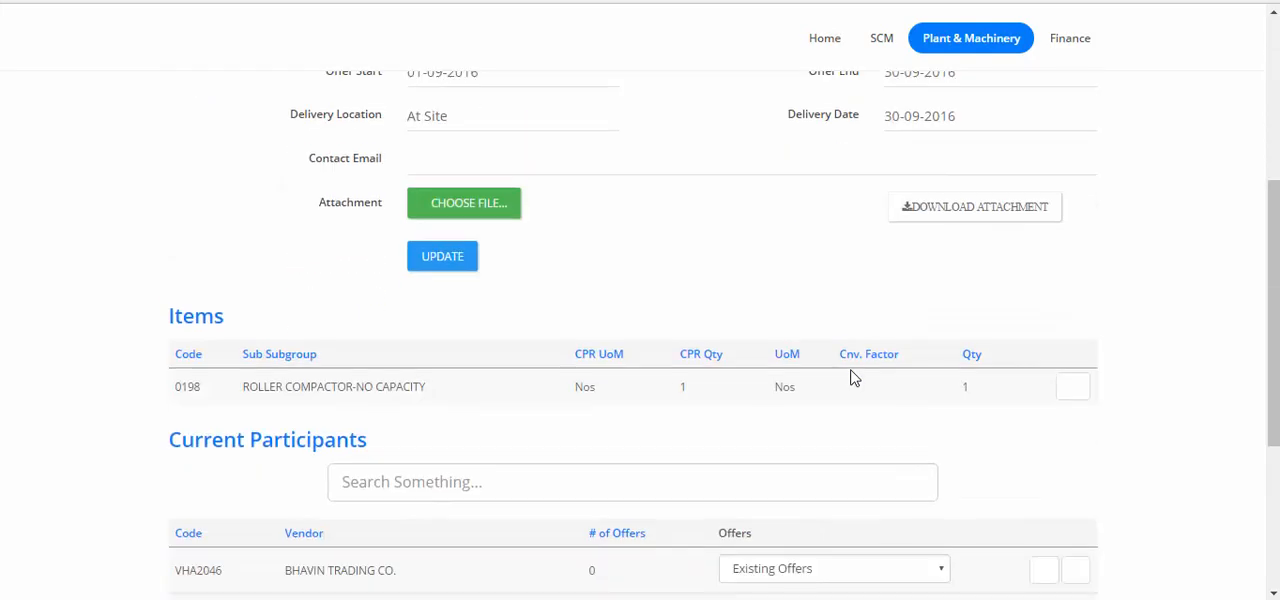
scroll(853, 378, up, 2)
scroll(853, 378, down, 4)
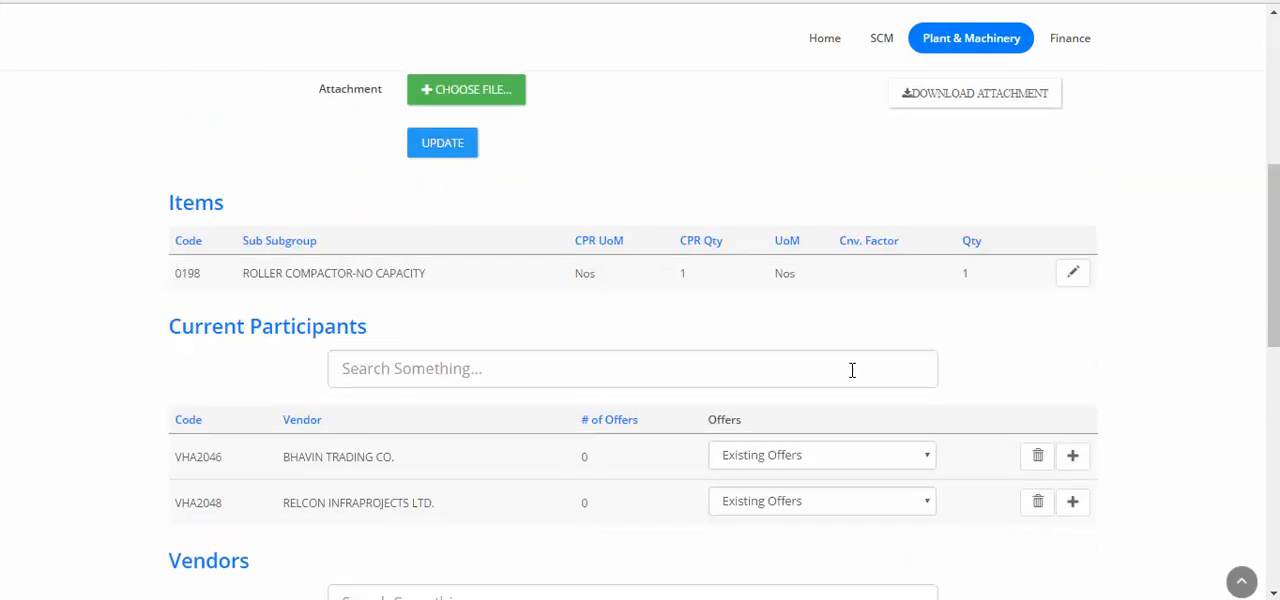
scroll(850, 376, down, 2)
scroll(848, 374, up, 8)
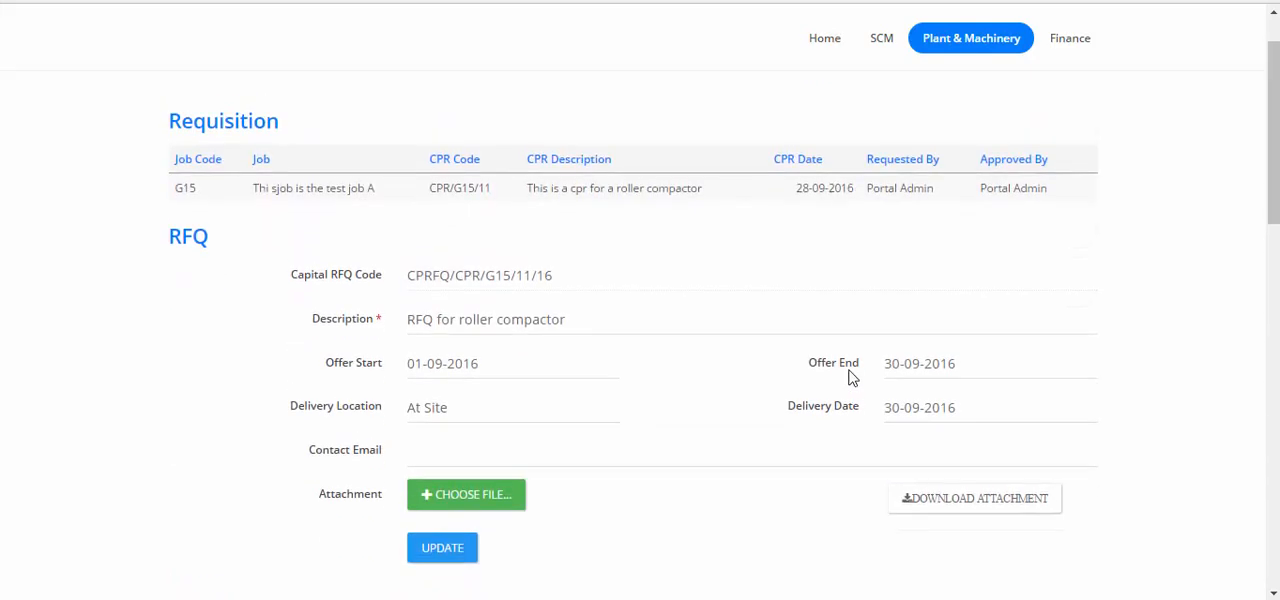
click(1000, 50)
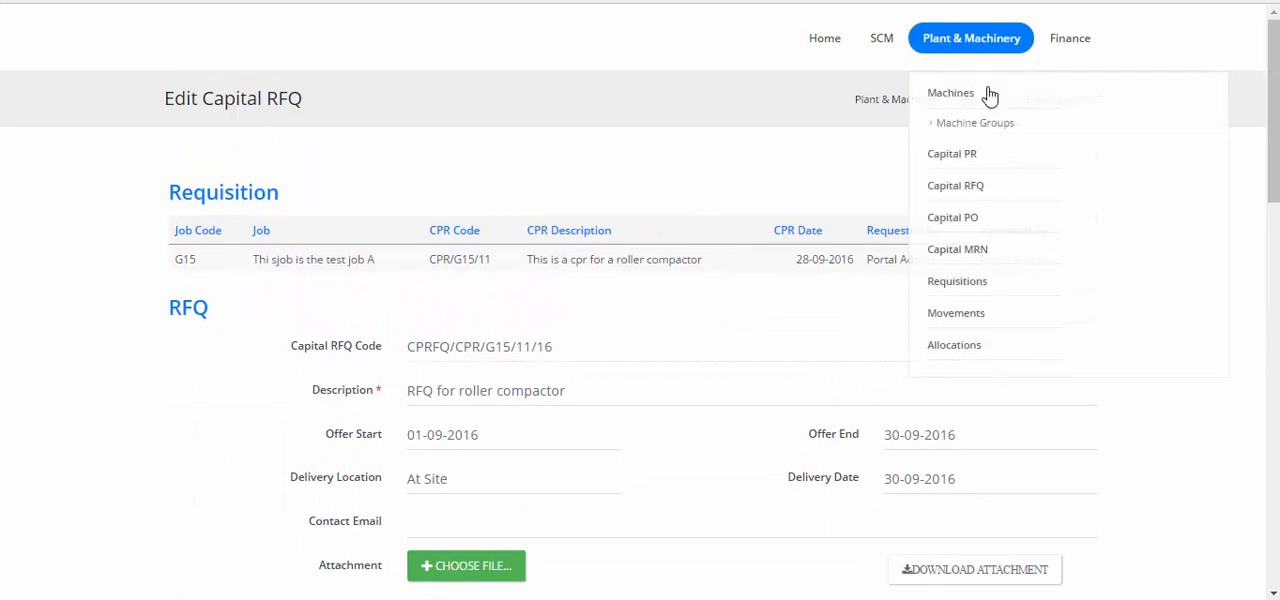
click(960, 188)
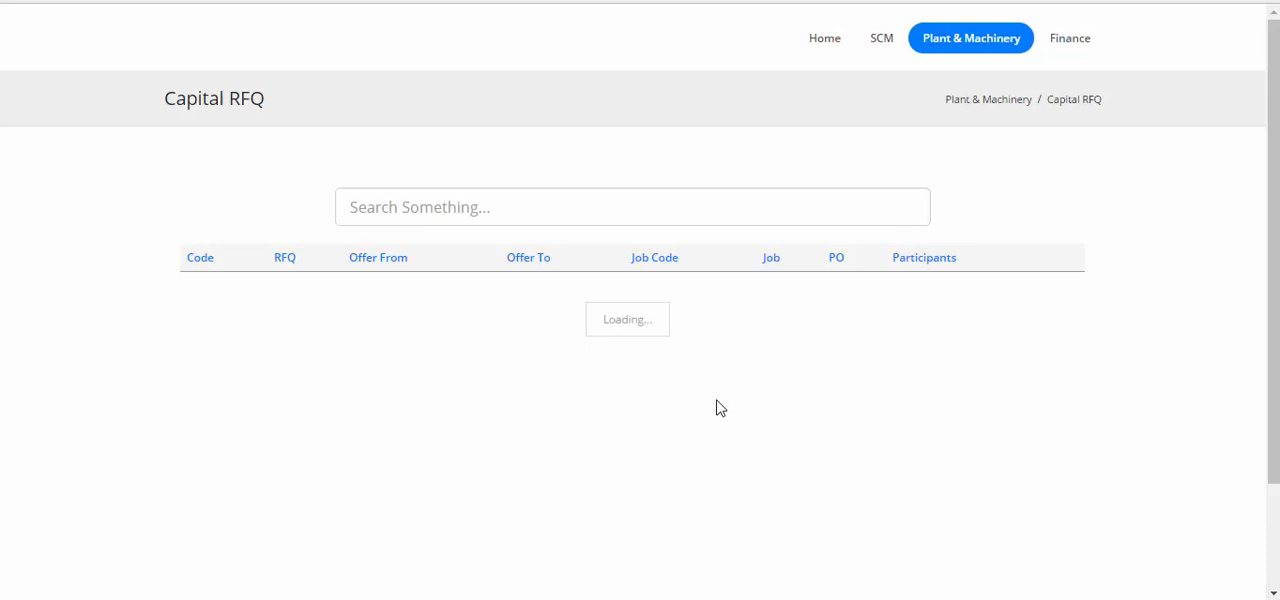
View the quotation report for capital RFQ CPRFQ/CPR/G15/11/16 and check its contents and export formats.
scroll(717, 404, down, 3)
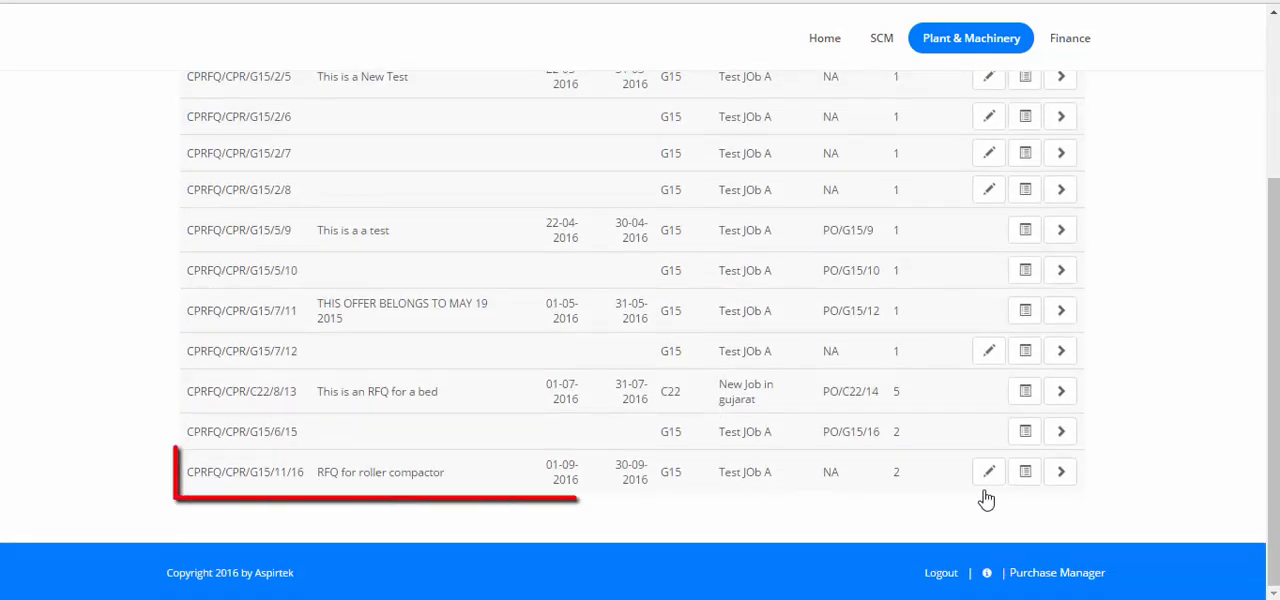
click(1062, 474)
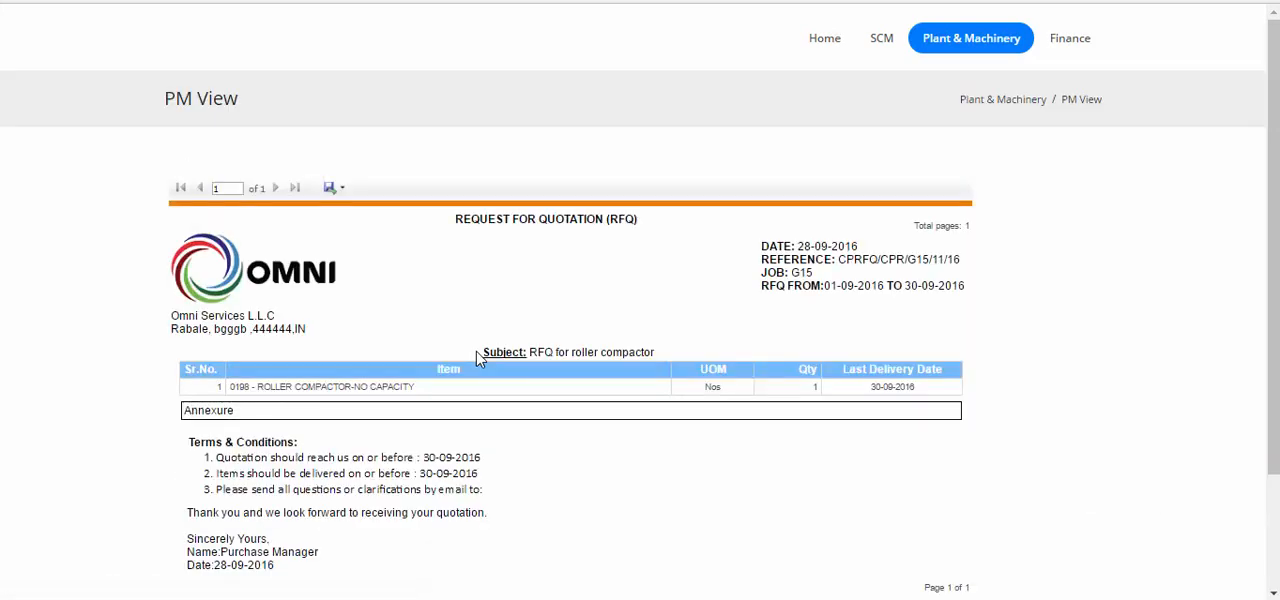
scroll(478, 358, down, 1)
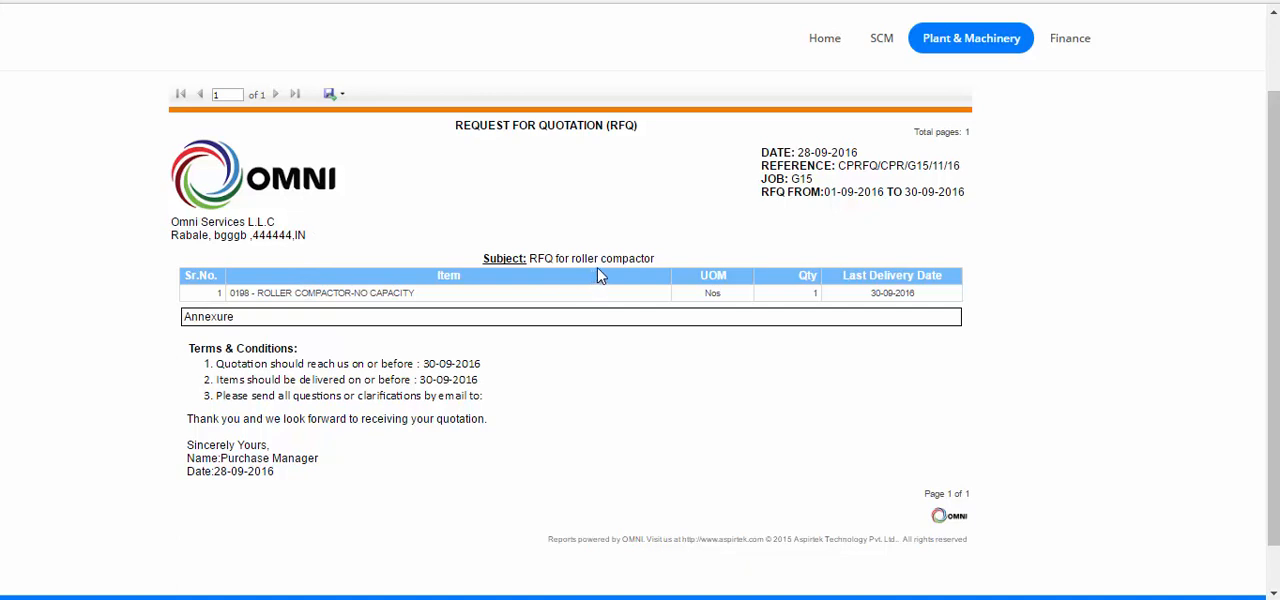
click(334, 95)
click(632, 229)
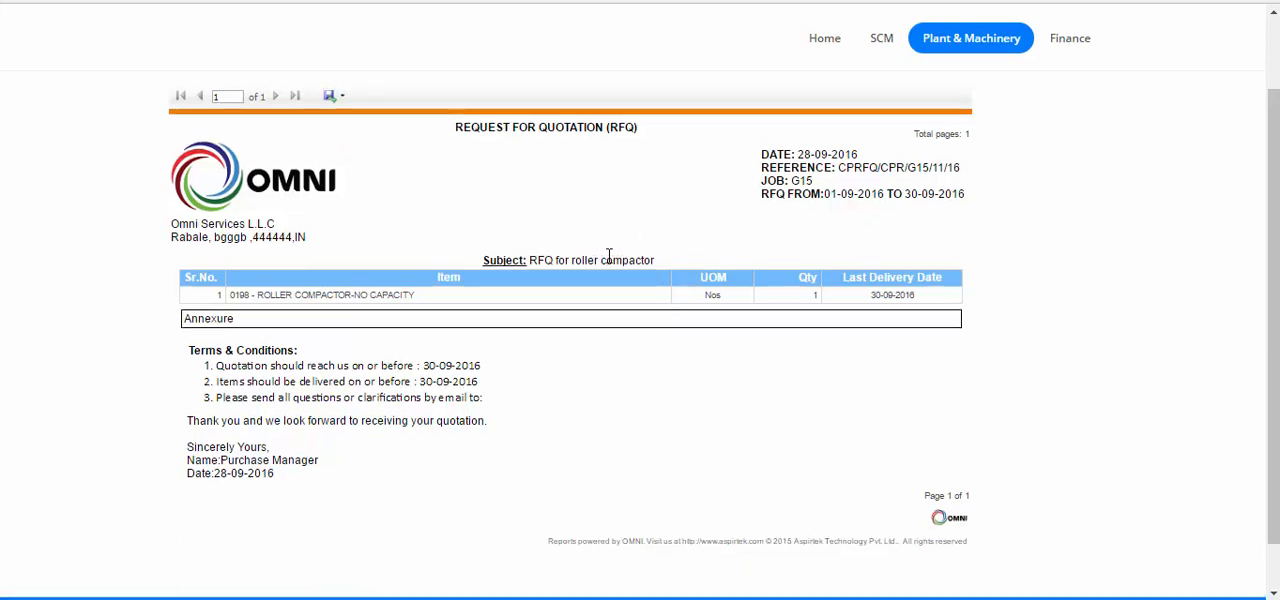
scroll(609, 257, up, 1)
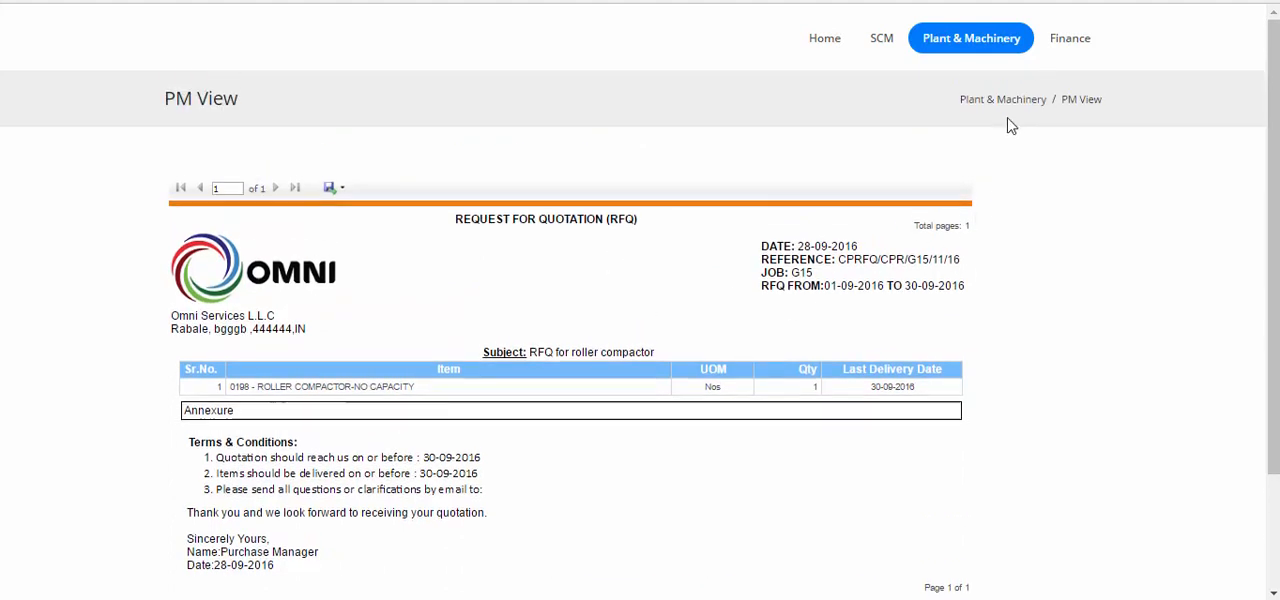
Return to the capital RFQs, open the roller compactor RFQ for editing, and add an offer for participant BHAVIN TRADING CO.
mouse_move(940, 48)
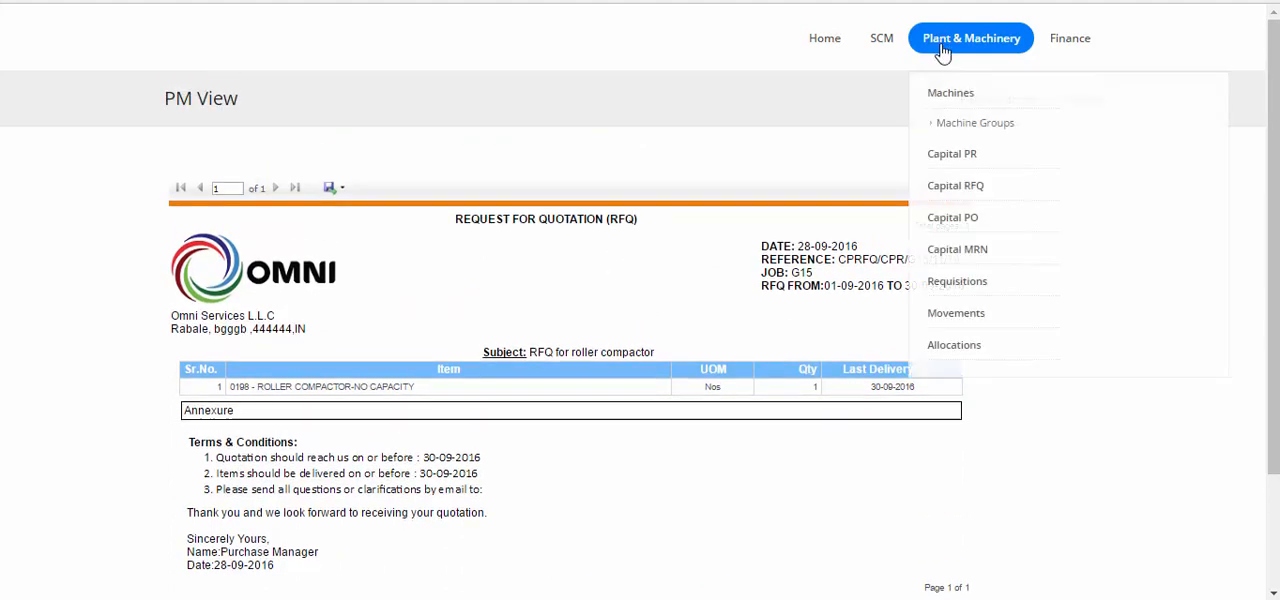
click(940, 196)
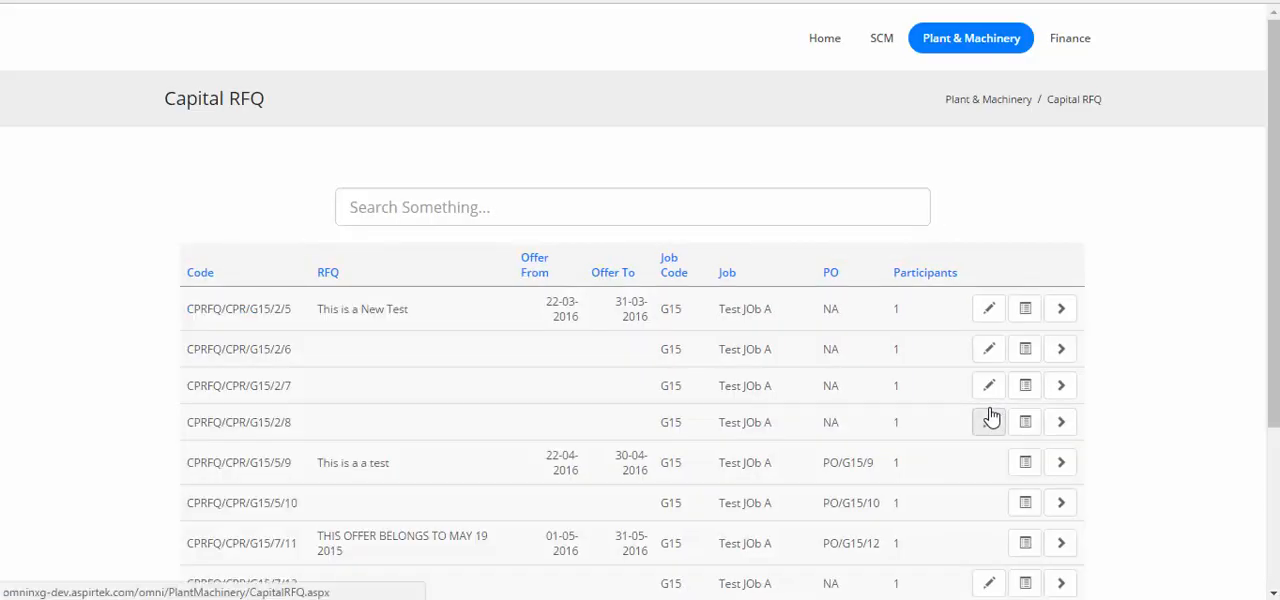
scroll(990, 417, down, 3)
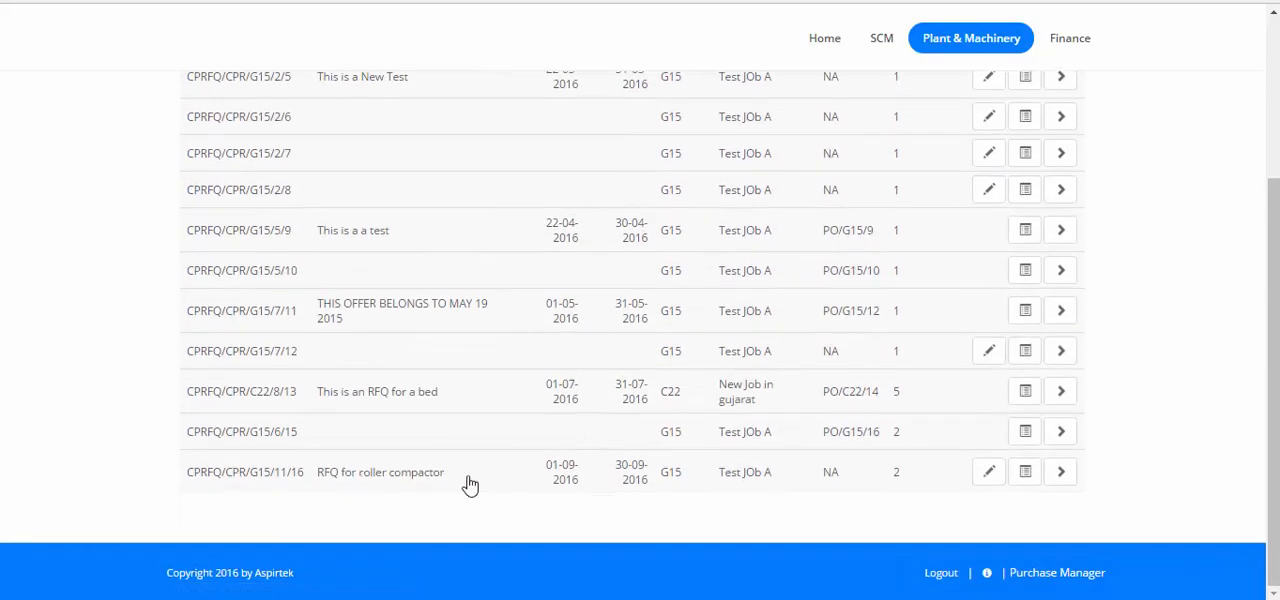
click(987, 476)
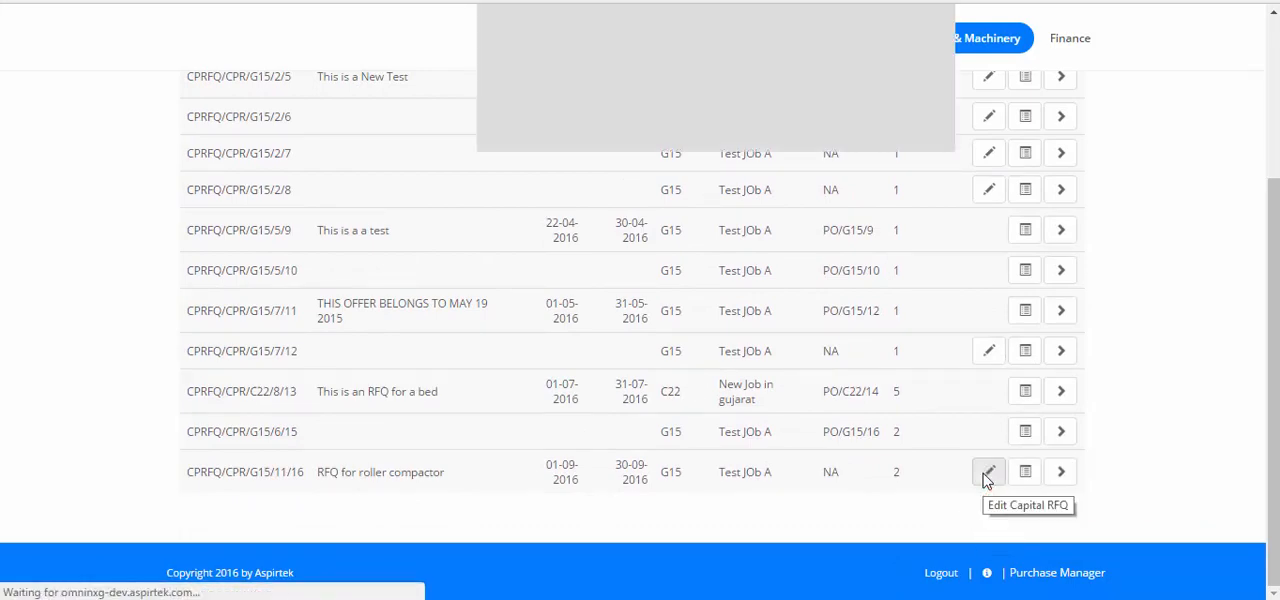
scroll(464, 361, down, 5)
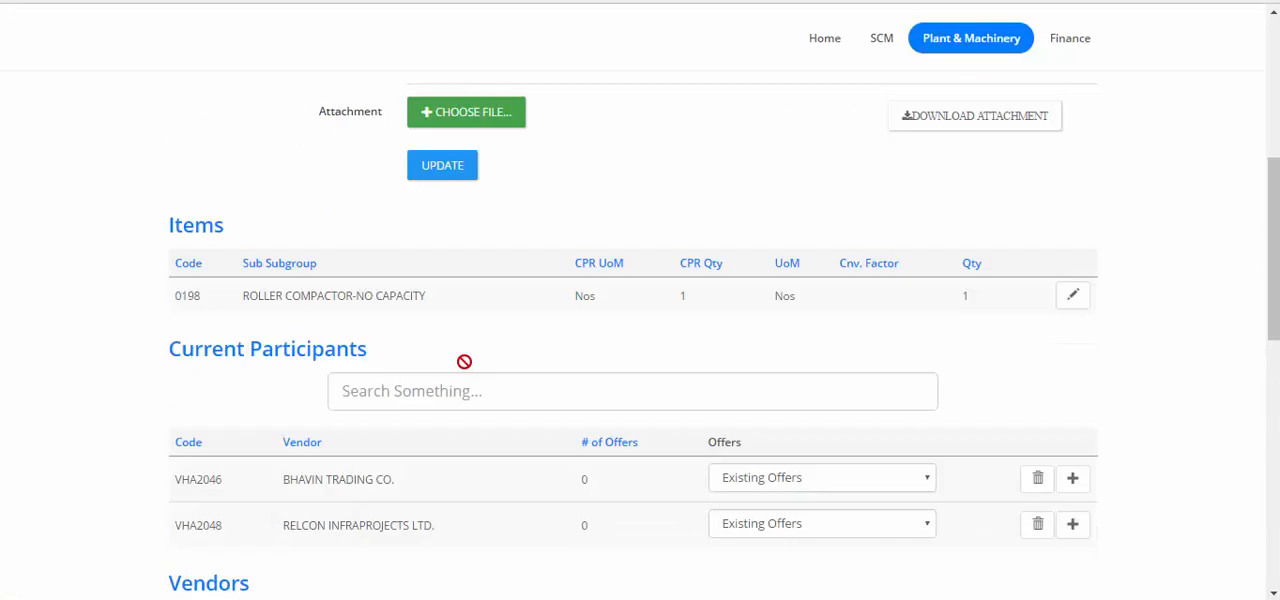
scroll(464, 361, down, 2)
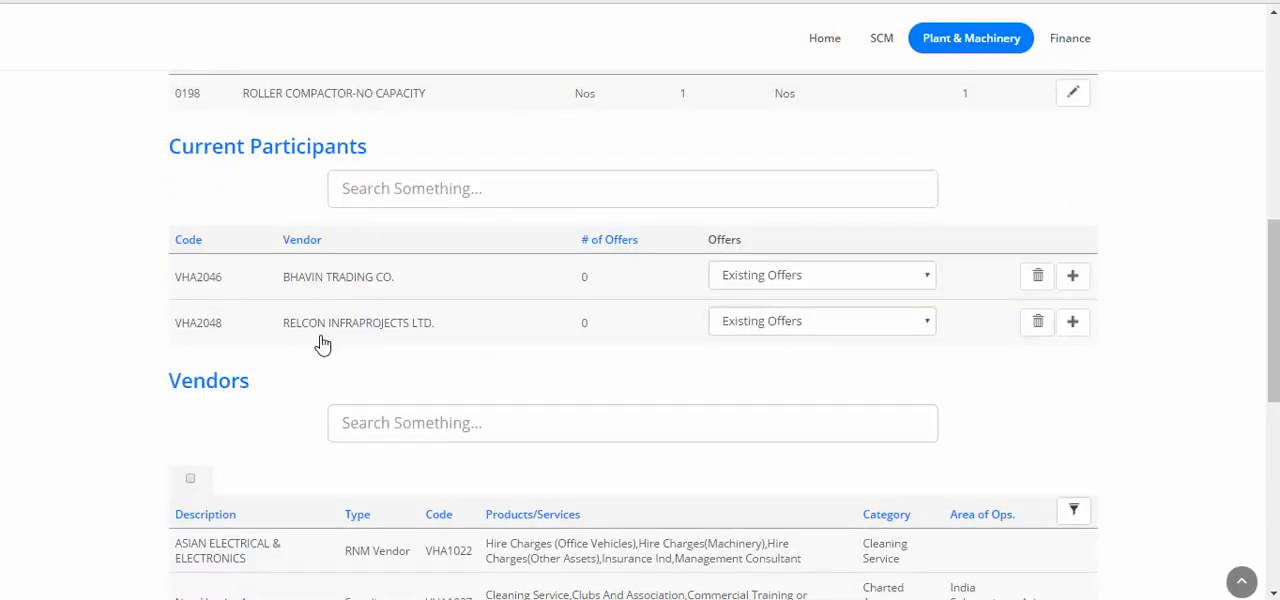
click(1071, 289)
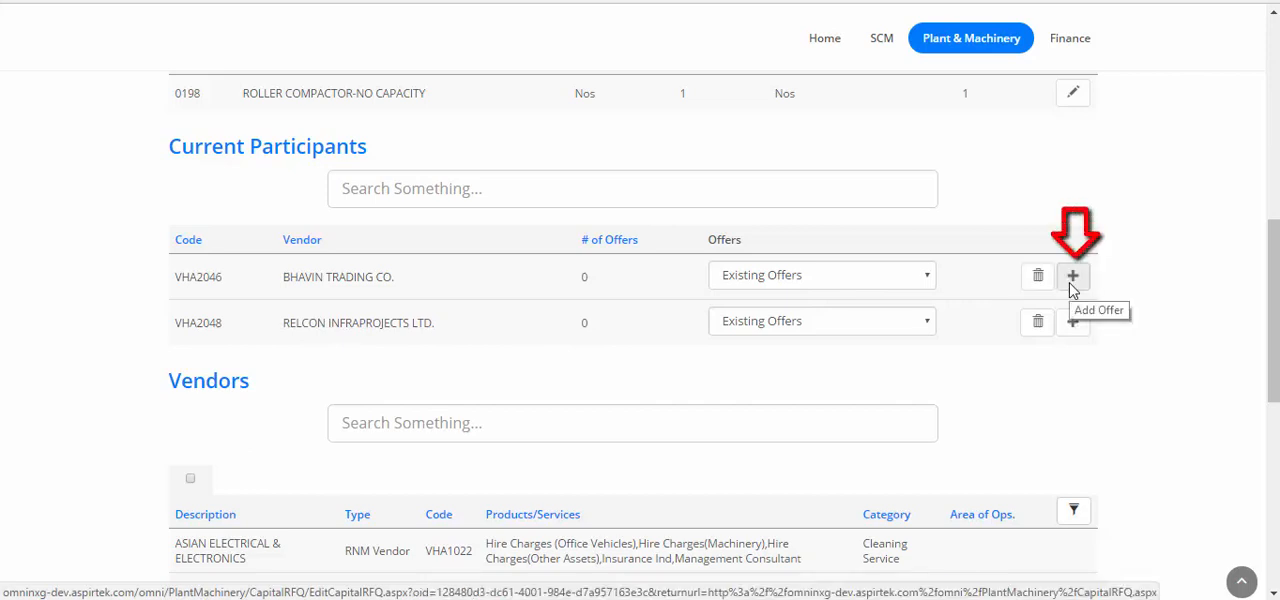
click(1071, 289)
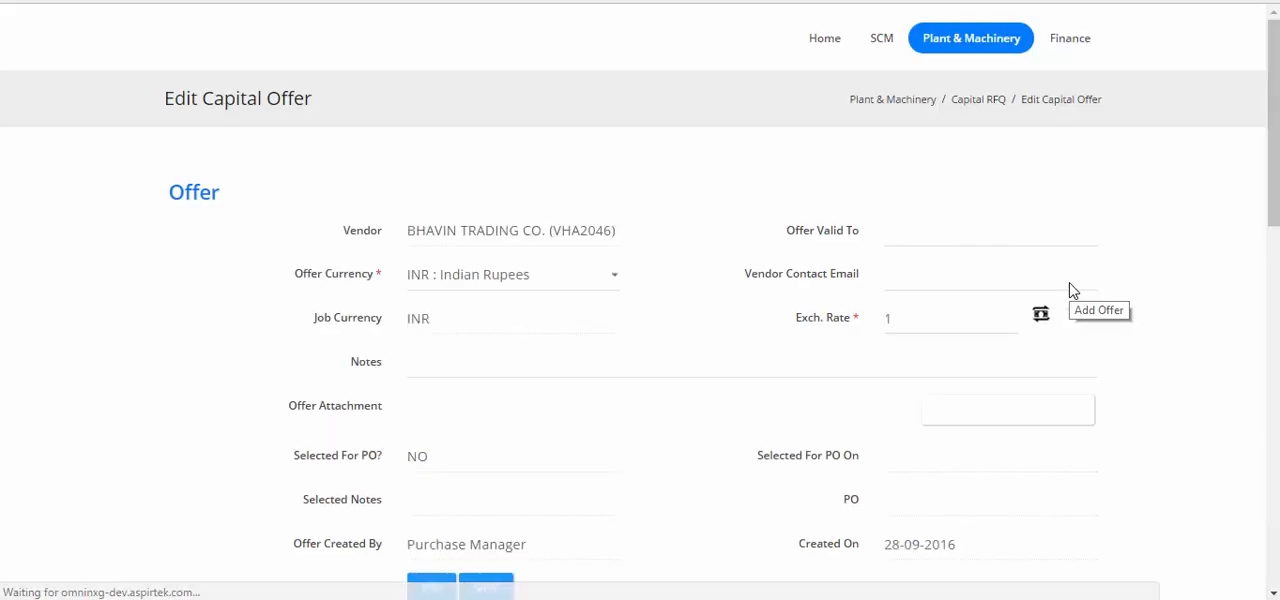
Enter base rate 200000, annual maintenance cost 5000 and installation cost 15000 for the roller compactor, and save the item.
scroll(1071, 289, down, 9)
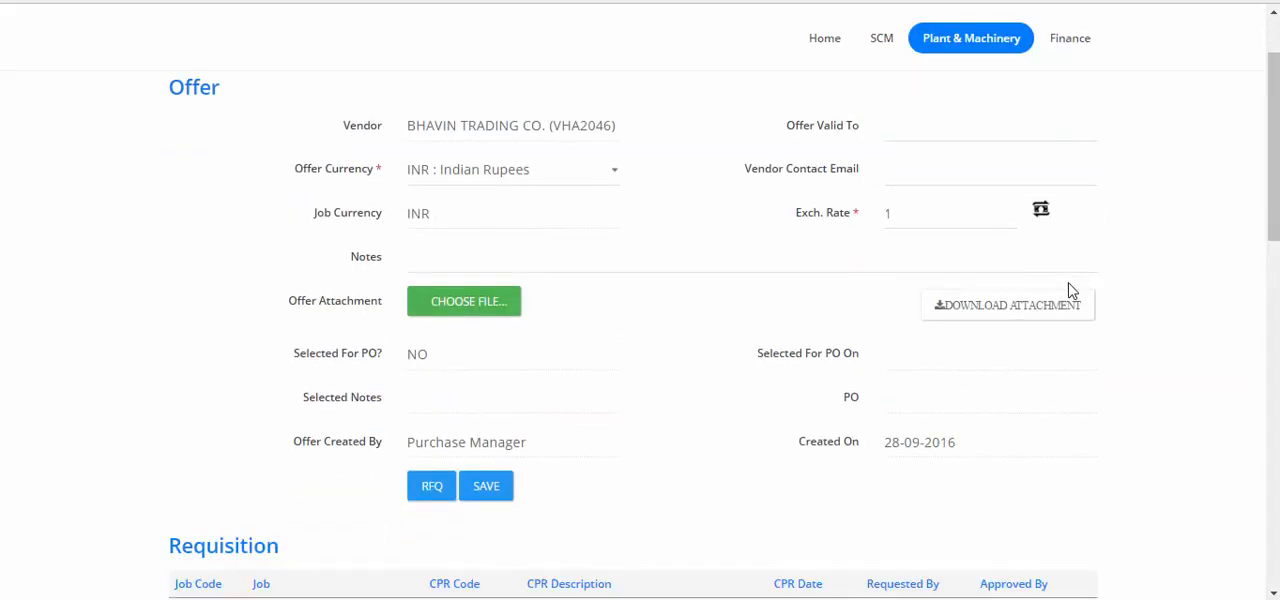
scroll(840, 268, down, 4)
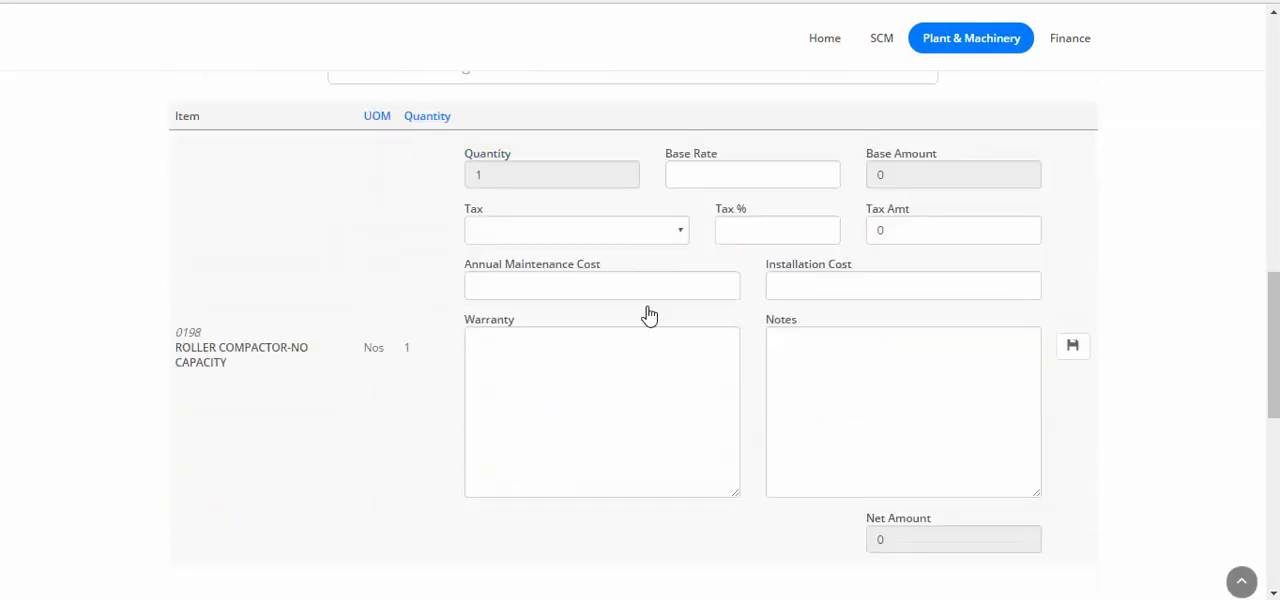
click(716, 170)
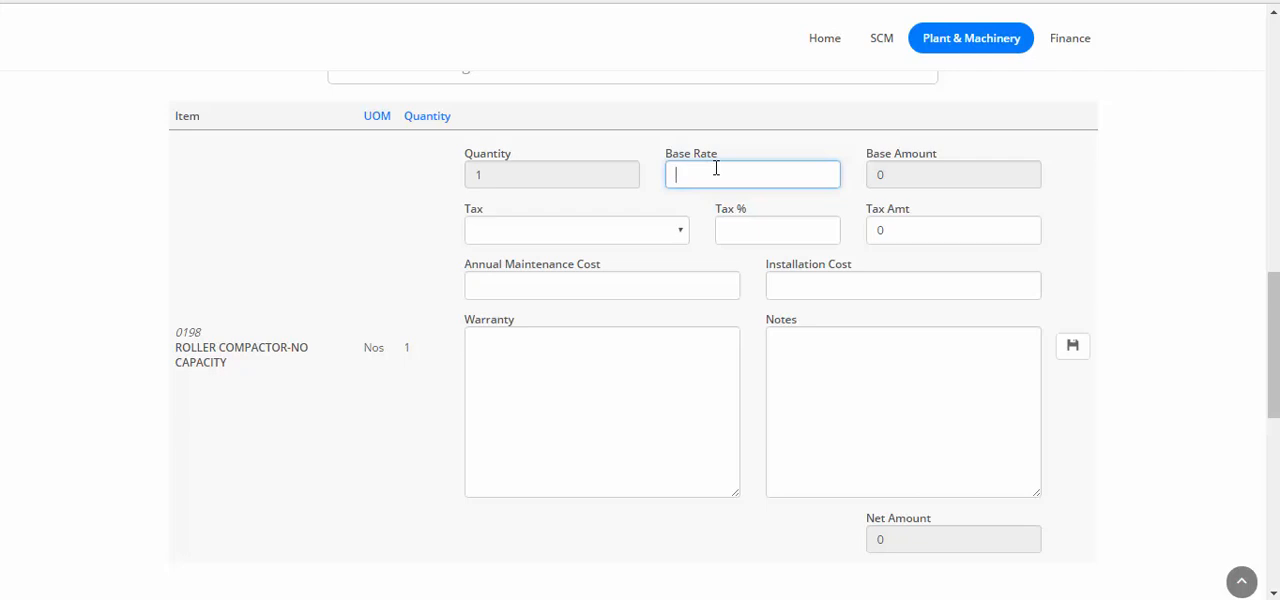
text(200000)
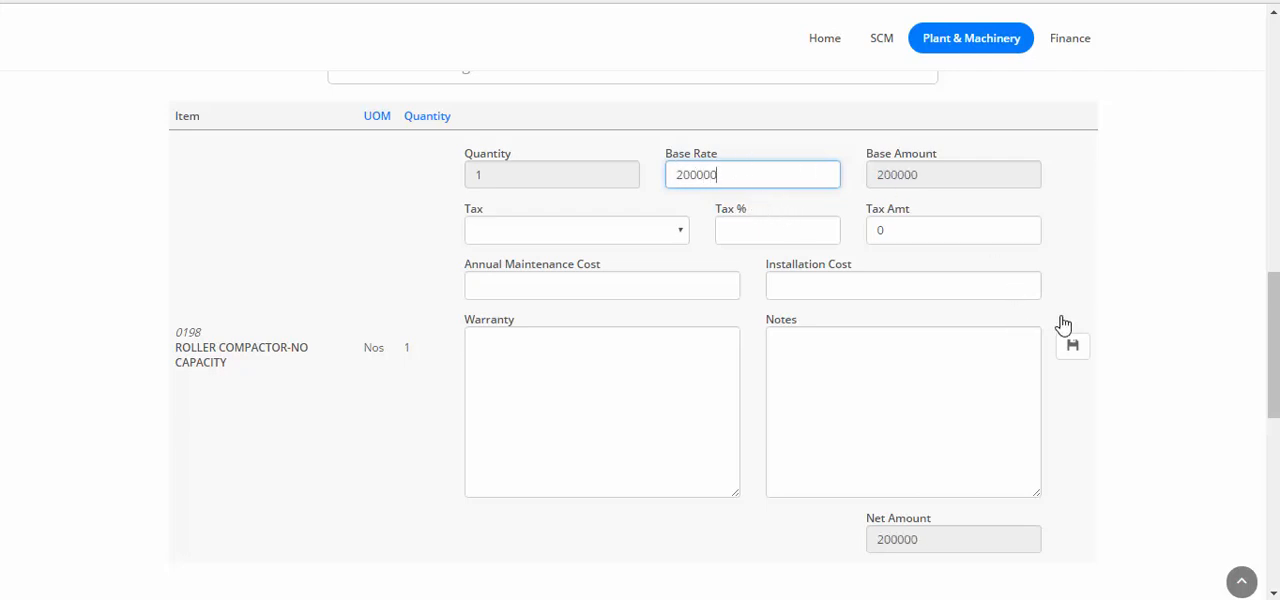
scroll(706, 194, down, 1)
click(688, 190)
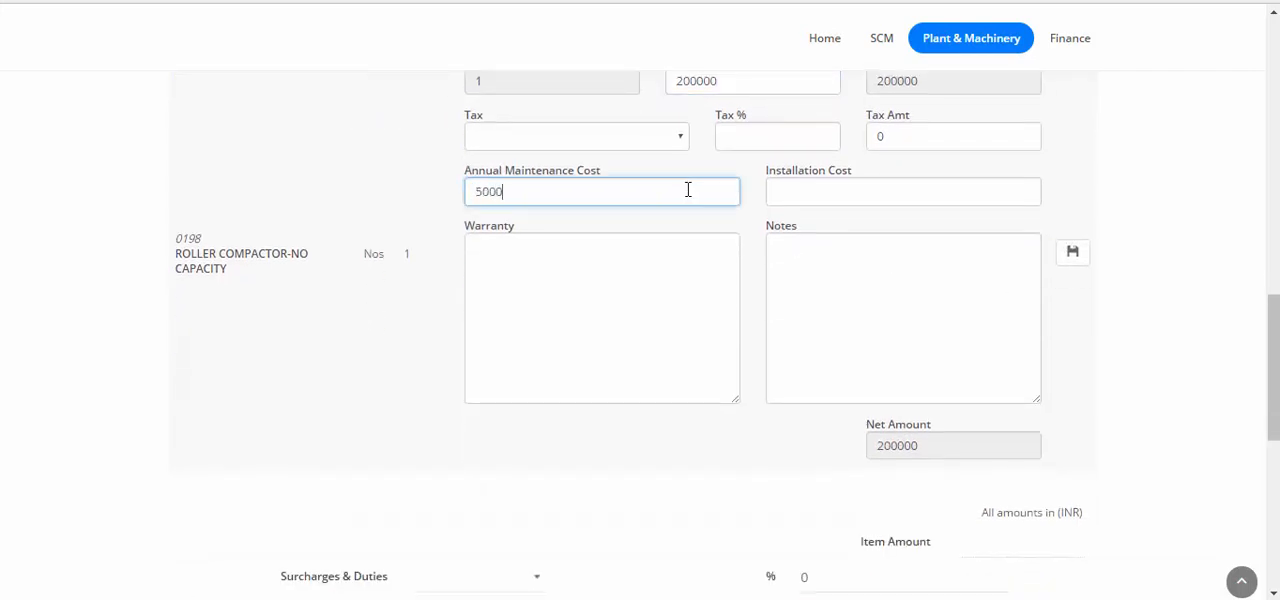
key(Tab)
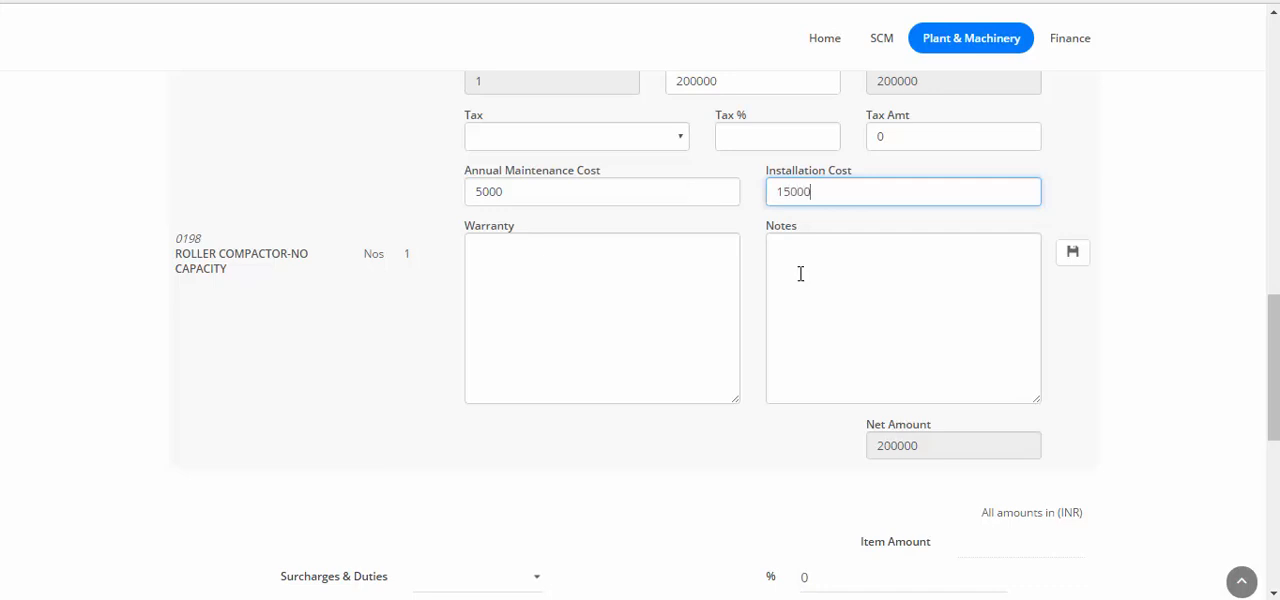
click(1075, 254)
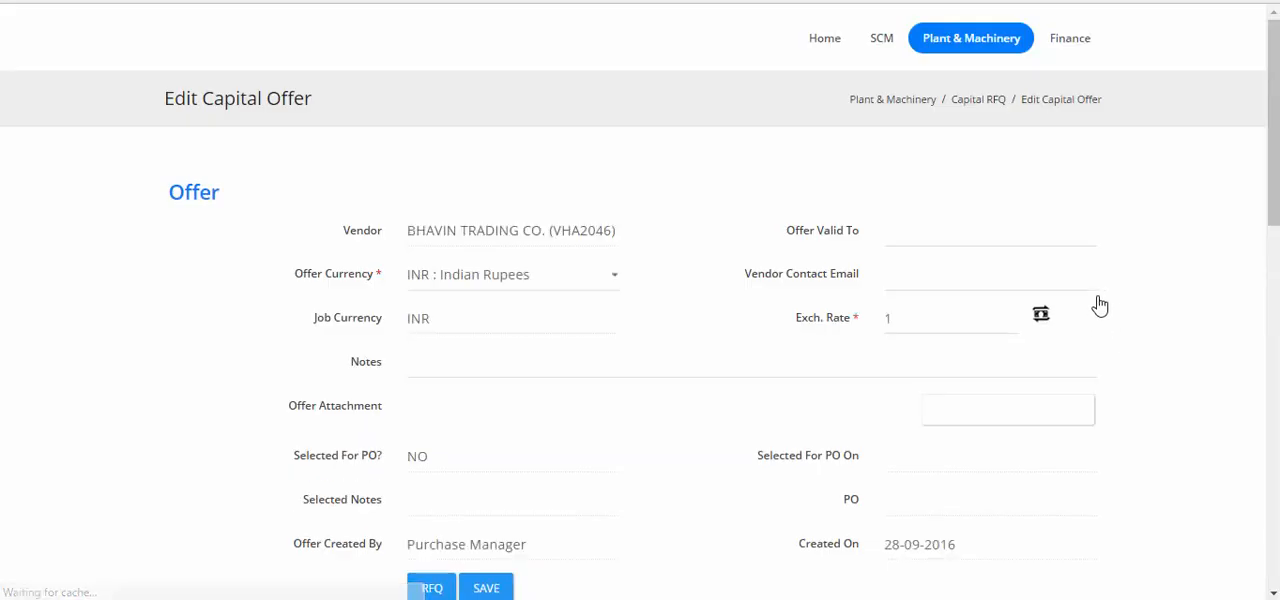
Apply Import Duty as the offer's surcharge and save the offer's charges.
scroll(1056, 250, down, 3)
scroll(1056, 246, up, 1)
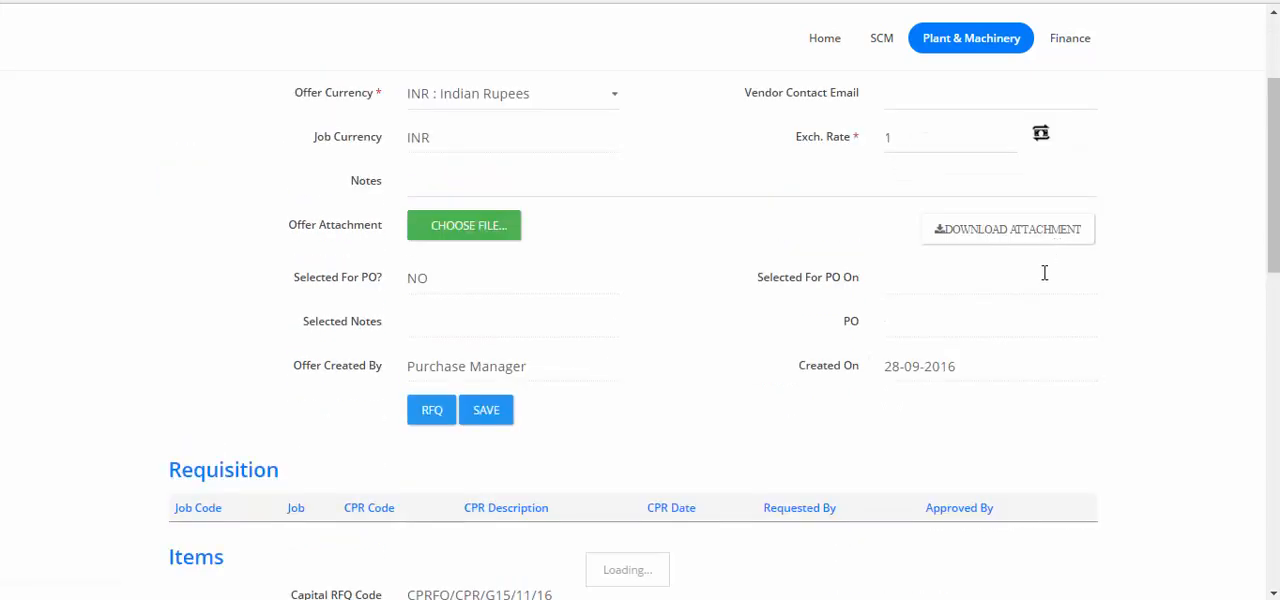
scroll(1044, 280, up, 2)
scroll(1037, 315, down, 4)
scroll(1036, 310, up, 4)
scroll(1034, 302, down, 8)
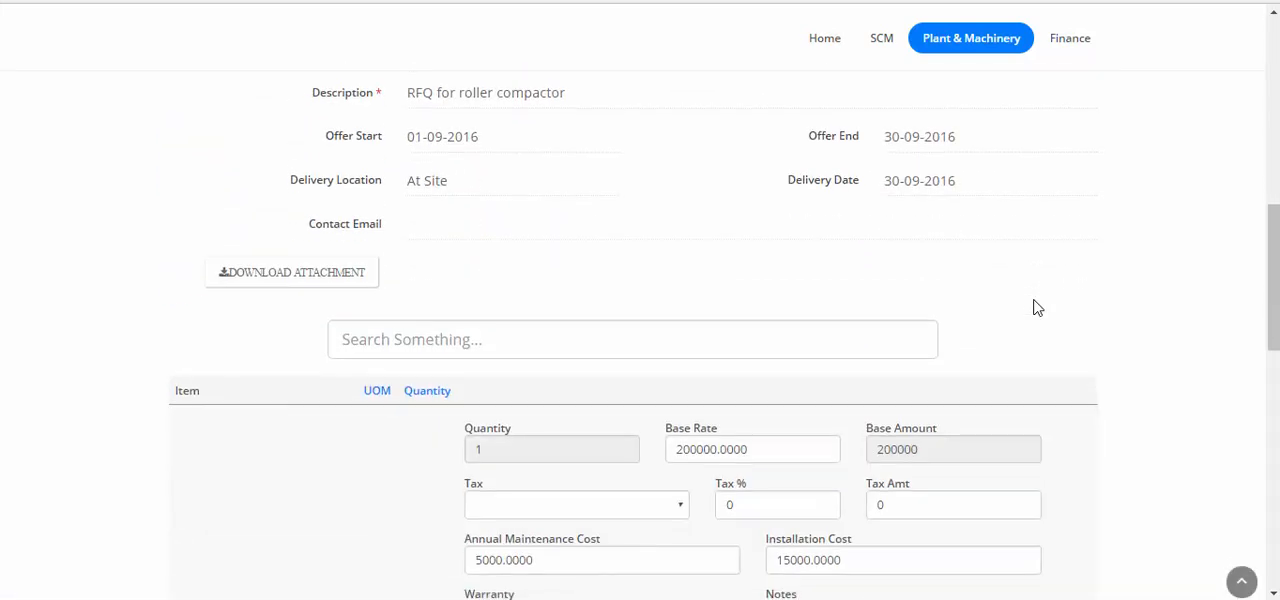
scroll(1037, 308, down, 10)
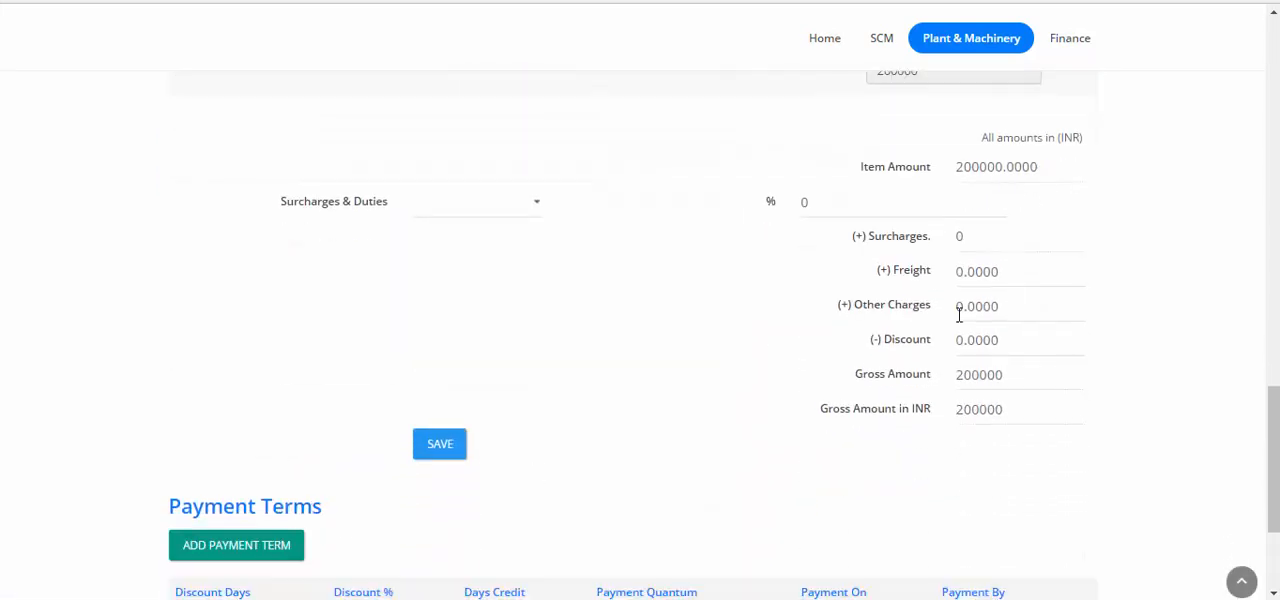
click(478, 204)
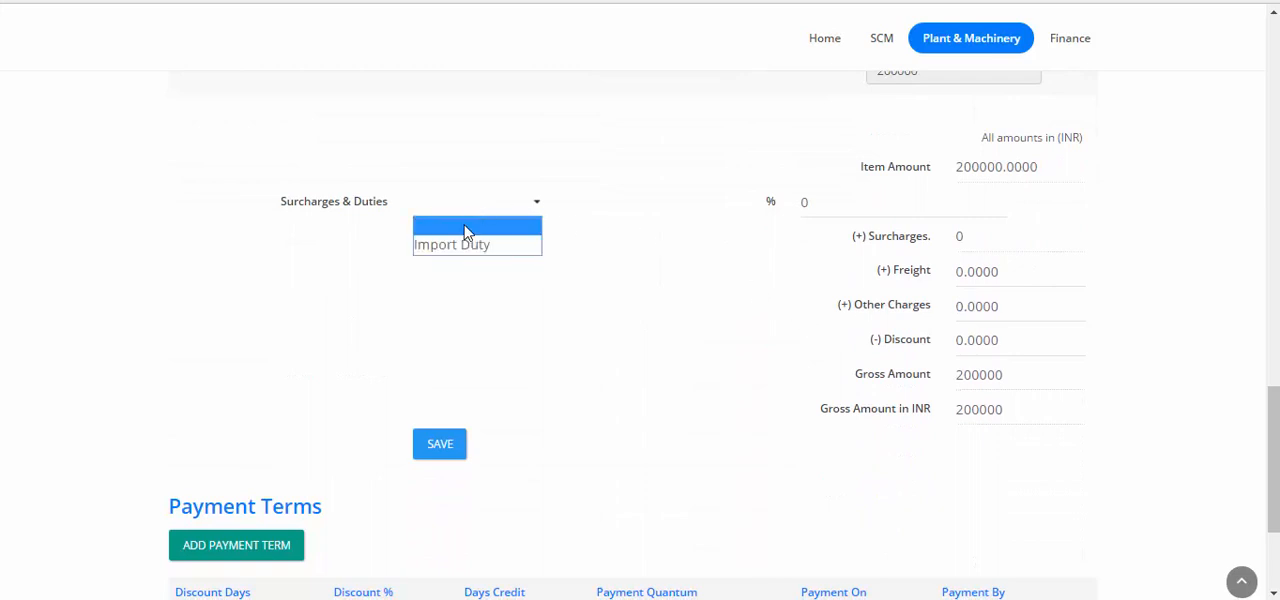
click(453, 252)
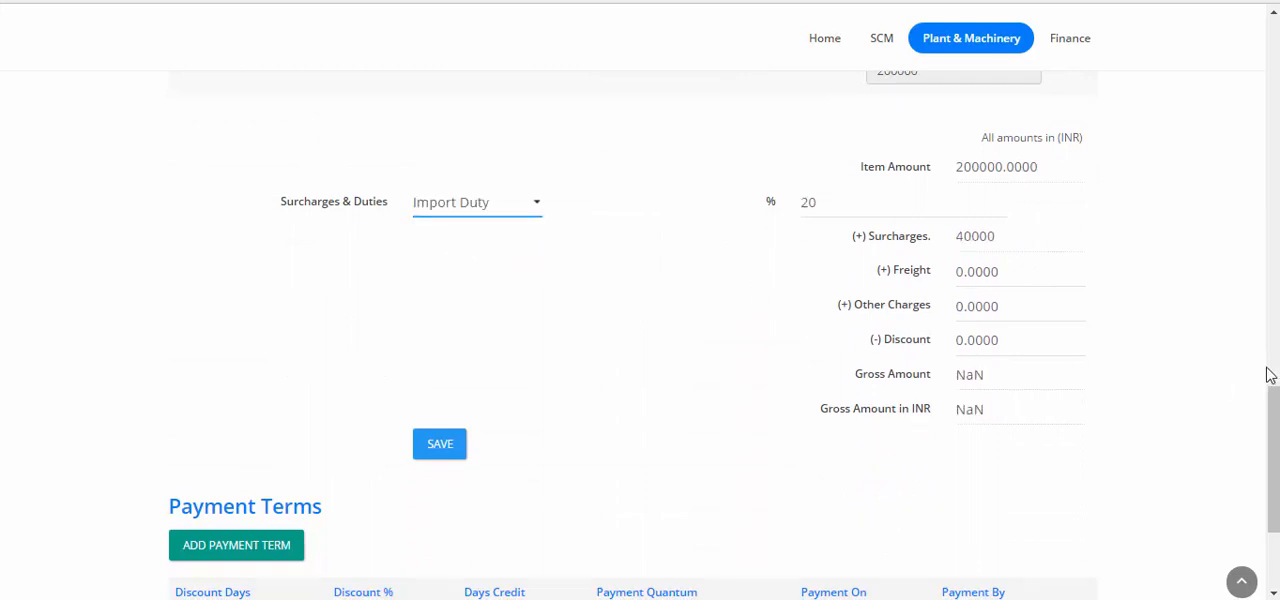
click(1054, 350)
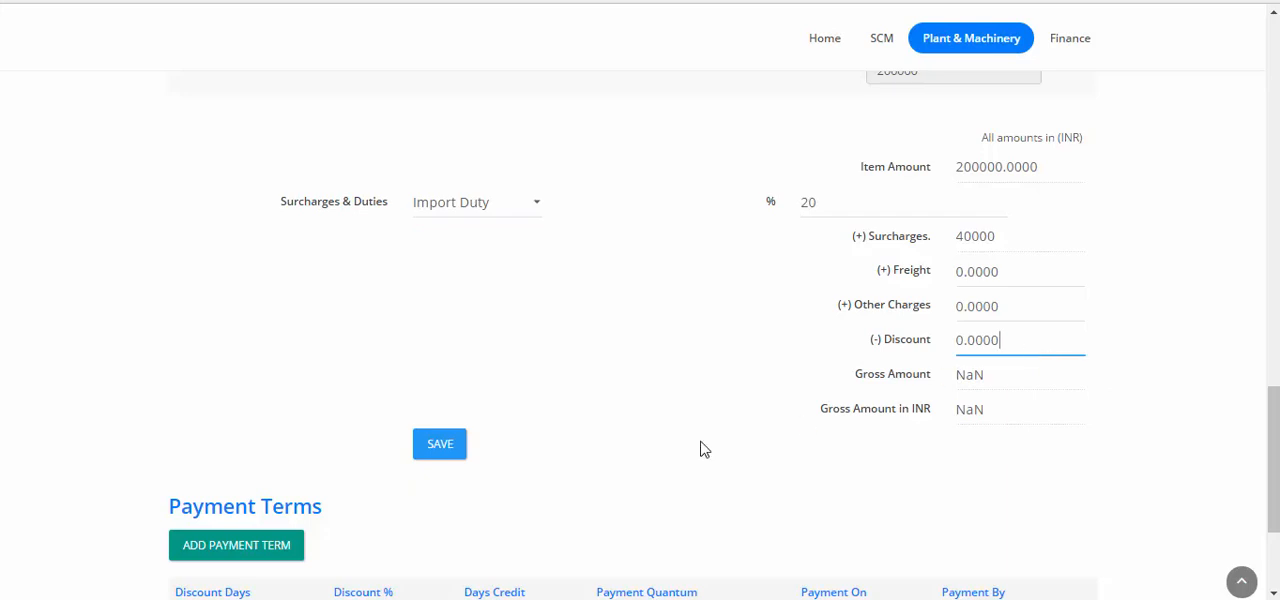
click(442, 454)
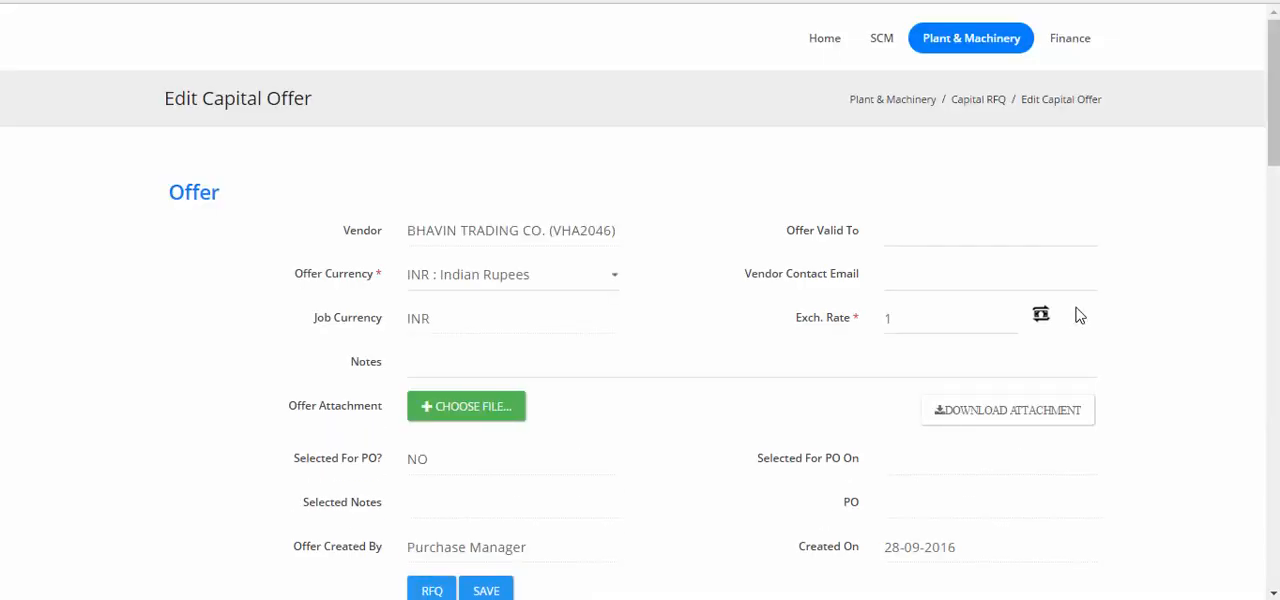
Review the saved offer's item costs, charges, gross amount, payment terms, and requisition and RFQ details.
scroll(1080, 316, down, 12)
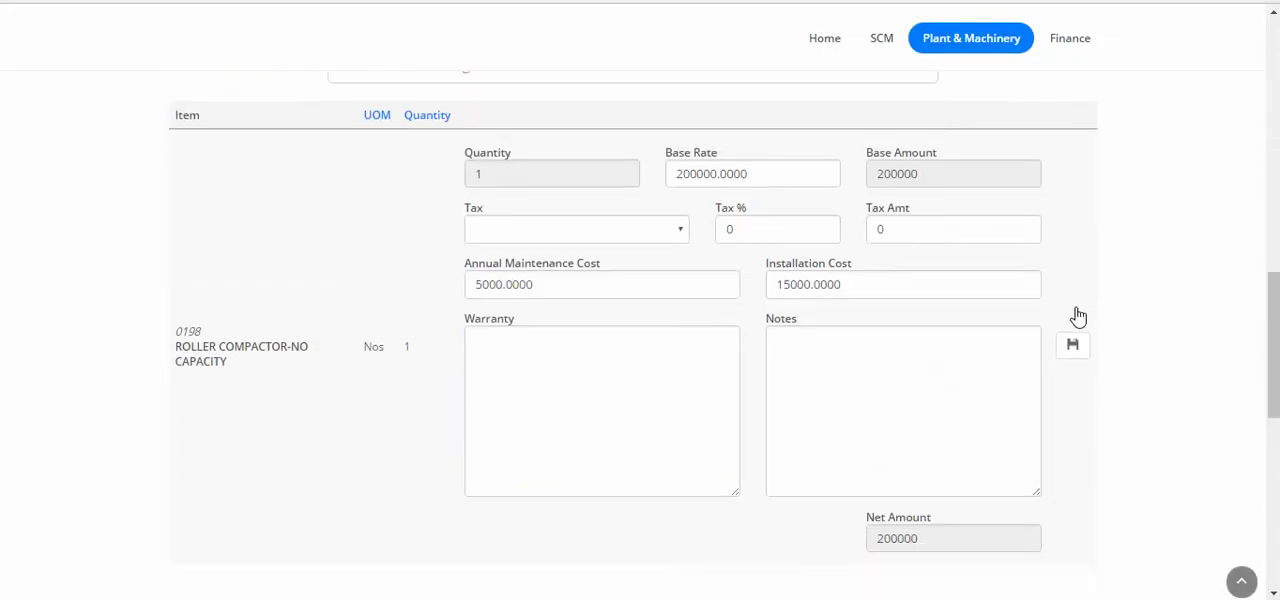
scroll(1078, 316, down, 6)
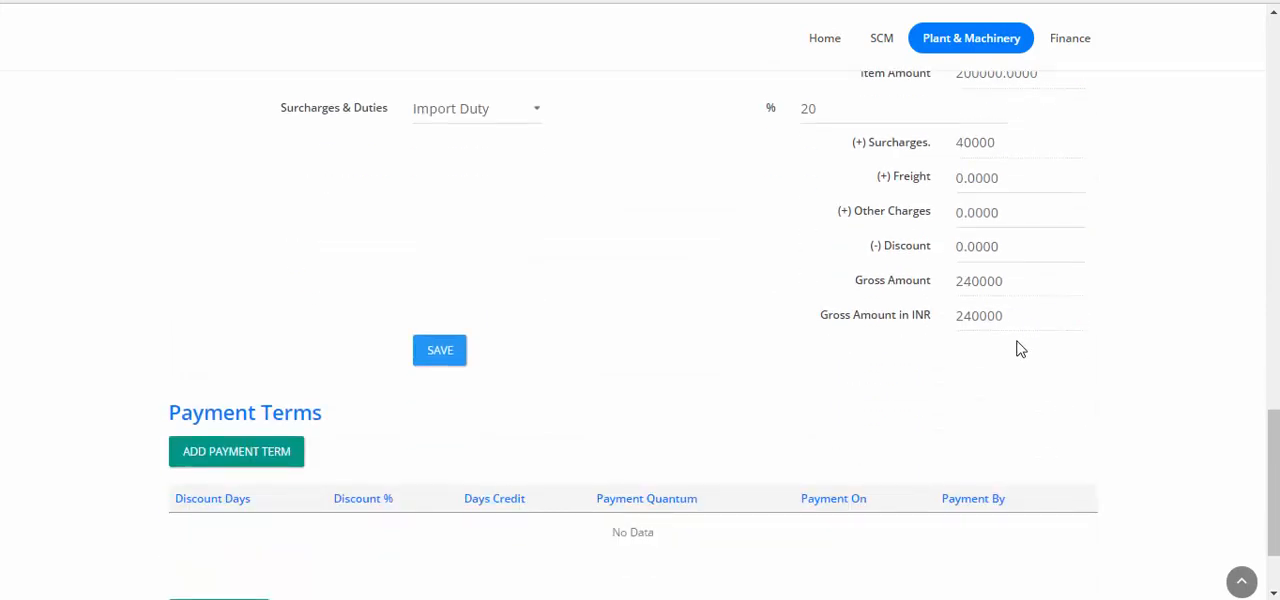
scroll(993, 351, down, 2)
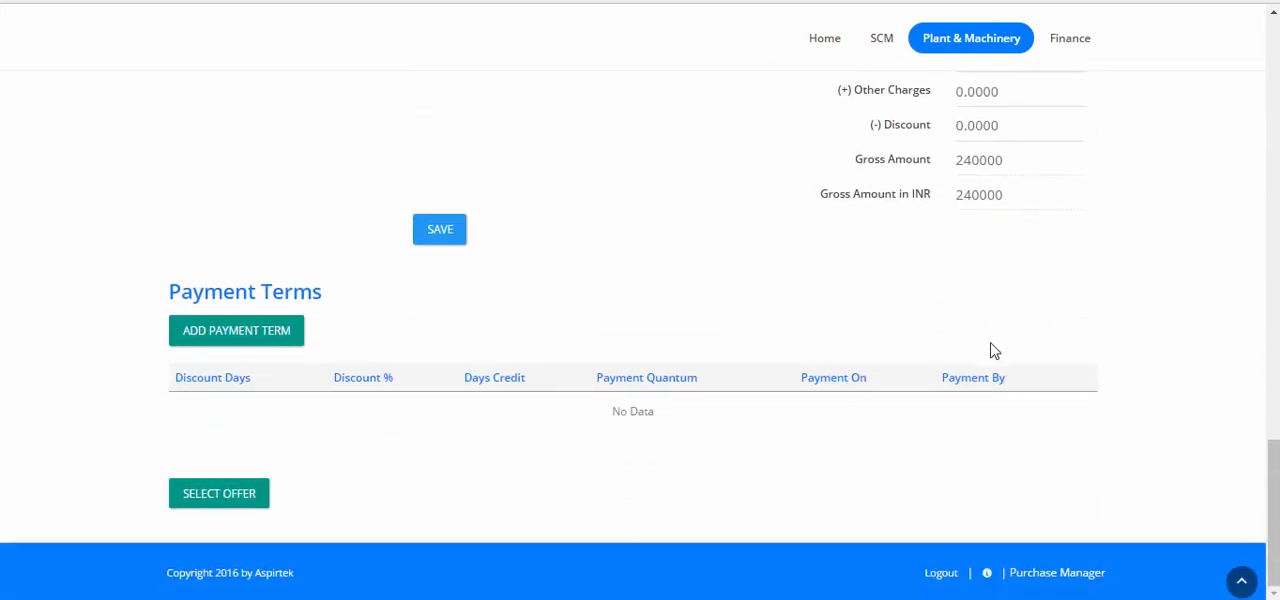
scroll(993, 351, up, 8)
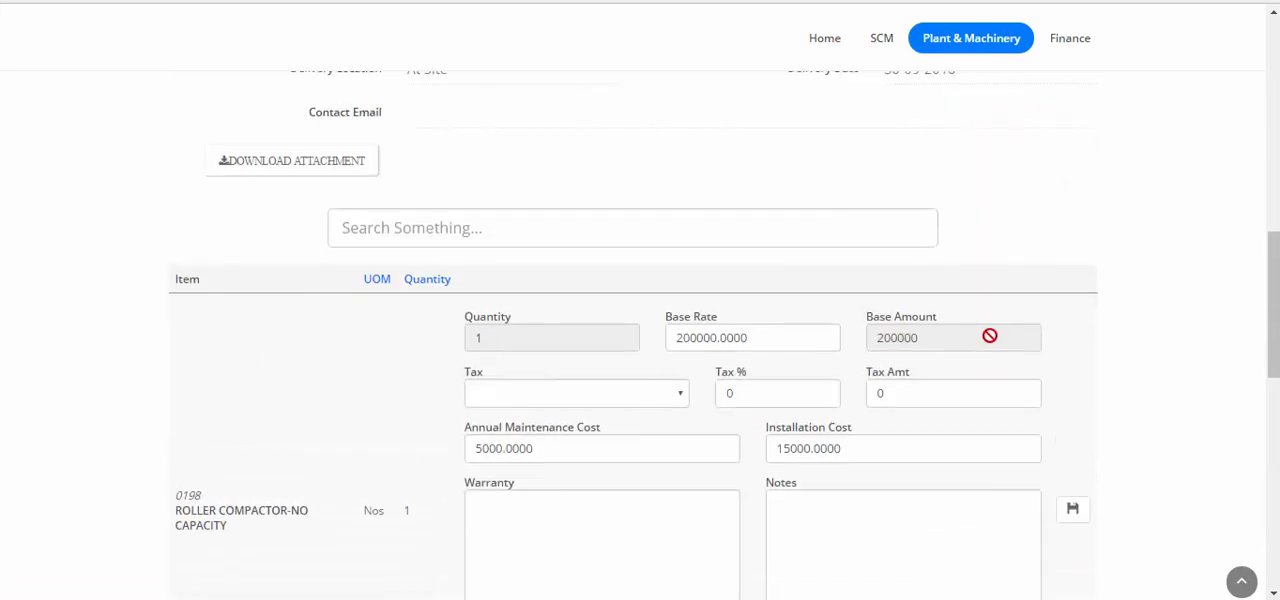
scroll(989, 336, up, 4)
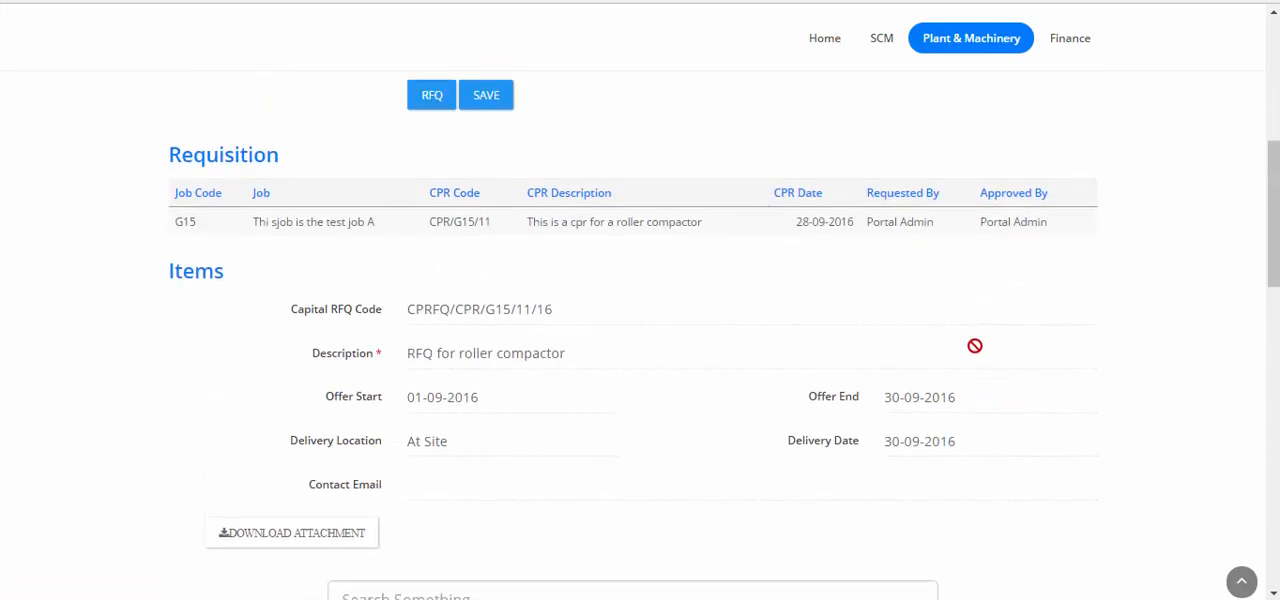
scroll(985, 340, down, 3)
scroll(681, 302, up, 2)
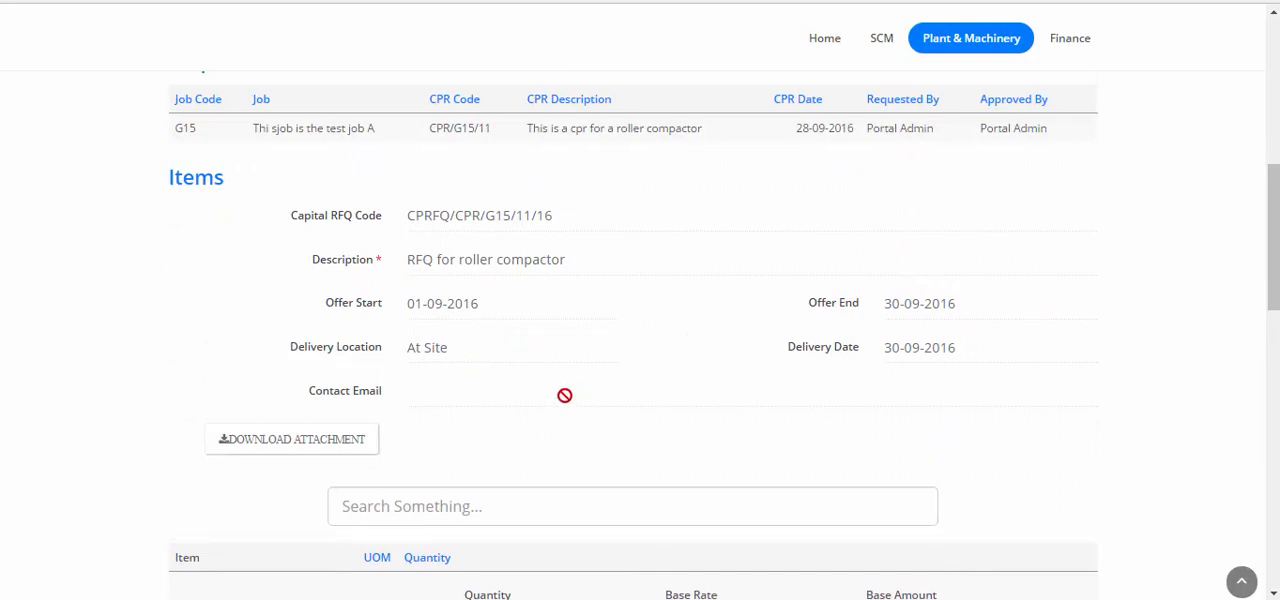
Enter the note "A test offer" and the vendor's contact e-mail in the BHAVIN TRADING CO. offer details.
scroll(563, 317, up, 1)
scroll(563, 394, down, 5)
scroll(565, 396, up, 6)
scroll(565, 396, up, 3)
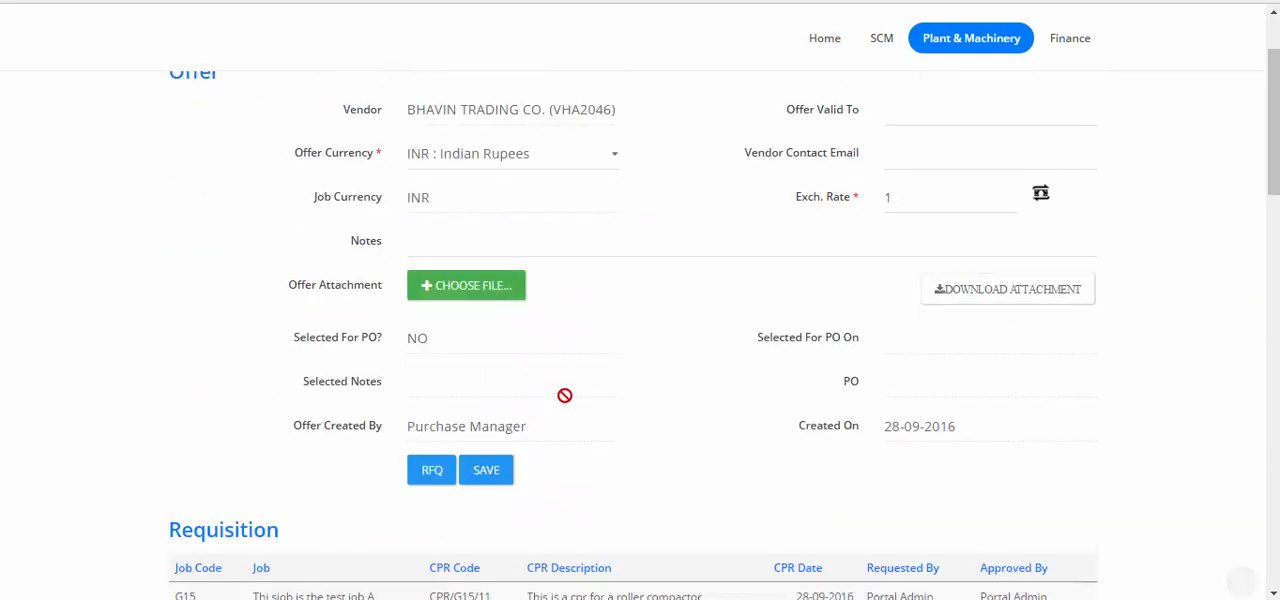
scroll(563, 394, up, 1)
click(563, 338)
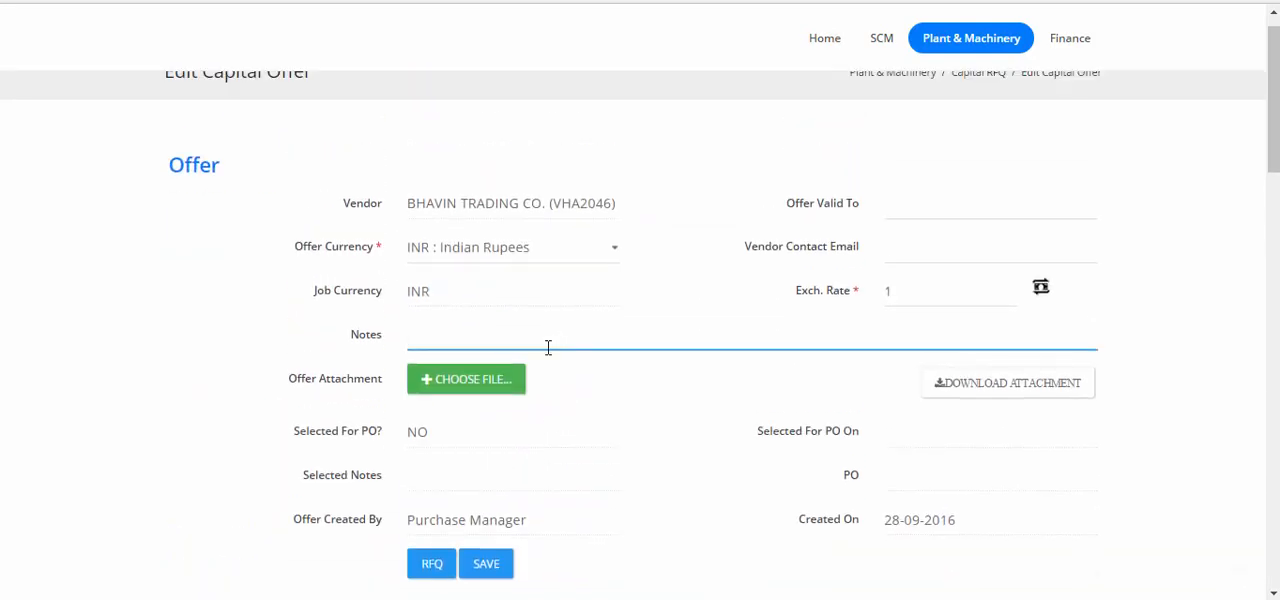
text(A test offer)
click(952, 248)
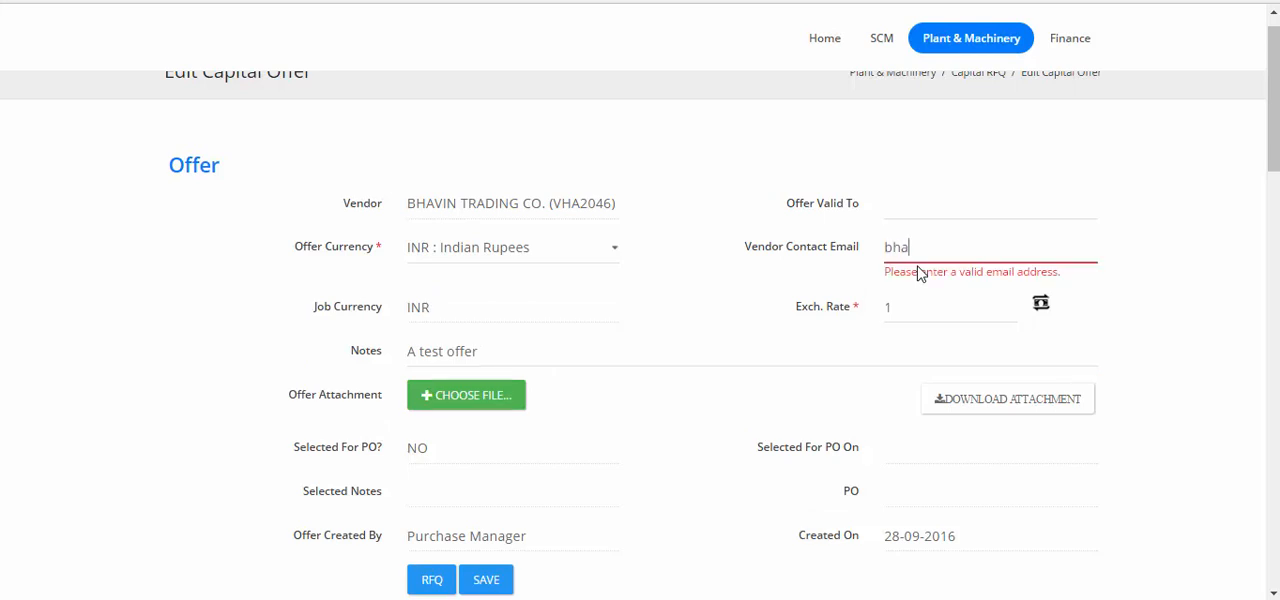
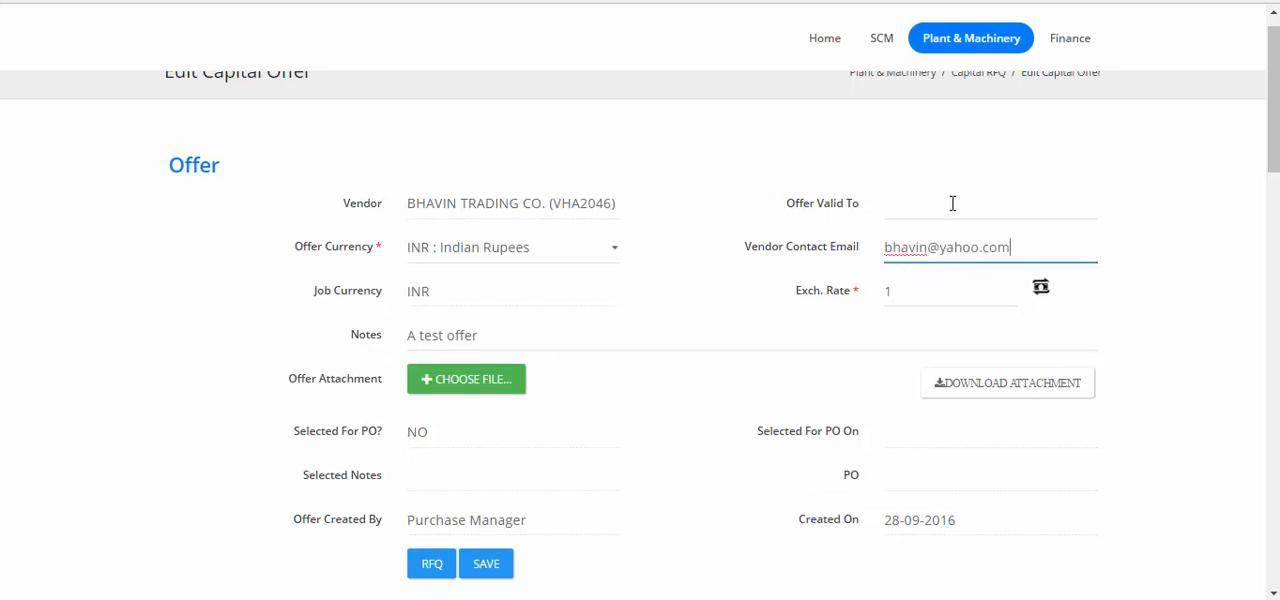
Set the offer's validity end date to 30-09-2016 and save the offer details.
click(952, 203)
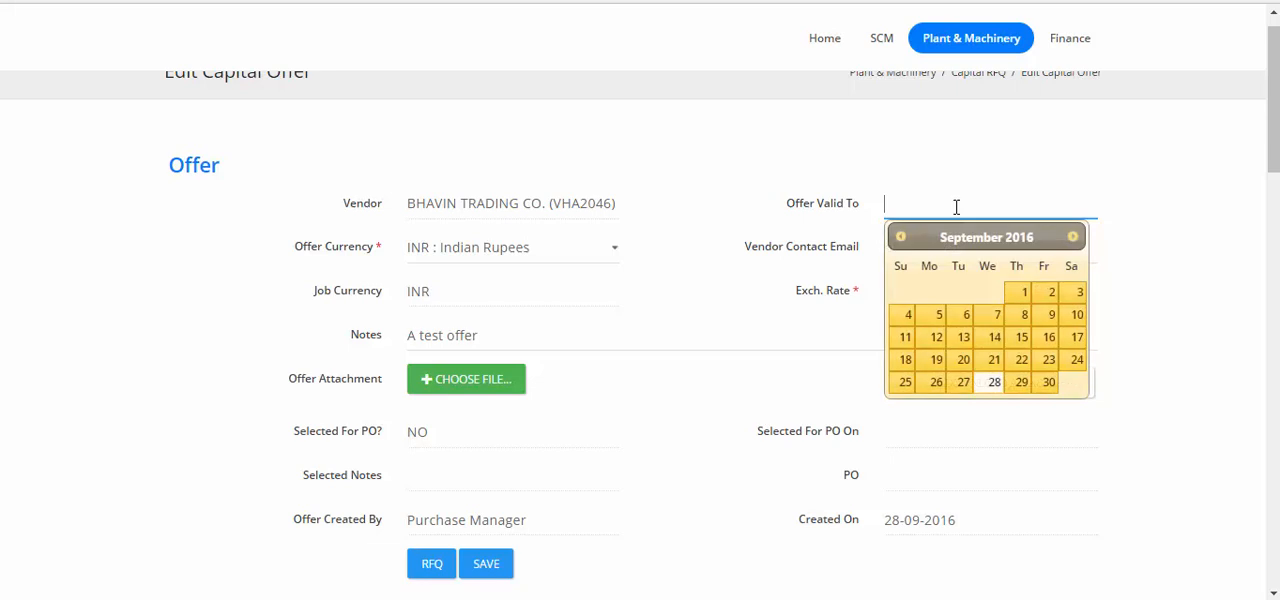
click(1048, 397)
scroll(1135, 464, down, 1)
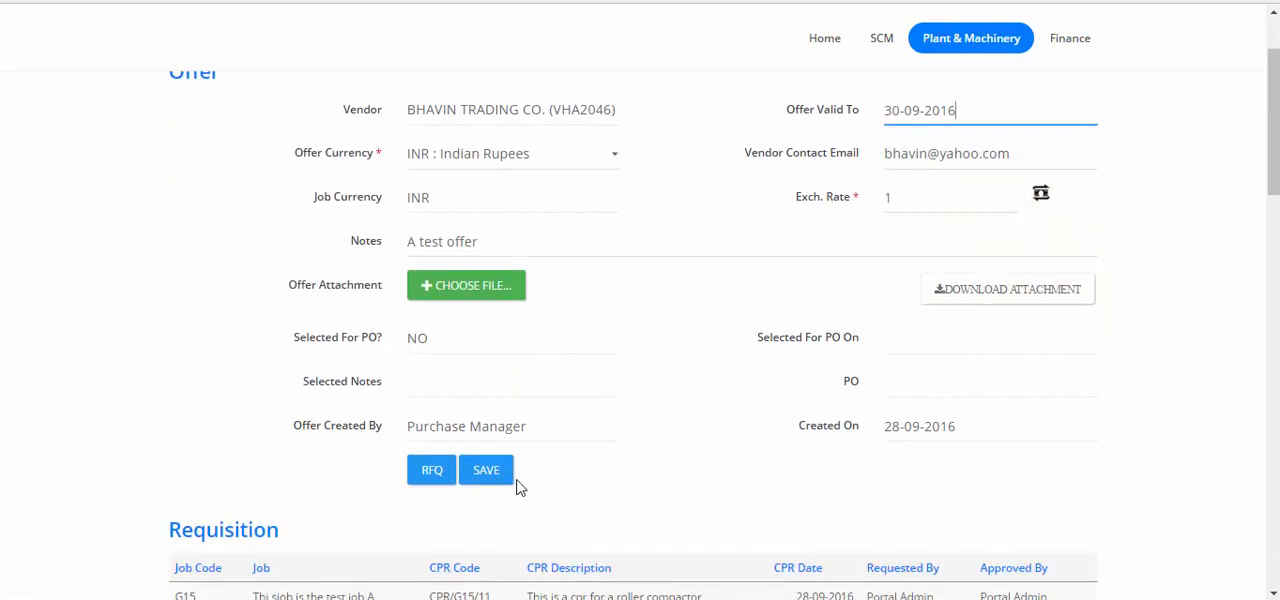
click(486, 476)
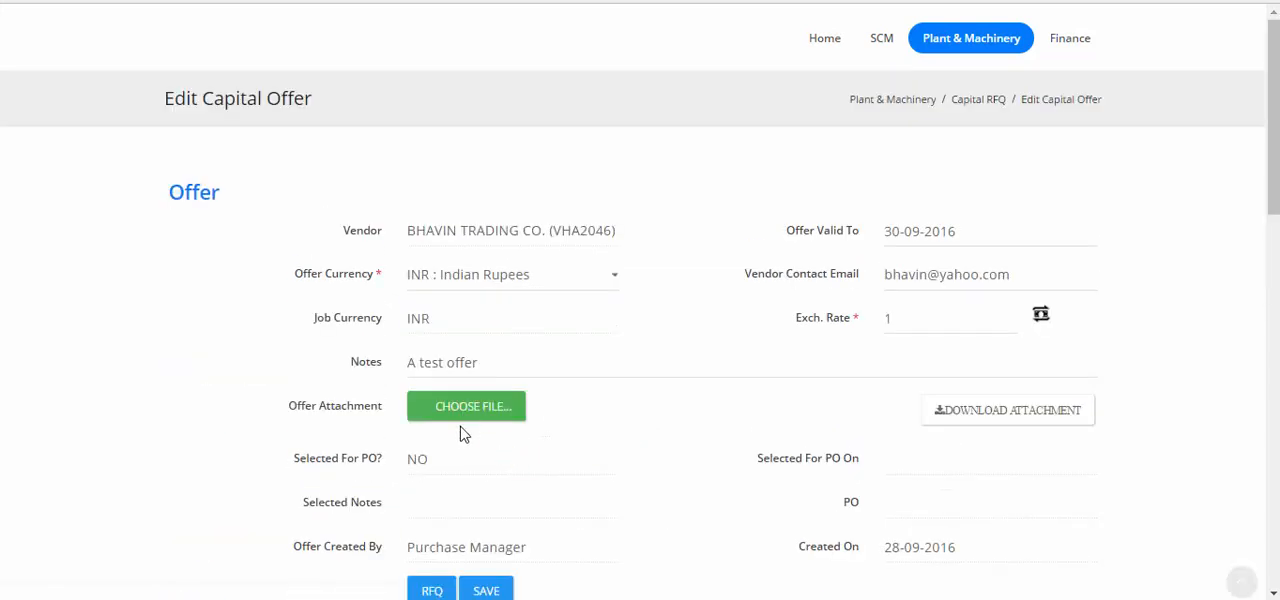
Return to the roller compactor RFQ and add an offer for participant RELCON INFRAPROJECTS LTD.
scroll(450, 470, down, 1)
click(431, 498)
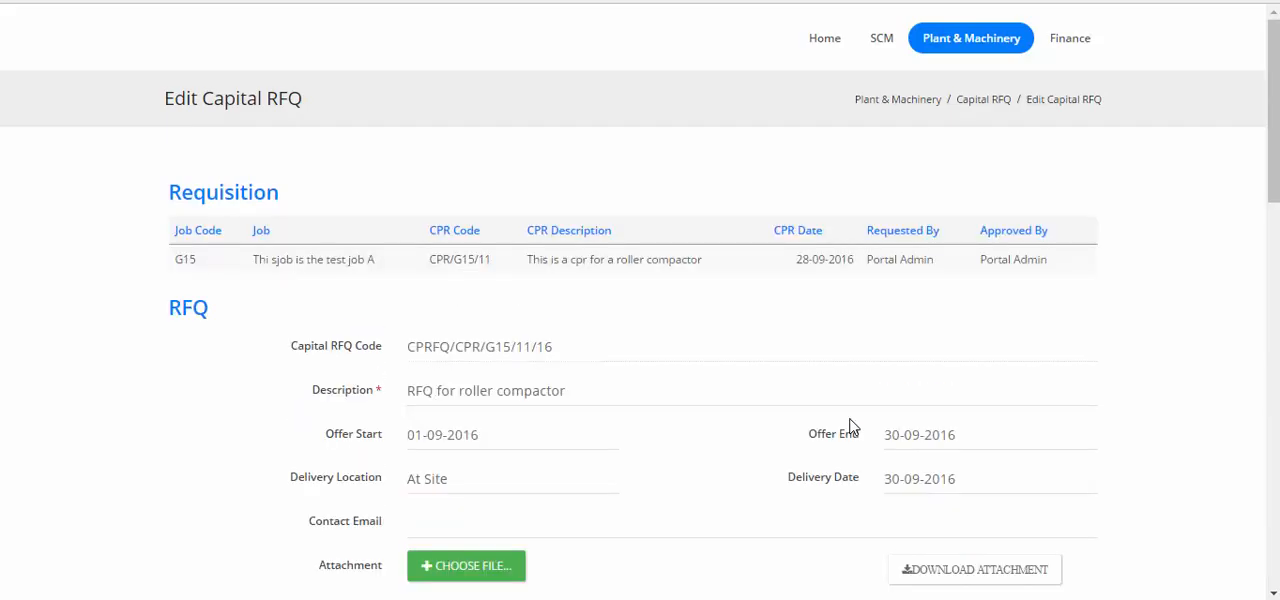
scroll(851, 427, down, 7)
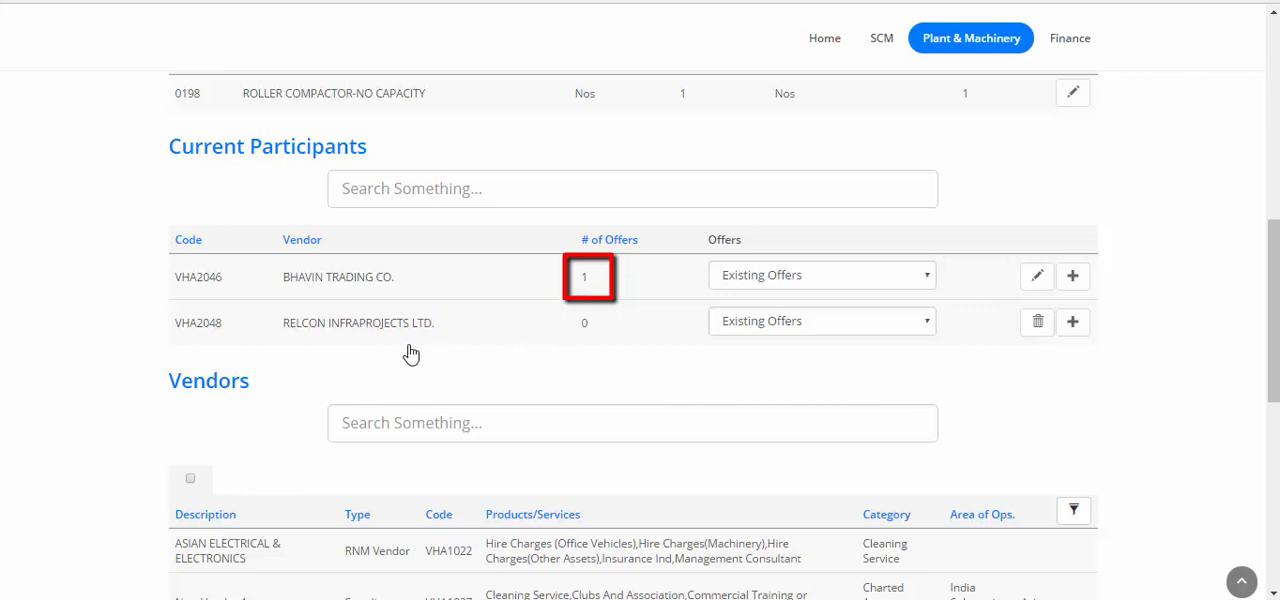
click(814, 320)
click(820, 322)
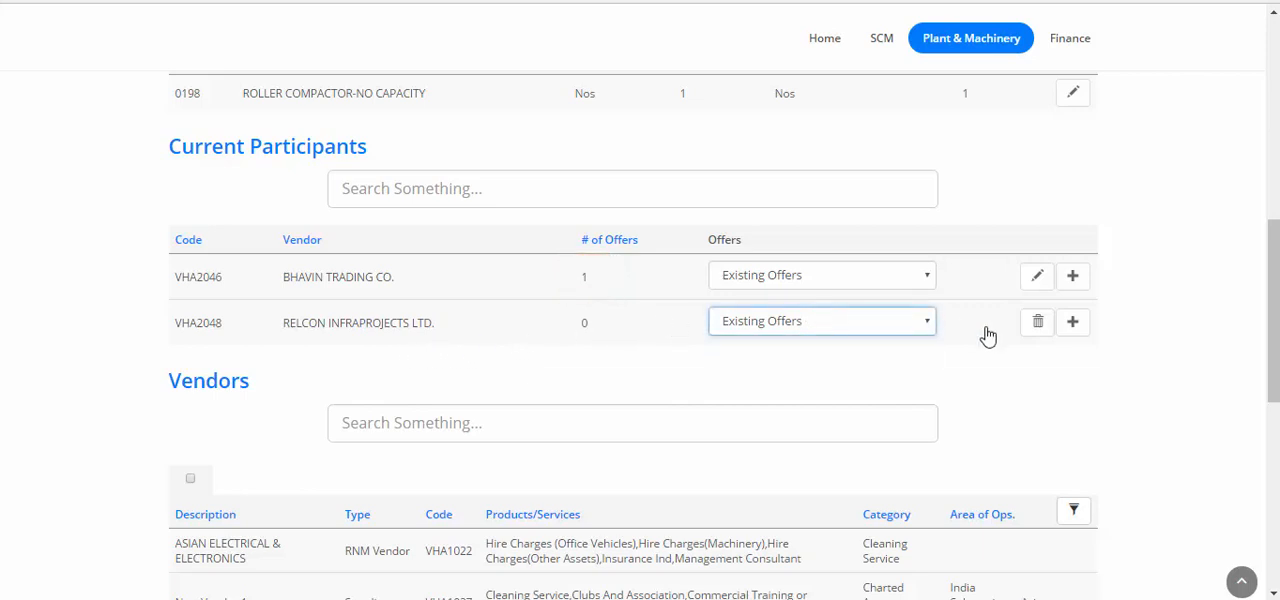
click(1073, 322)
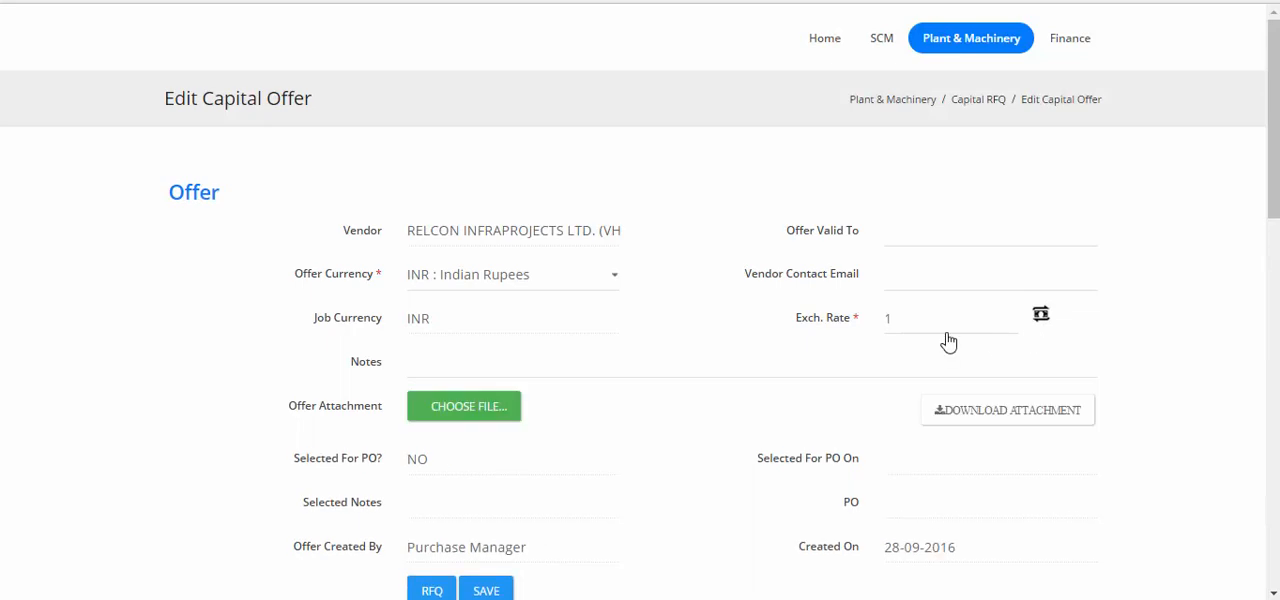
Enter base rate 225000 for the roller compactor in the RELCON INFRAPROJECTS LTD. offer and save the item.
scroll(950, 341, down, 10)
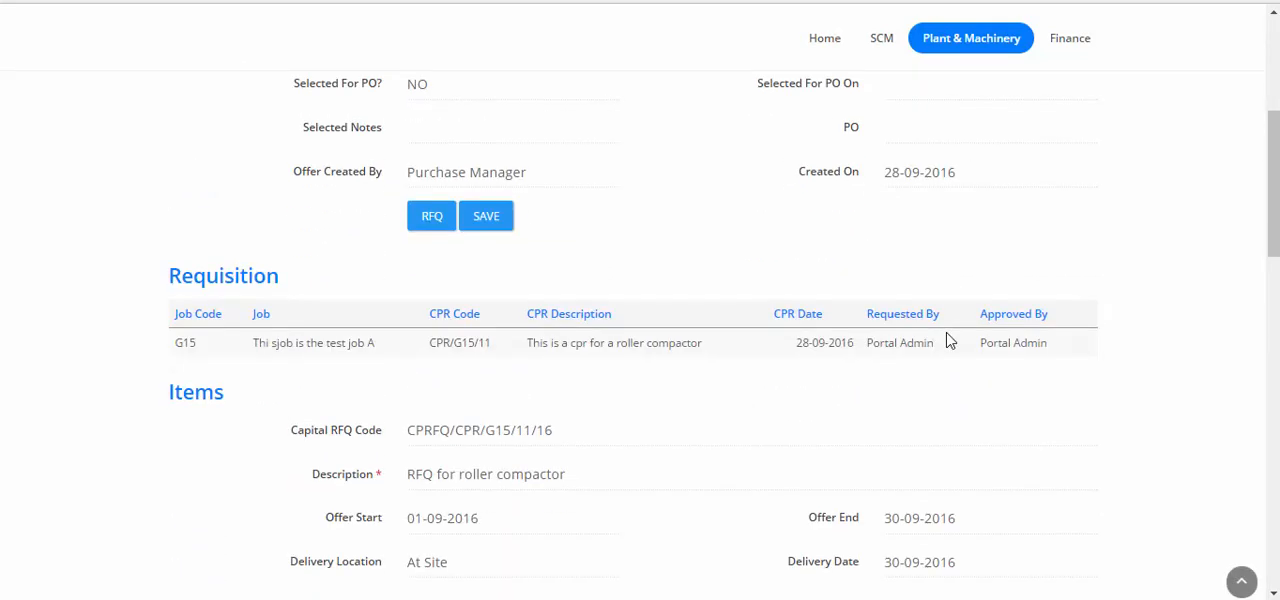
scroll(950, 341, down, 5)
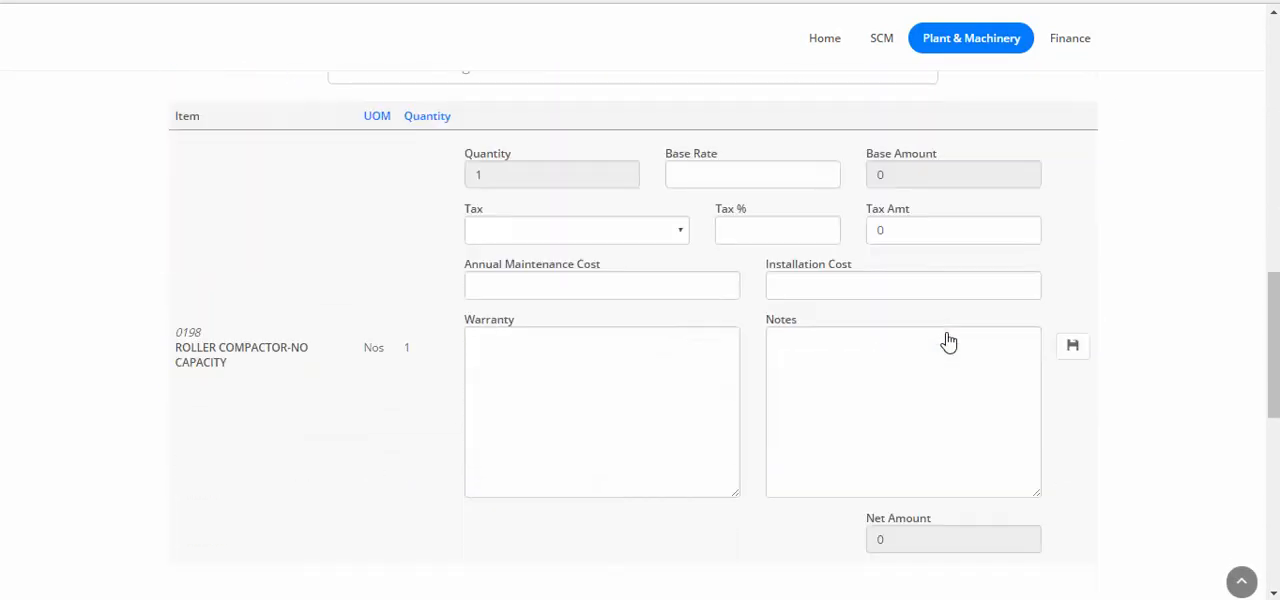
click(716, 168)
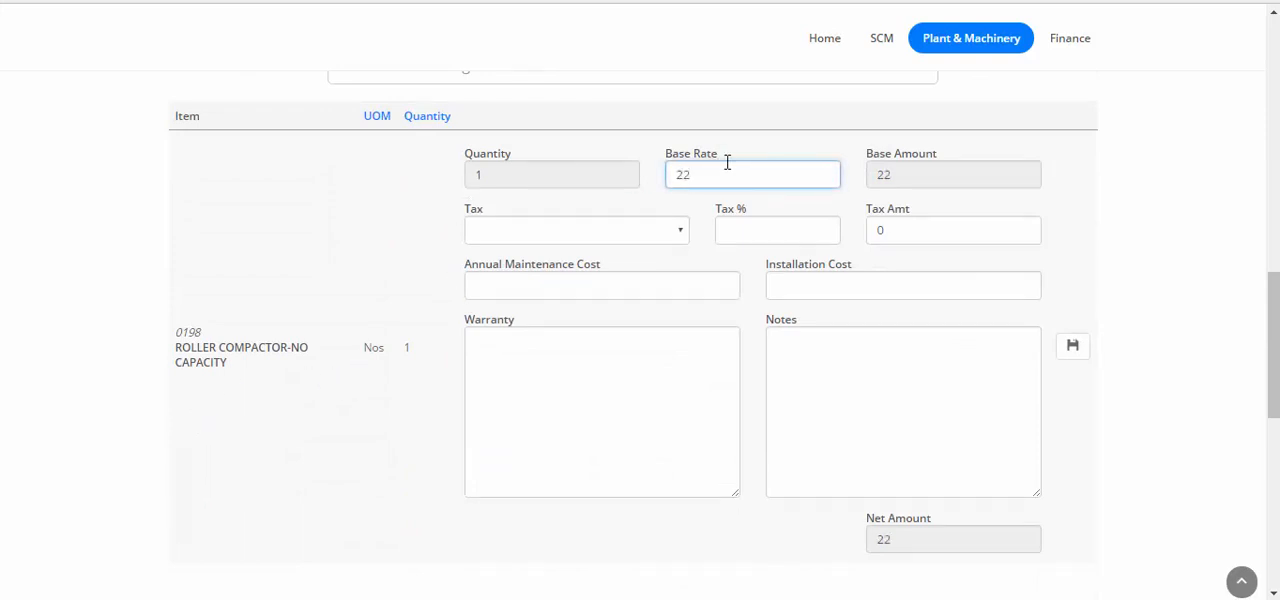
text(225000)
scroll(1150, 270, down, 1)
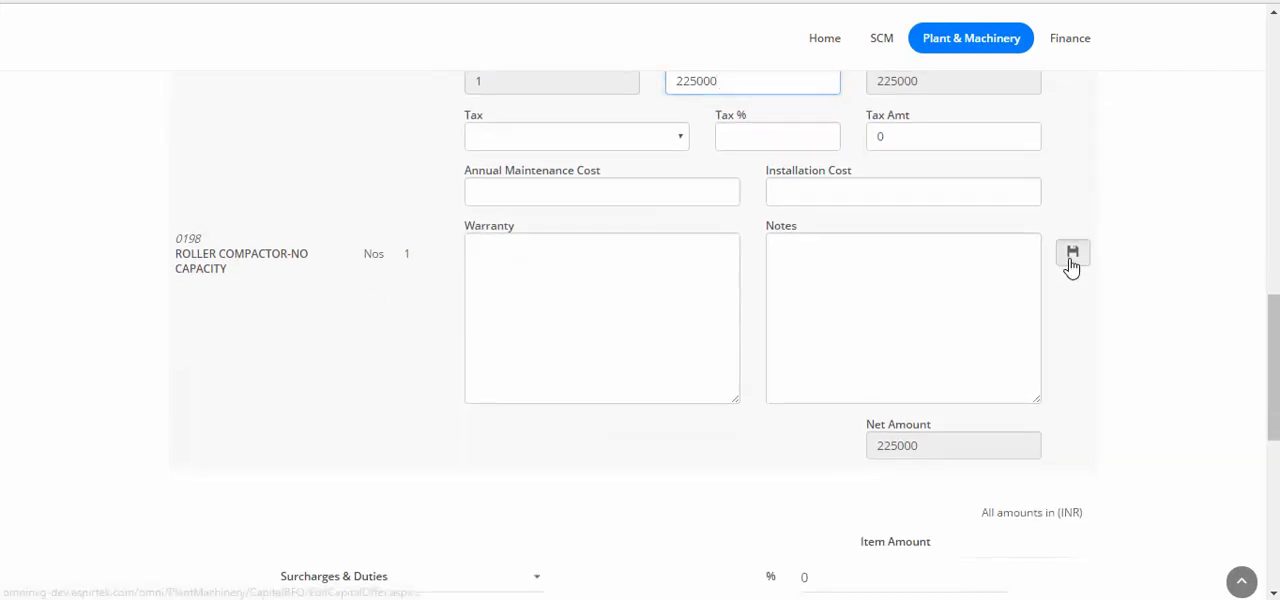
click(1072, 252)
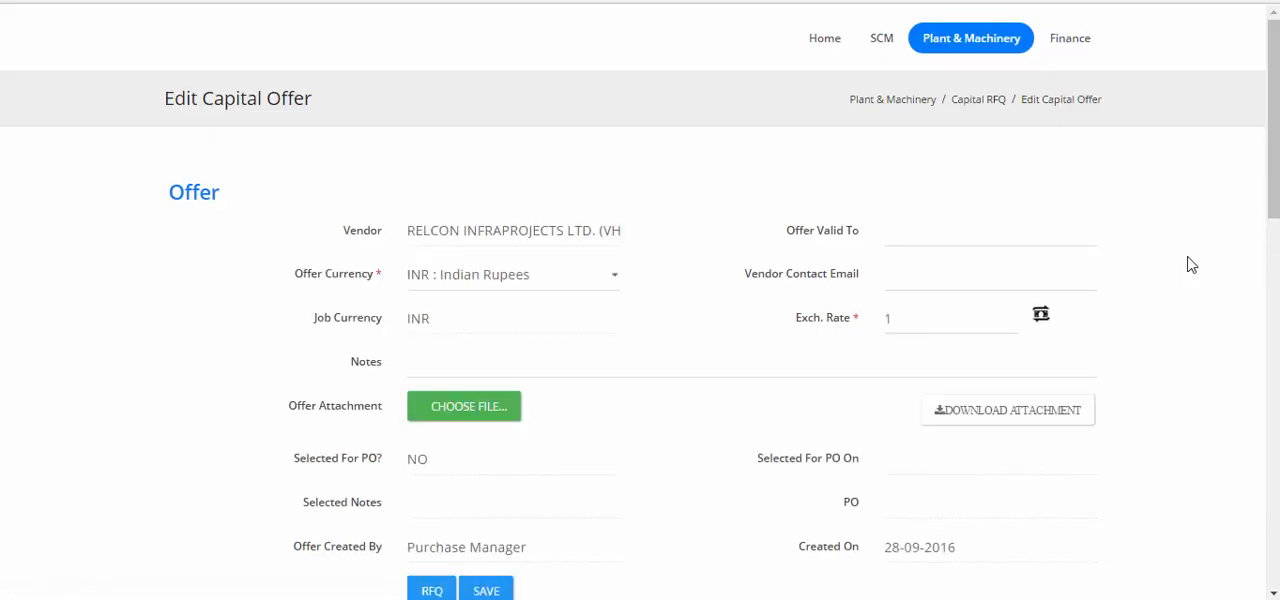
Set the RELCON offer's other charges to 20000 and save the charges.
scroll(1173, 261, down, 7)
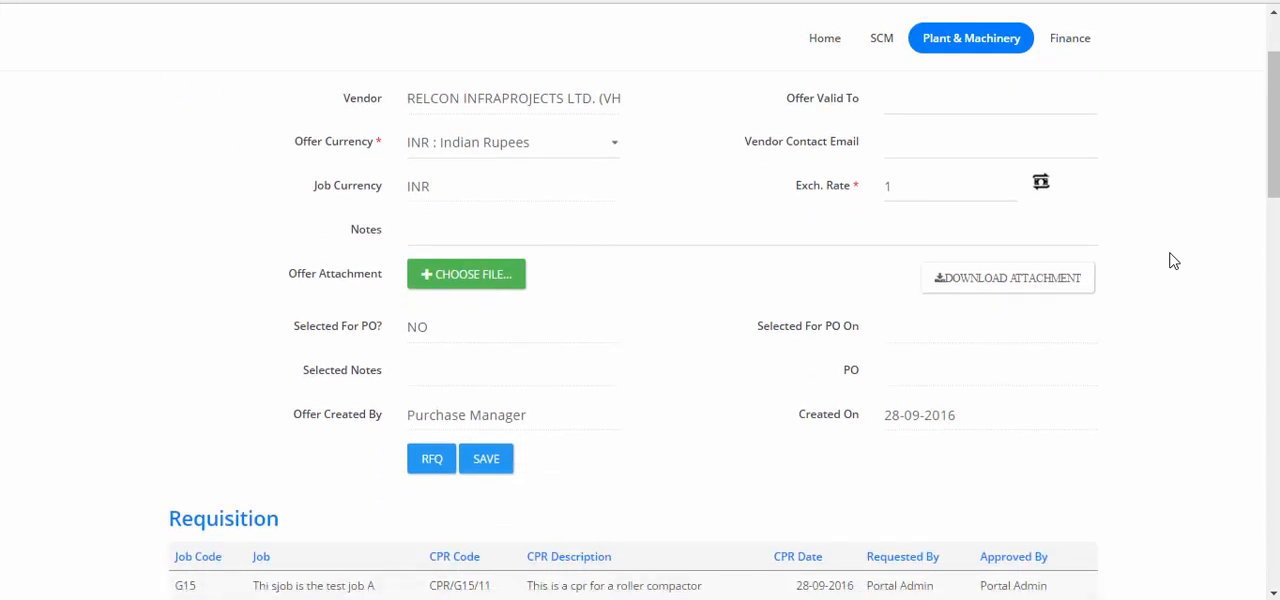
scroll(1173, 261, down, 8)
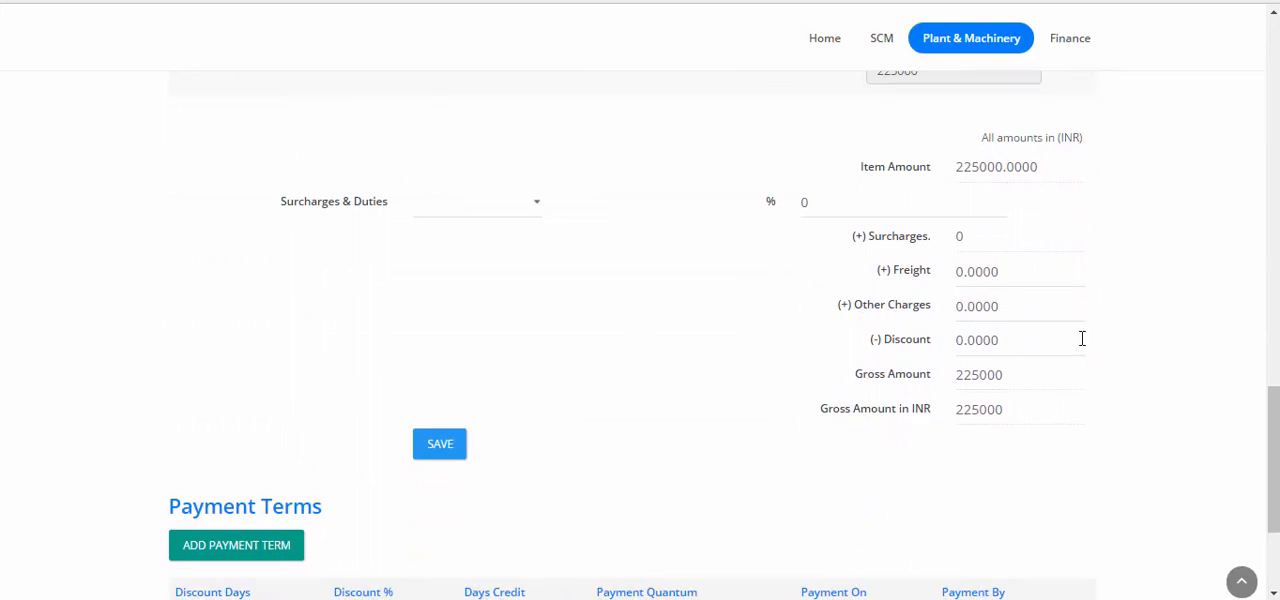
click(1030, 312)
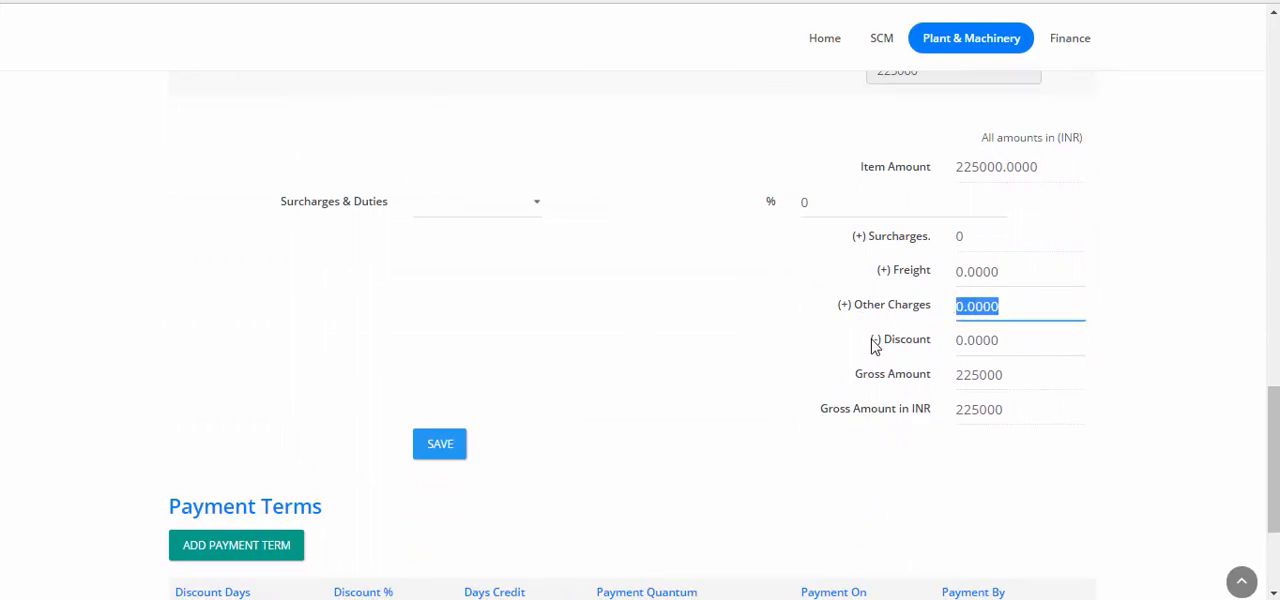
text(20000)
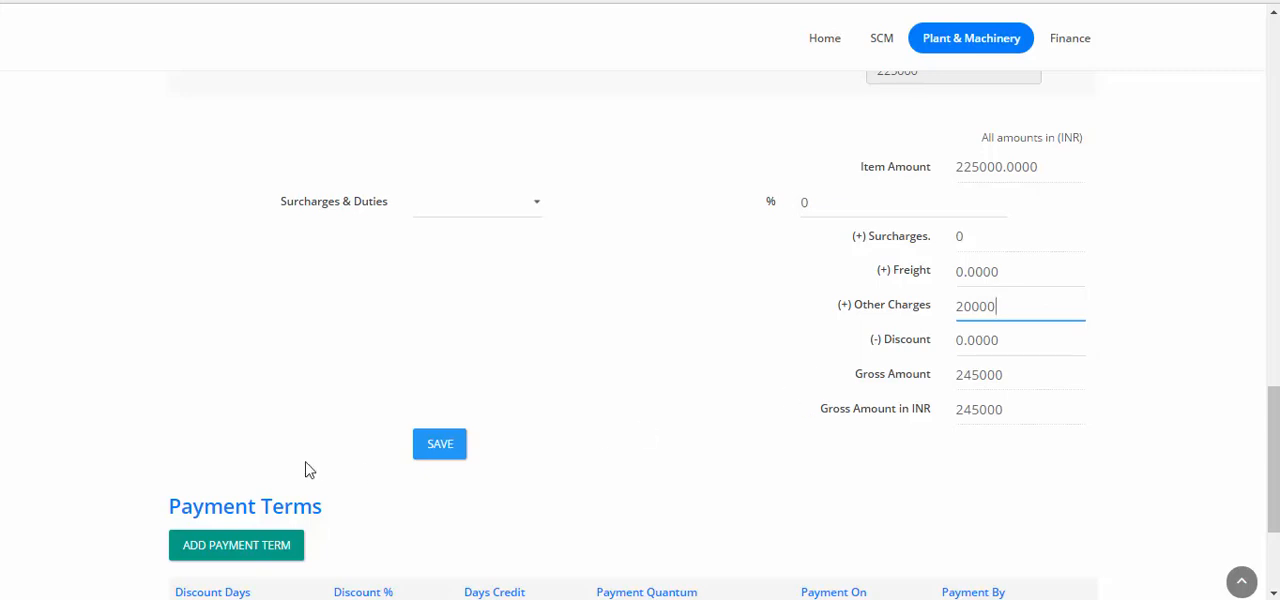
click(455, 450)
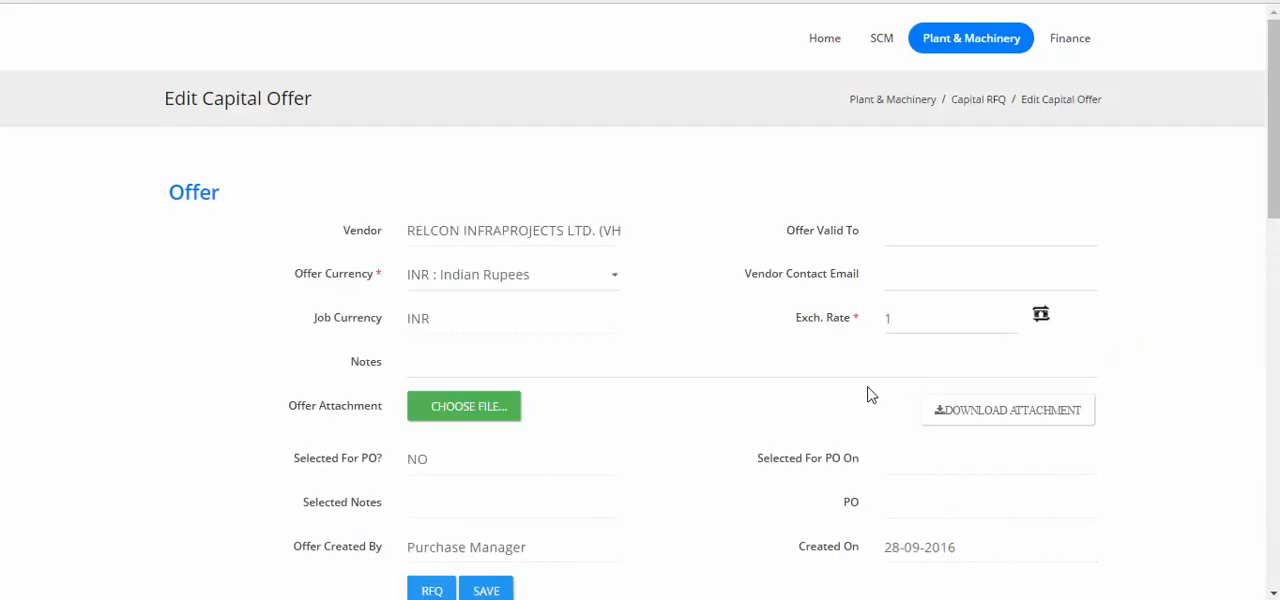
Enter the note "This is an offer from relcon" in the offer details and save the offer.
click(695, 365)
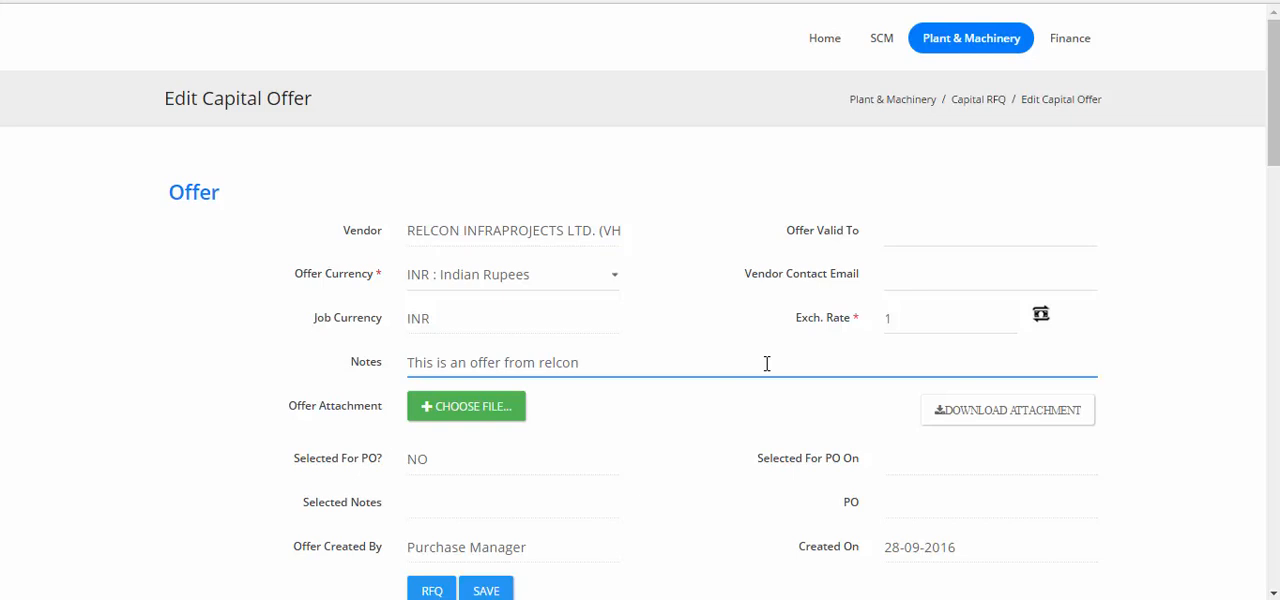
scroll(740, 365, down, 2)
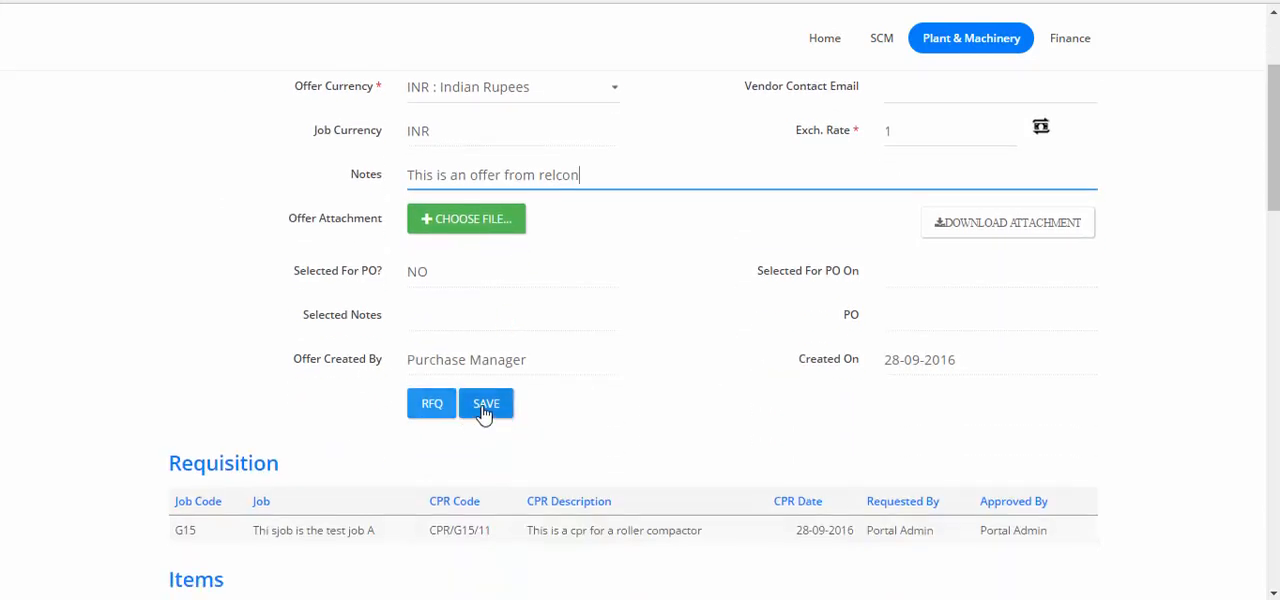
click(484, 410)
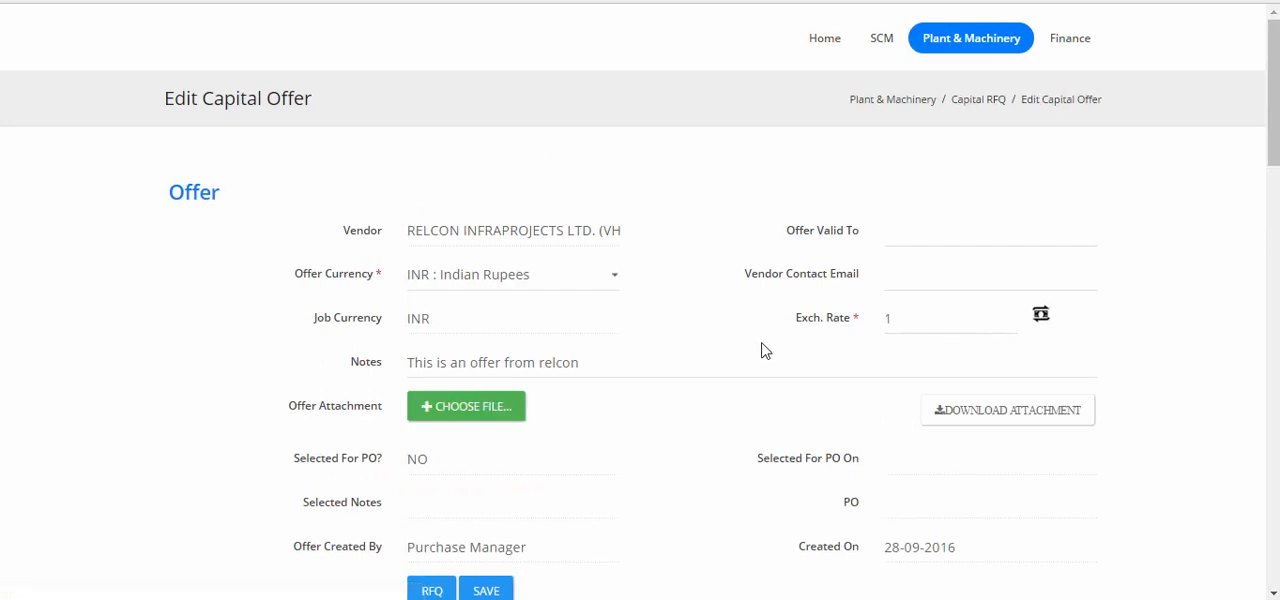
Return to the roller compactor RFQ and check the number of offers recorded for each current participant.
scroll(757, 340, down, 3)
click(425, 318)
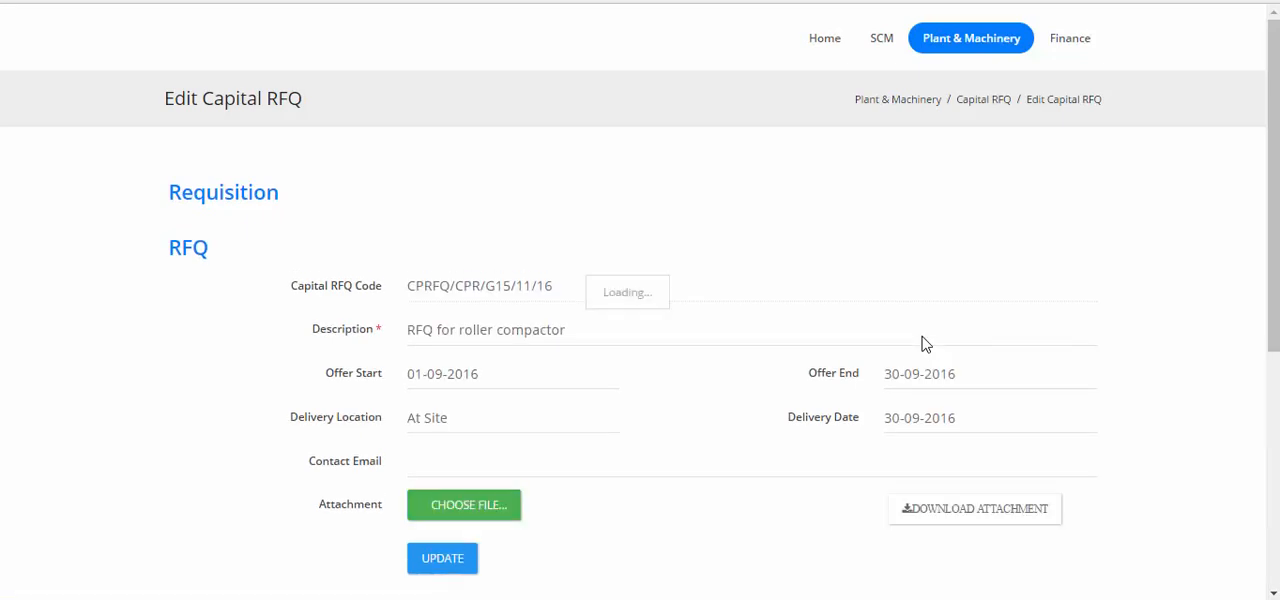
scroll(921, 335, down, 1)
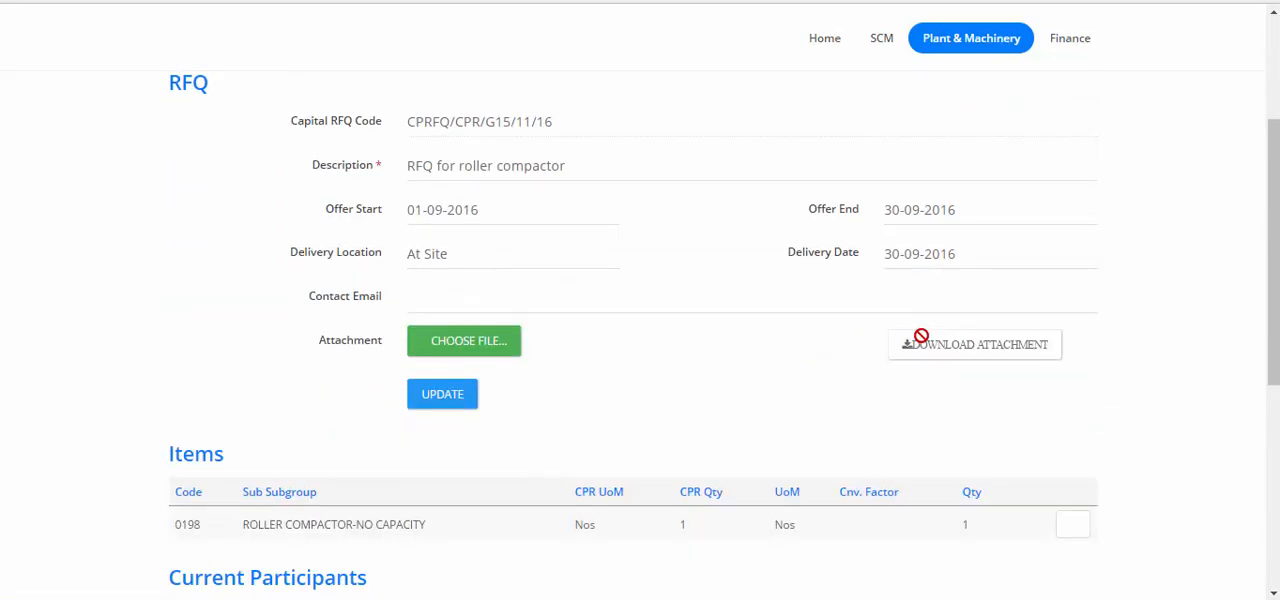
scroll(921, 335, down, 2)
scroll(833, 355, down, 3)
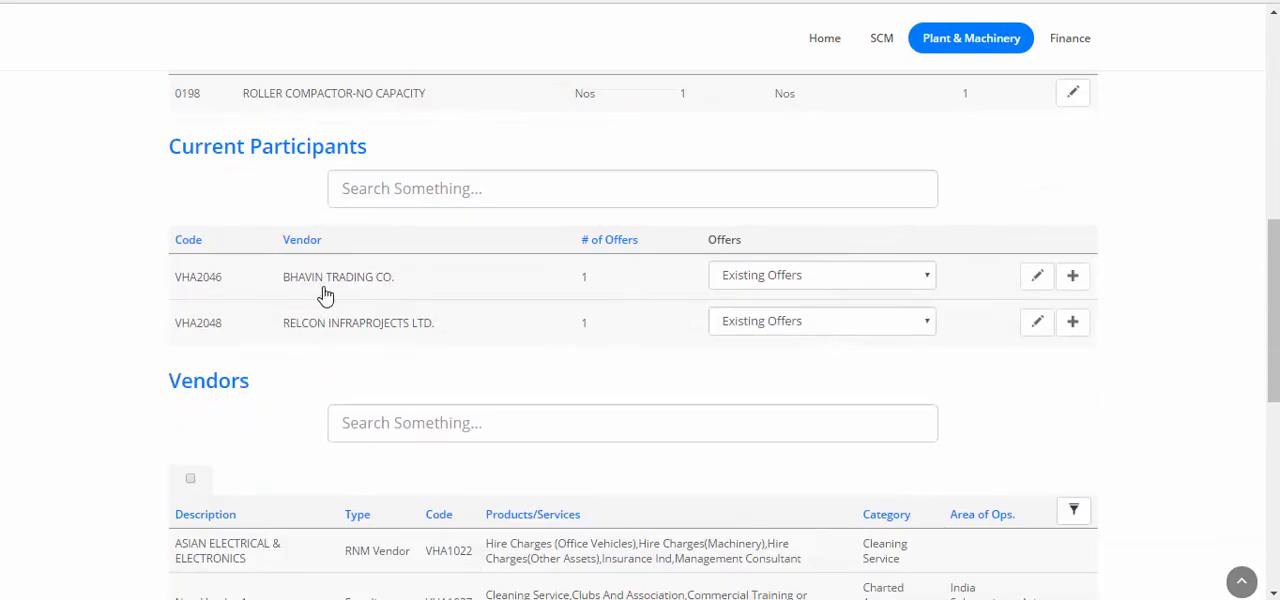
scroll(826, 300, up, 5)
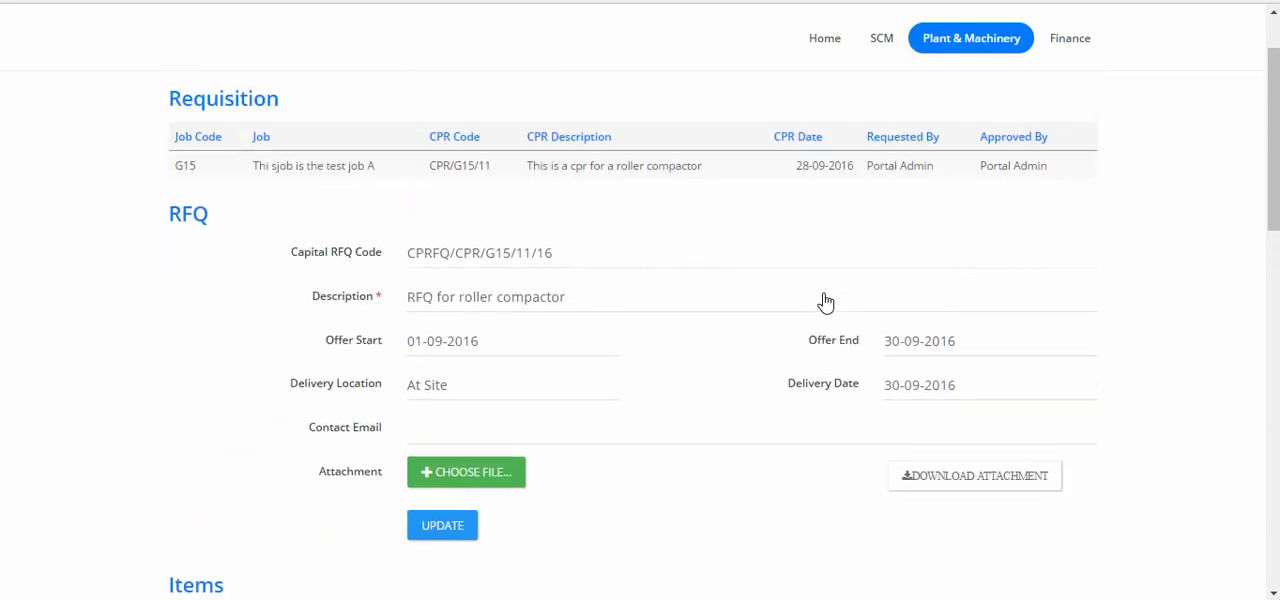
Go back to the capital RFQs and open the comparative statement for the roller compactor RFQ, CPRFQ/CPR/G15/11/16.
click(958, 46)
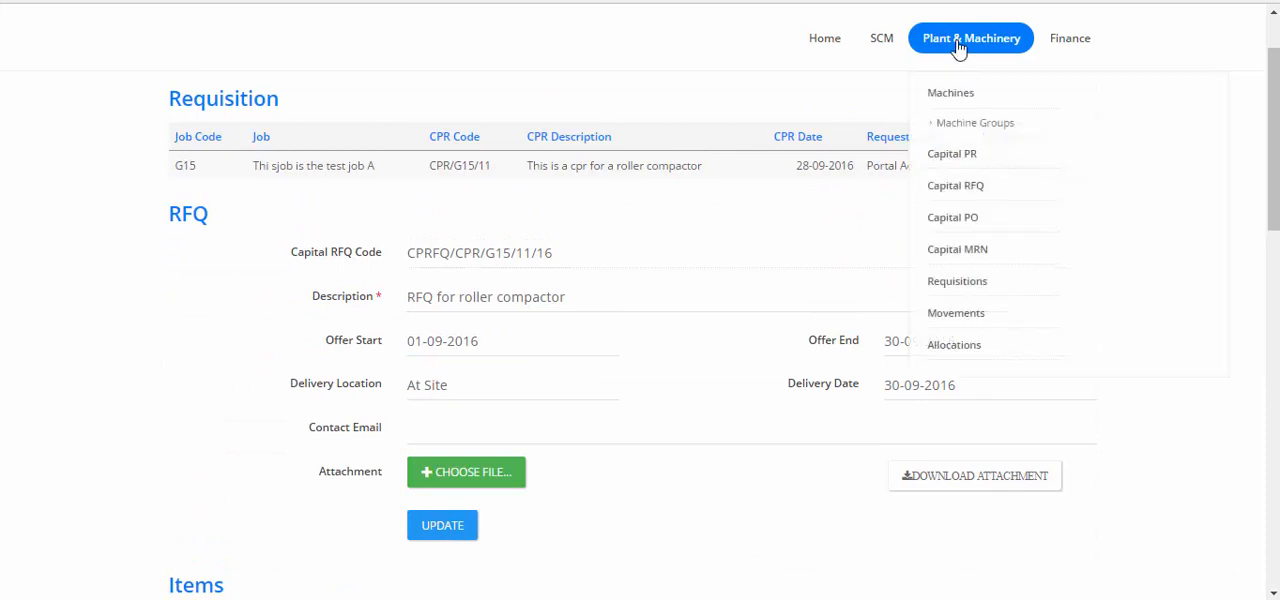
click(965, 197)
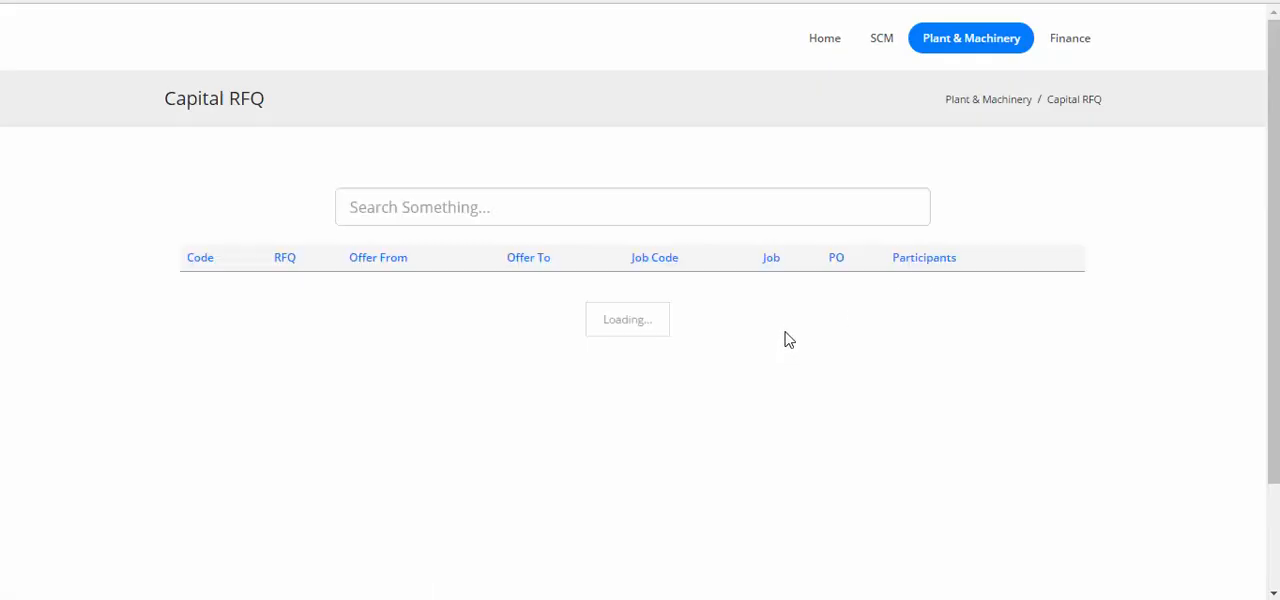
scroll(786, 337, down, 3)
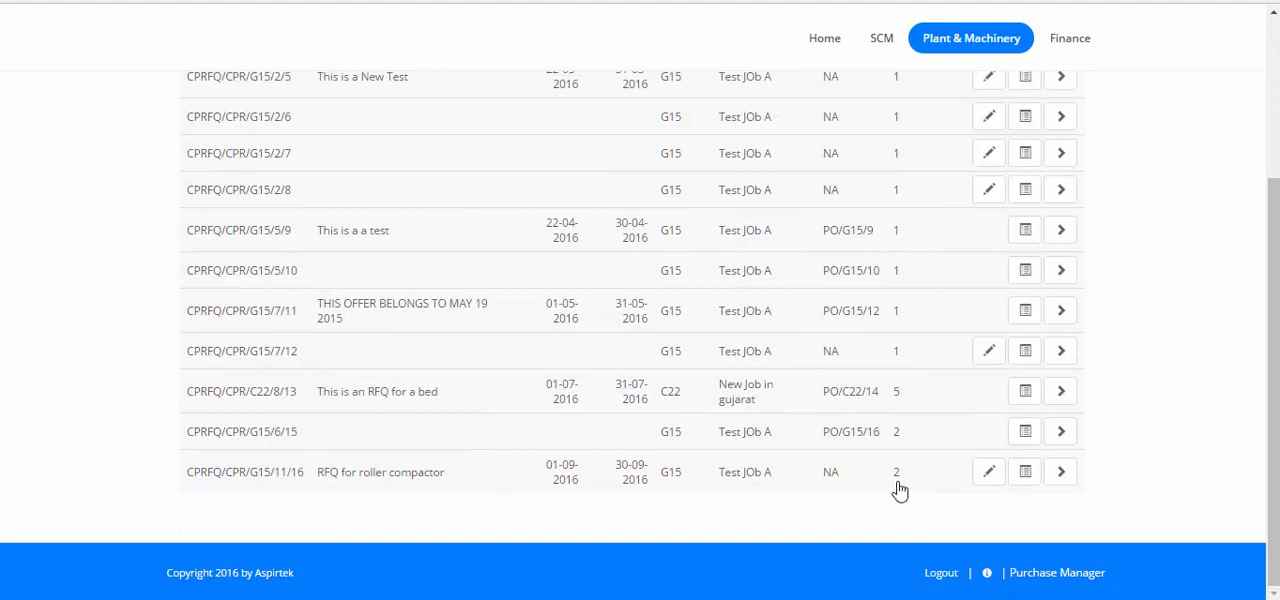
click(1026, 472)
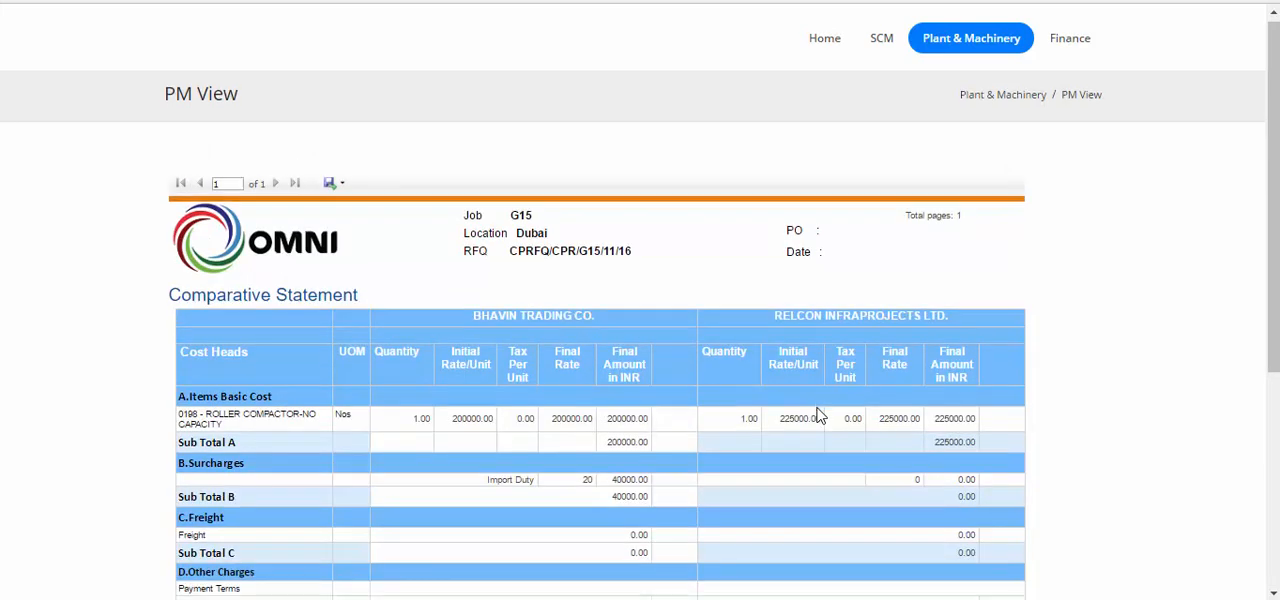
Compare both vendors' basic costs, surcharges, other charges, landed costs, supplier positions and offer notes in the comparative statement.
scroll(815, 414, down, 1)
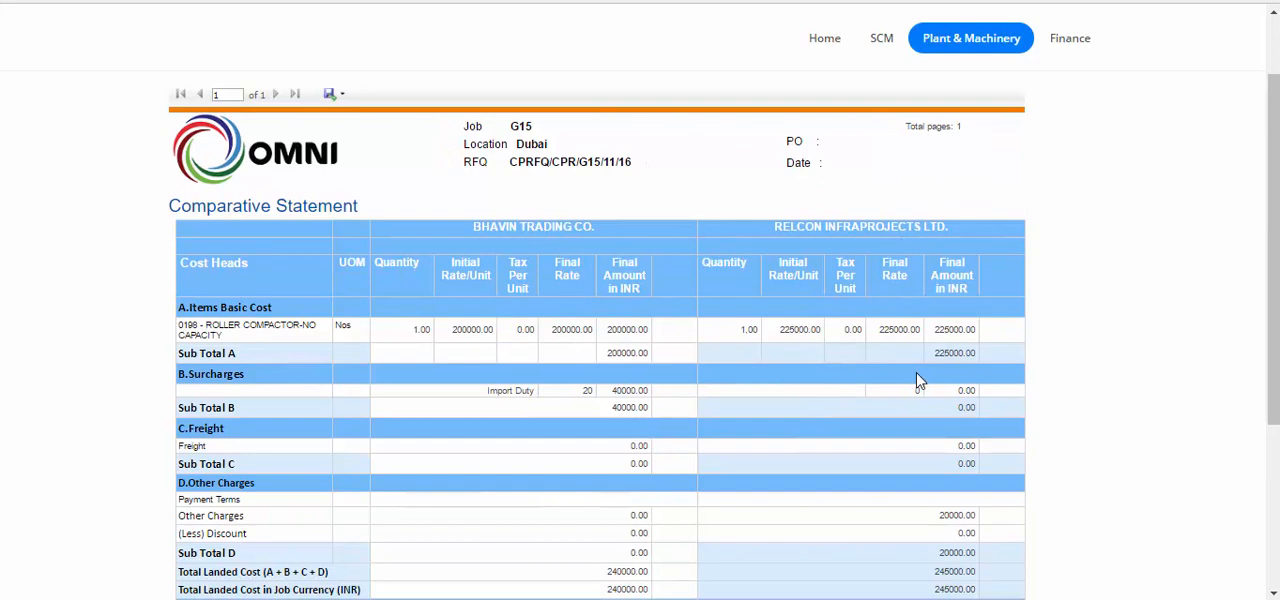
scroll(918, 380, down, 1)
scroll(916, 375, down, 1)
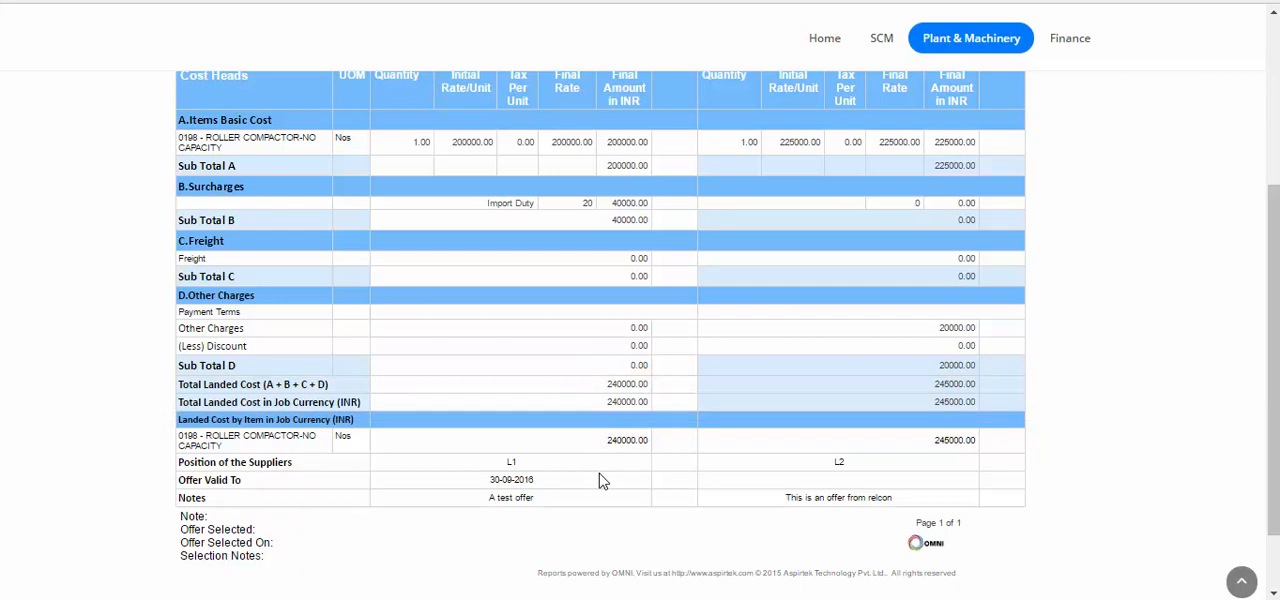
scroll(600, 480, up, 3)
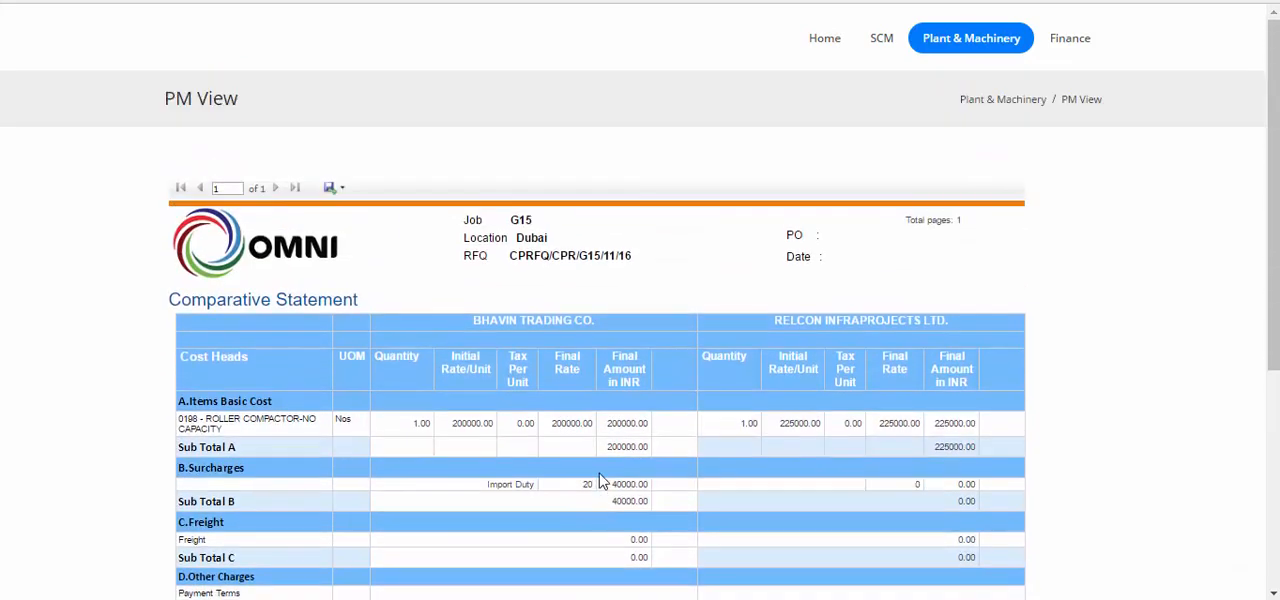
View the comparative statement's export formats and open the roller compactor RFQ, CPRFQ/CPR/G15/11/16, for editing.
click(337, 189)
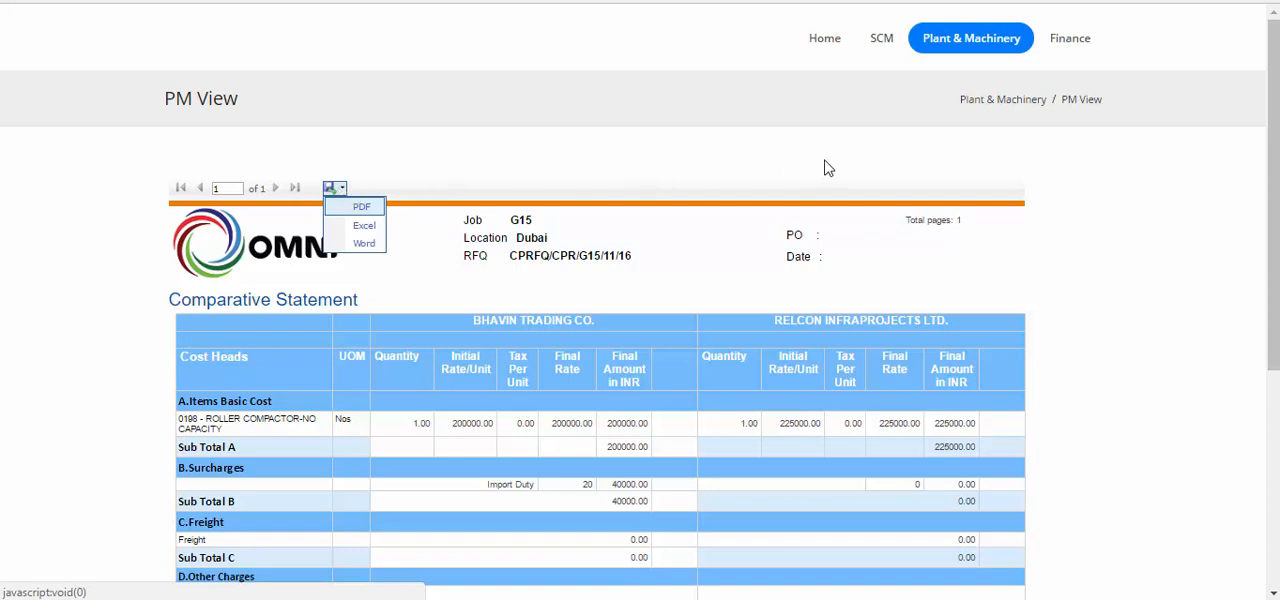
mouse_move(966, 53)
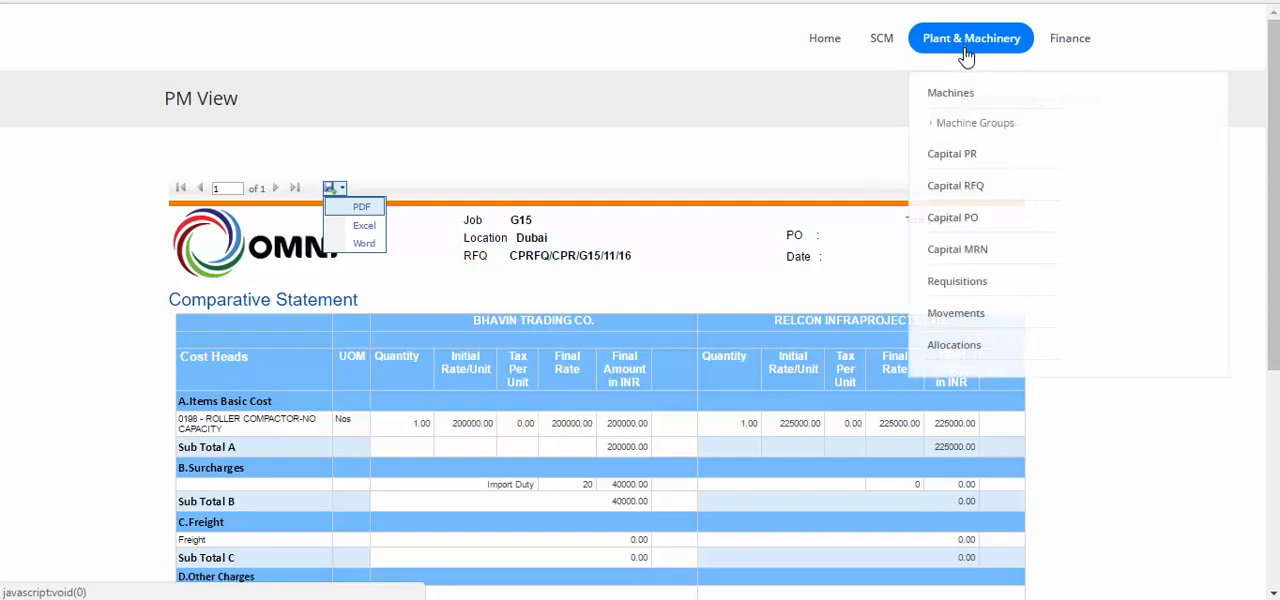
click(939, 200)
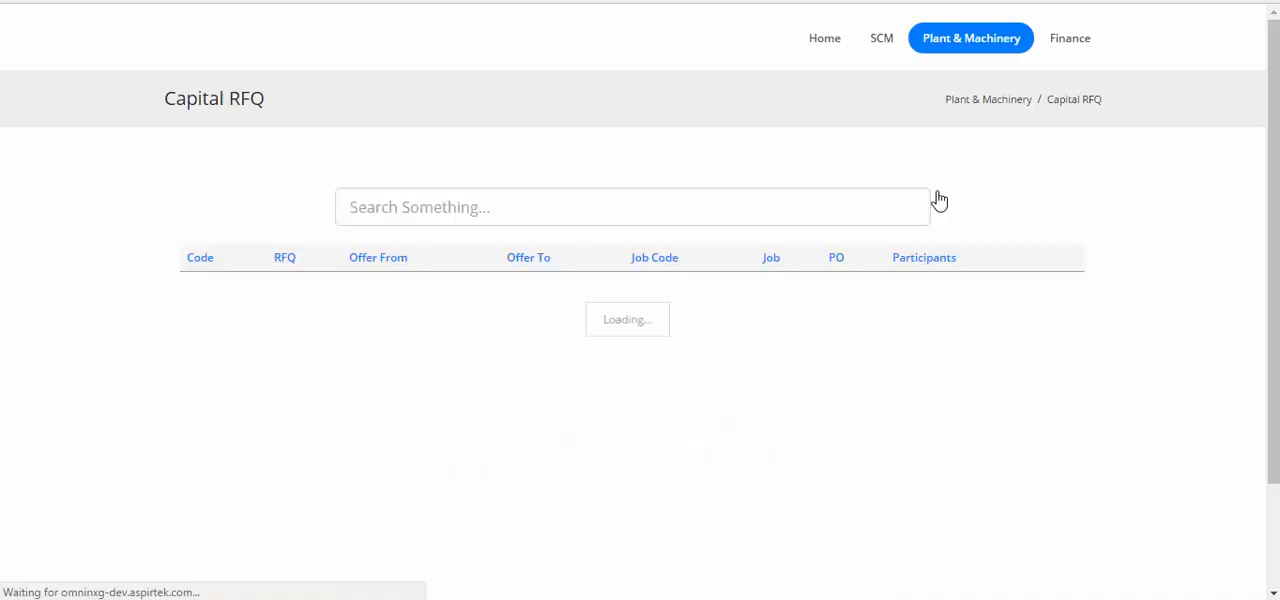
scroll(700, 390, down, 3)
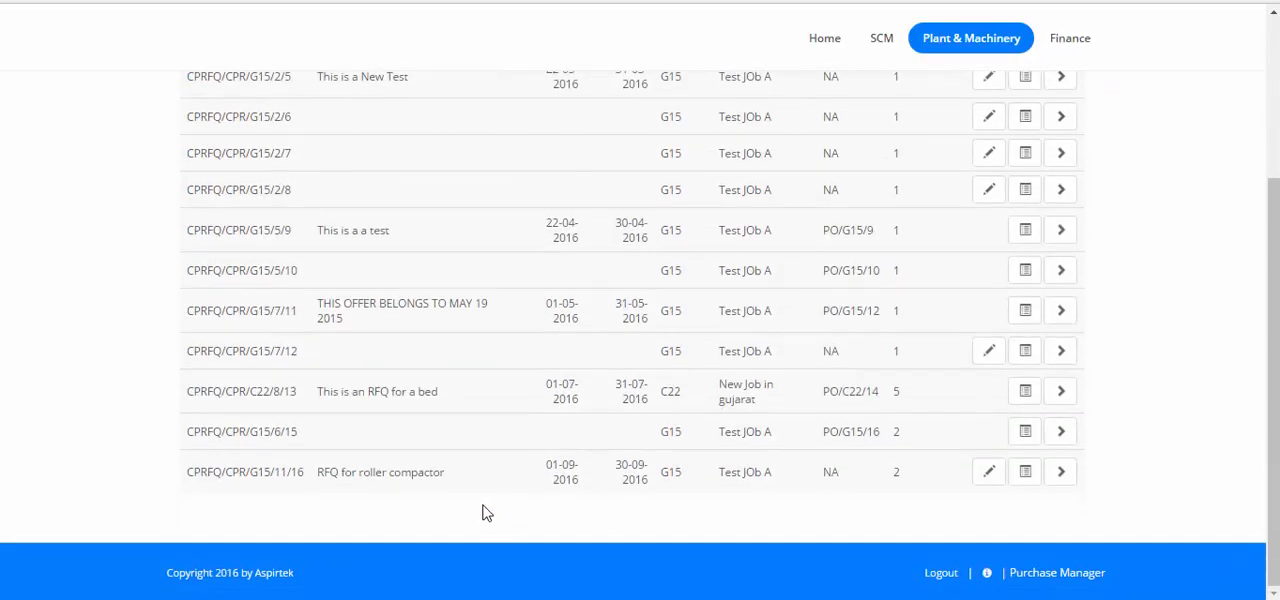
click(990, 475)
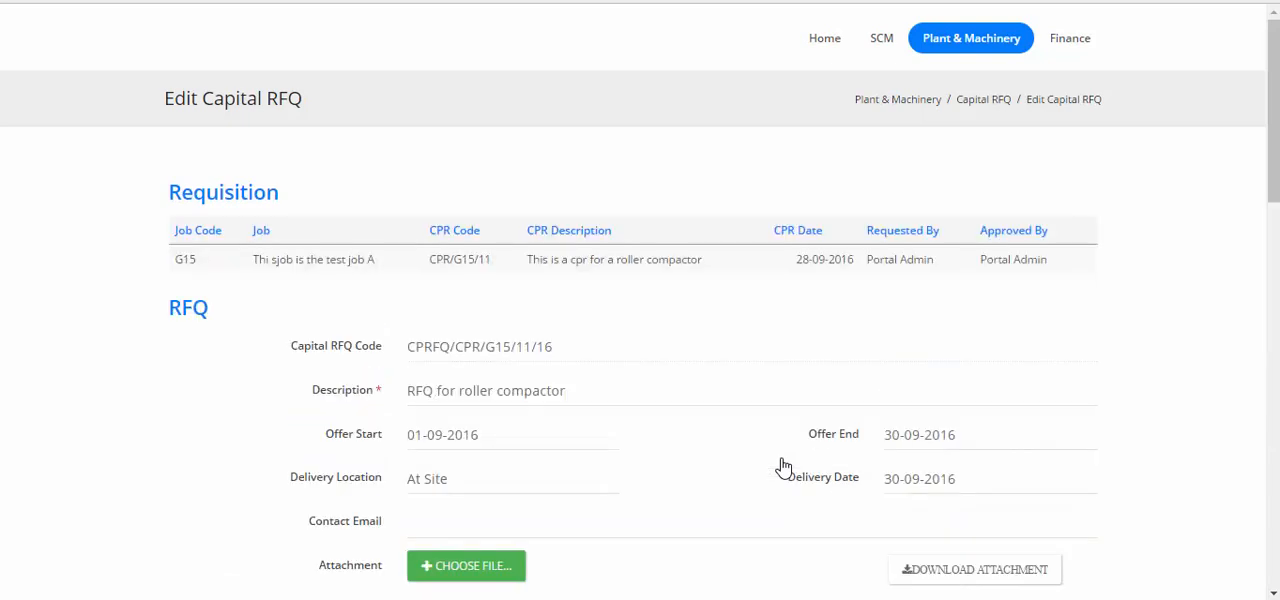
Choose Offer No: 13 for current participant BHAVIN TRADING CO. and open that offer for editing.
scroll(783, 467, down, 4)
scroll(783, 467, down, 3)
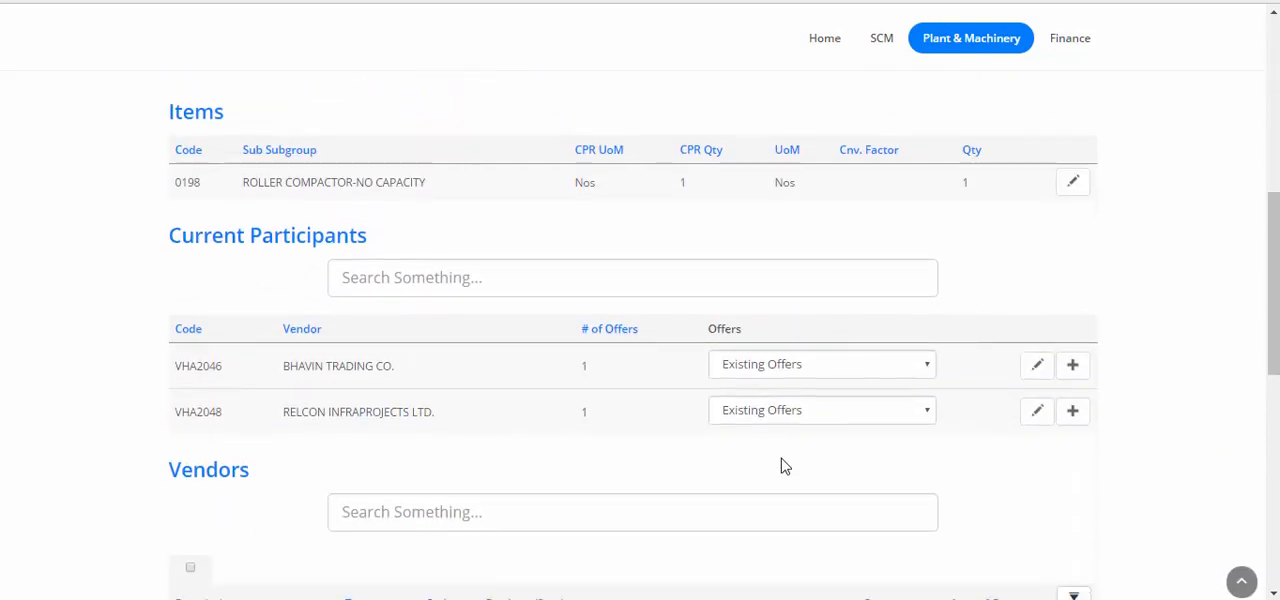
click(788, 186)
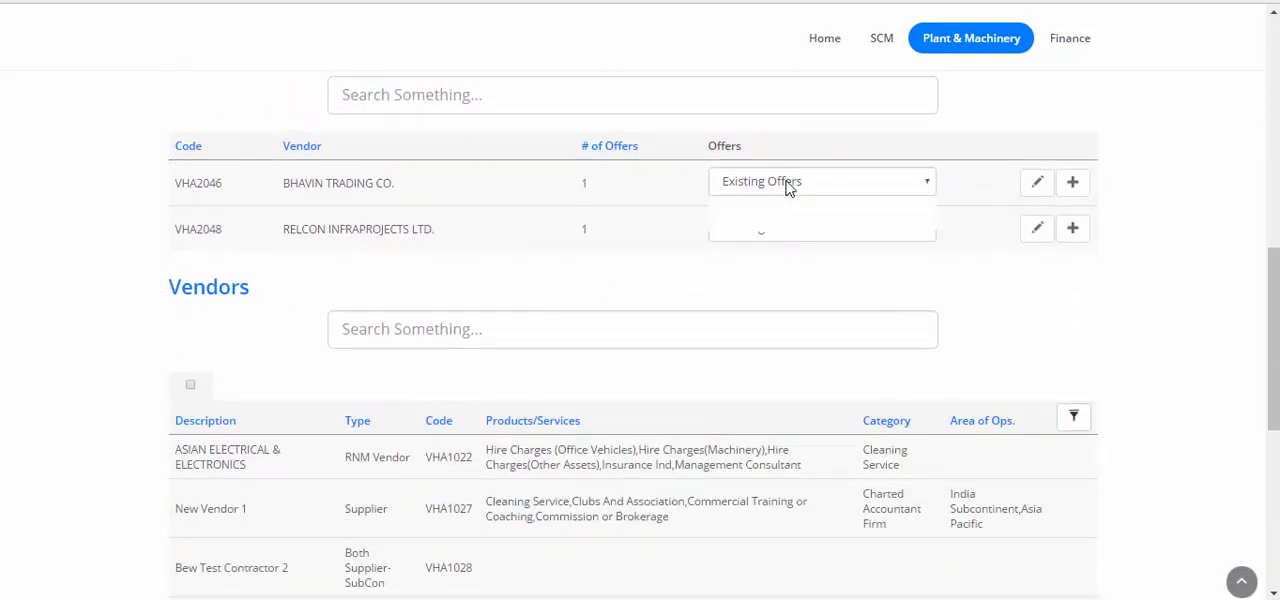
click(766, 218)
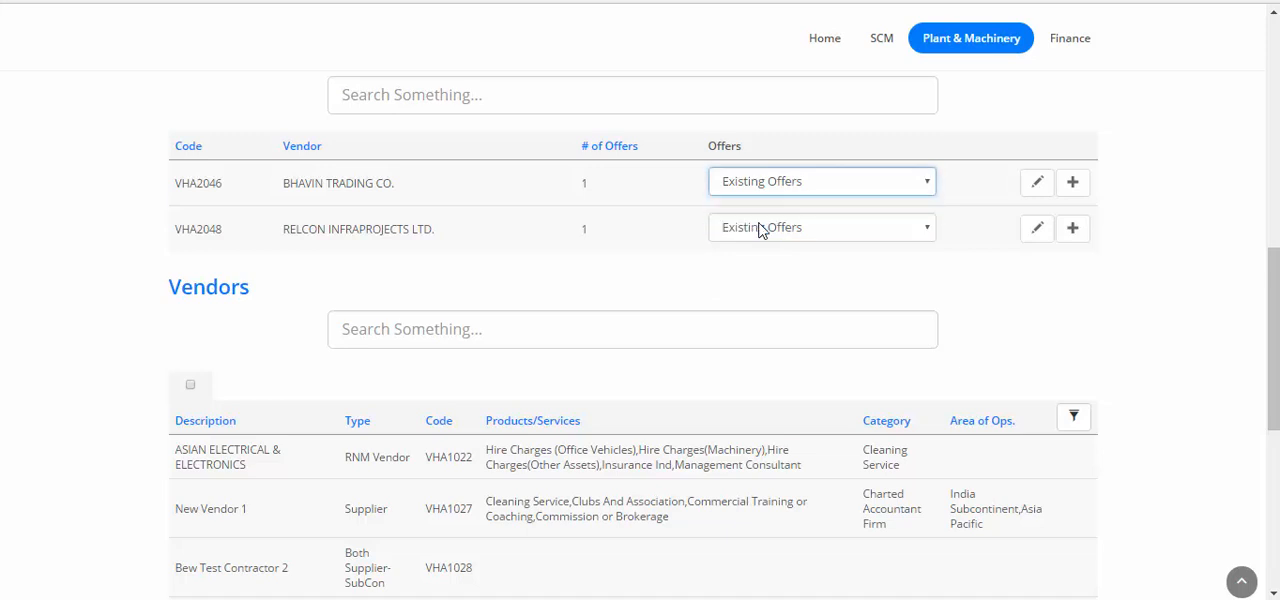
click(1039, 189)
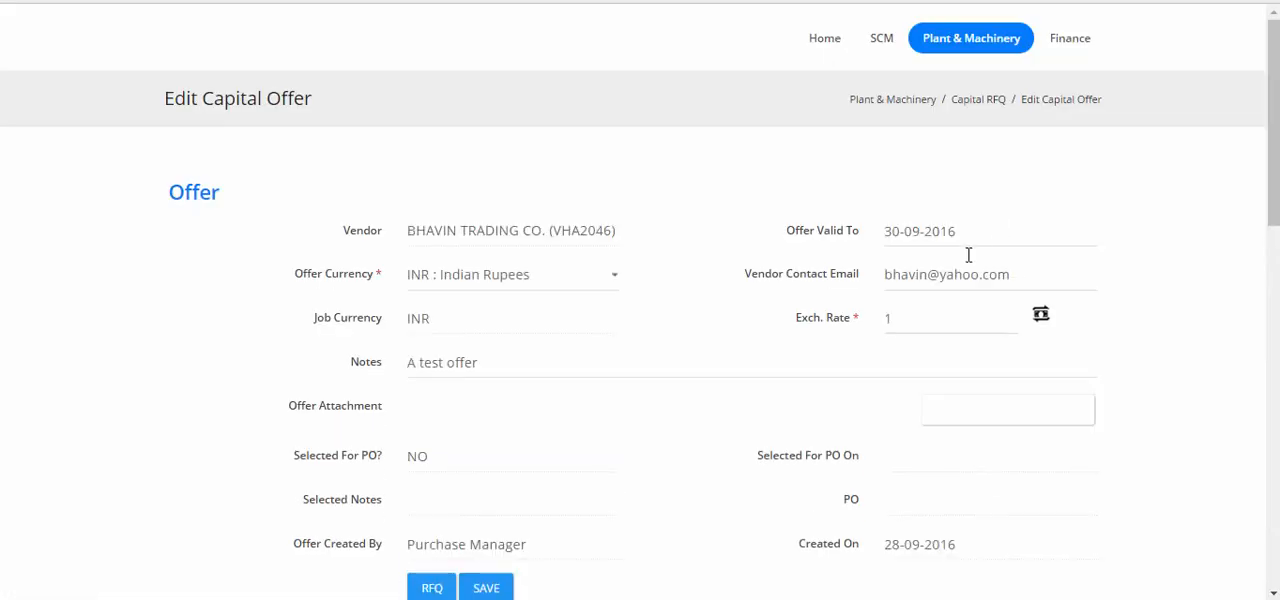
Select the BHAVIN TRADING CO. offer for the RFQ with the note "This offer from bhavin is the best".
scroll(968, 255, down, 5)
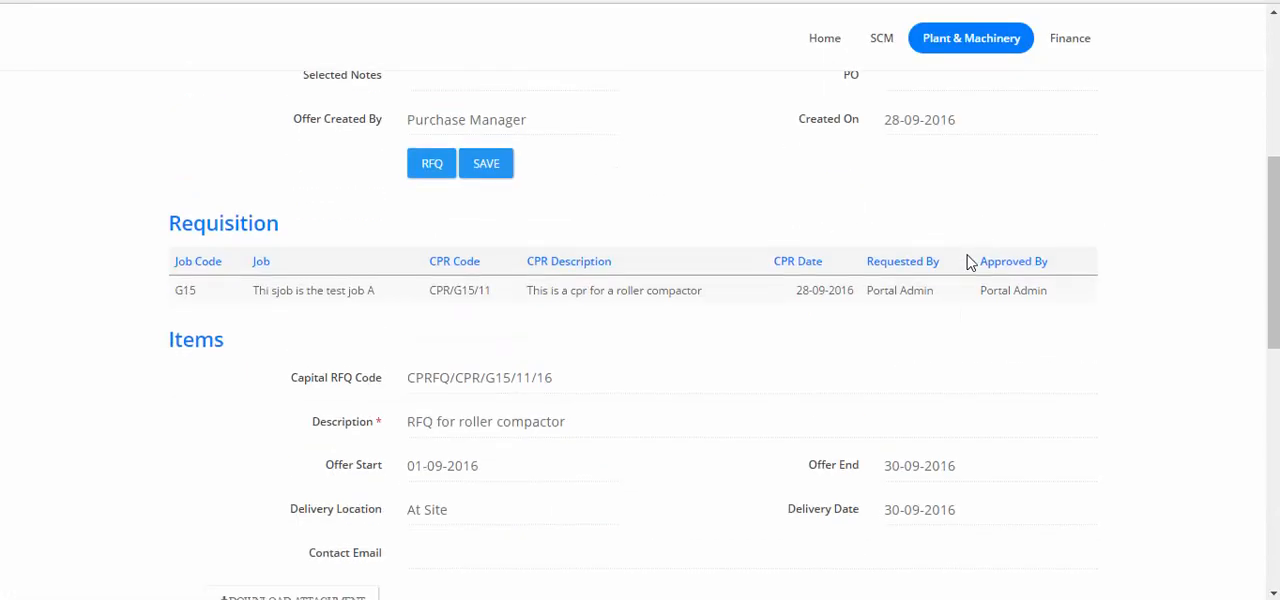
scroll(968, 262, down, 15)
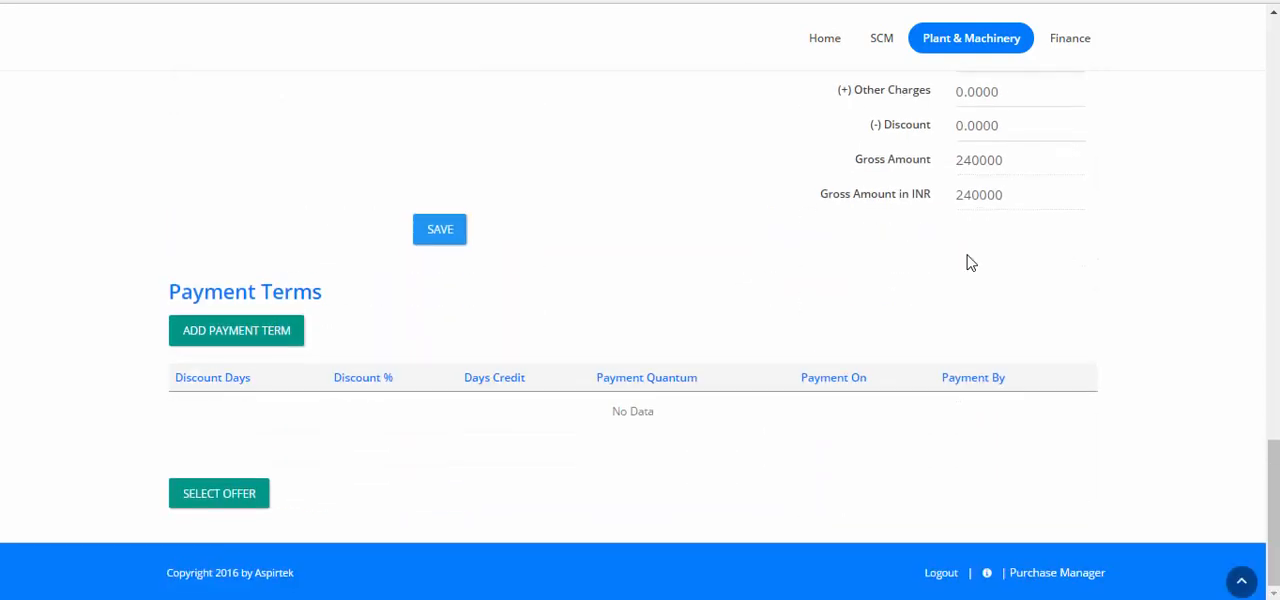
click(188, 497)
click(697, 194)
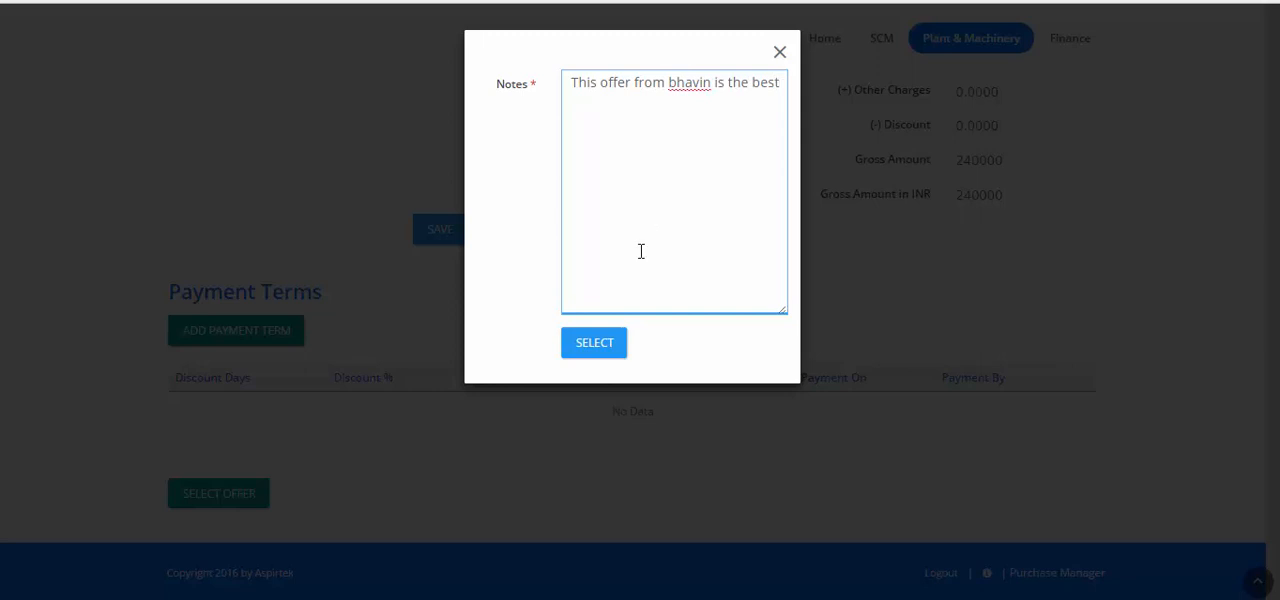
click(590, 352)
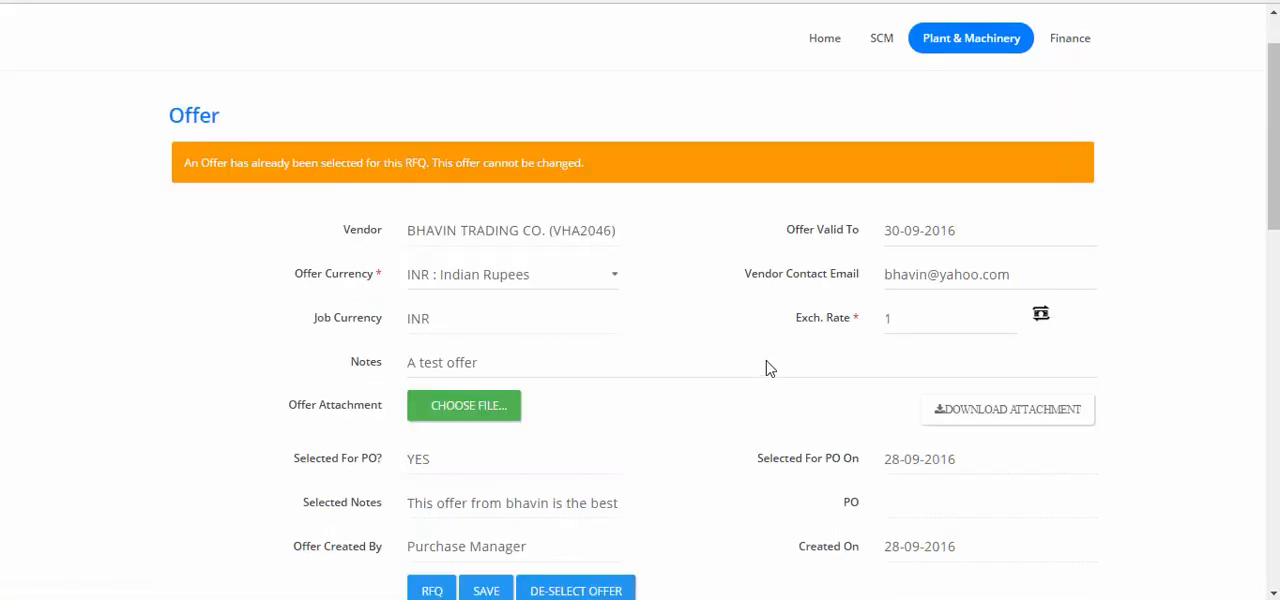
Check the offer's selection details, then return to its RFQ and review the RFQ details and current participants.
scroll(724, 415, up, 1)
scroll(498, 494, down, 2)
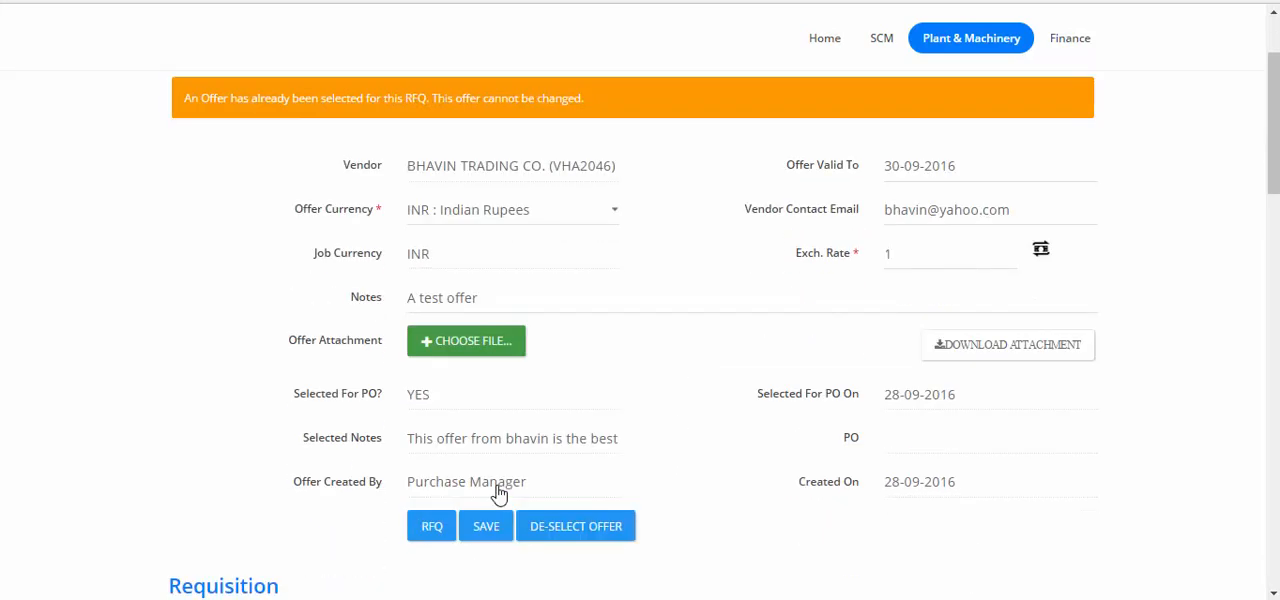
click(428, 490)
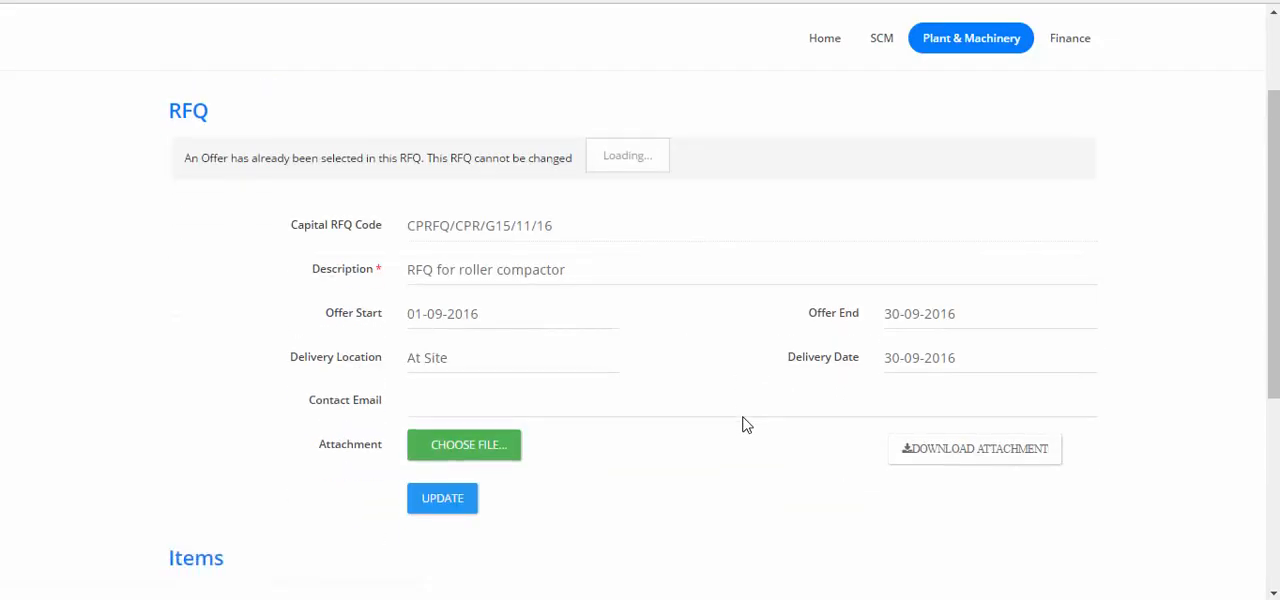
scroll(742, 415, down, 5)
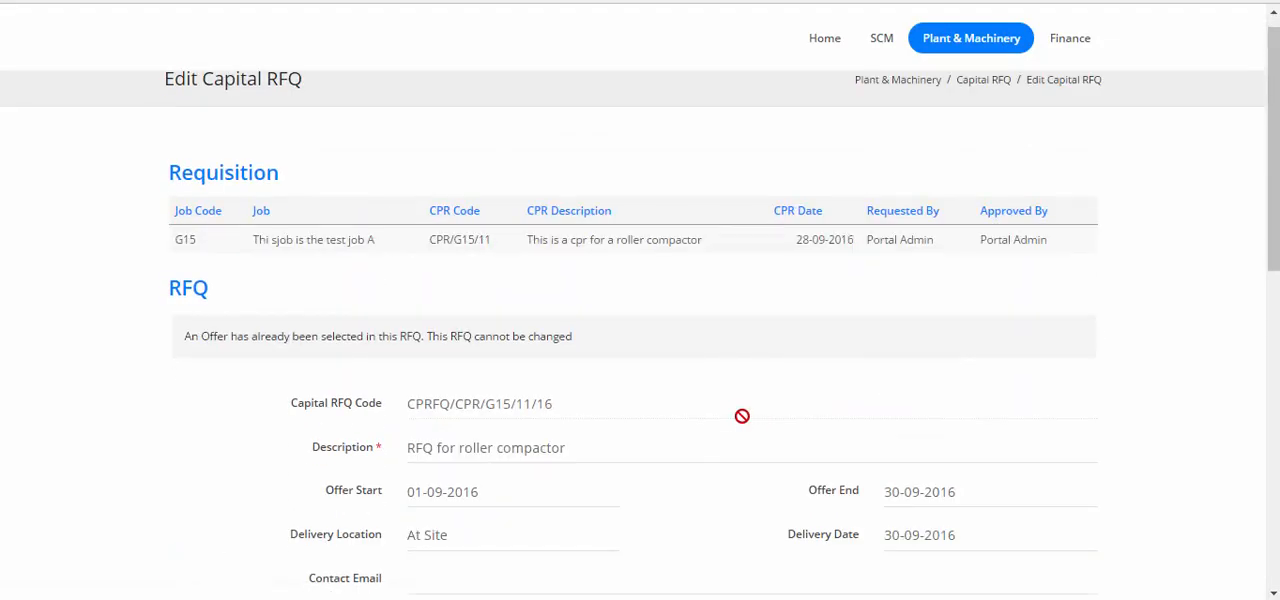
scroll(745, 423, down, 2)
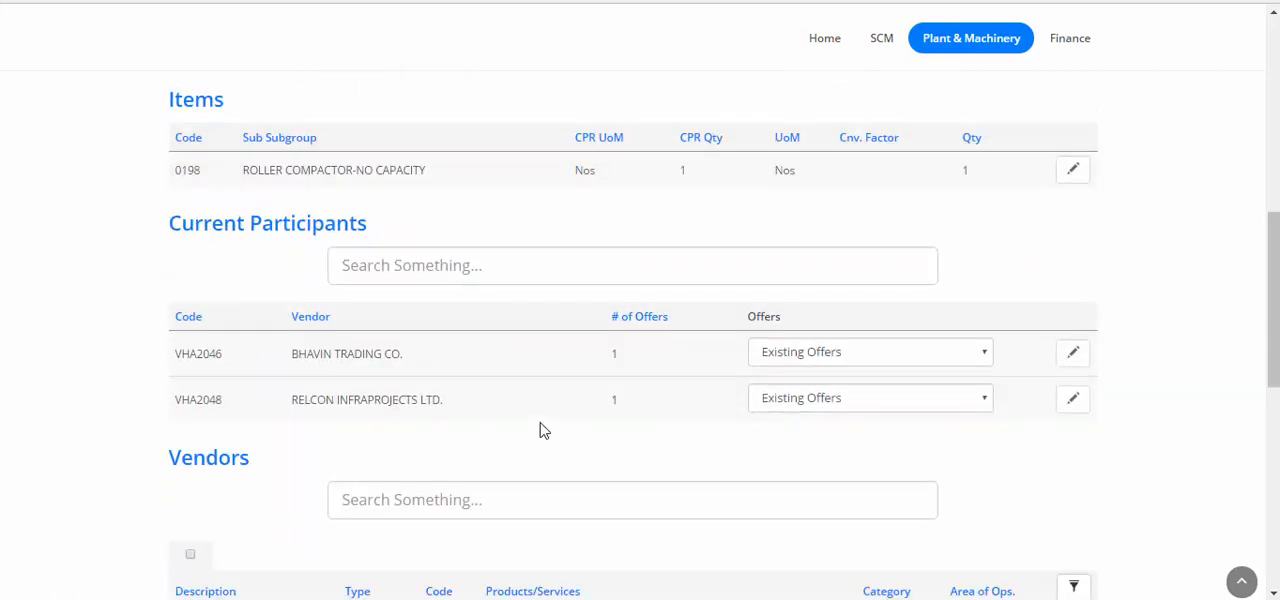
Create a capital PO from the selected BHAVIN TRADING CO. offer for CPRFQ/CPR/G15/11/16 and confirm the creation.
mouse_move(971, 58)
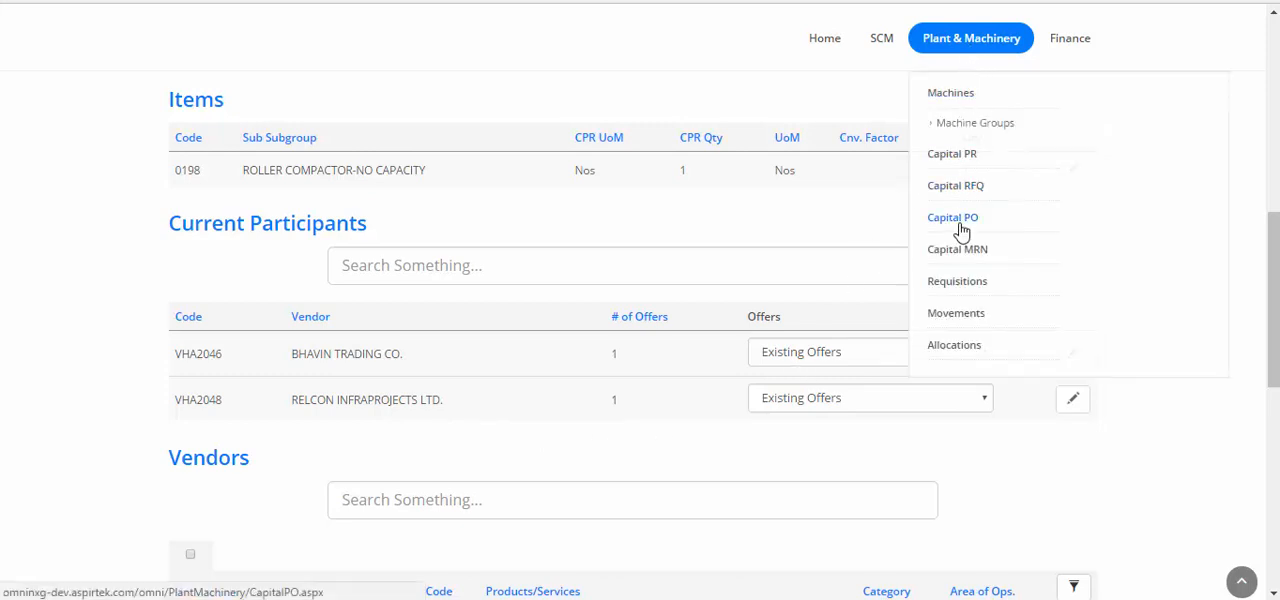
click(958, 222)
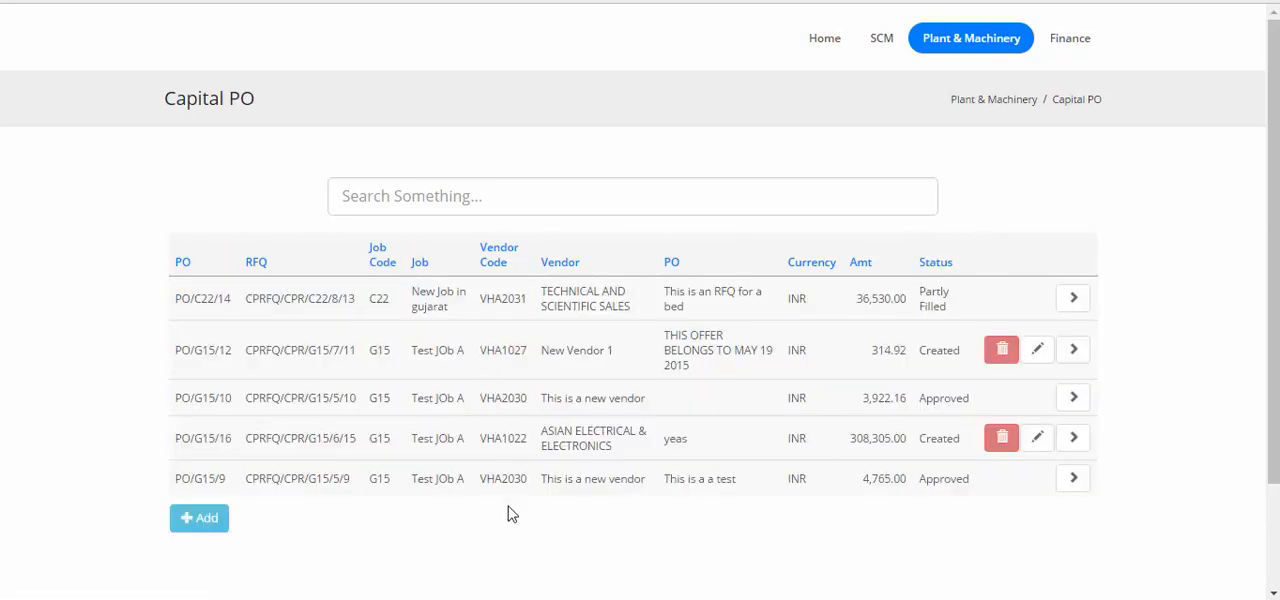
click(197, 528)
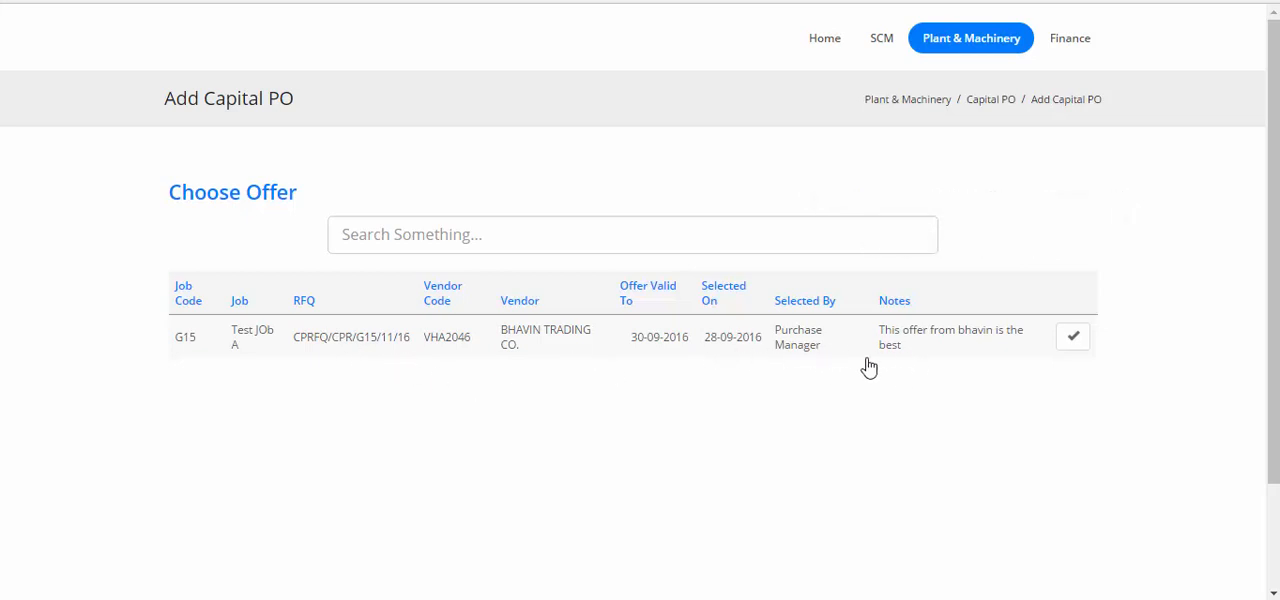
click(1075, 340)
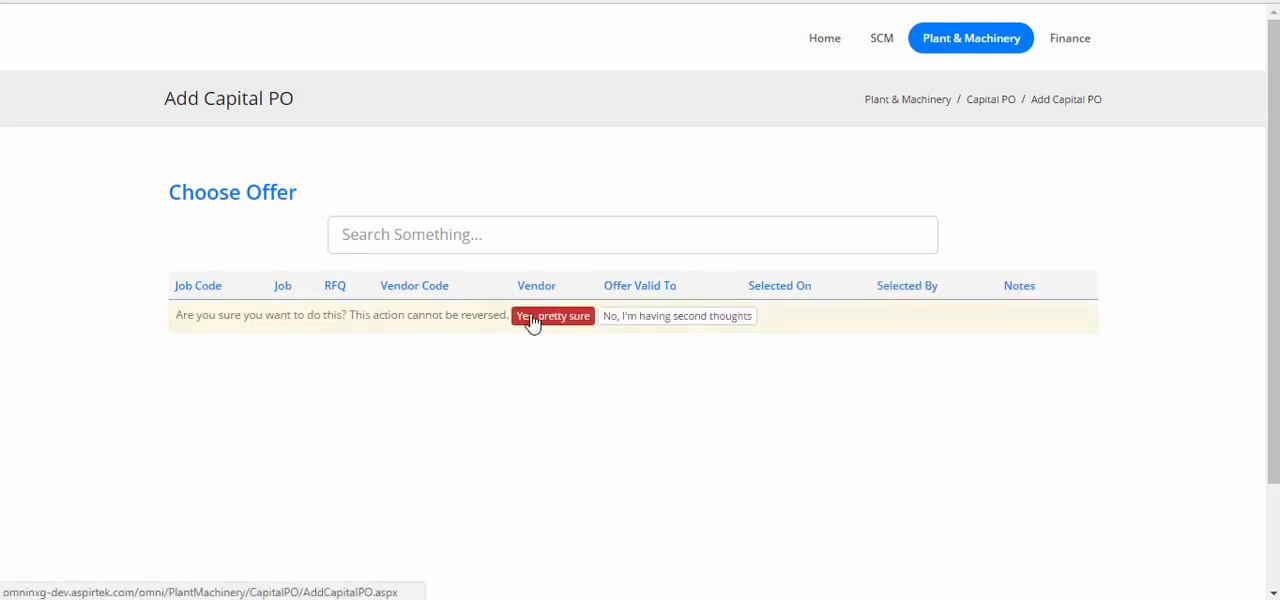
click(531, 318)
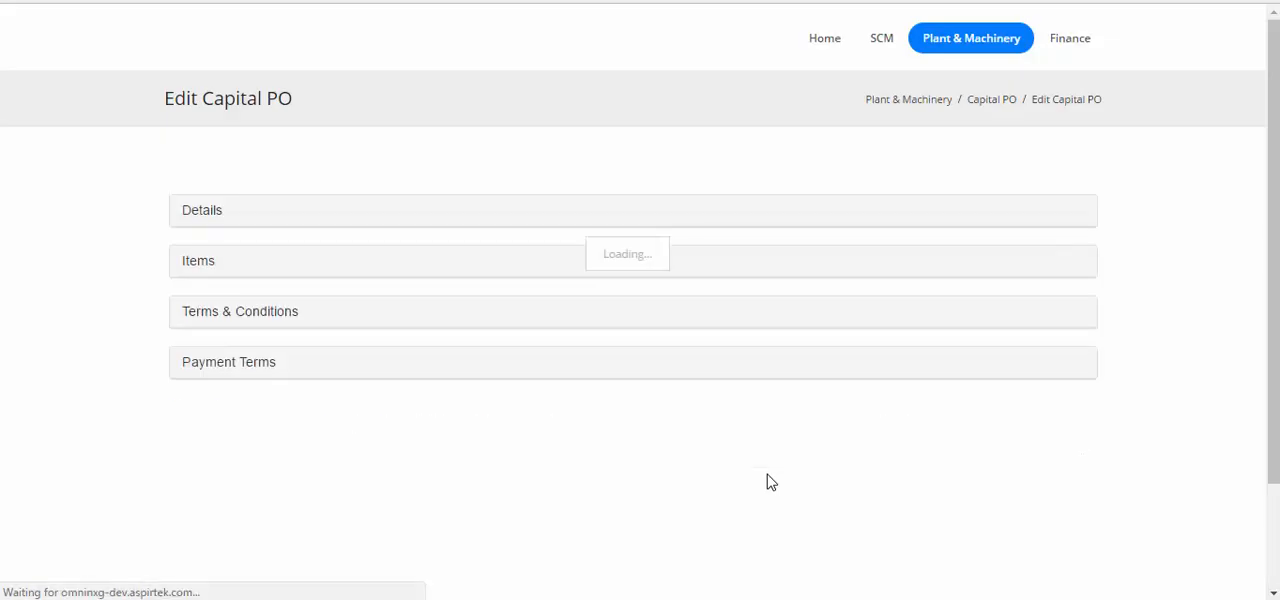
Set the PO's expected ready date to 30-09-2016, ship date to 07-10-2016 and arrival date to 31-10-2016, and update the PO.
scroll(772, 422, down, 3)
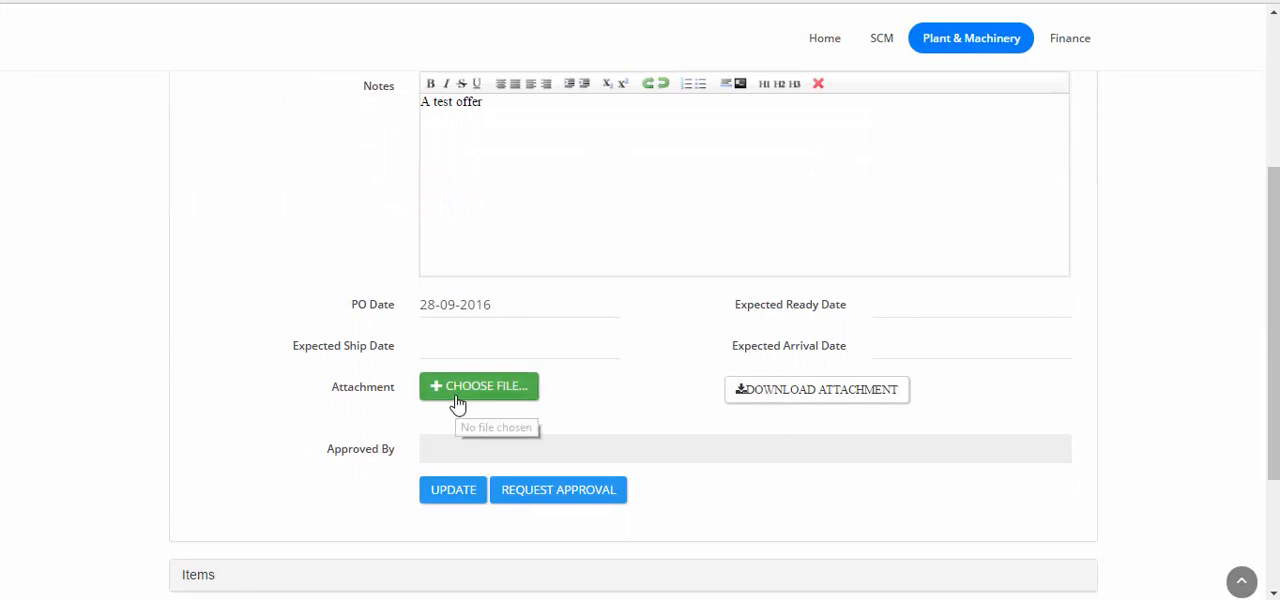
click(891, 303)
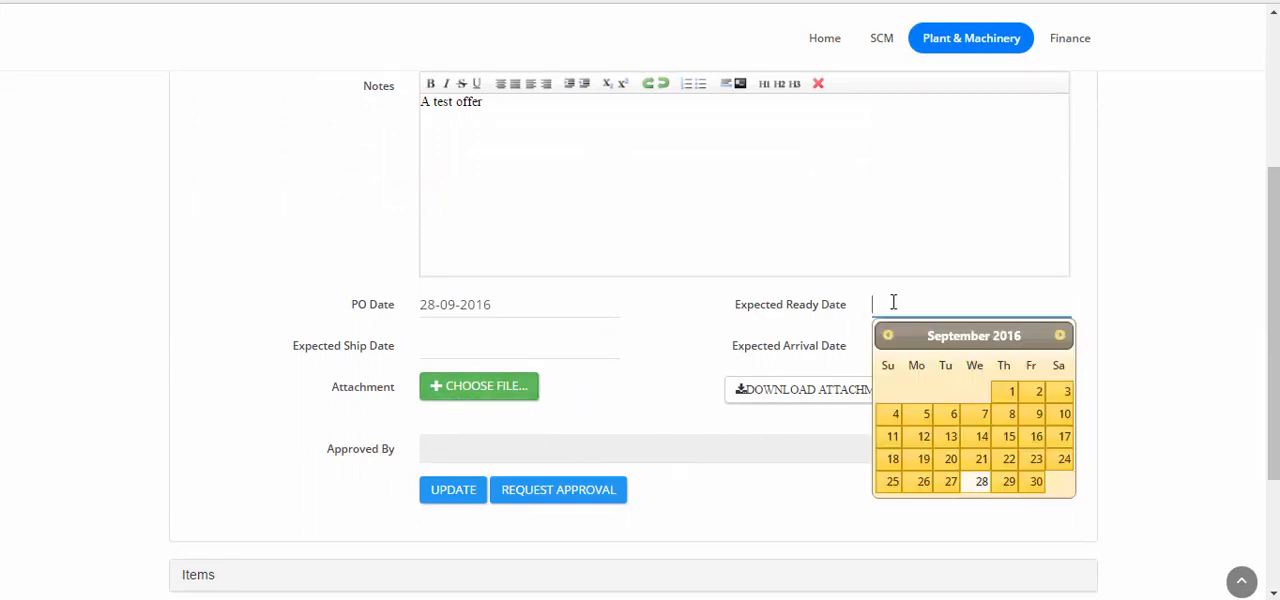
click(1036, 484)
click(470, 343)
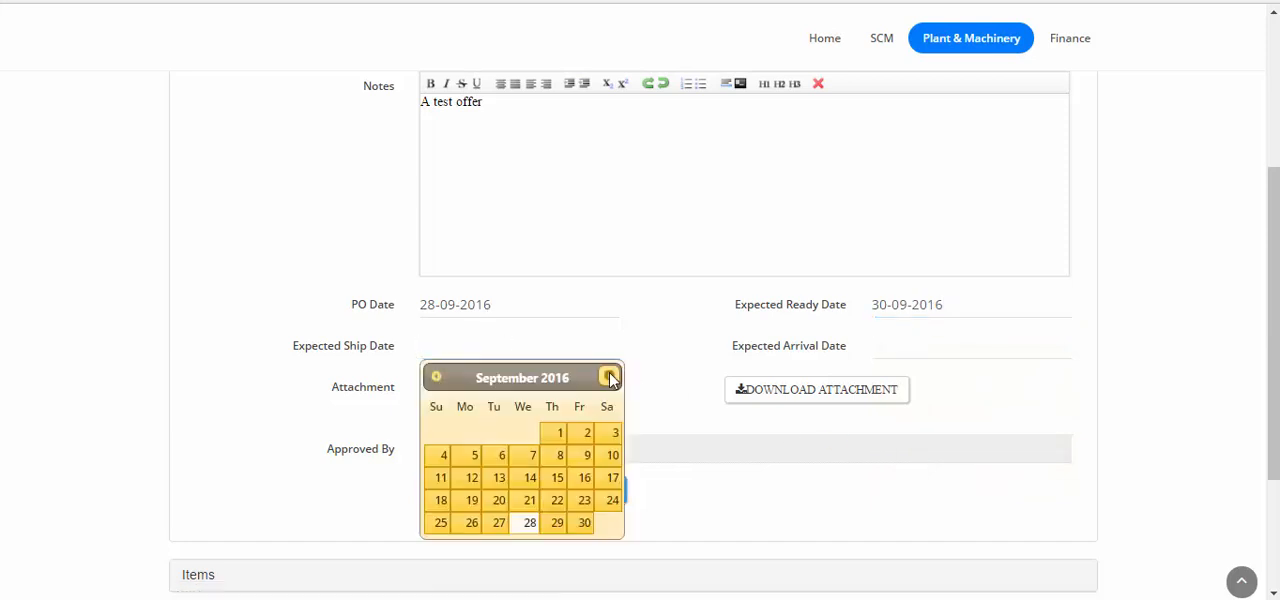
click(608, 376)
click(584, 457)
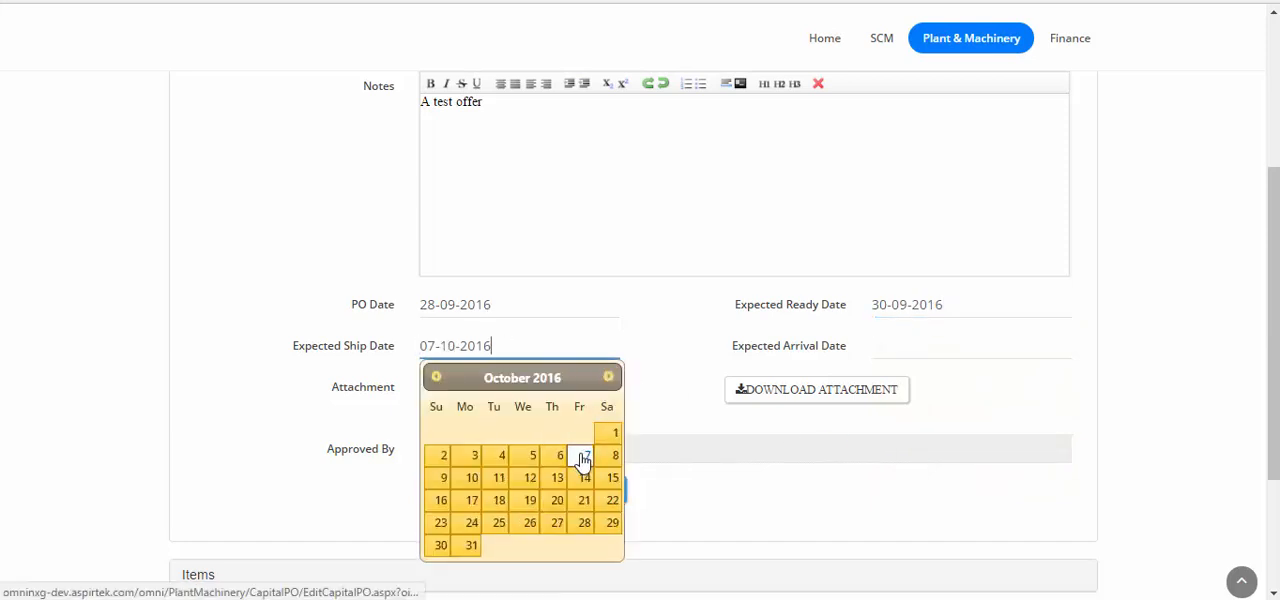
click(899, 348)
click(1059, 377)
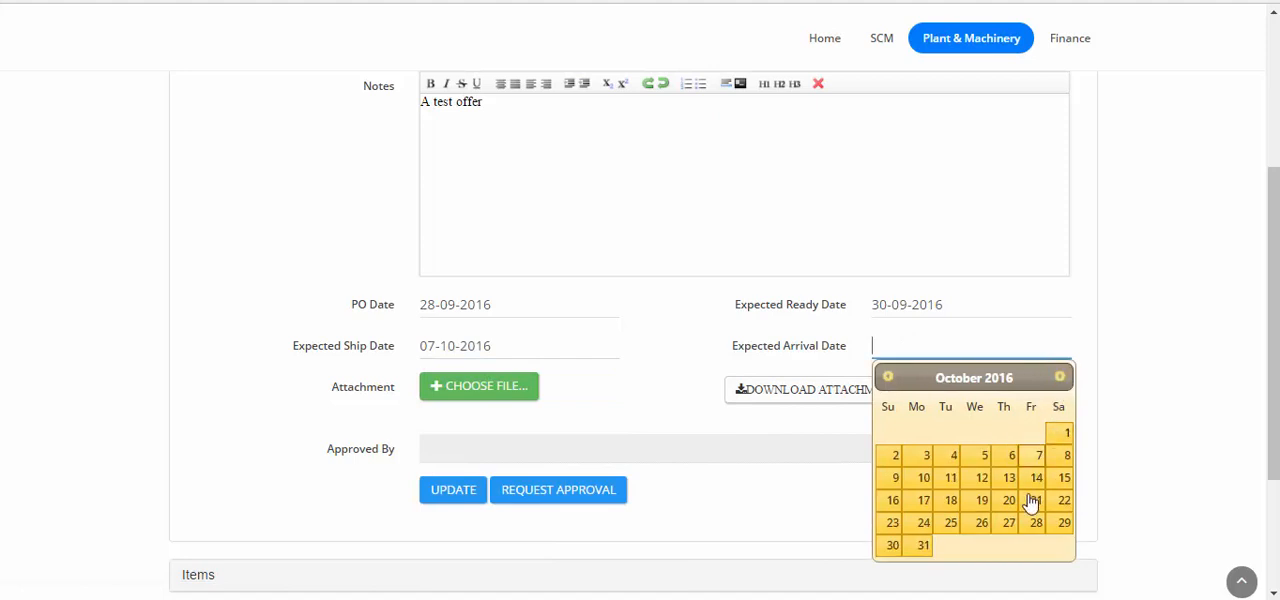
click(922, 545)
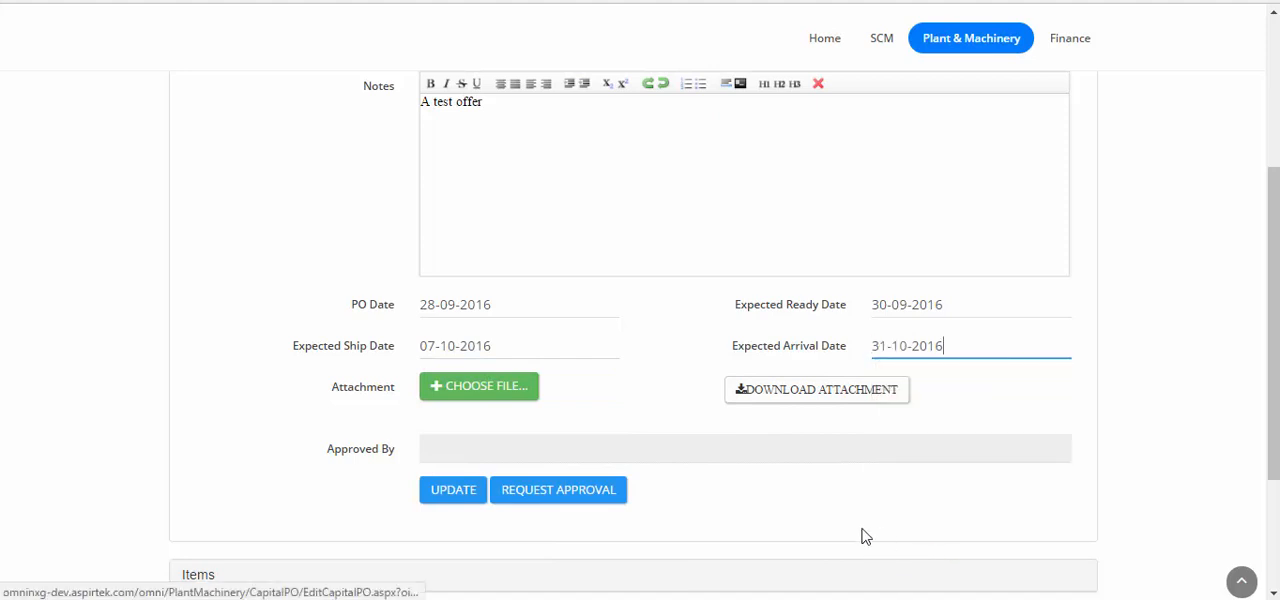
click(460, 497)
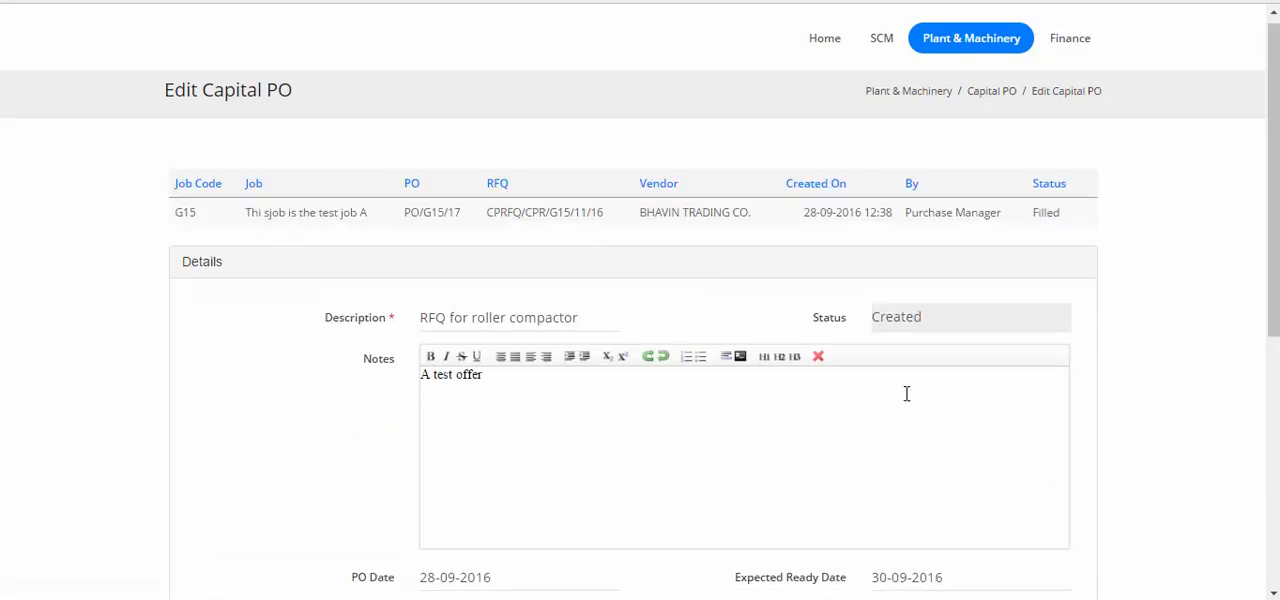
Expand the PO's items and review the roller compactor's rates, inventory value, surcharges and gross amounts.
scroll(905, 395, down, 5)
click(200, 376)
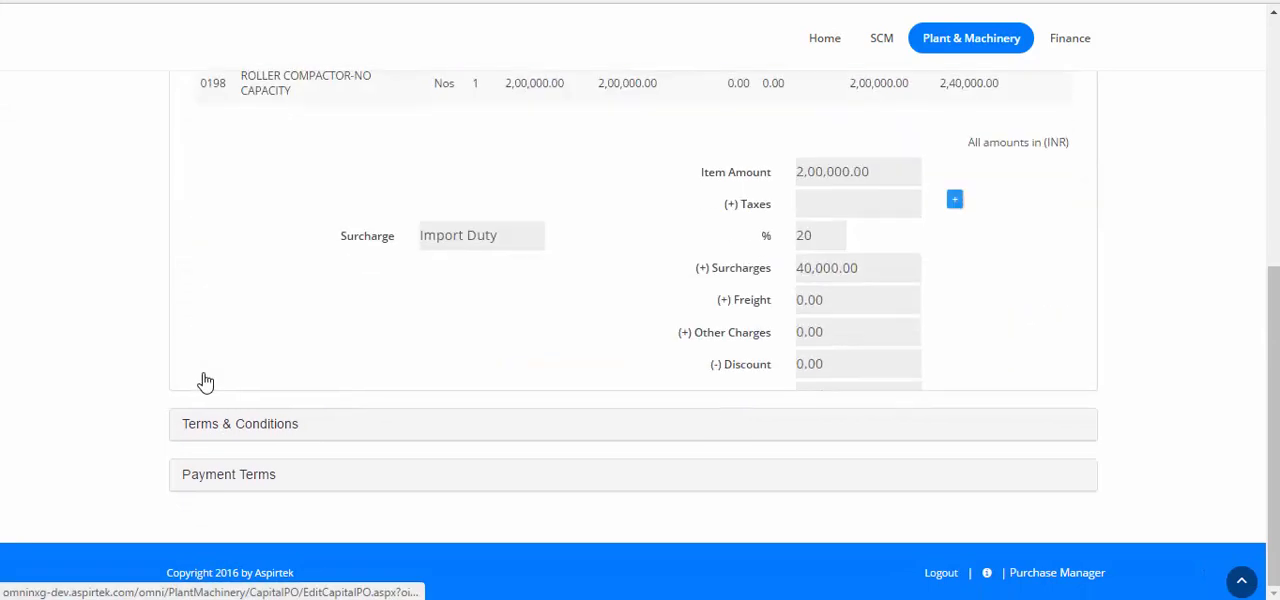
scroll(615, 351, up, 2)
scroll(615, 351, up, 2)
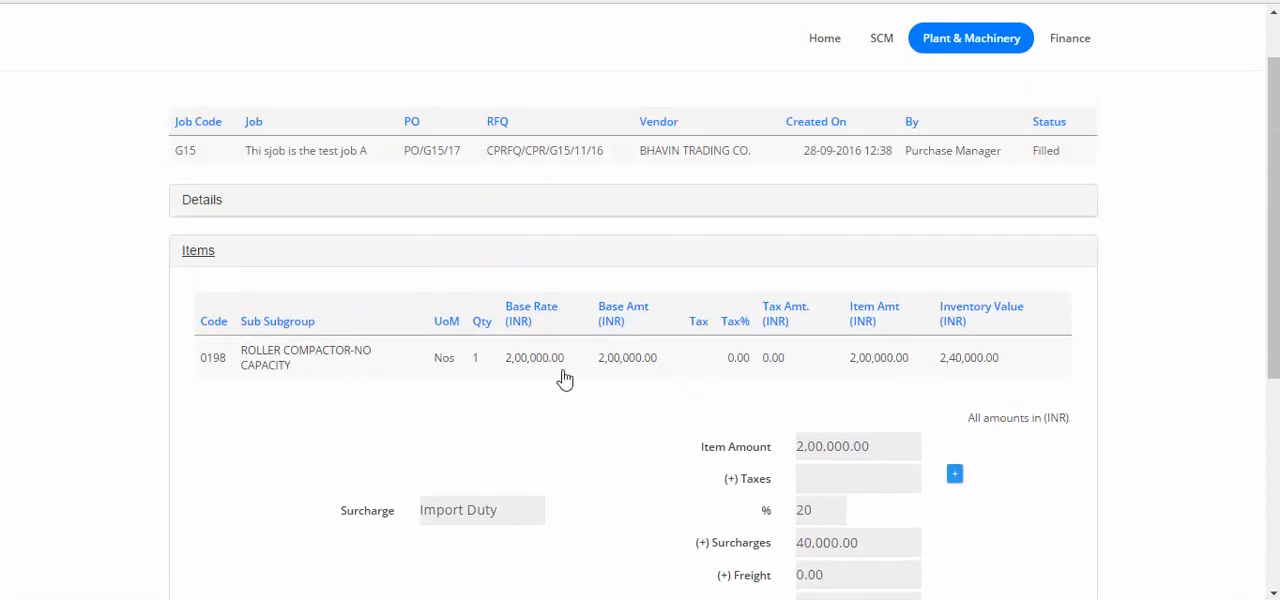
scroll(740, 383, down, 1)
scroll(740, 383, down, 3)
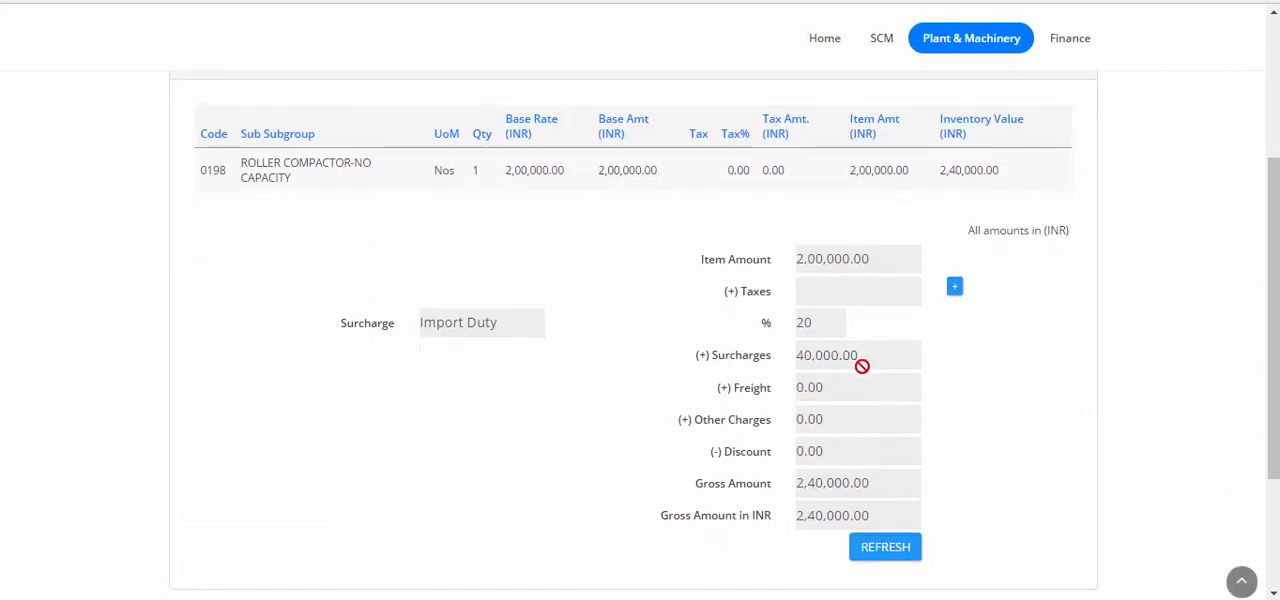
Add the tax "Maha VAT 12.5% 2016-2017 (Asset)" to the PO and save it.
click(955, 290)
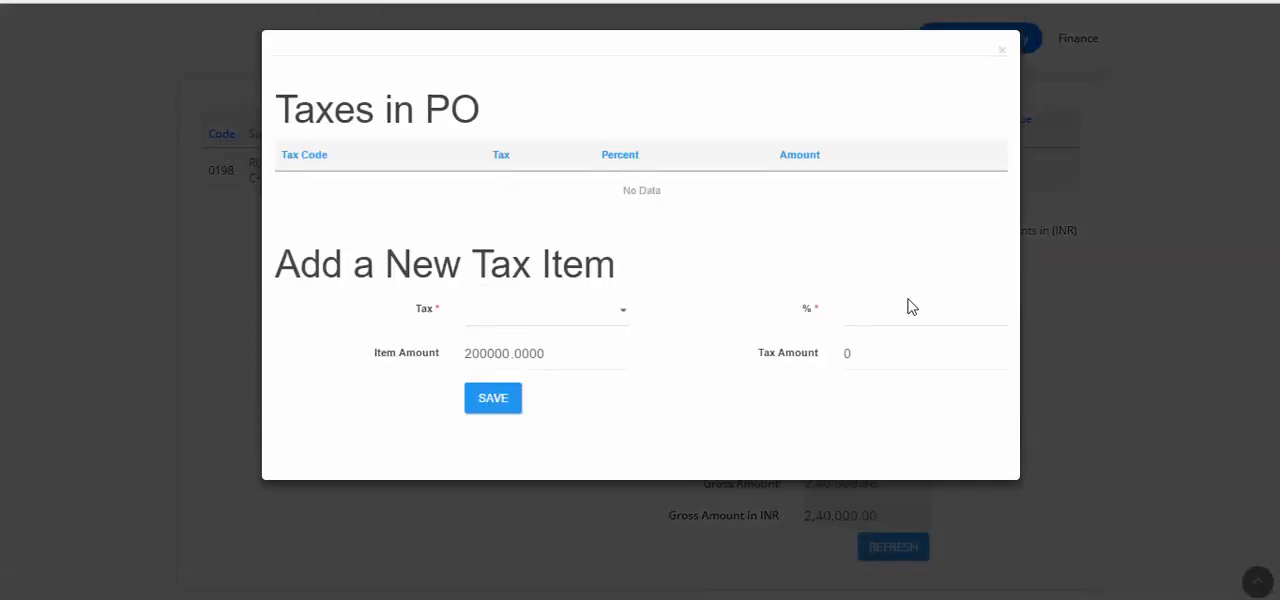
click(549, 326)
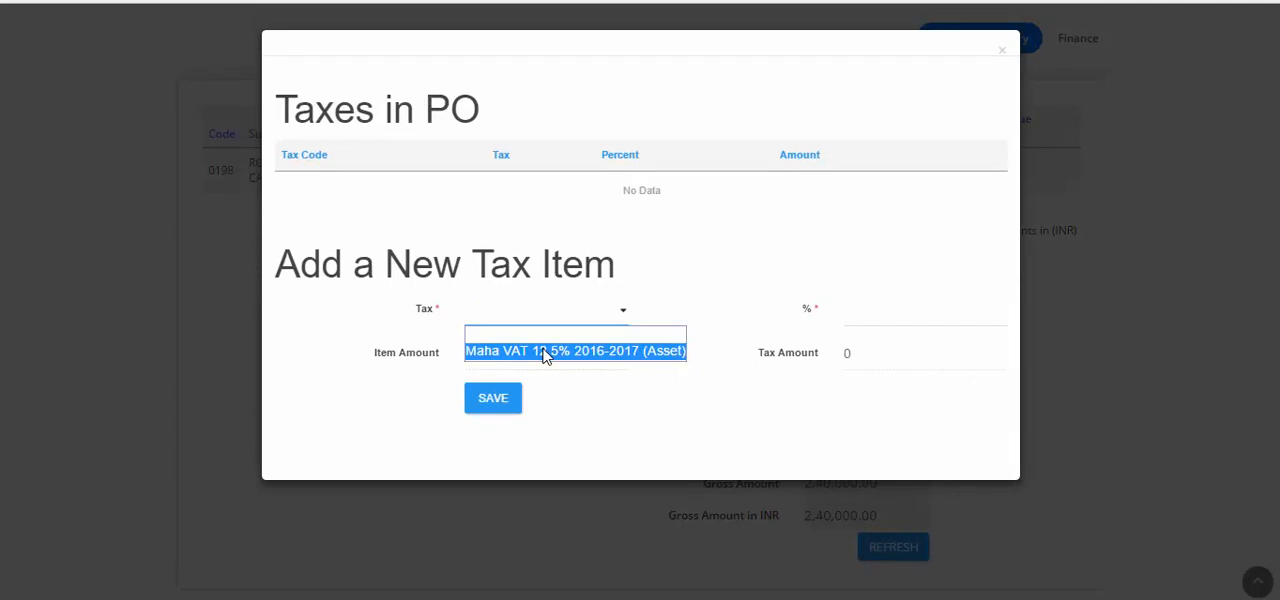
click(541, 350)
click(497, 405)
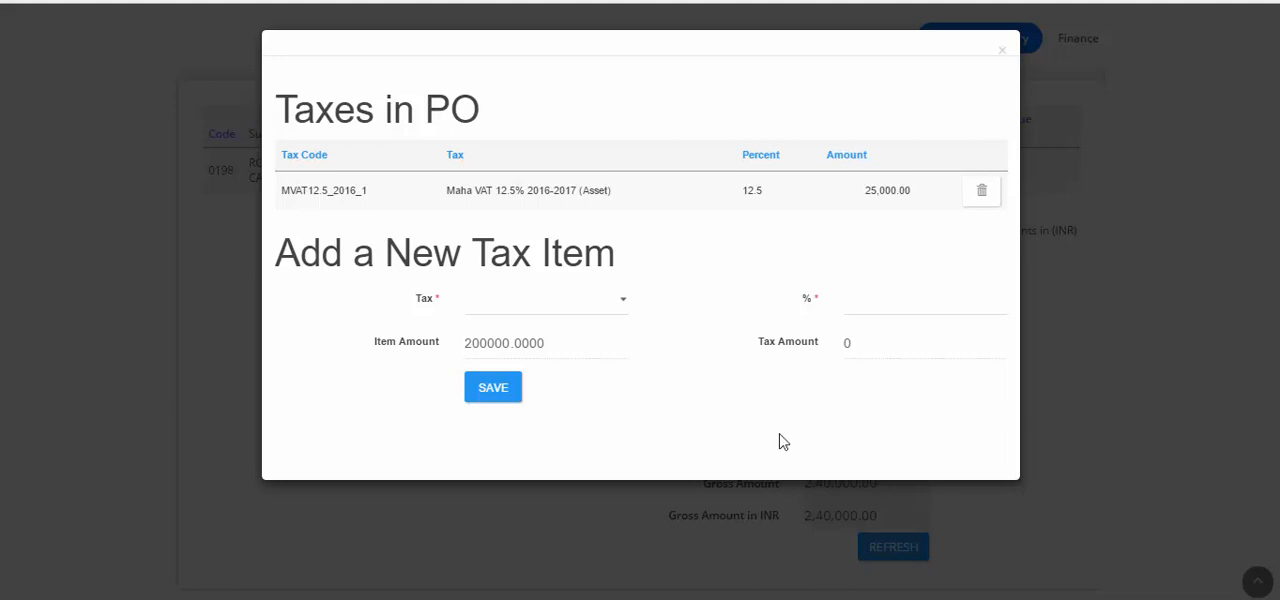
Close the PO's tax dialog and review the taxes, surcharges and gross amounts in the PO's items.
click(1001, 46)
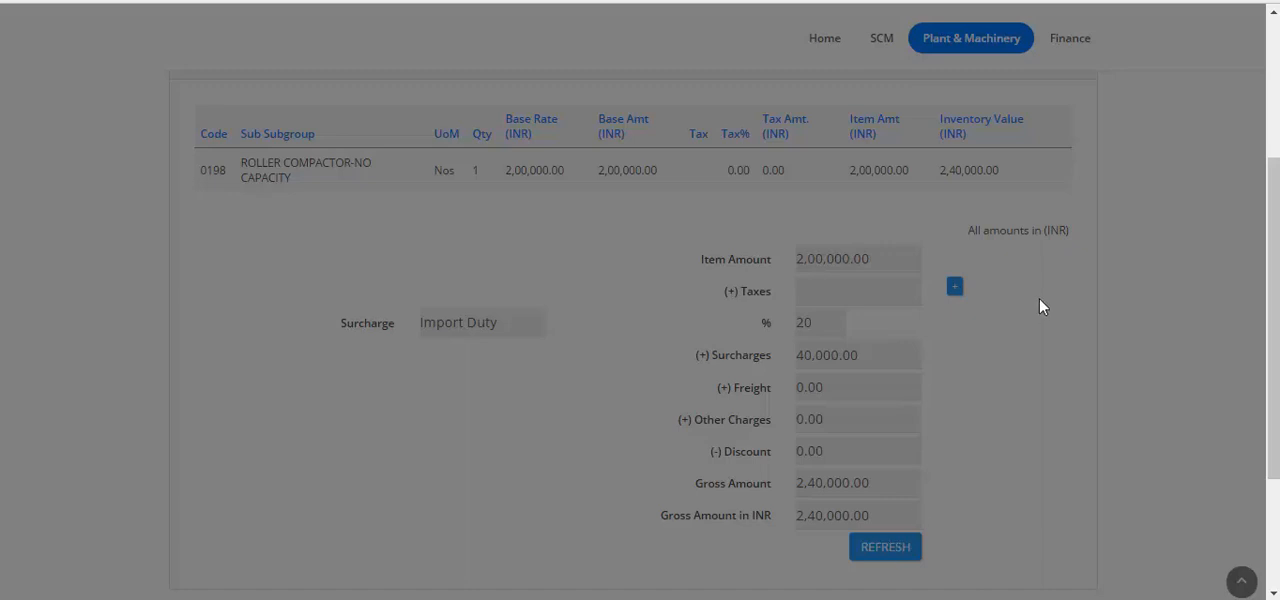
scroll(1039, 298, up, 3)
scroll(1039, 298, down, 5)
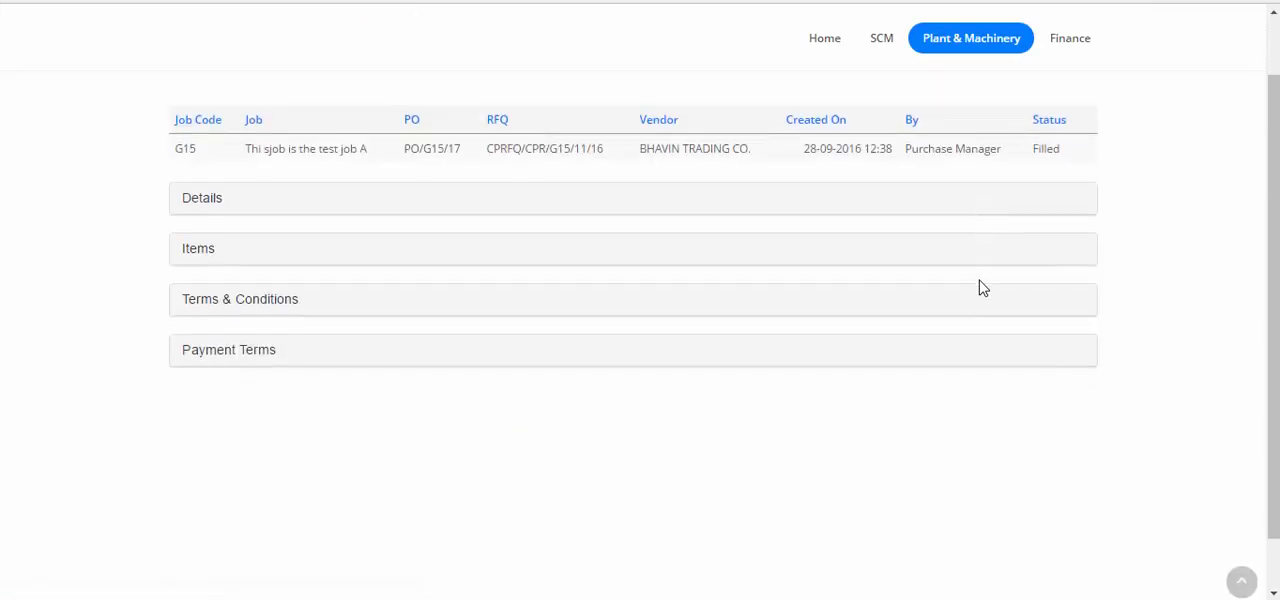
scroll(980, 288, up, 3)
click(198, 322)
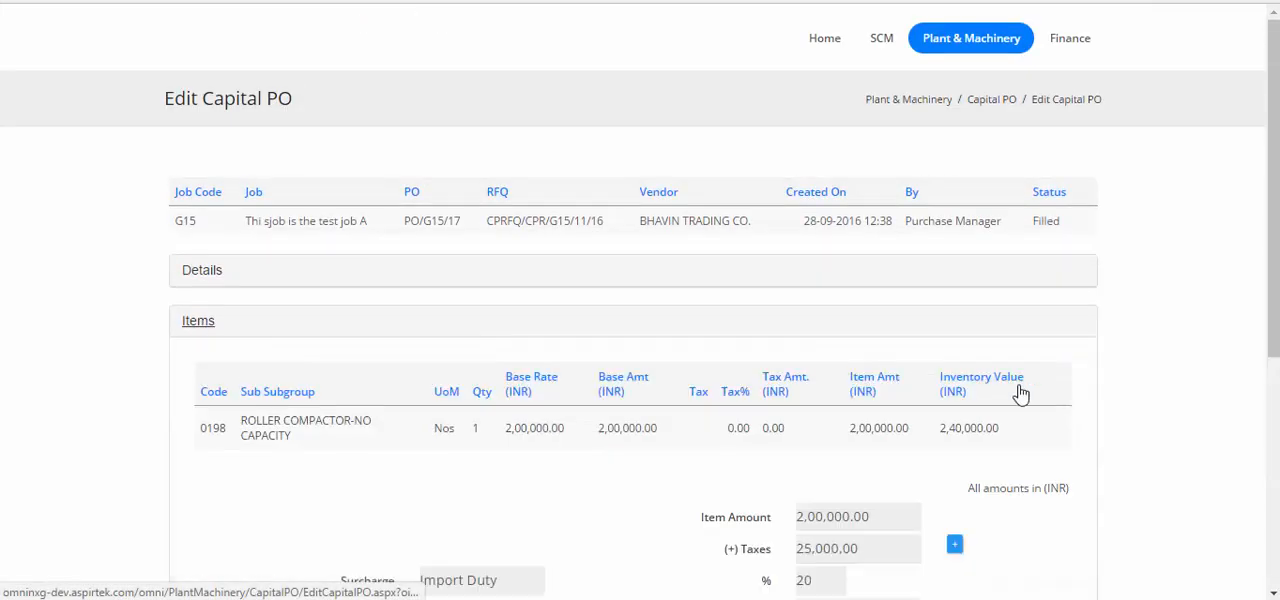
scroll(1051, 391, down, 4)
scroll(1020, 371, up, 1)
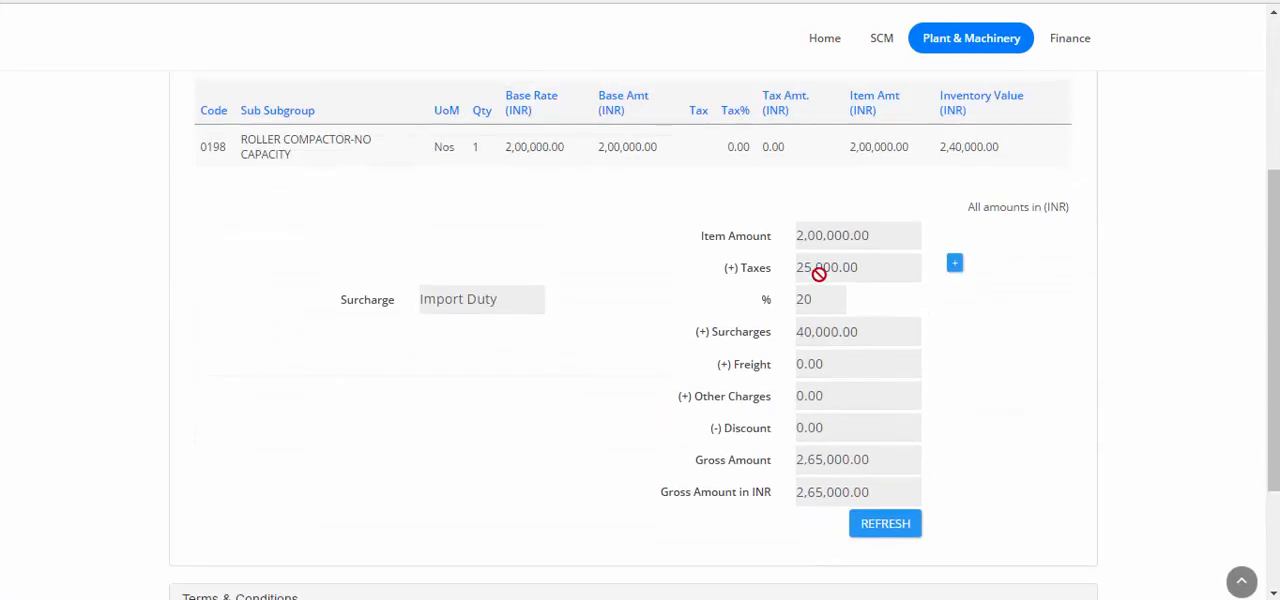
scroll(1060, 480, down, 3)
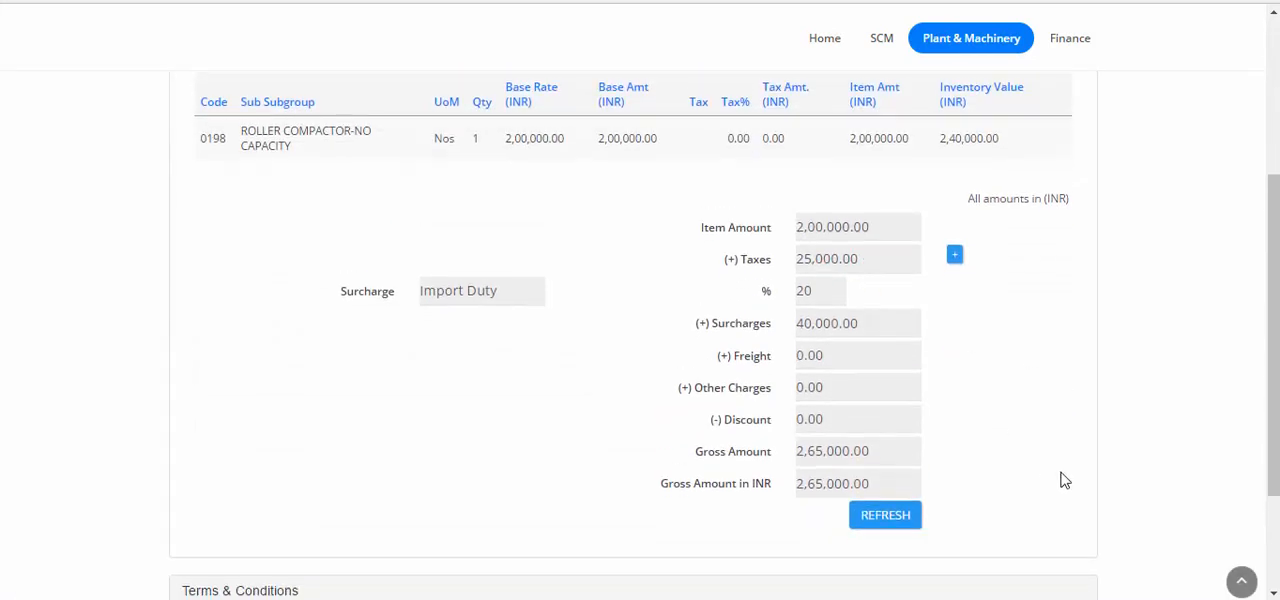
Add a terms and conditions entry to the PO with the category INSURANCE.
click(261, 428)
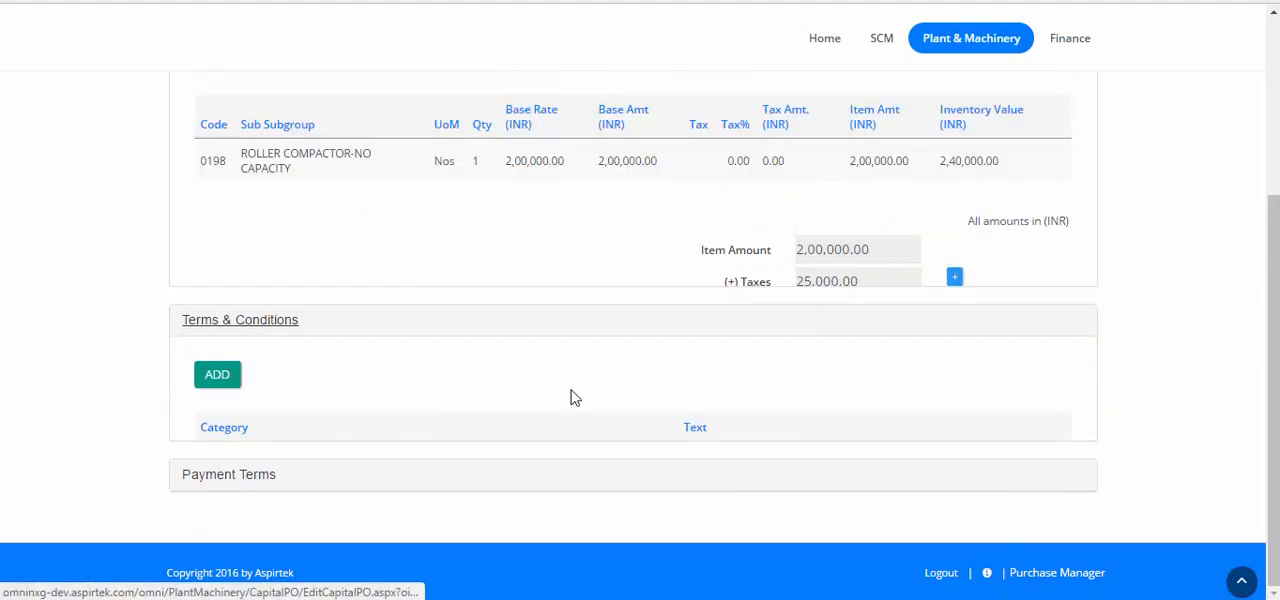
click(219, 302)
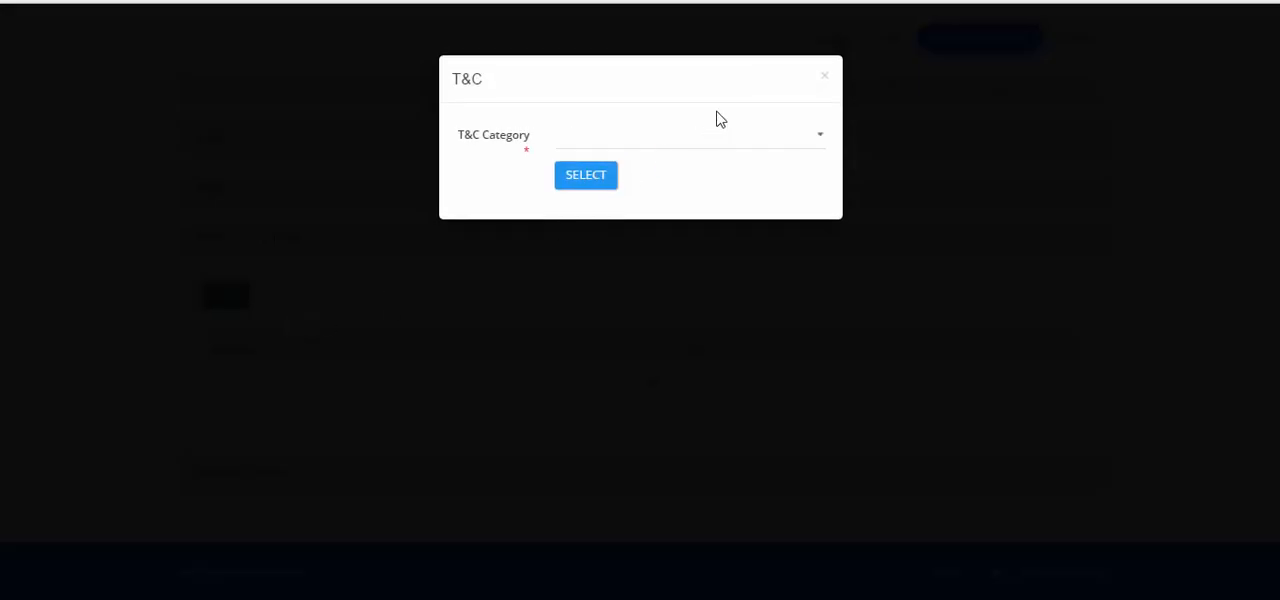
click(689, 137)
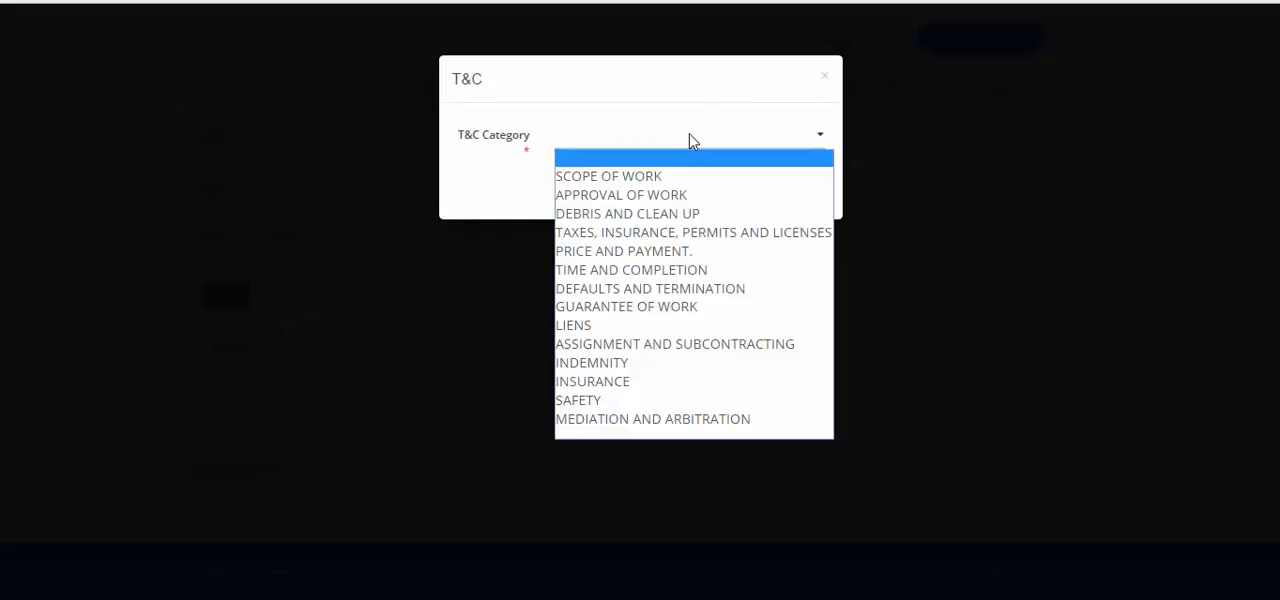
click(624, 383)
click(596, 178)
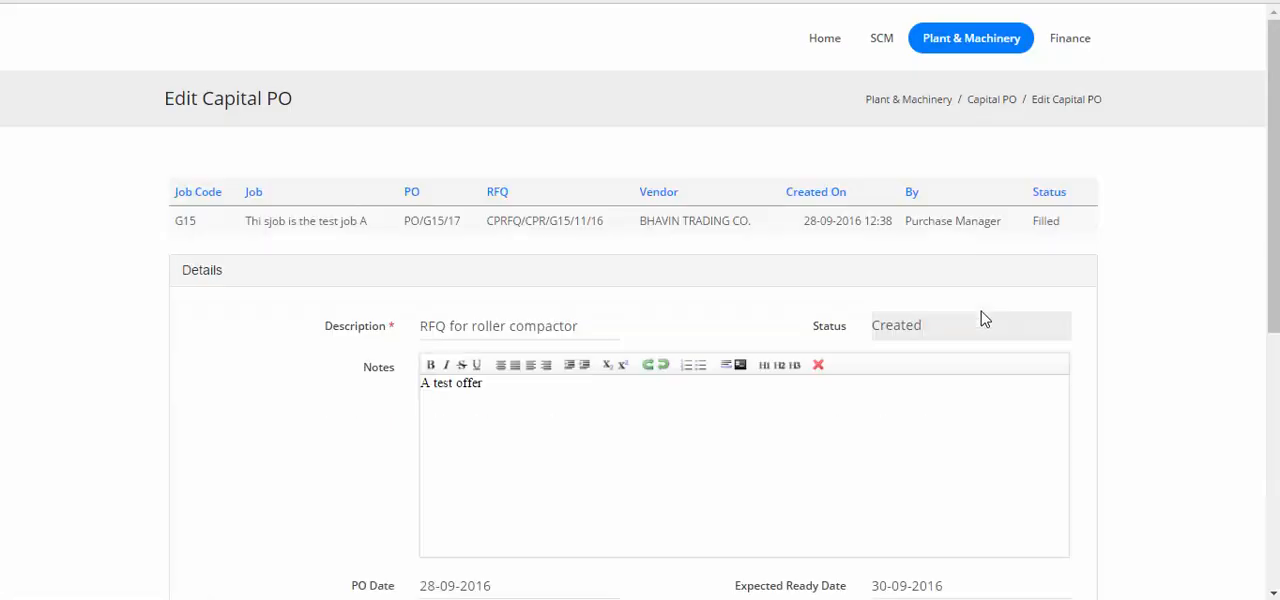
Replace the INSURANCE condition's text with "Please have al insurance" and save it.
scroll(984, 318, down, 10)
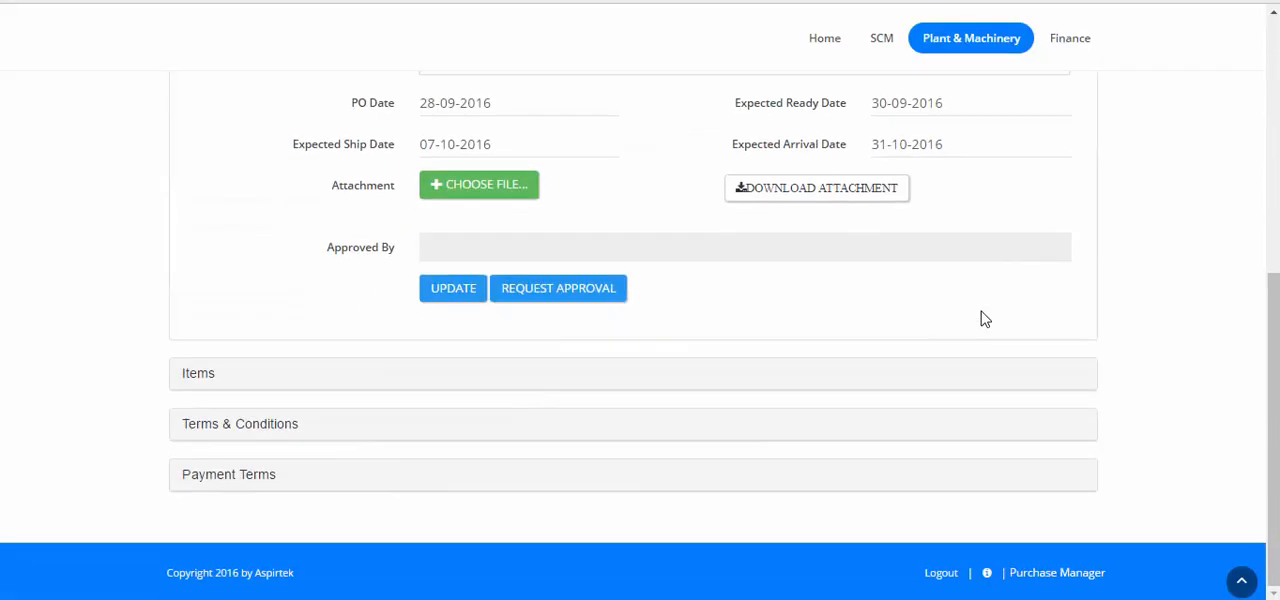
click(217, 431)
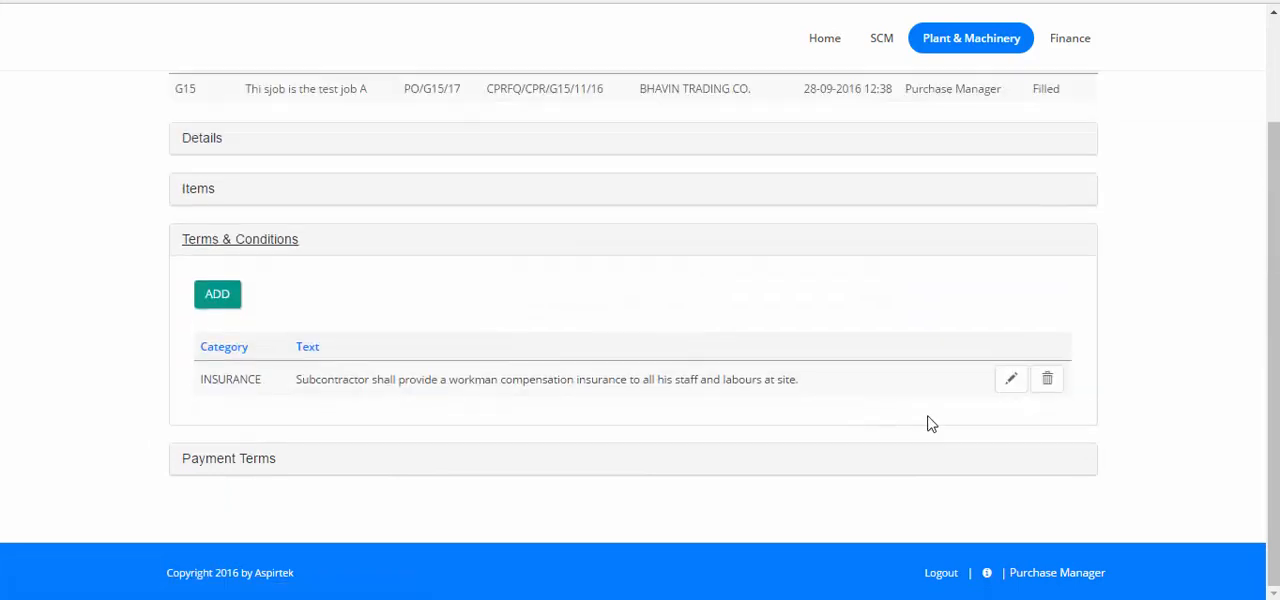
click(1013, 380)
click(758, 381)
key(Home)
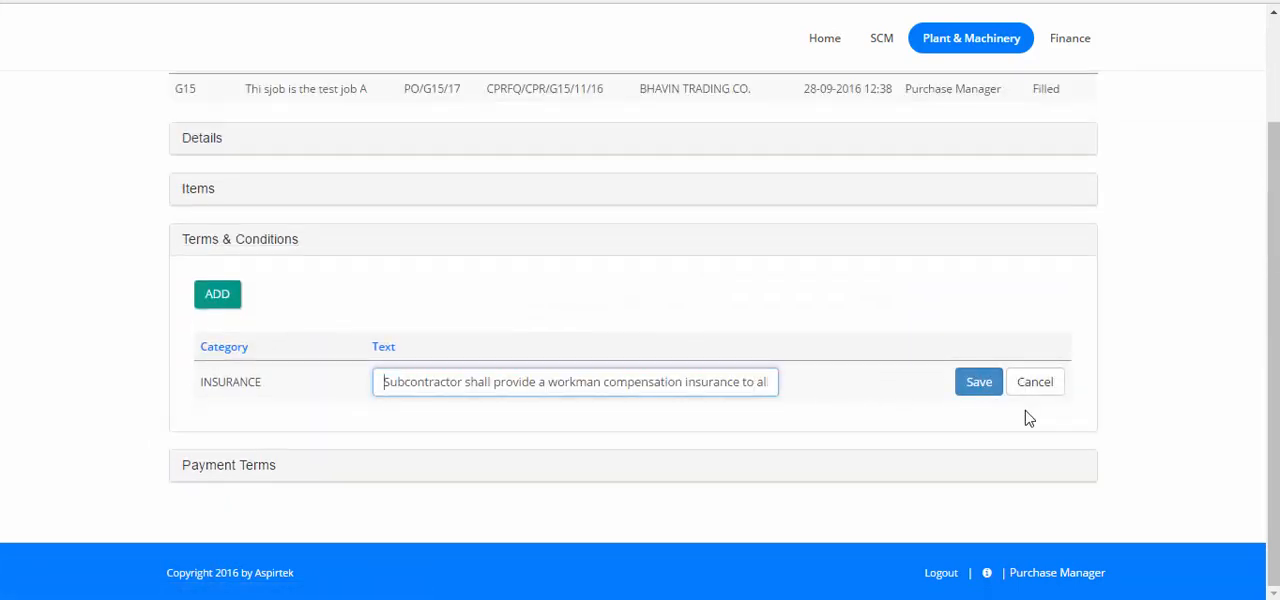
key(shift+End)
text(Ple)
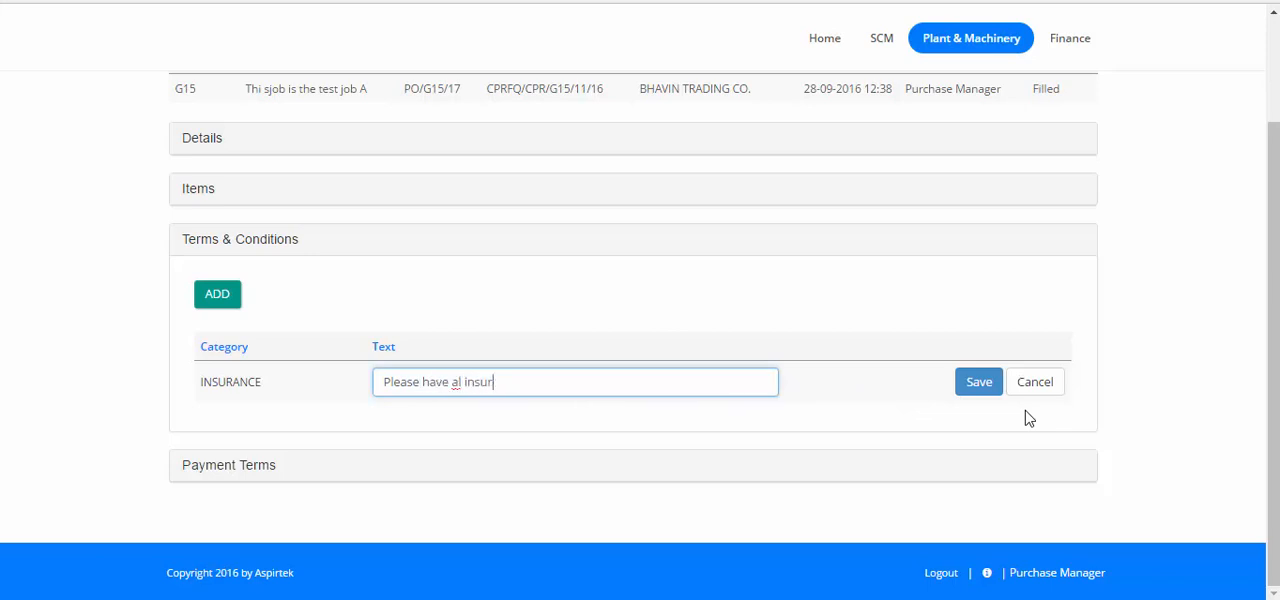
text(ase have al insurance)
click(966, 389)
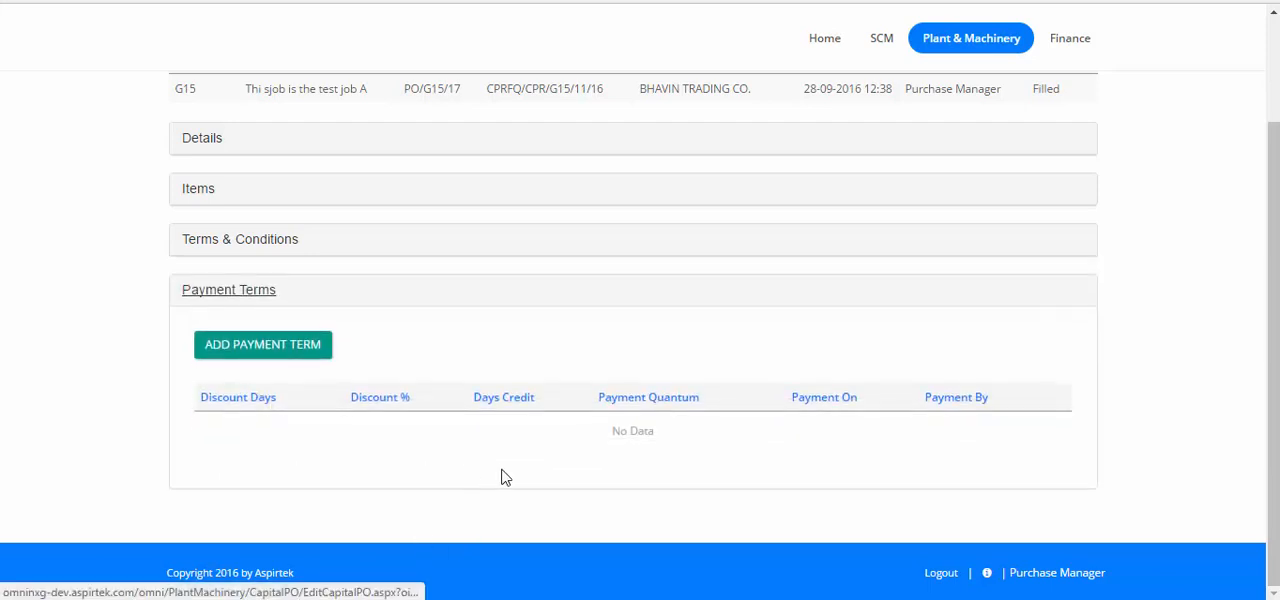
Start a new payment term for the PO with 5 discount days, a 1% discount and a payment quantum of 100.
click(291, 345)
click(606, 139)
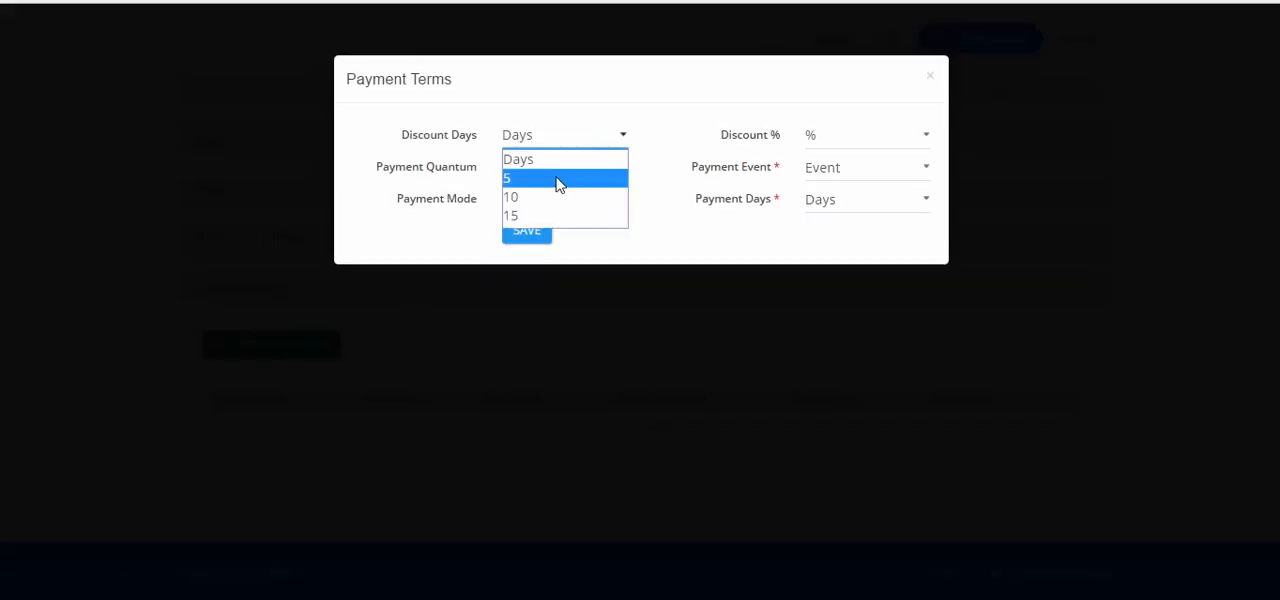
key(Return)
click(840, 137)
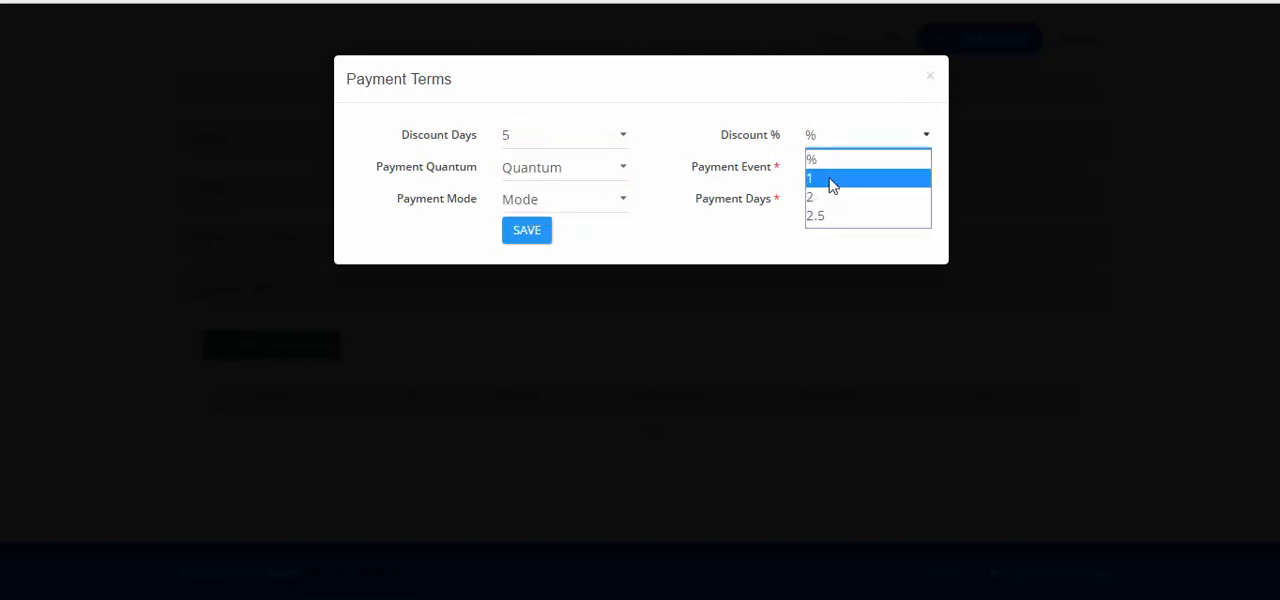
click(829, 181)
click(579, 170)
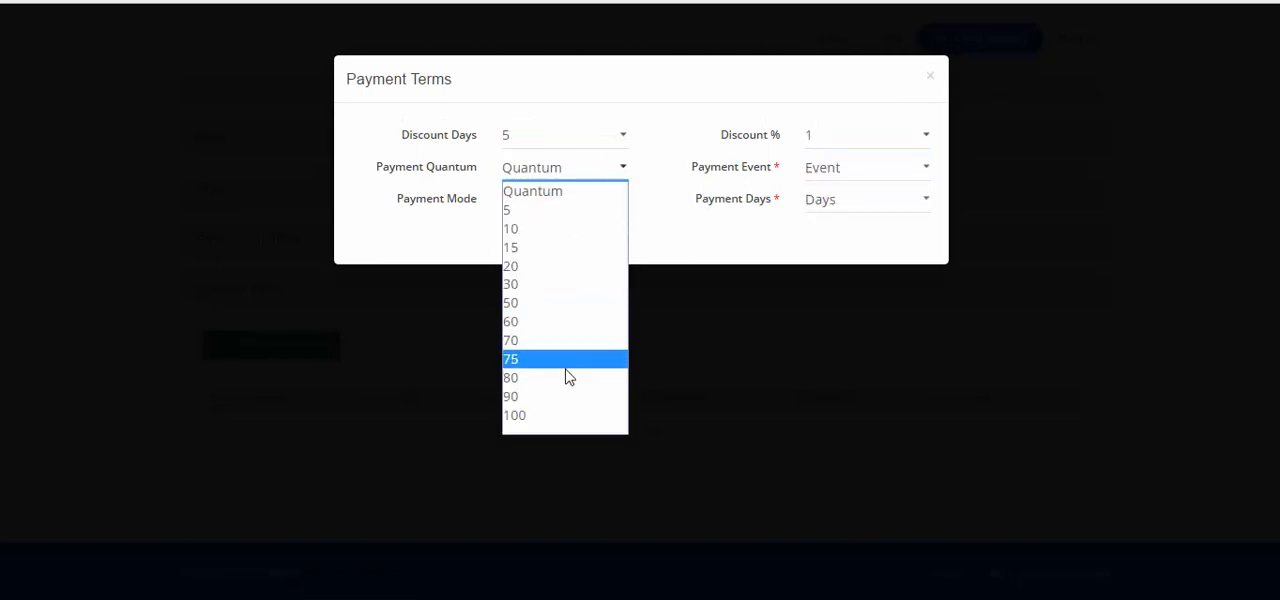
click(535, 417)
Set the payment event to On Installation, the mode to DD and the payment days to 90, and save the term.
click(840, 175)
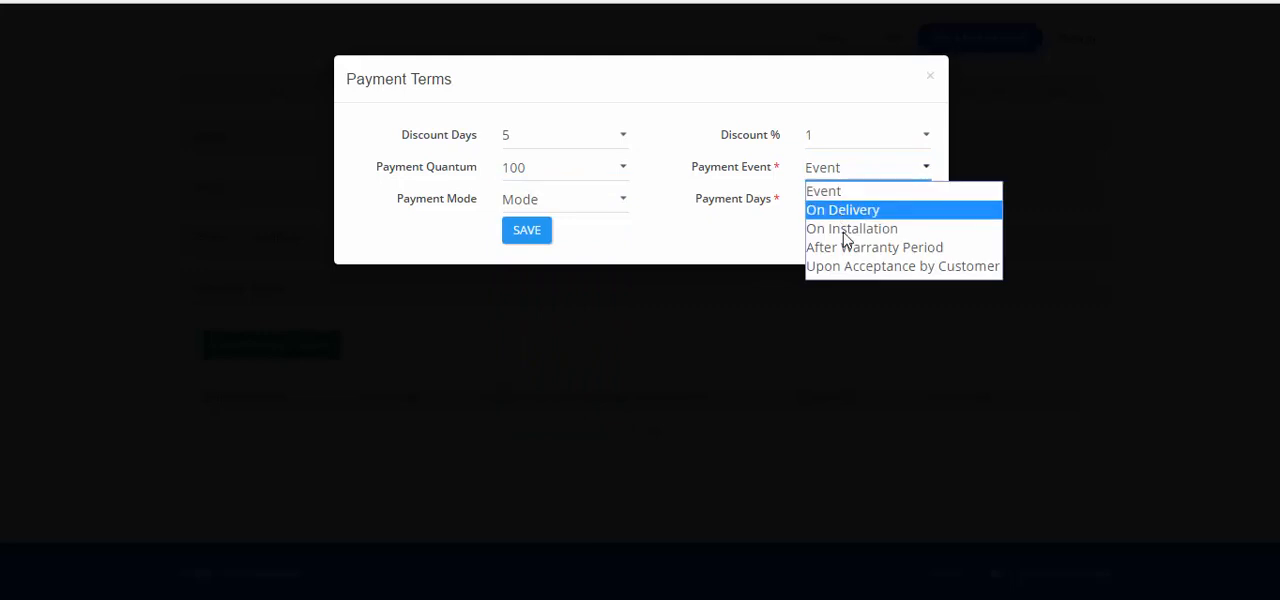
click(840, 229)
click(560, 200)
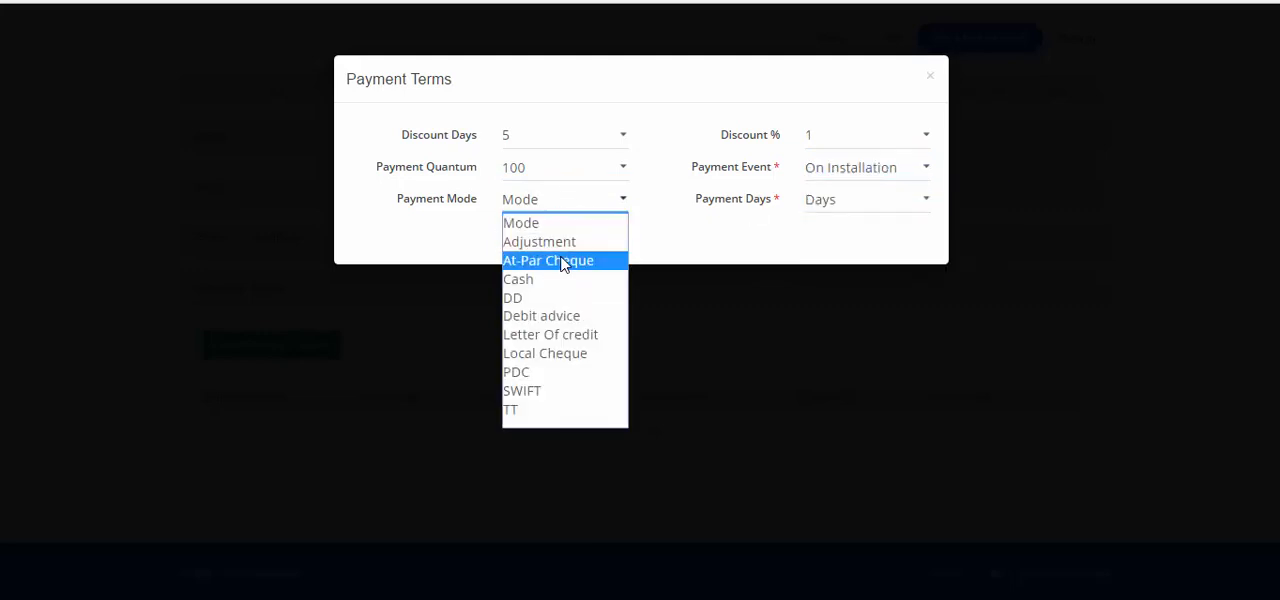
click(540, 298)
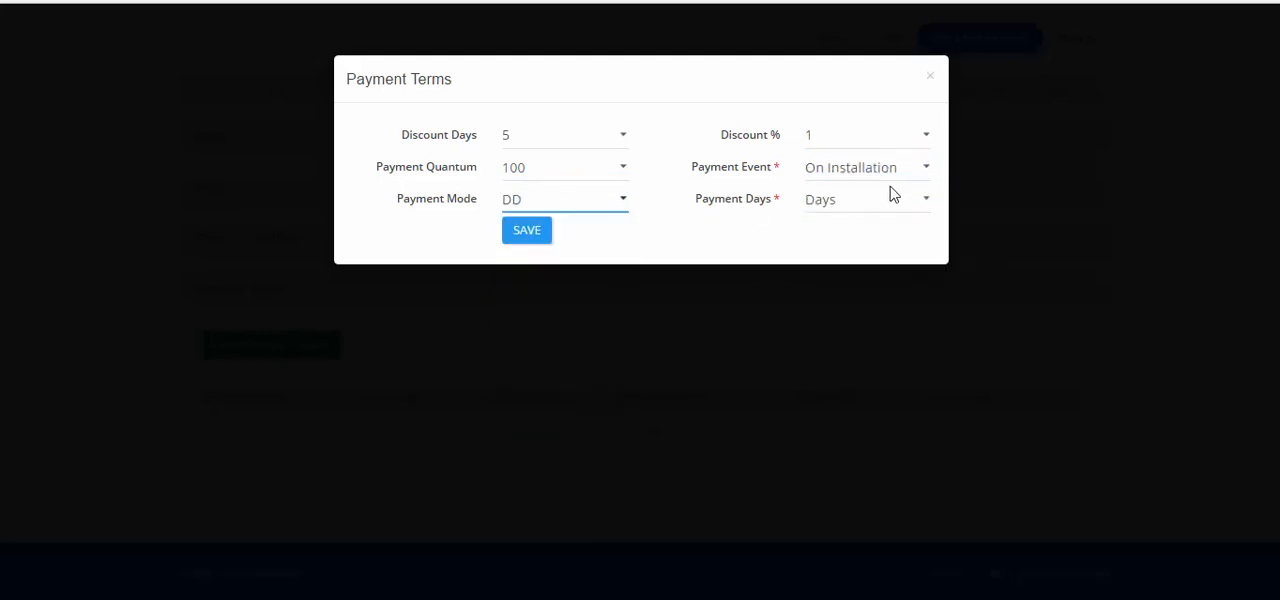
click(891, 196)
click(830, 502)
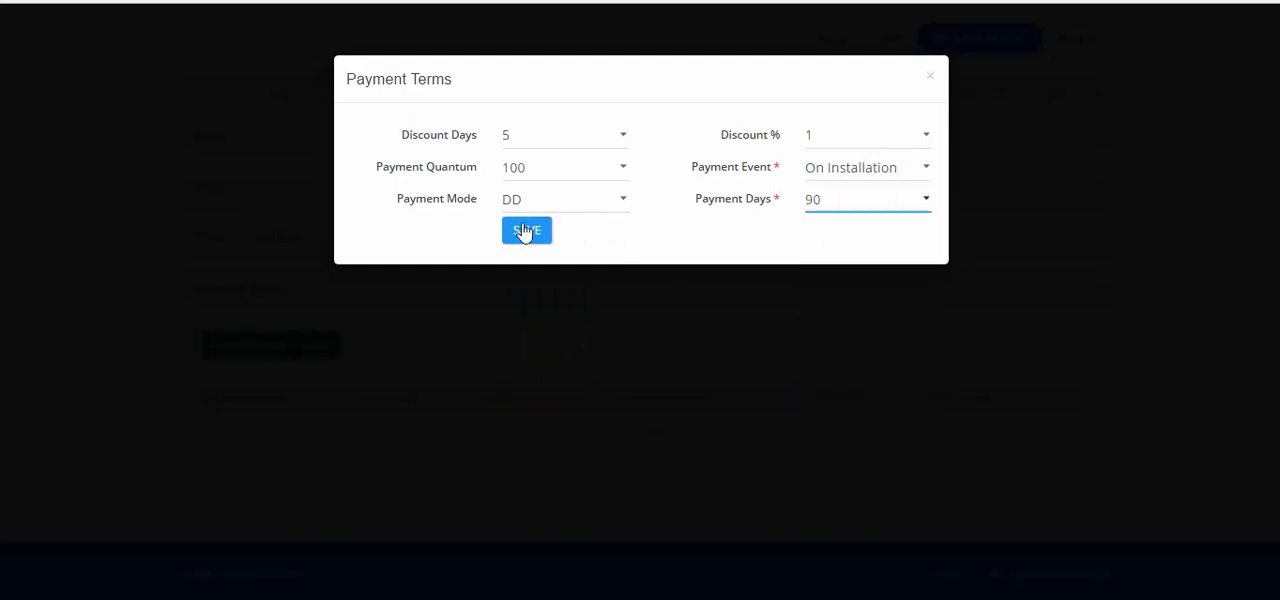
click(526, 230)
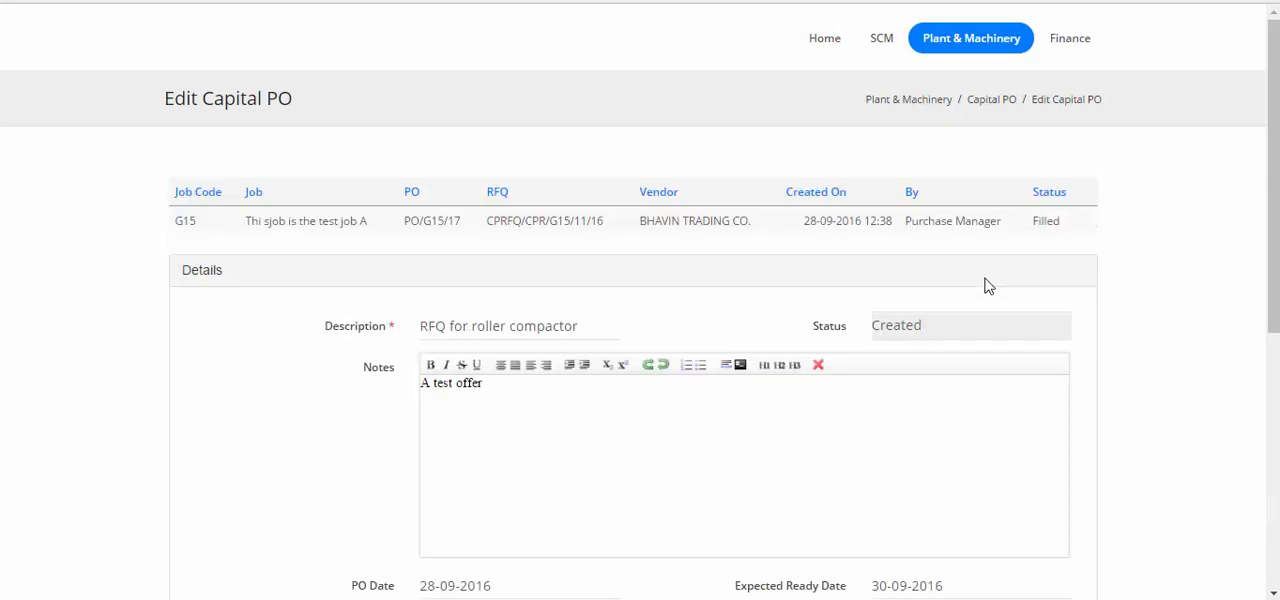
Review the PO's item amounts, its terms and conditions, and its payment terms.
scroll(985, 286, down, 5)
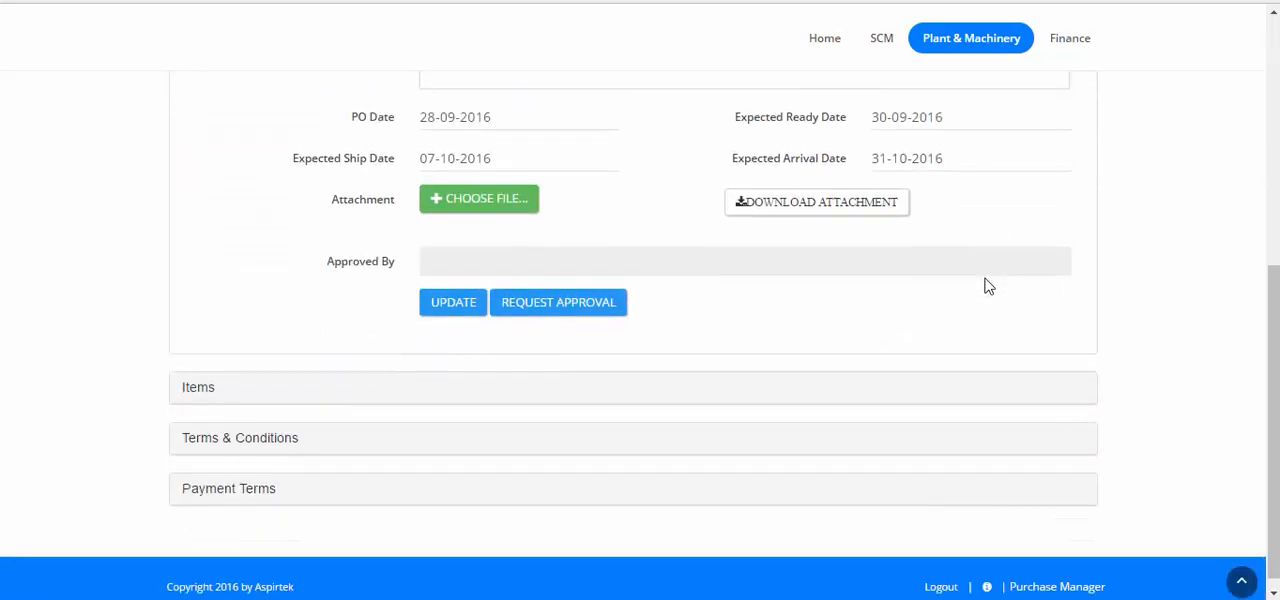
click(196, 387)
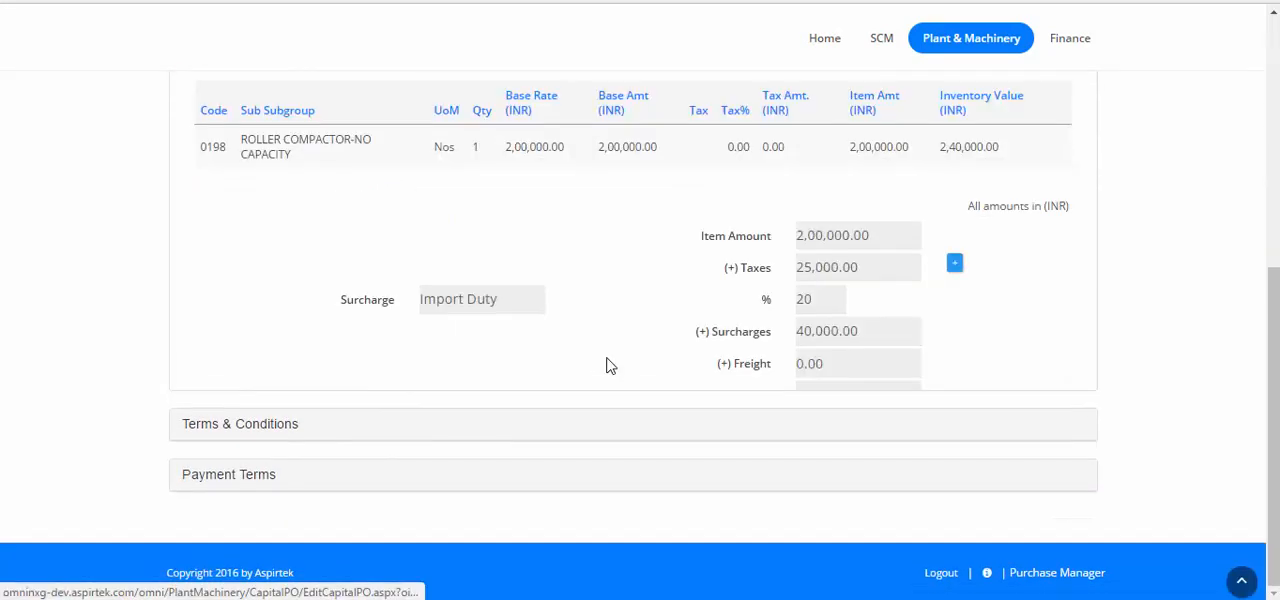
scroll(700, 320, down, 2)
scroll(790, 267, up, 1)
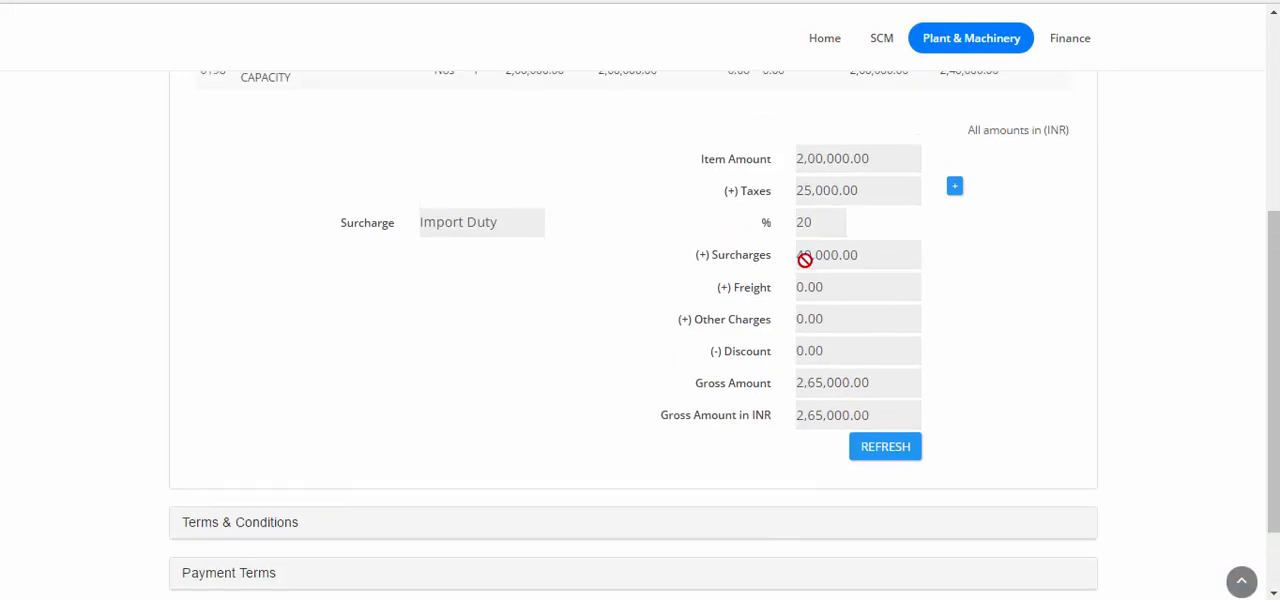
click(244, 523)
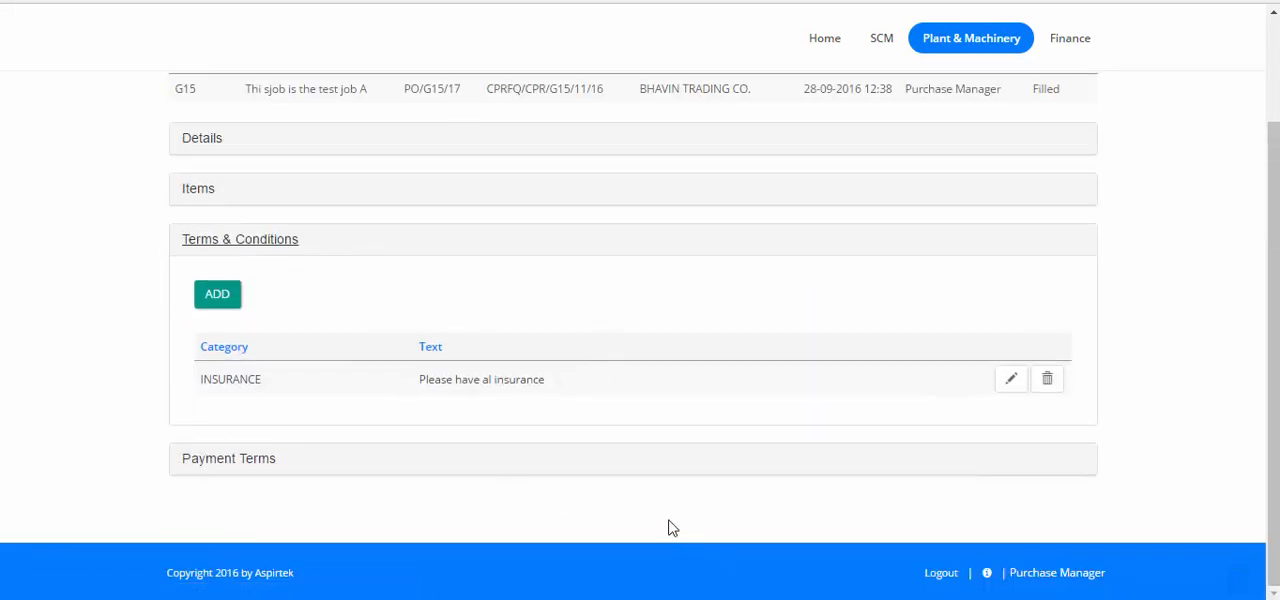
click(189, 462)
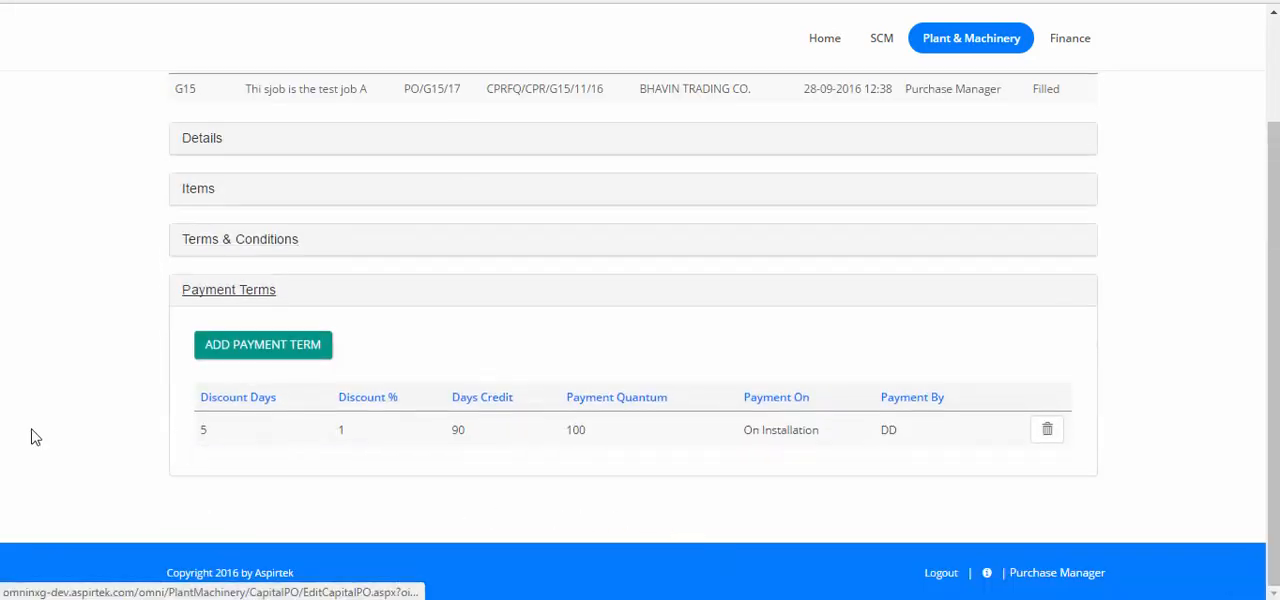
Request approval for the capital PO from its details and check the PO's details again.
scroll(849, 443, up, 2)
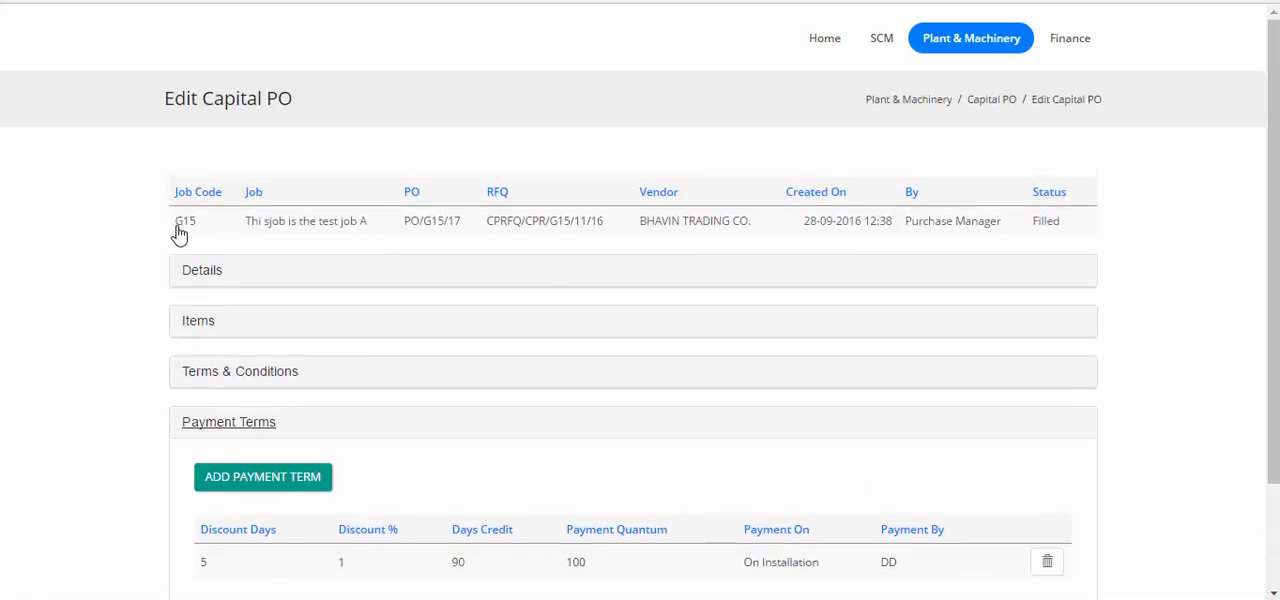
click(197, 271)
scroll(669, 417, down, 3)
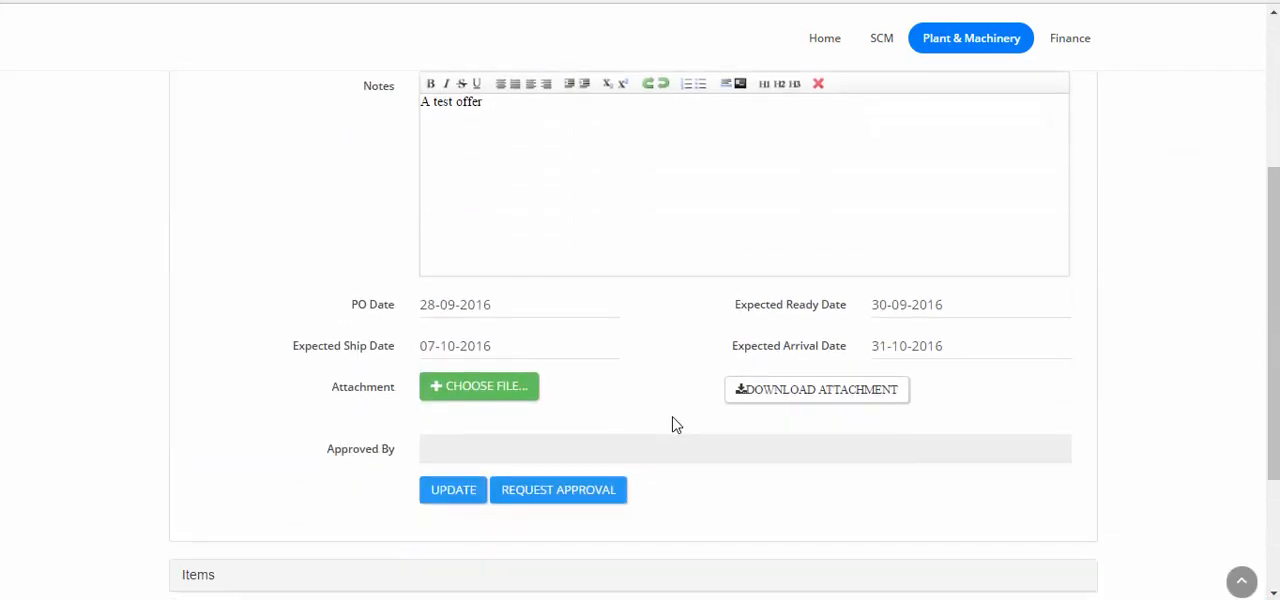
click(525, 490)
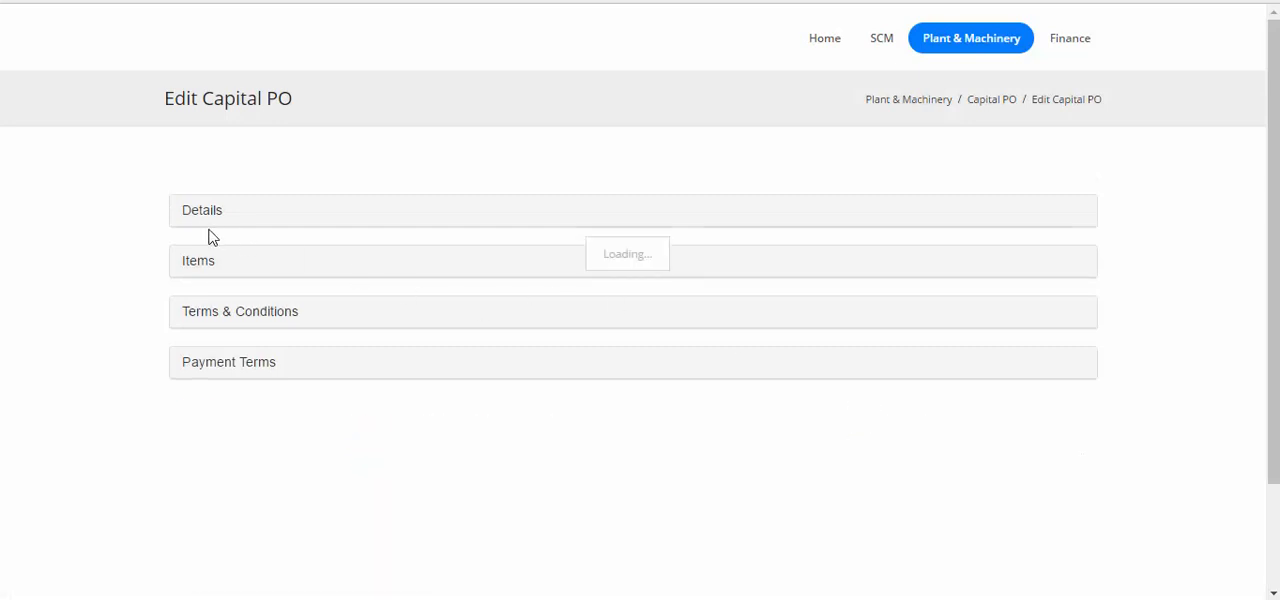
scroll(426, 326, down, 5)
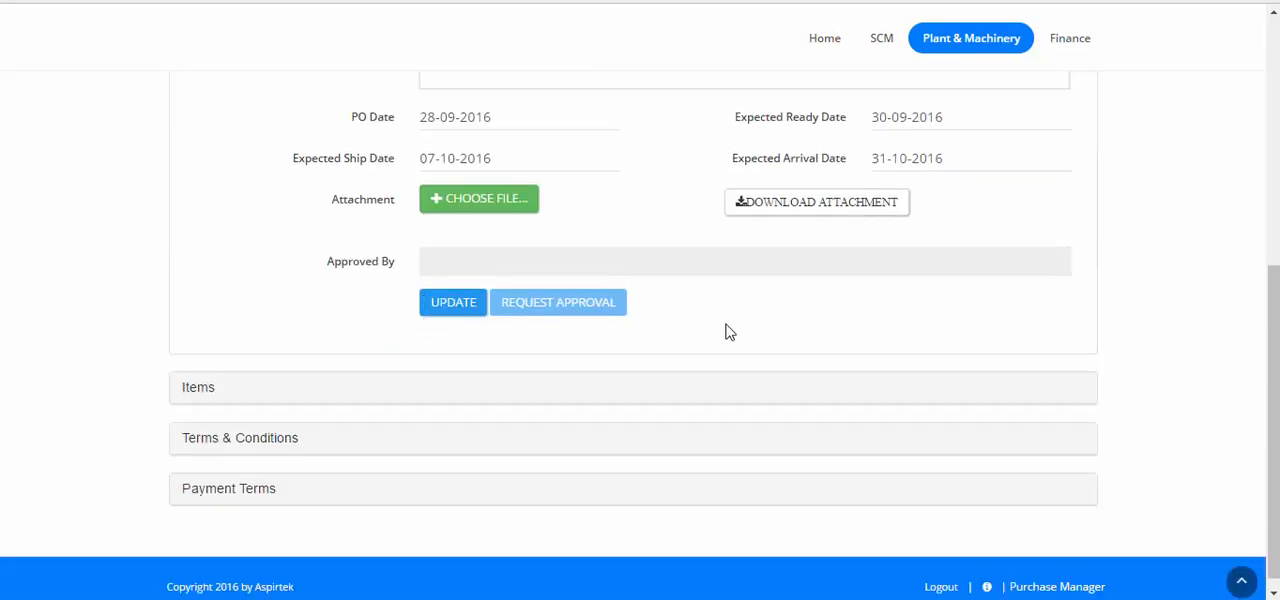
scroll(948, 349, up, 3)
scroll(946, 342, up, 2)
scroll(946, 346, down, 5)
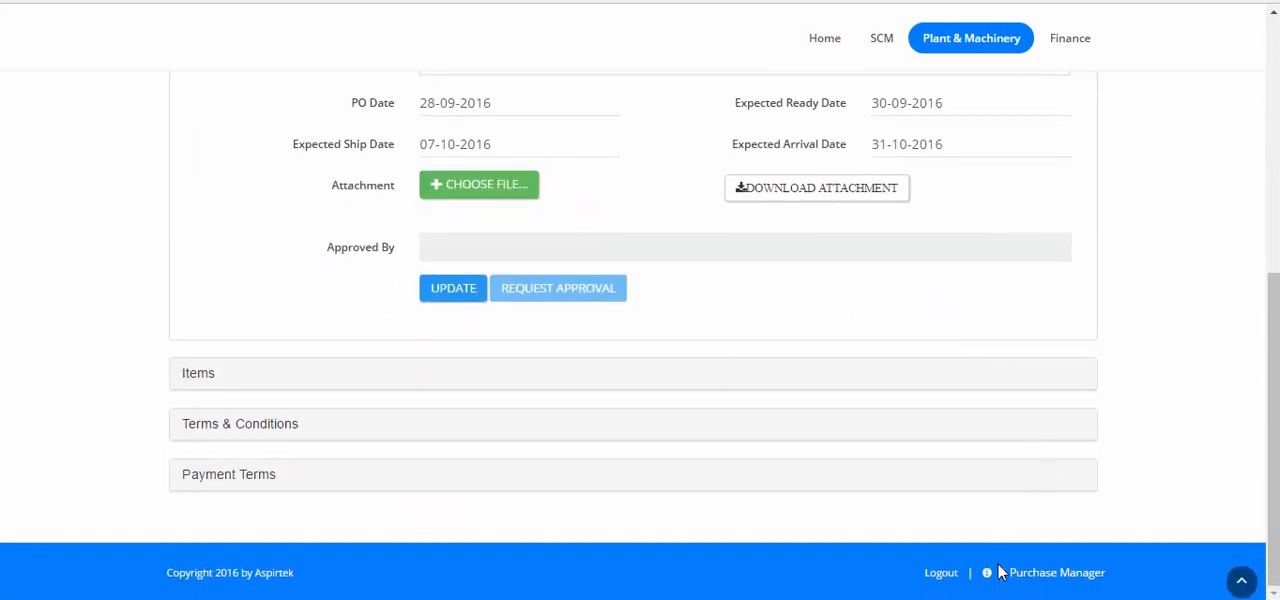
Log out of the Purchase Manager account and log in as the portal user with the saved credentials.
click(938, 574)
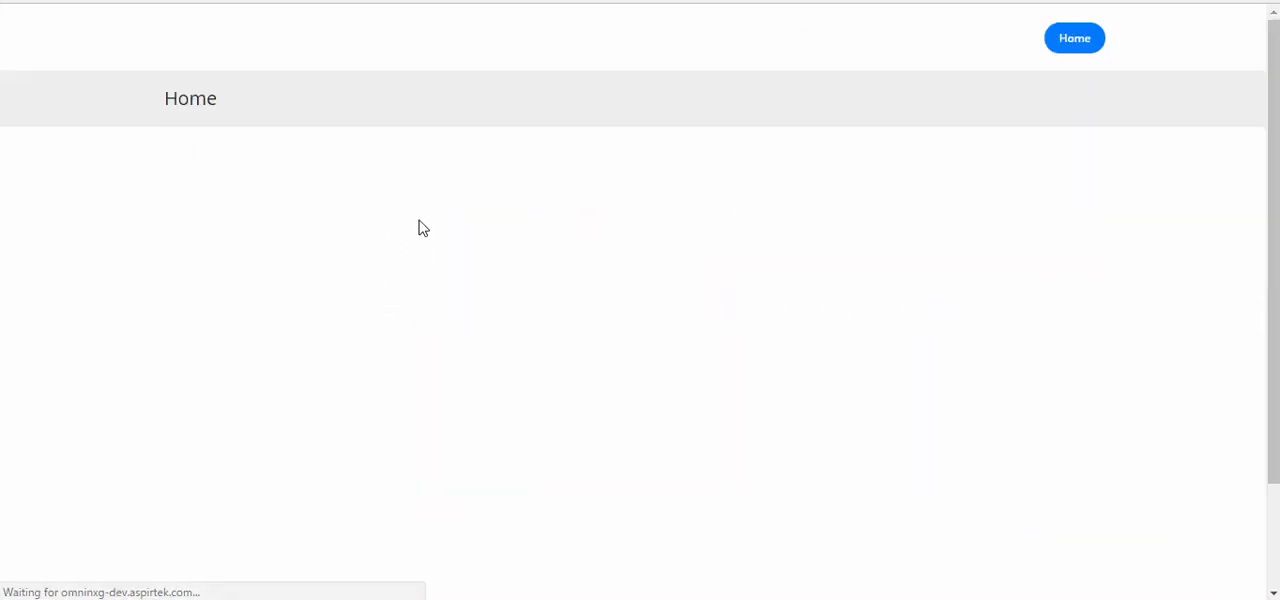
click(1045, 575)
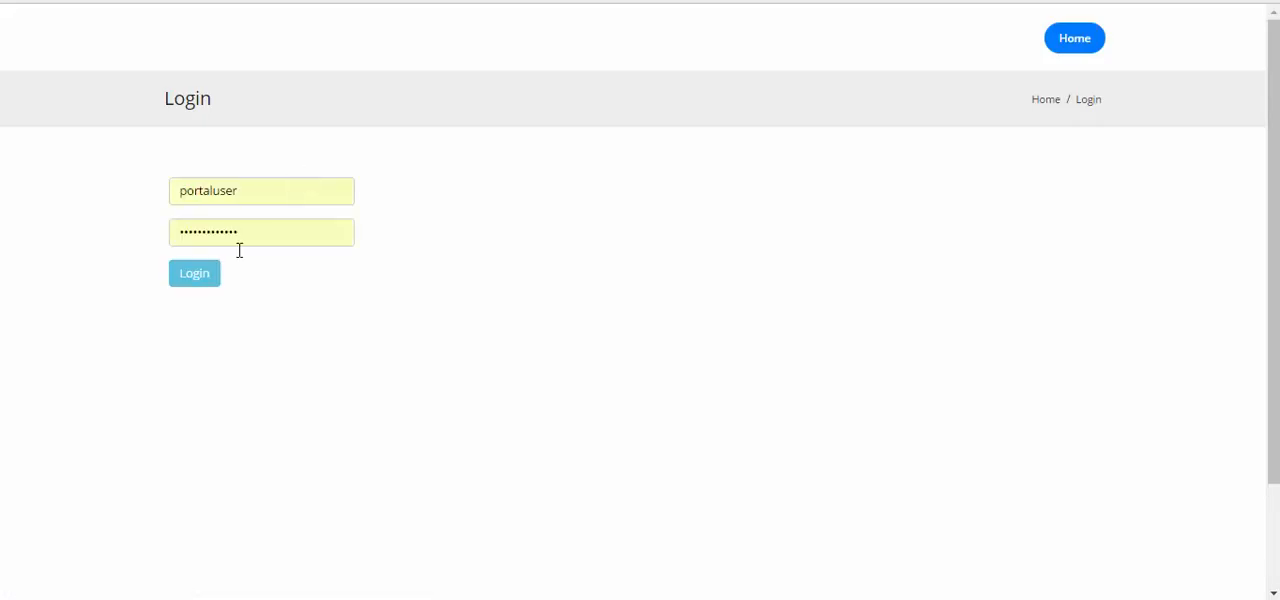
click(194, 275)
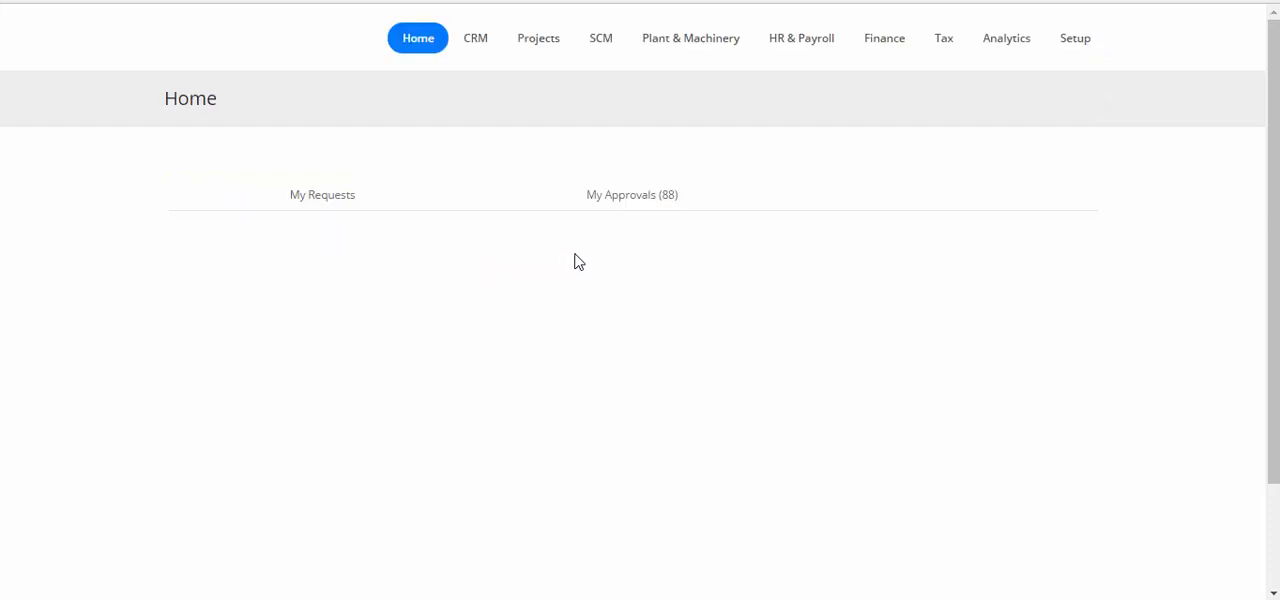
Open the pending capital PO for the roller compactor from the approvals and review its items, taxes and totals.
click(607, 199)
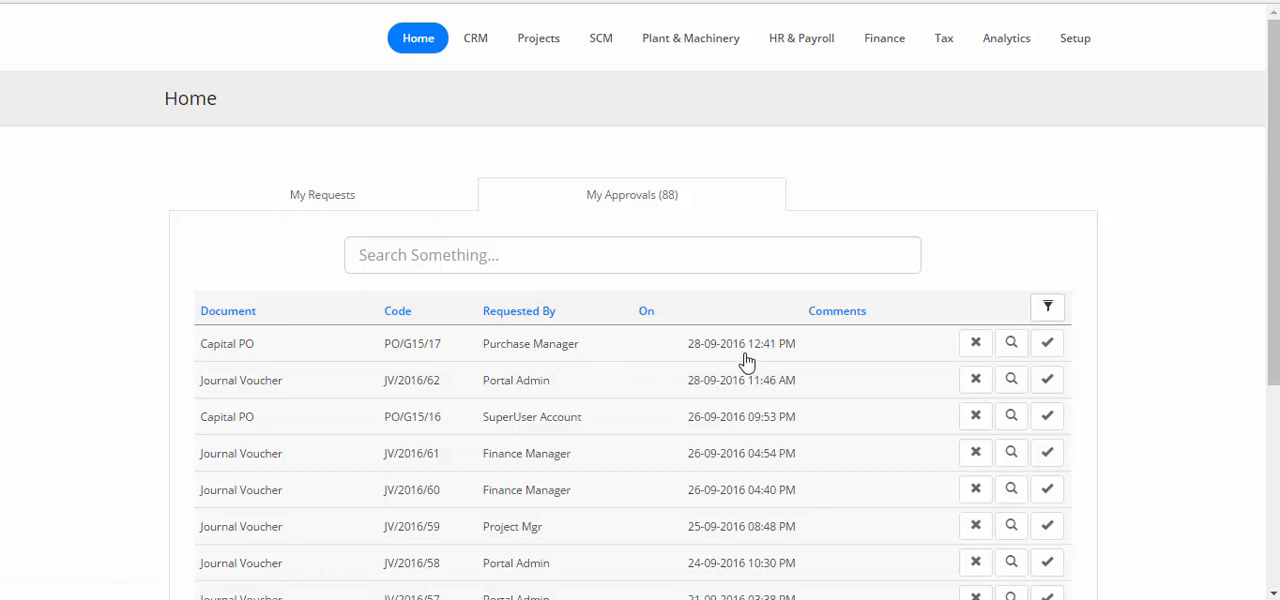
click(1012, 343)
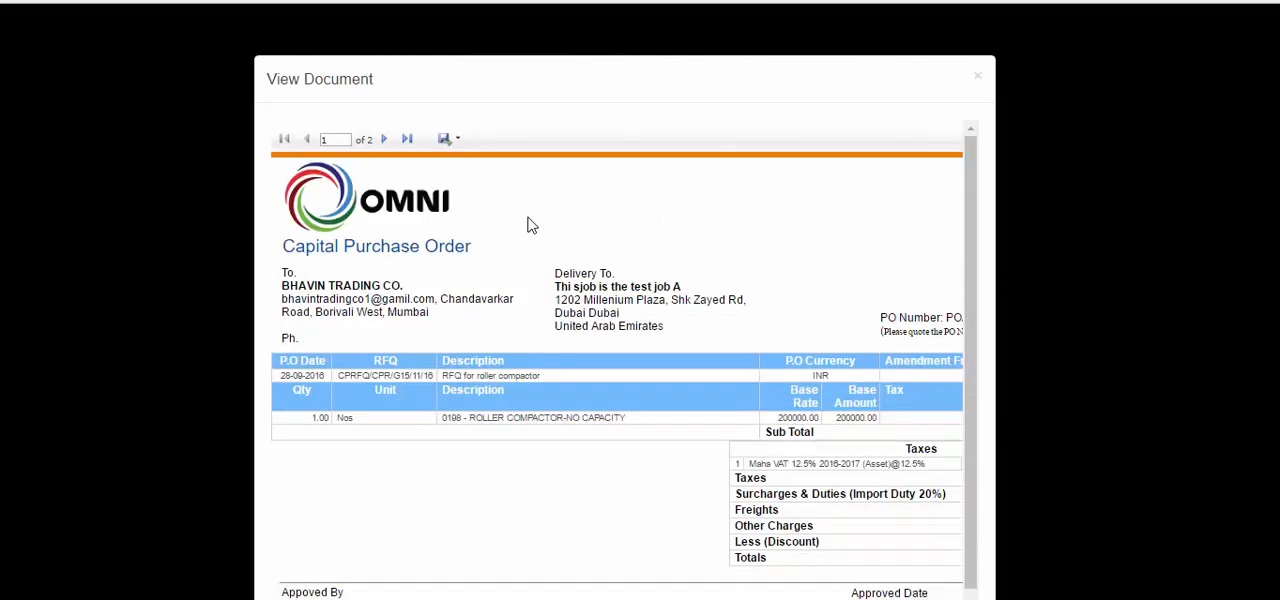
scroll(512, 335, down, 3)
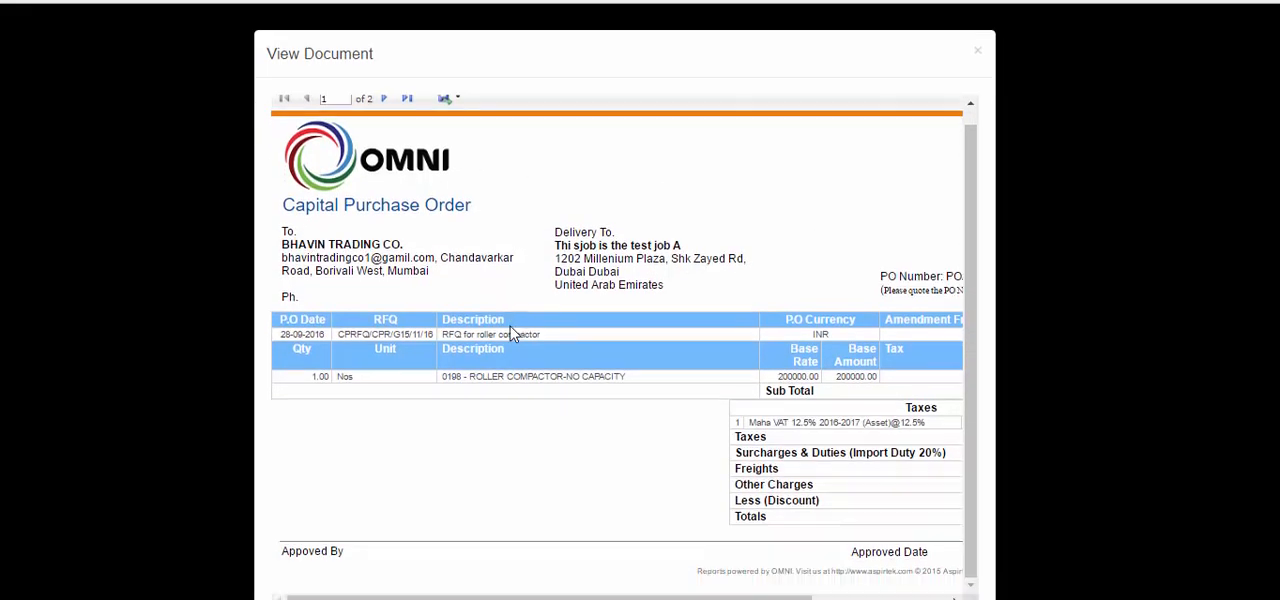
drag(615, 521, 752, 522)
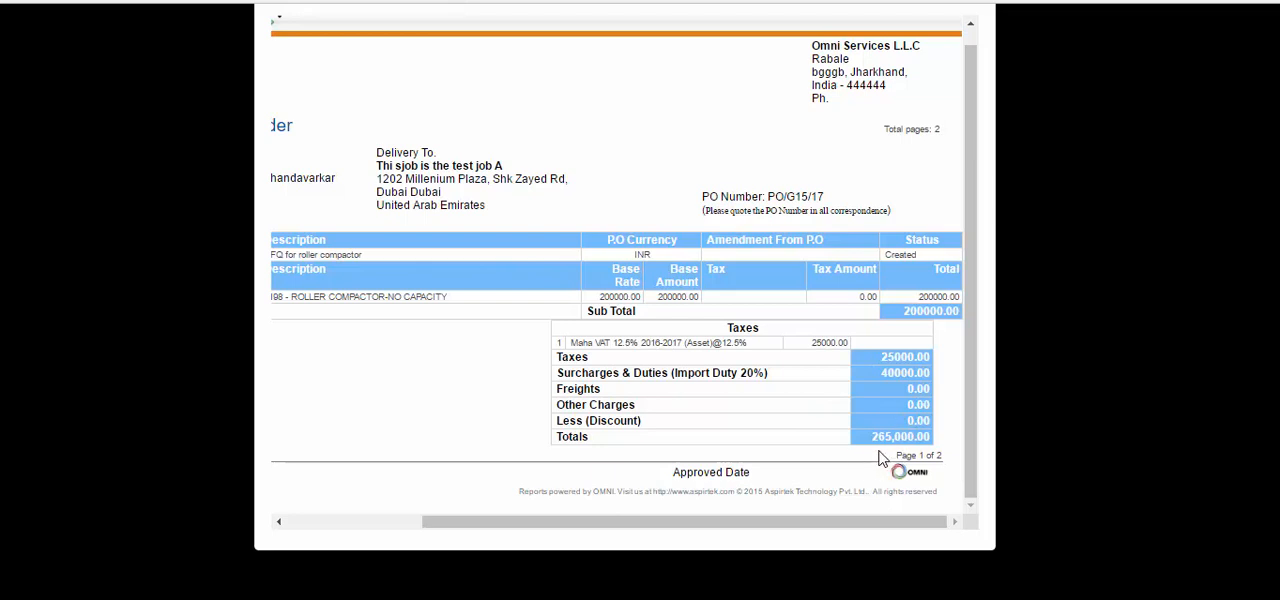
drag(639, 522, 498, 522)
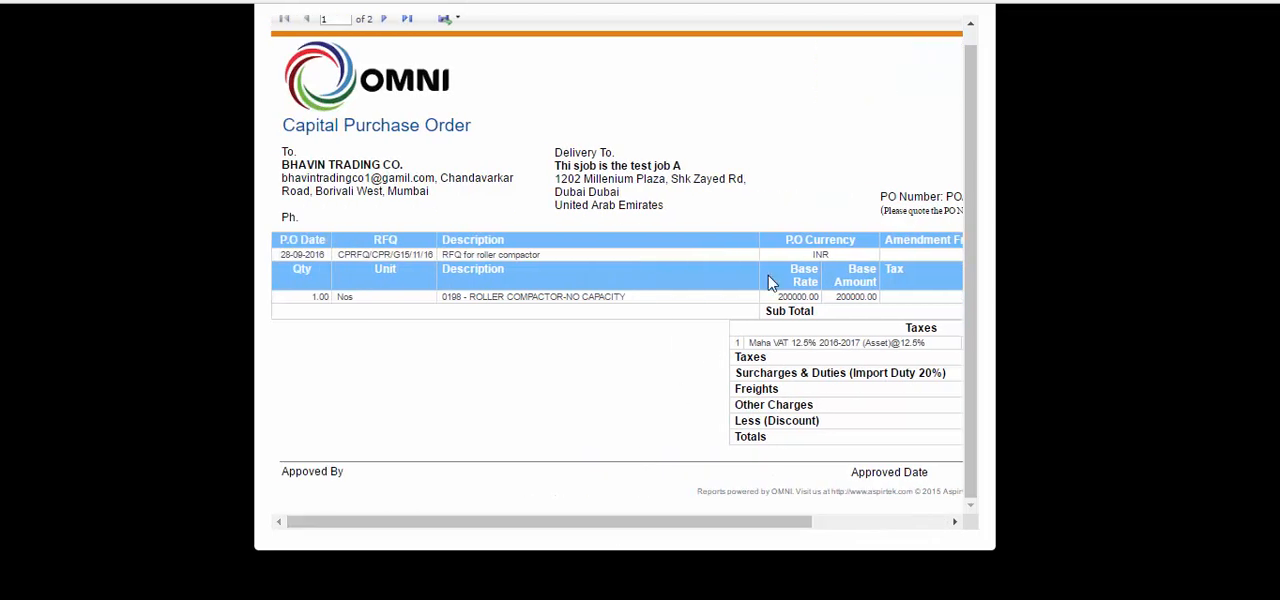
drag(968, 112, 967, 88)
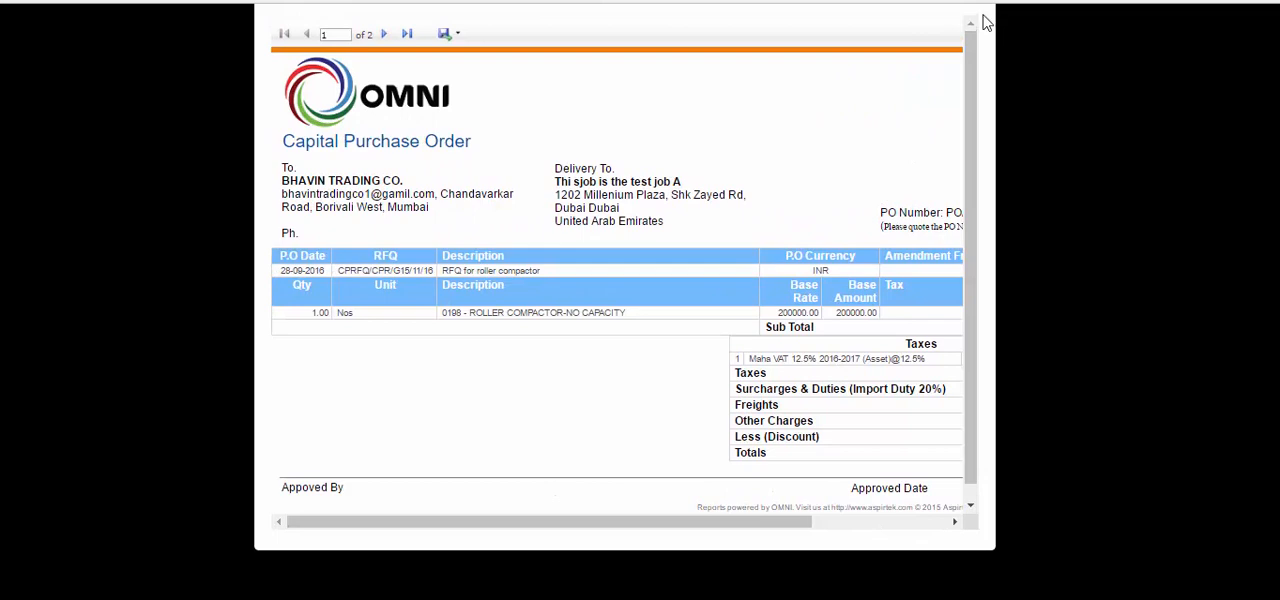
scroll(995, 50, up, 2)
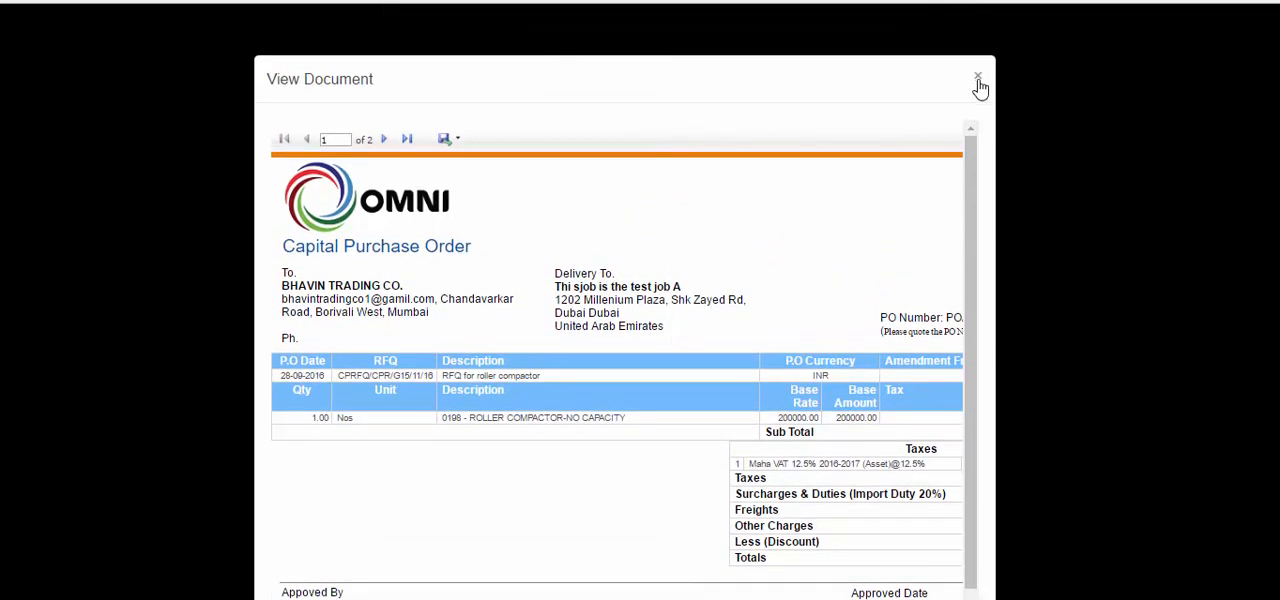
click(979, 84)
Approve the roller compactor's capital PO with the comment "This is ok".
click(1047, 343)
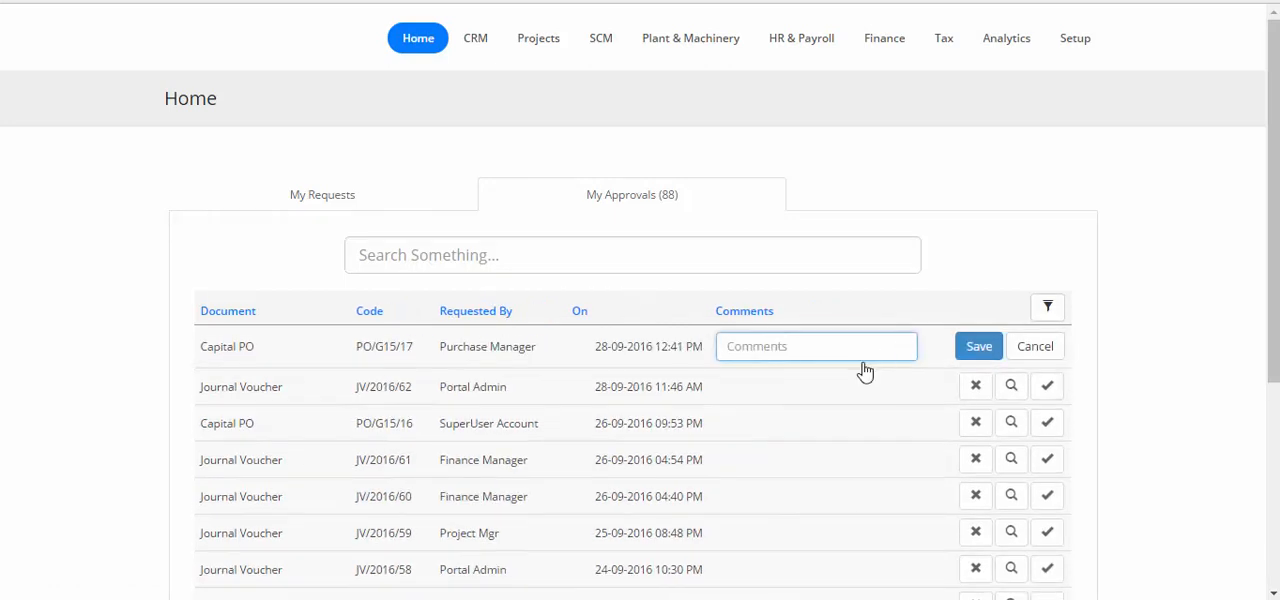
text(This is ok)
click(977, 346)
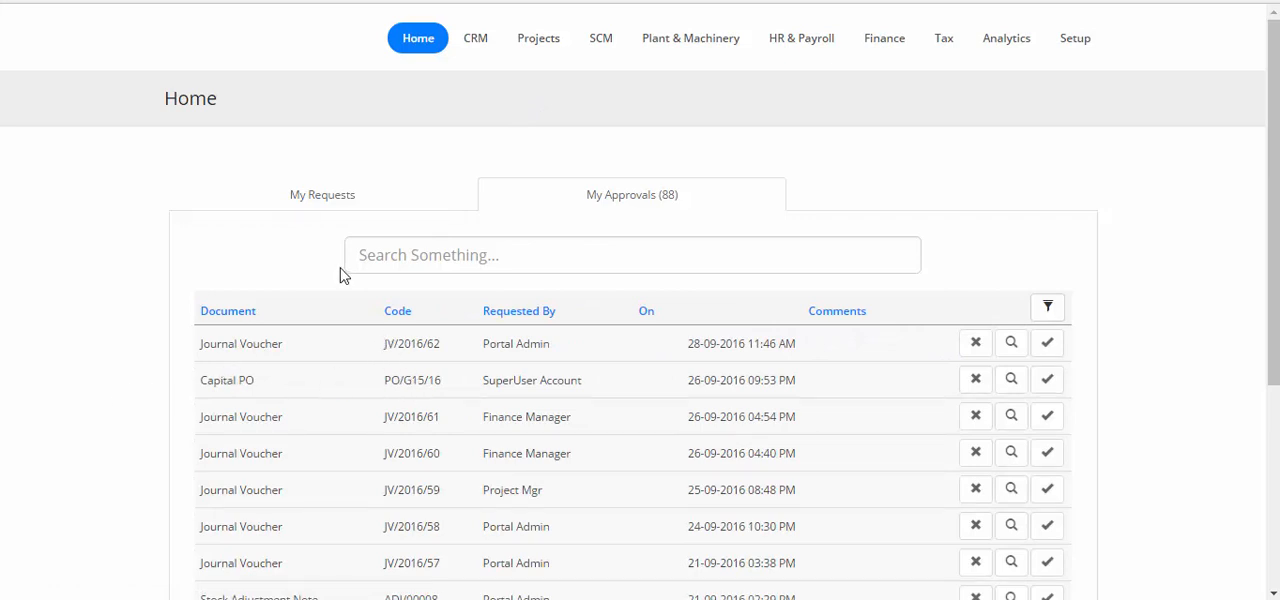
Log out of the portal user account and log in as the Purchase Manager.
scroll(681, 264, down, 3)
click(970, 576)
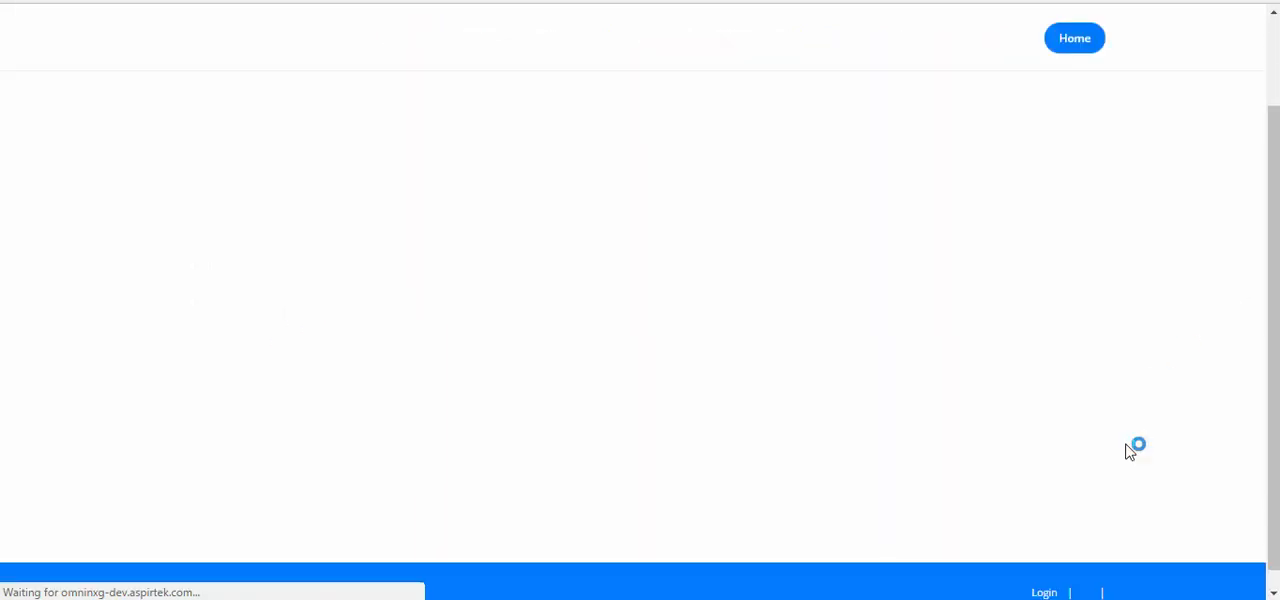
click(1049, 577)
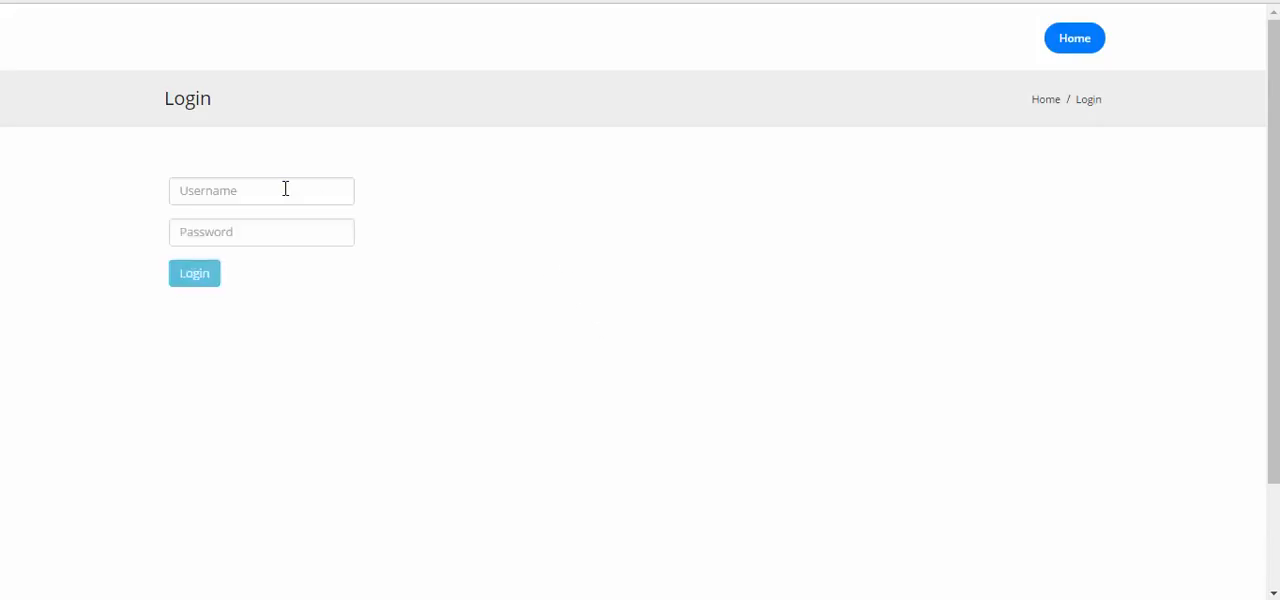
drag(248, 193, 40, 176)
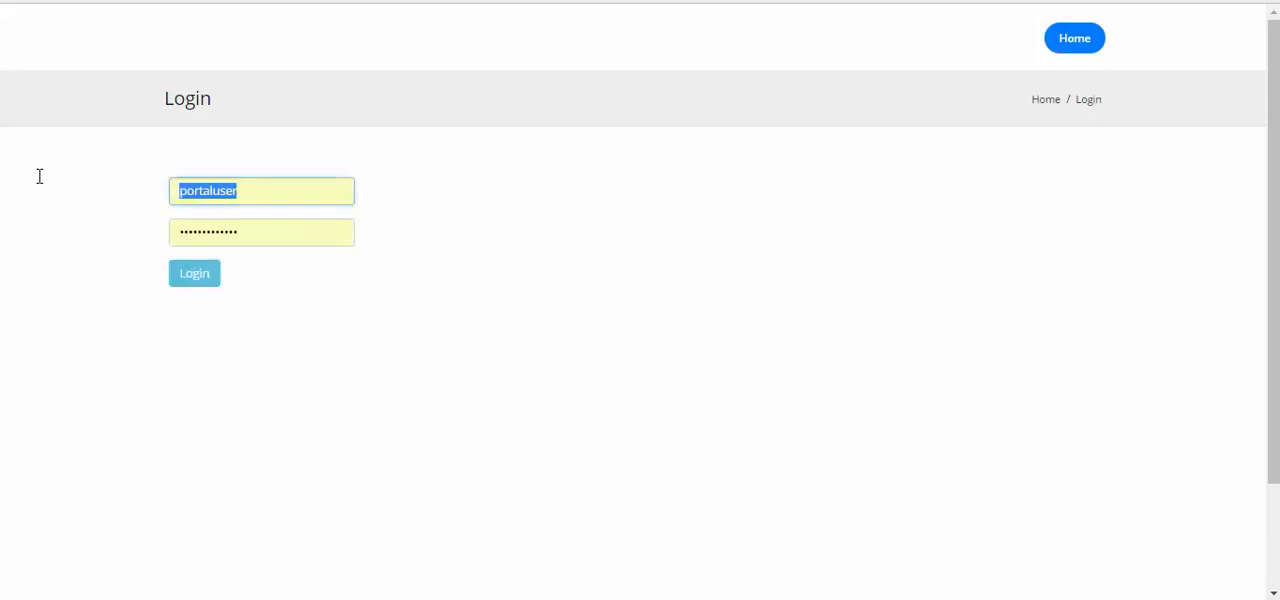
text(purch)
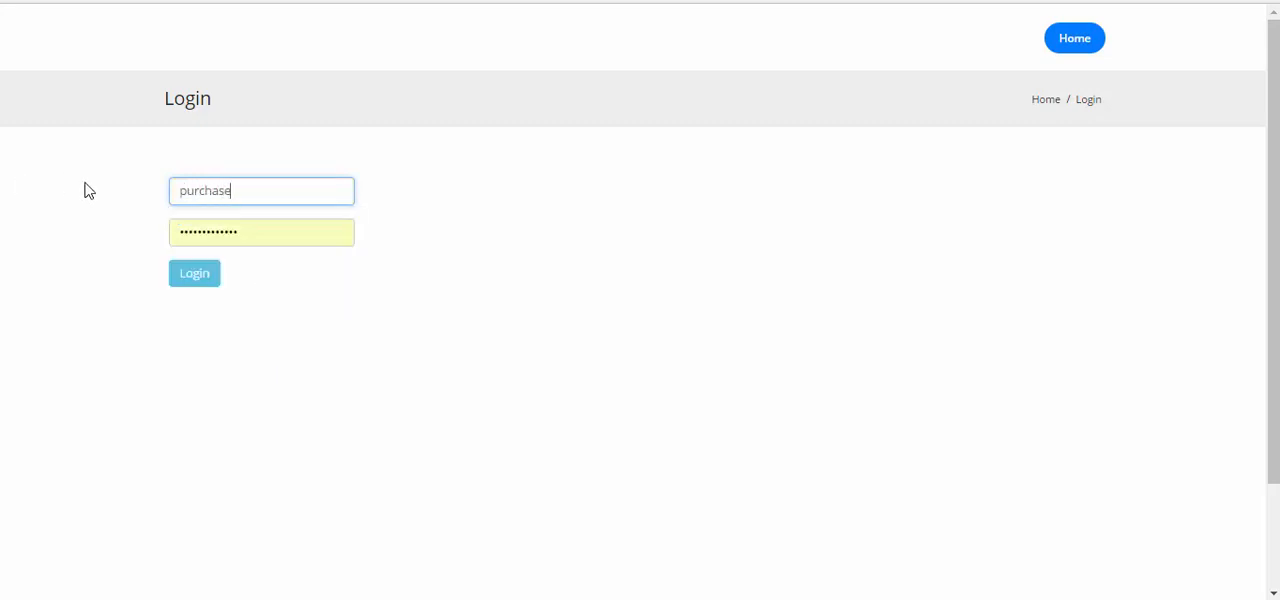
click(196, 273)
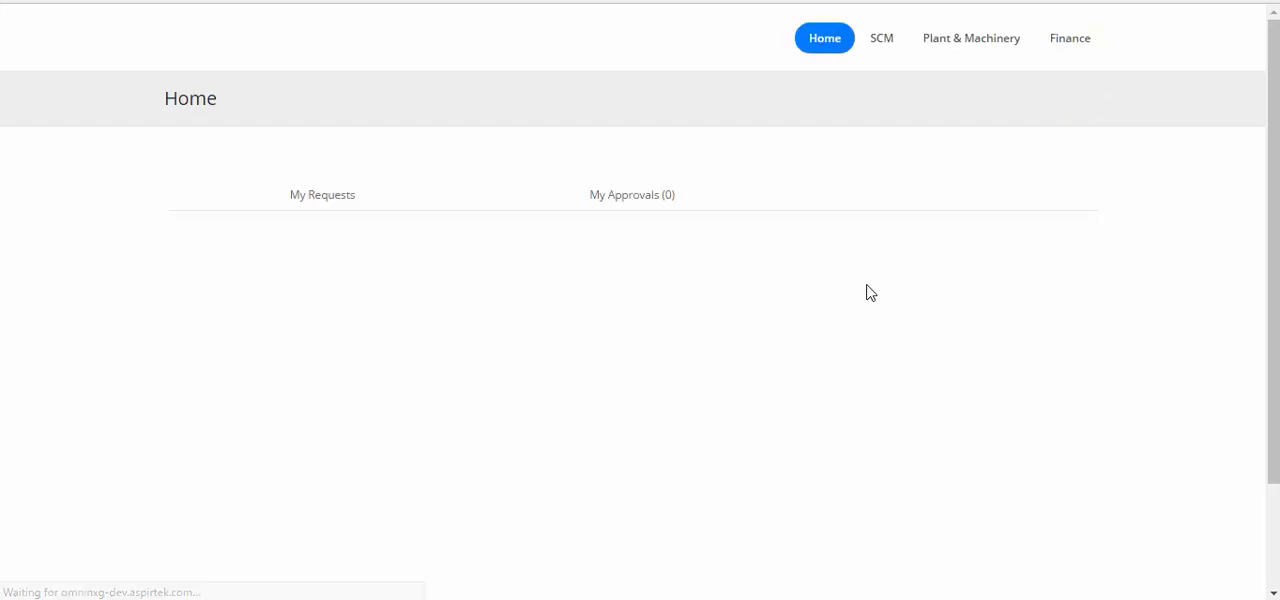
Check the capital PO's status among the submitted requests and view the approval details on its document.
click(345, 208)
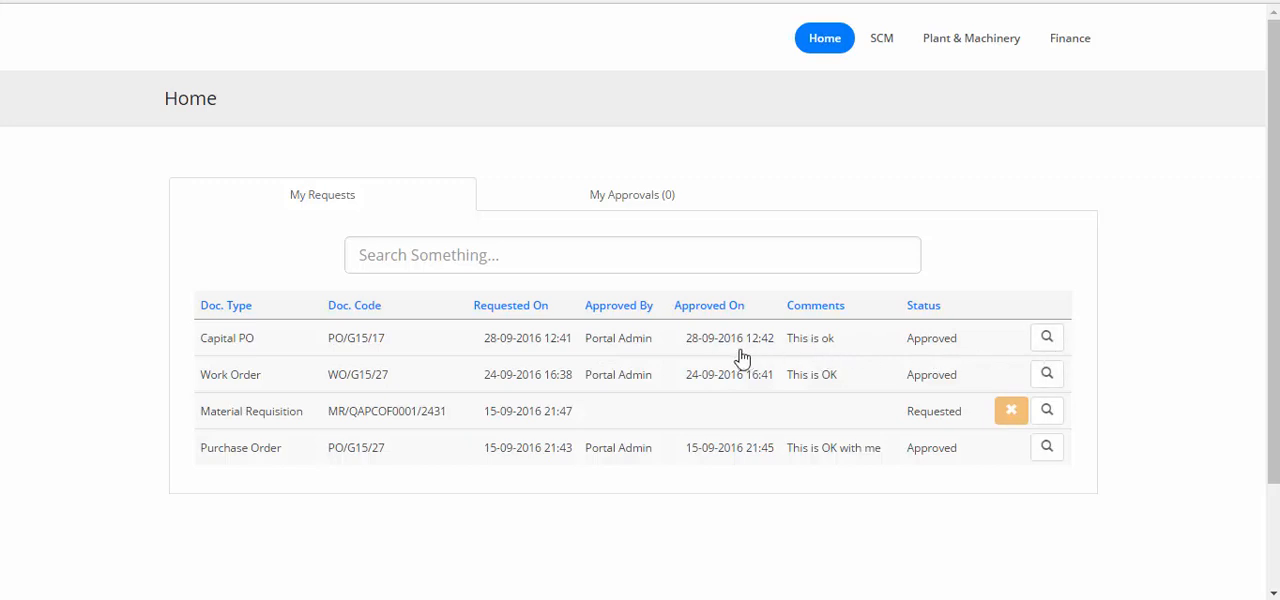
click(1052, 345)
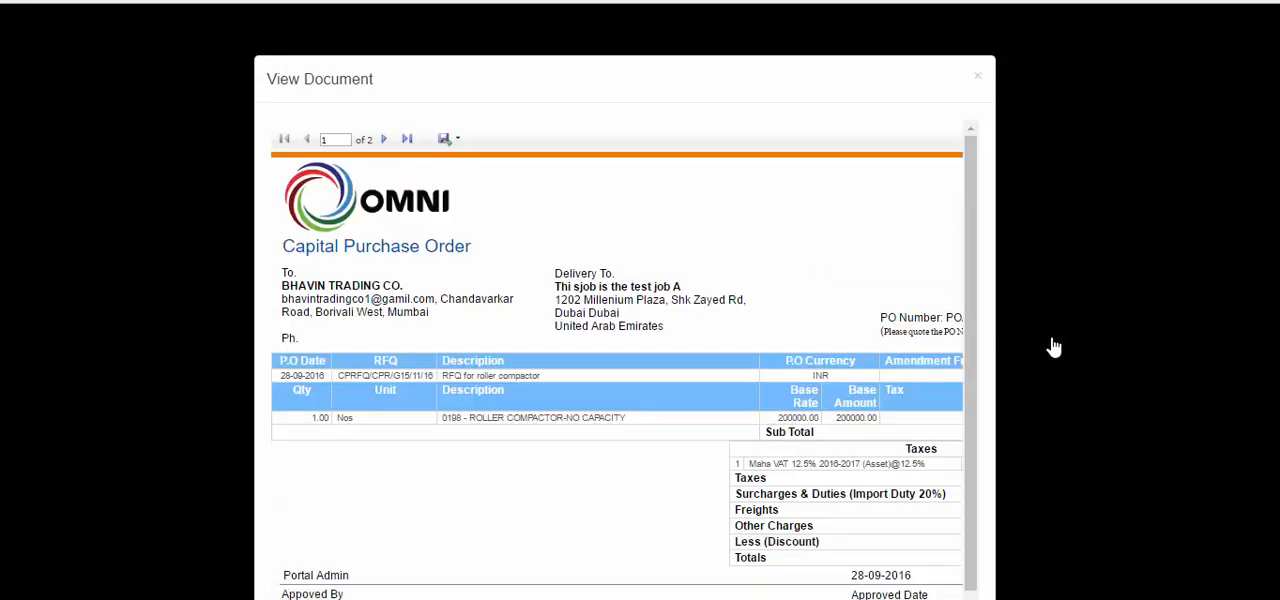
scroll(703, 328, down, 2)
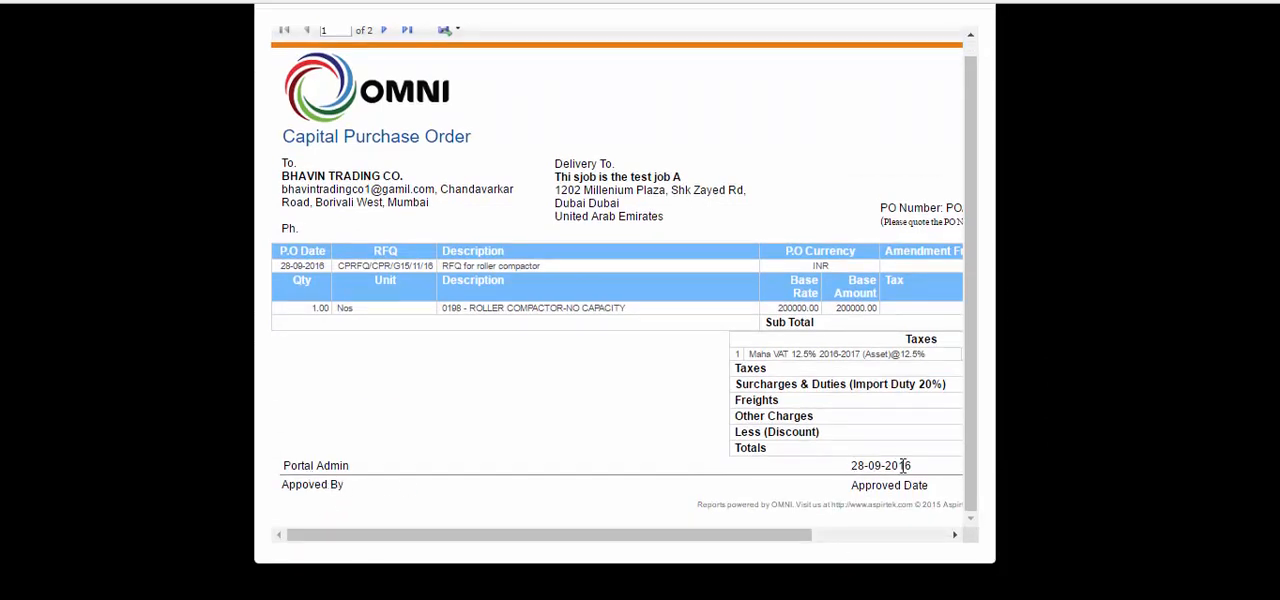
scroll(1004, 87, up, 2)
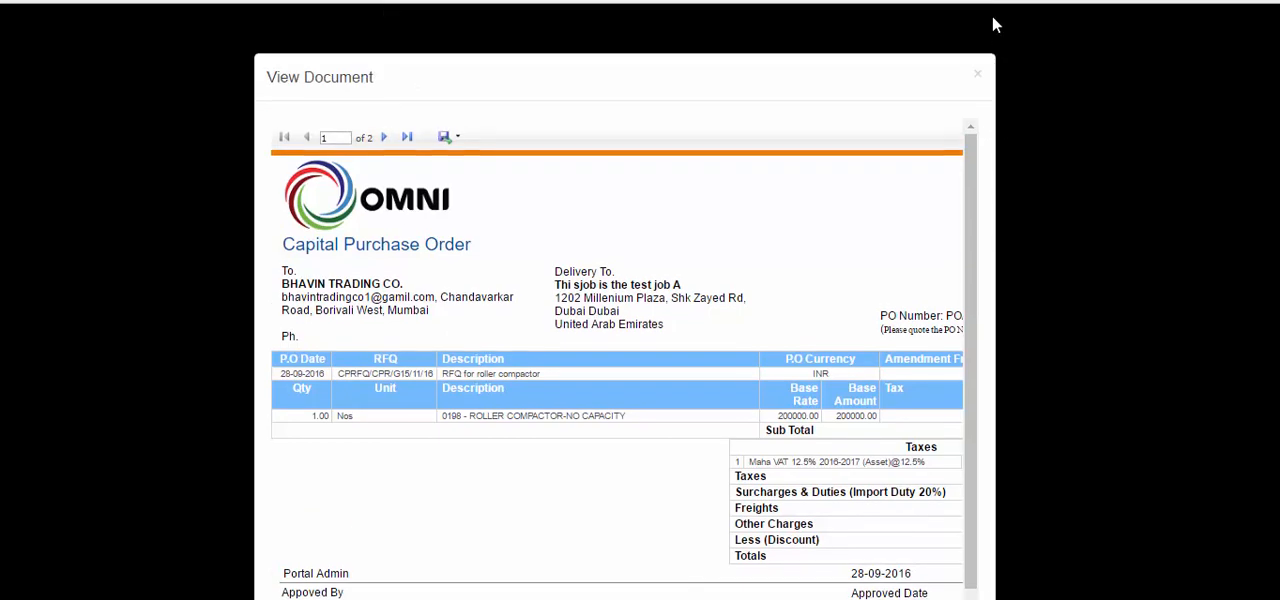
click(980, 89)
scroll(975, 580, down, 2)
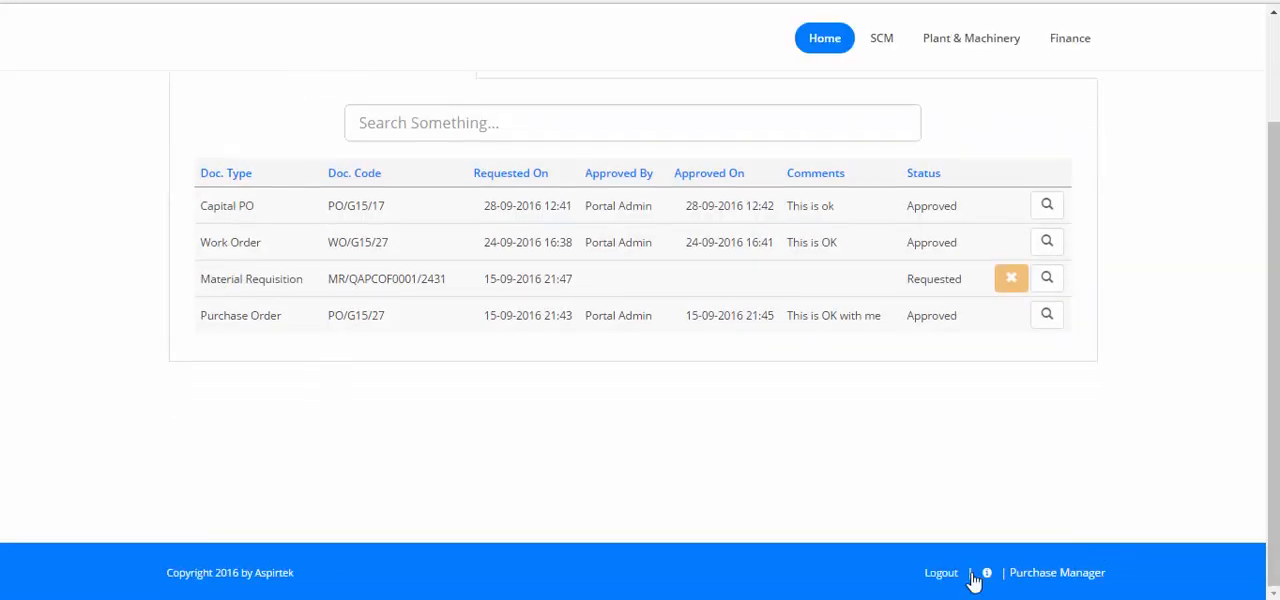